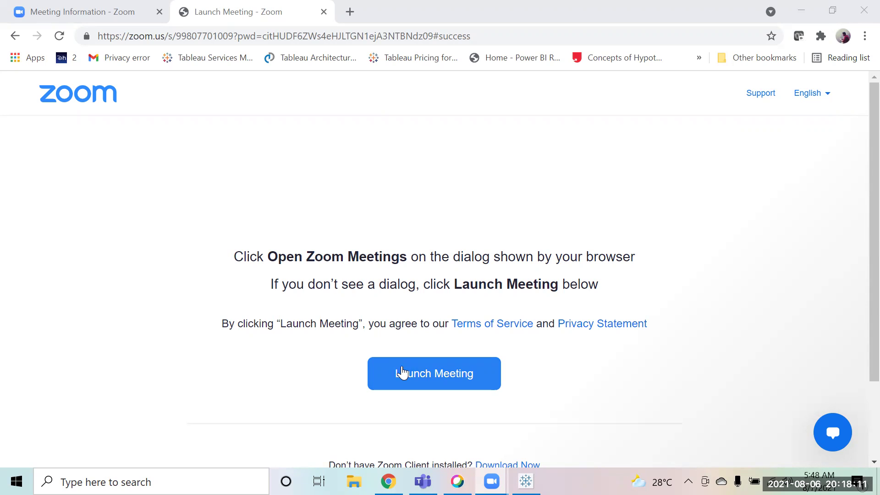
# Widen column A of the competitor research sheet to fit the company names.
pyautogui.moveTo(491, 481)
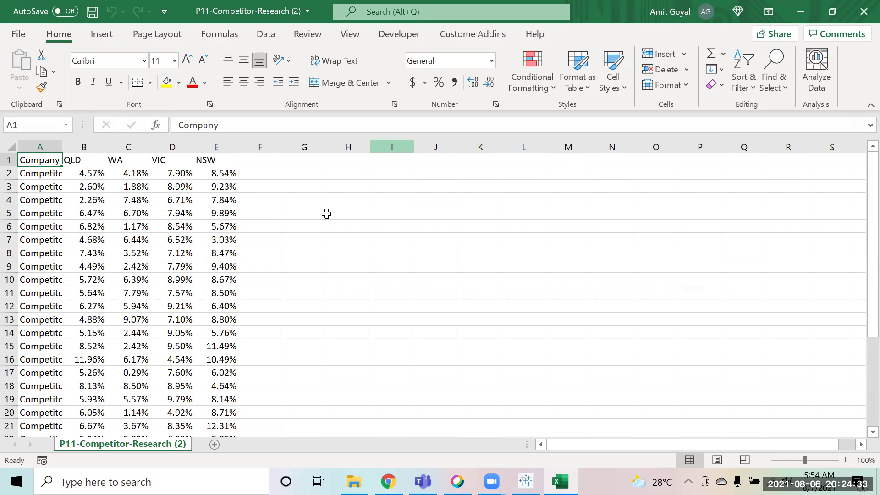
pyautogui.click(348, 238)
pyautogui.click(192, 264)
pyautogui.hotkey('ctrl', 'Up')
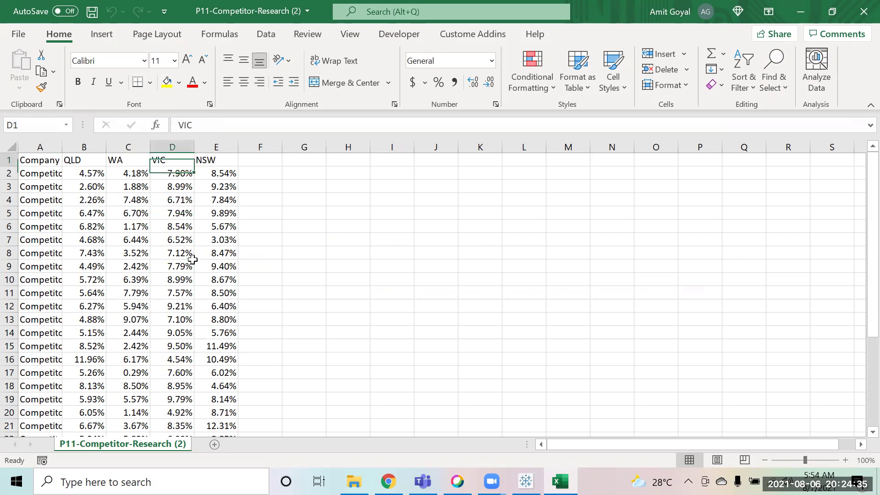
pyautogui.hotkey('ctrl', 'Left')
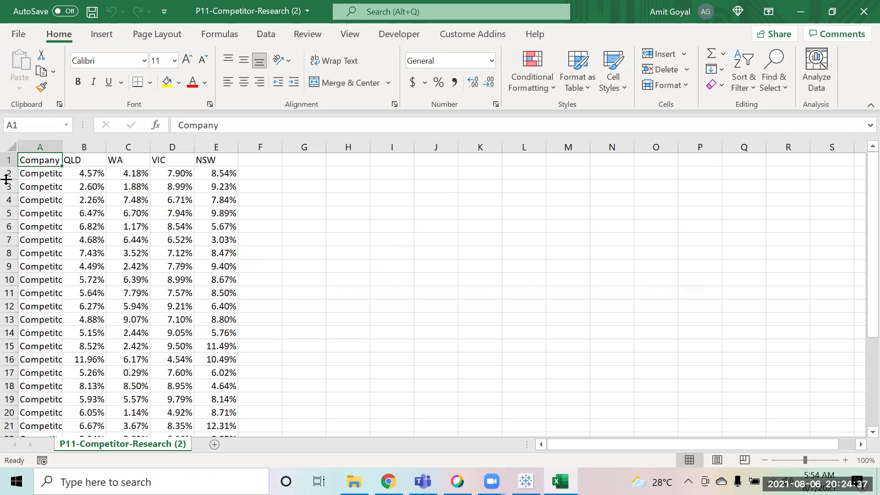
pyautogui.doubleClick(63, 147)
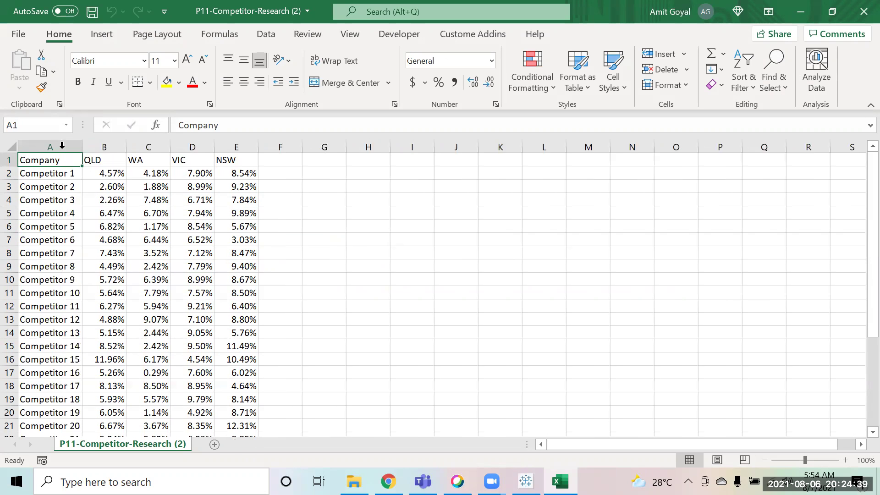
pyautogui.click(102, 225)
pyautogui.click(509, 196)
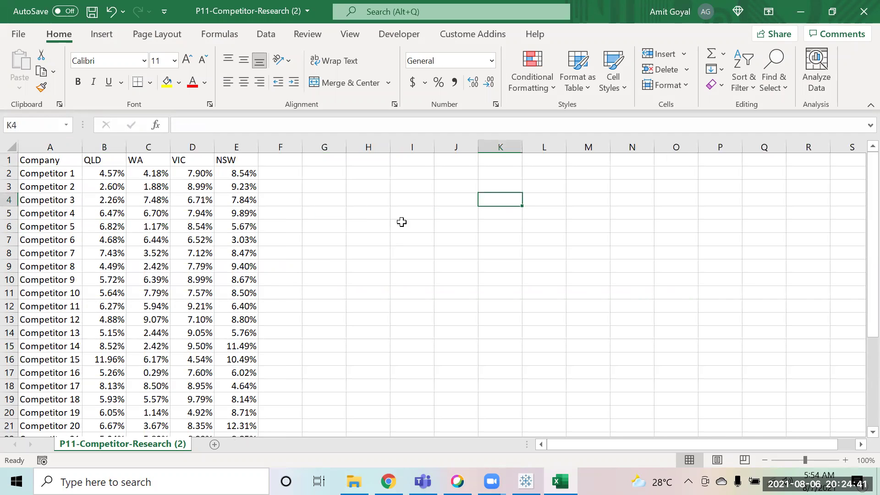
# Examine the state headers QLD, WA, VIC and NSW and the percentages for Competitor 1 and Competitor 2.
pyautogui.click(379, 236)
pyautogui.click(175, 186)
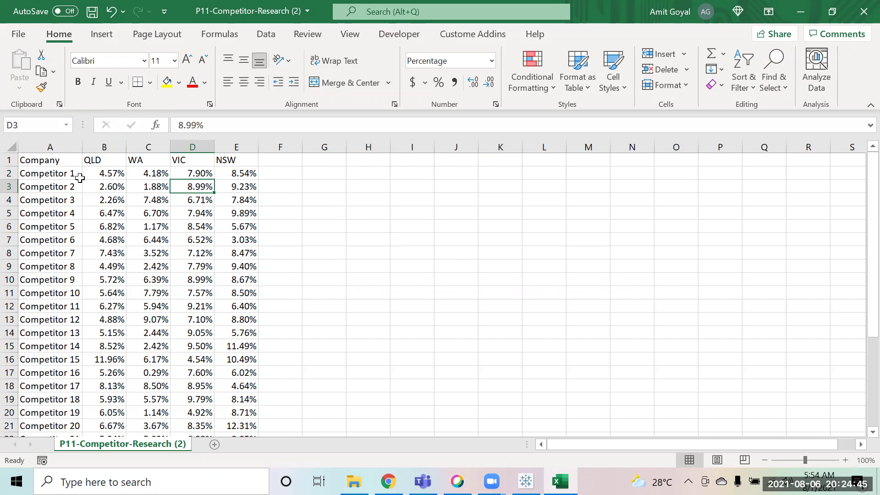
pyautogui.click(92, 160)
pyautogui.moveTo(138, 159); pyautogui.dragTo(223, 161)
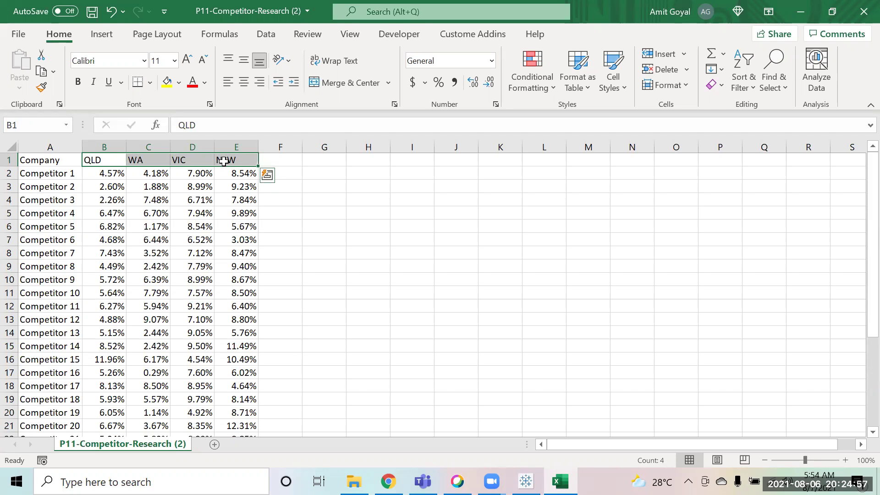
pyautogui.press('Down')
pyautogui.press('Down')
pyautogui.press('Up')
pyautogui.hotkey('shift', 'Right')
pyautogui.hotkey('shift', 'Right')
pyautogui.hotkey('shift', 'Right')
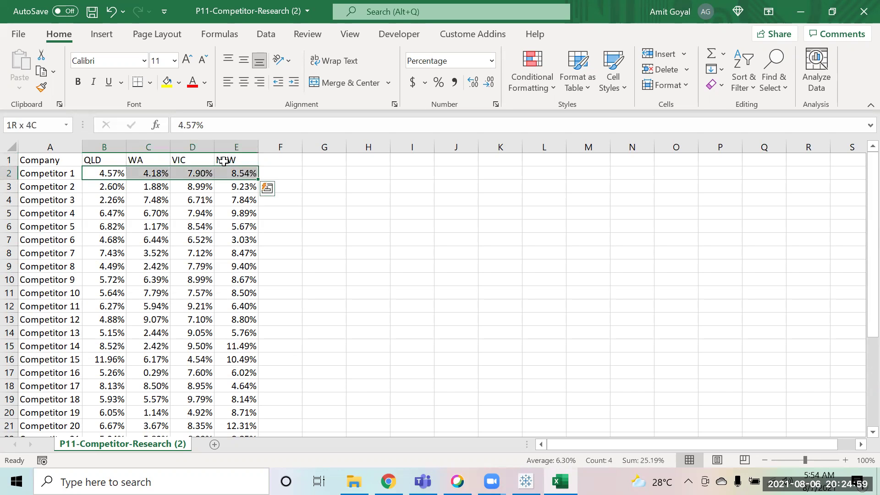
pyautogui.press('Down')
pyautogui.hotkey('shift', 'Right')
pyautogui.hotkey('shift', 'Right')
pyautogui.hotkey('shift', 'Right')
pyautogui.press('Left')
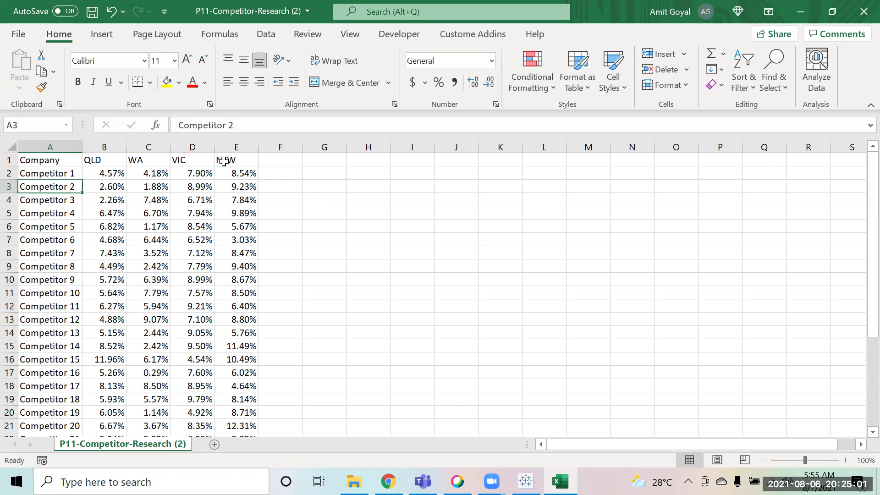
# Examine how Competitor 1's percentages are spread across the QLD, WA, VIC and NSW columns.
pyautogui.press('Down')
pyautogui.press('Right')
pyautogui.press('Left')
pyautogui.press('Up')
pyautogui.press('Up')
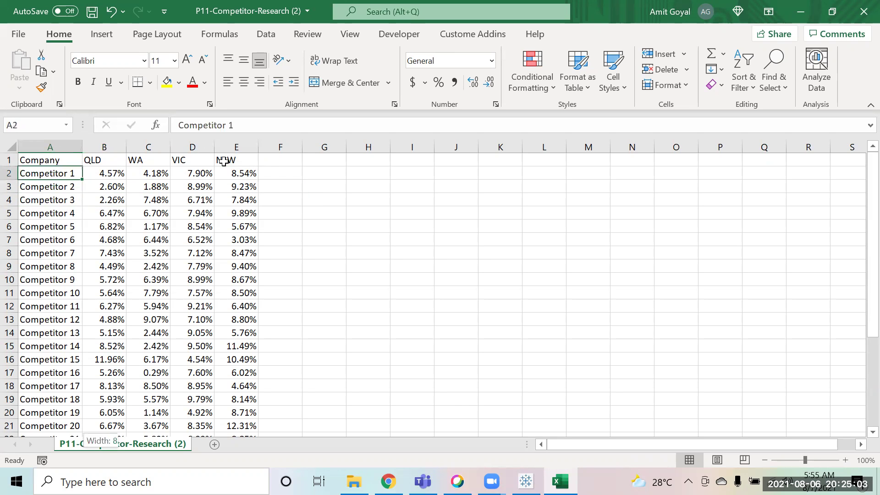
pyautogui.scroll(-3, 223, 161)
pyautogui.scroll(4, 223, 161)
pyautogui.press('Right')
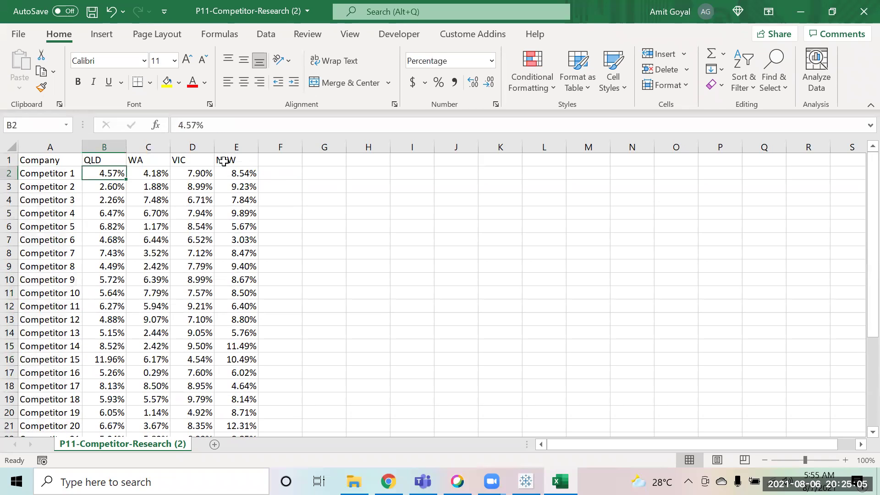
pyautogui.hotkey('shift', 'Right')
pyautogui.hotkey('shift', 'Right')
pyautogui.hotkey('shift', 'Right')
pyautogui.press('Left')
pyautogui.press('Right')
pyautogui.press('Right')
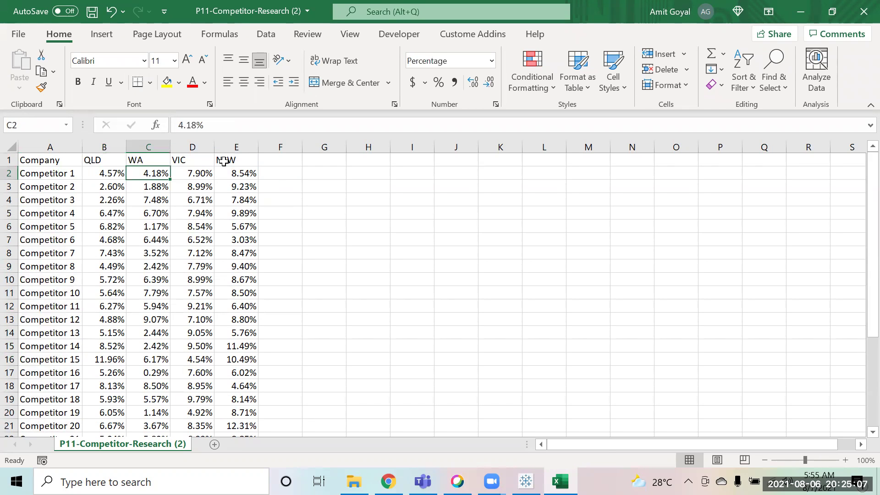
pyautogui.press('Left')
pyautogui.press('Left')
pyautogui.press('Right')
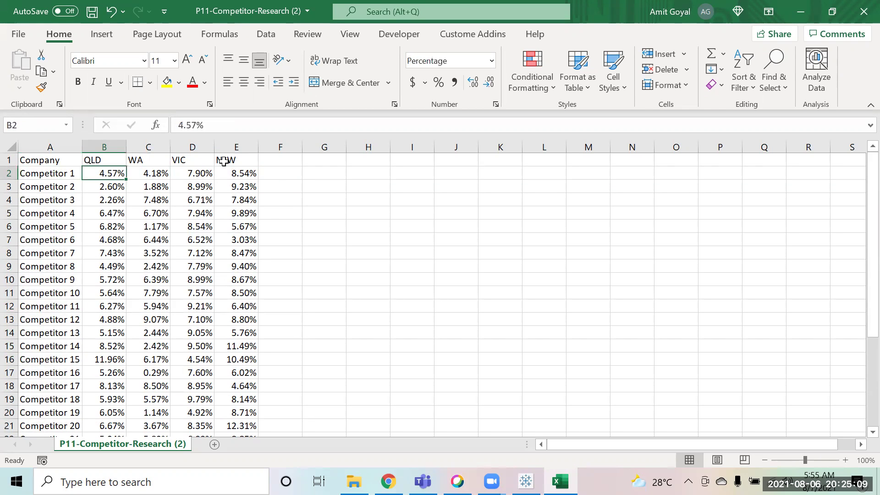
pyautogui.hotkey('shift', 'Right')
pyautogui.hotkey('shift', 'Right')
pyautogui.hotkey('shift', 'Right')
pyautogui.press('Left')
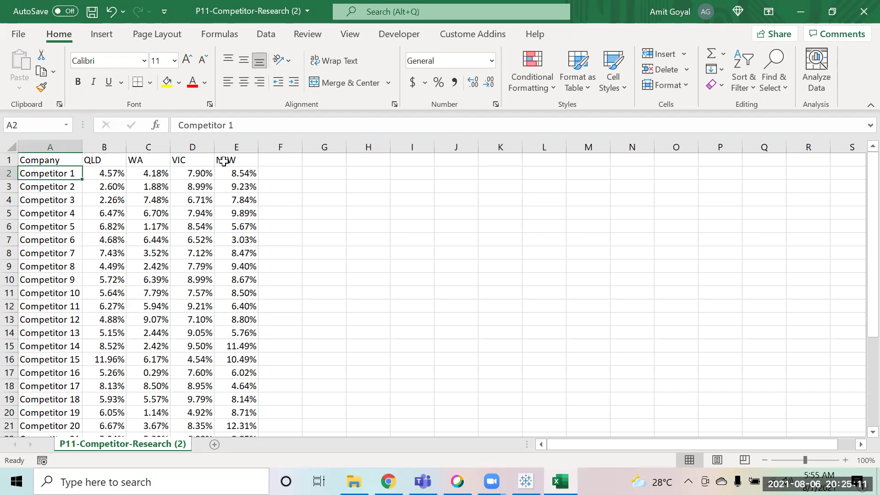
pyautogui.press('Right')
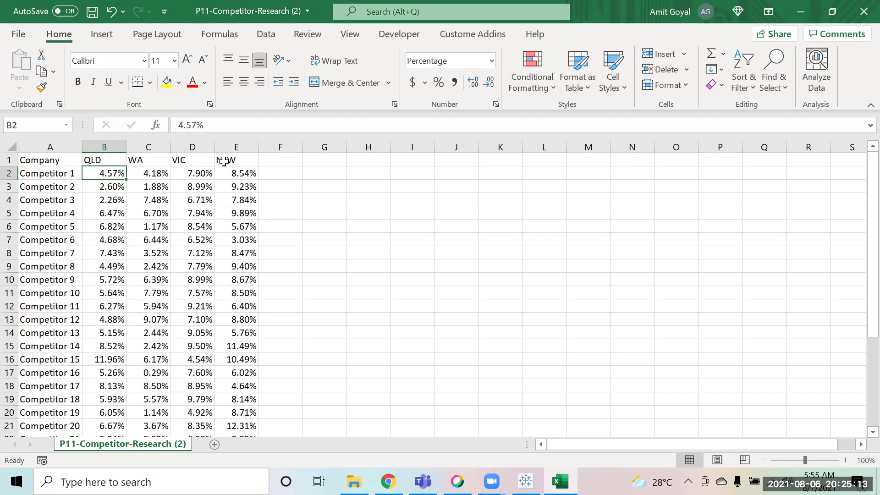
pyautogui.hotkey('shift', 'Right')
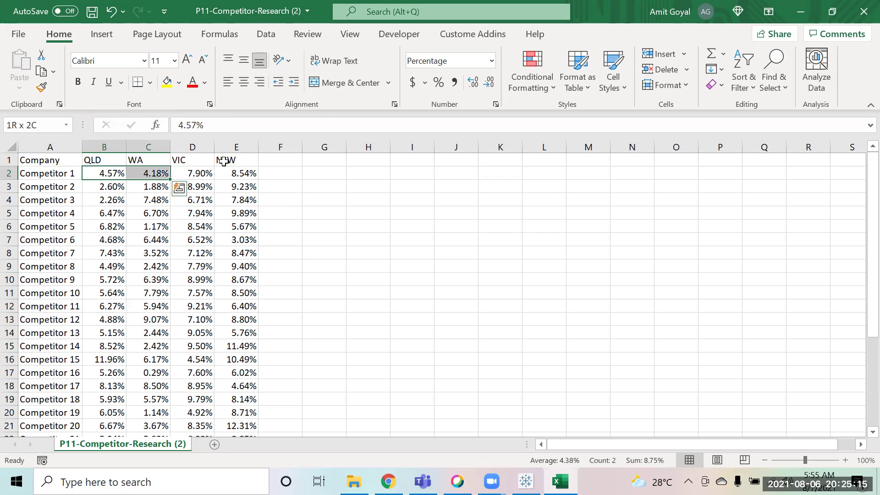
pyautogui.hotkey('shift', 'Right')
pyautogui.hotkey('shift', 'Right')
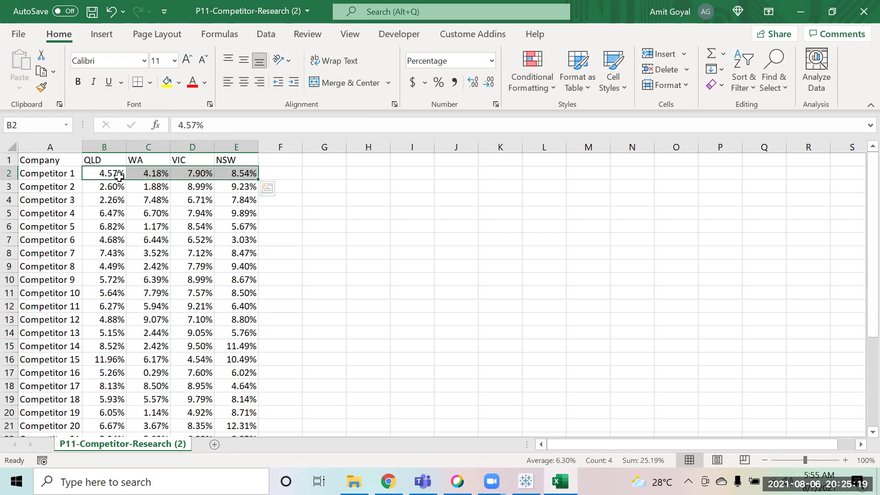
# Review the percentage block for Competitors 1 to 19, all five data columns, and the QLD and WA columns individually.
pyautogui.moveTo(108, 172); pyautogui.dragTo(232, 408)
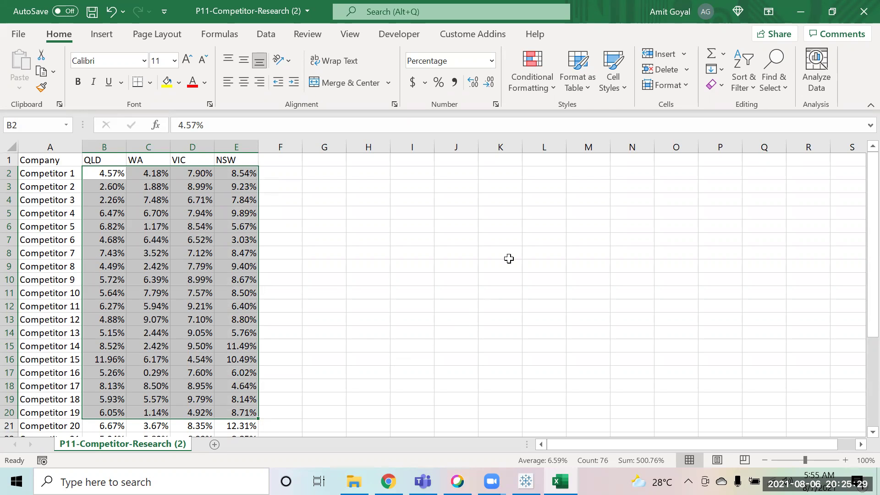
pyautogui.click(515, 202)
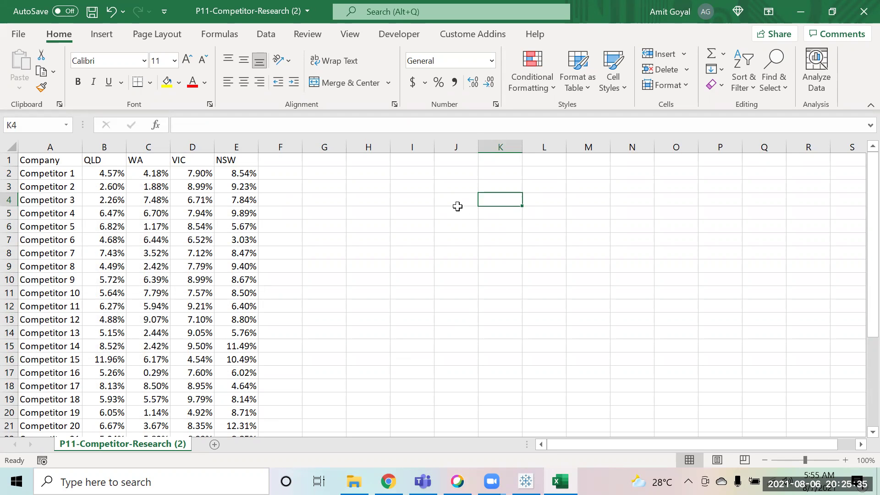
pyautogui.moveTo(61, 149); pyautogui.dragTo(237, 147)
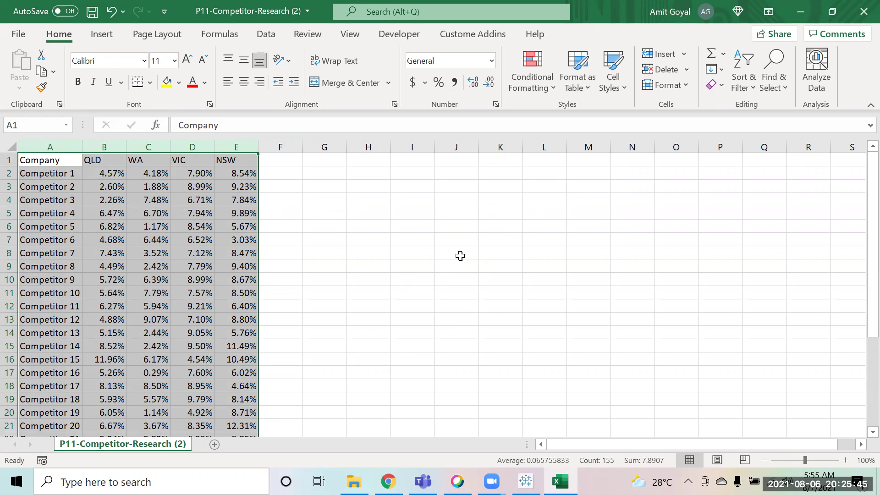
pyautogui.click(101, 144)
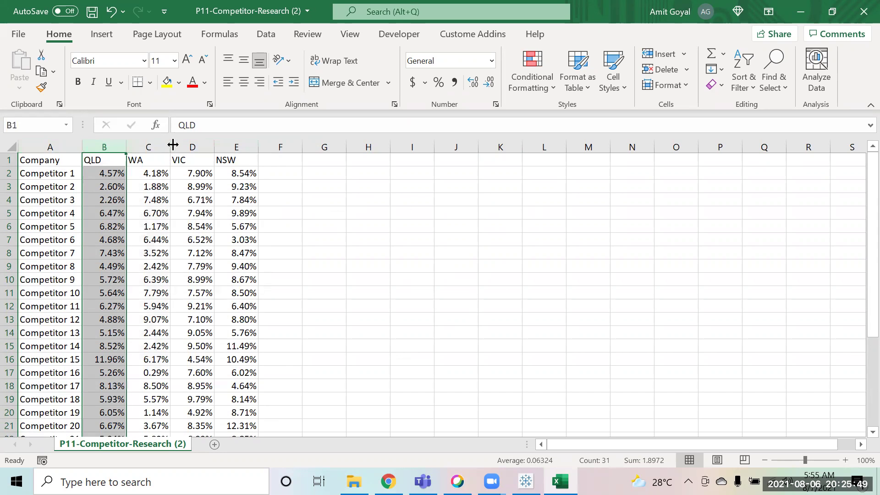
pyautogui.click(155, 140)
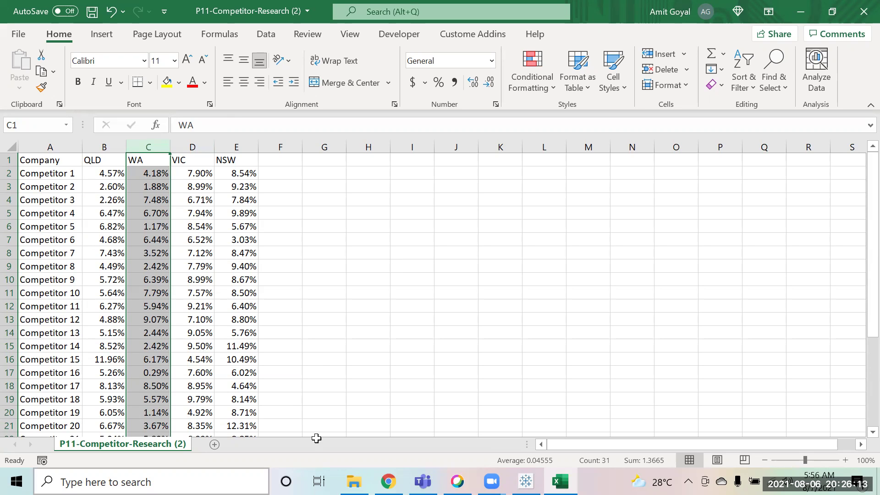
pyautogui.click(196, 275)
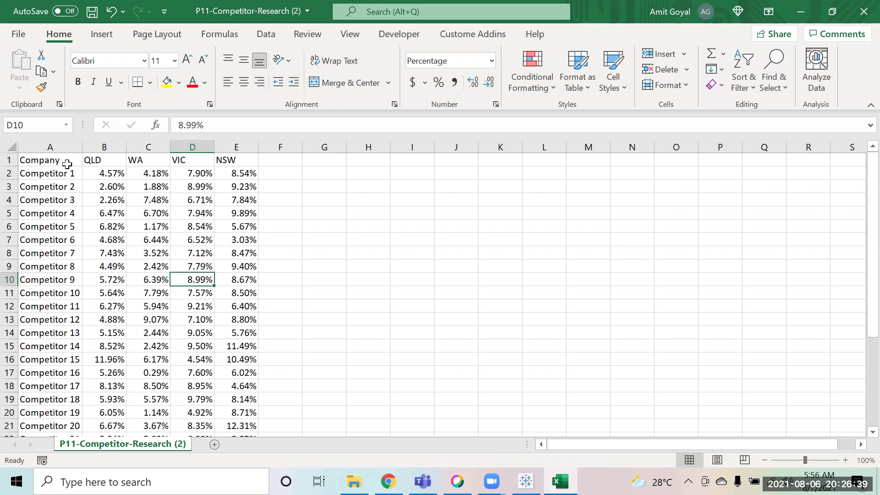
# Go through the four state headers and check Competitor 1's percentage under each one.
pyautogui.click(91, 160)
pyautogui.click(138, 160)
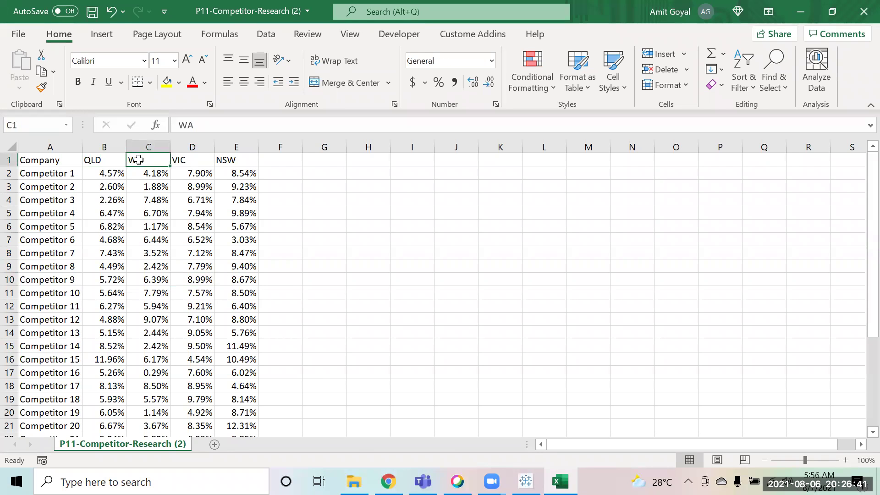
pyautogui.click(178, 159)
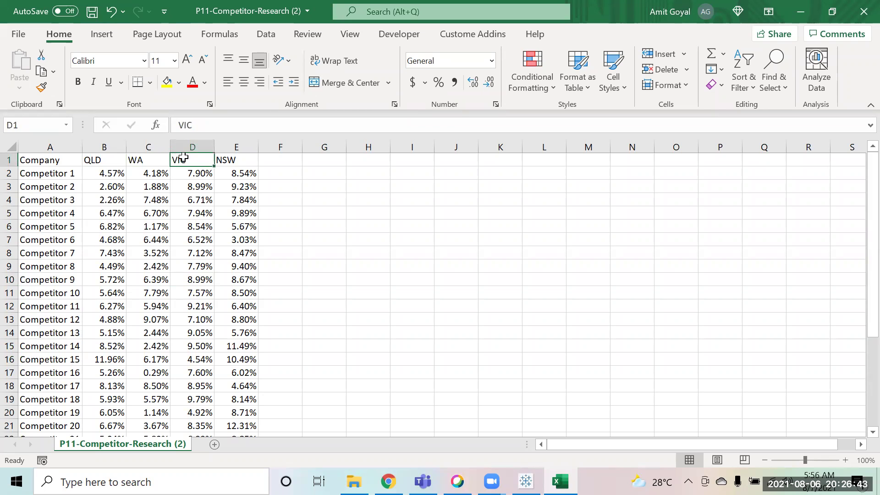
pyautogui.click(236, 156)
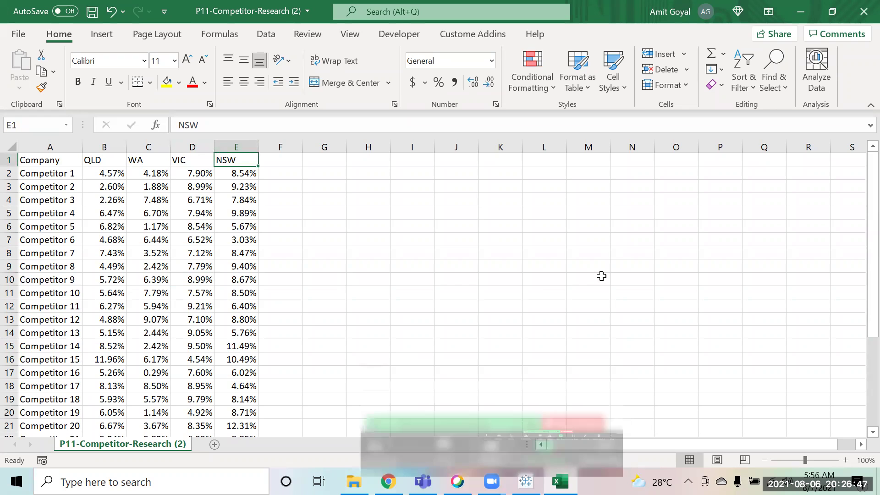
pyautogui.click(160, 185)
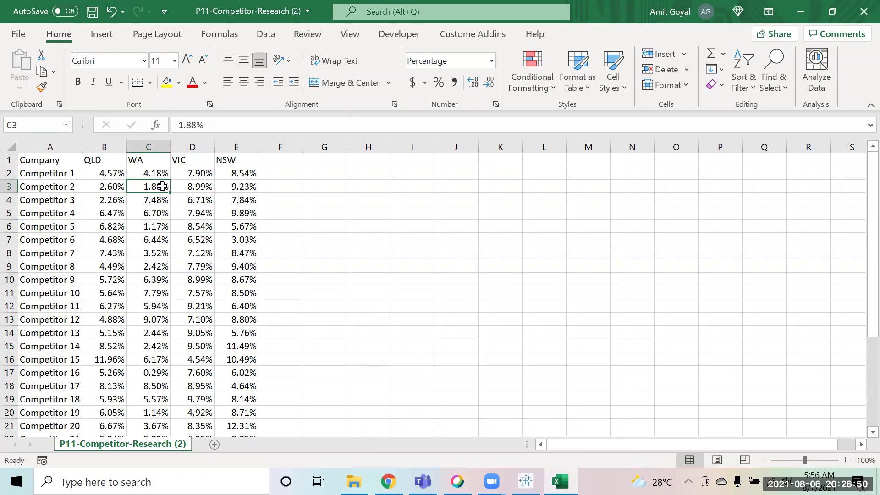
pyautogui.click(89, 175)
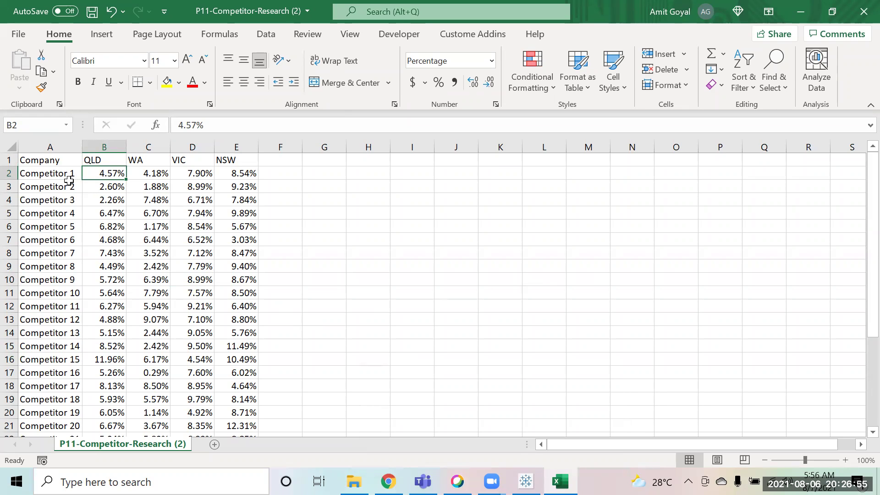
pyautogui.click(150, 173)
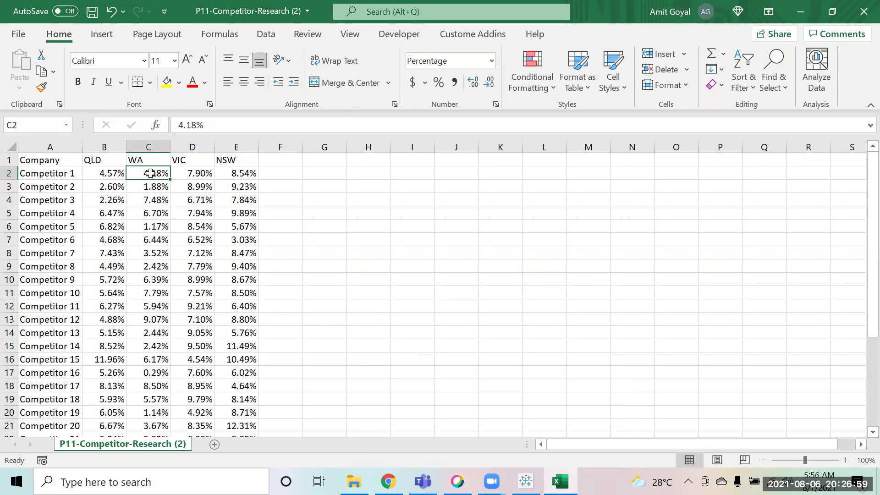
pyautogui.click(198, 174)
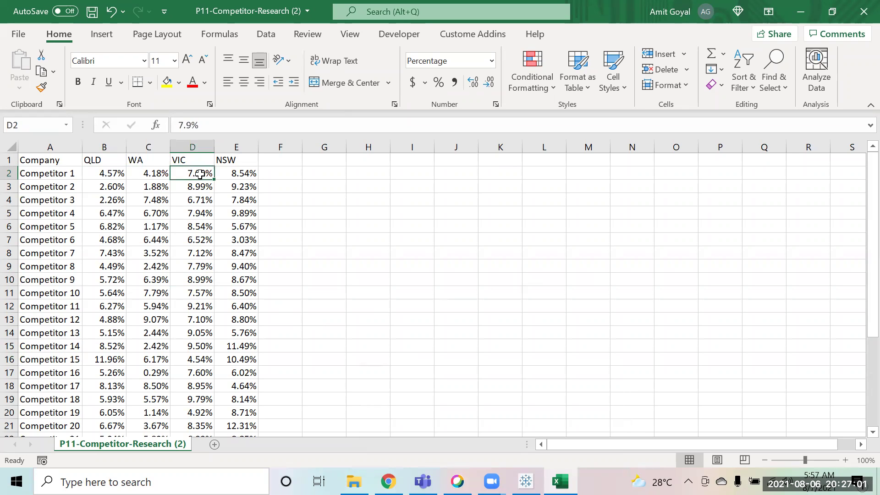
pyautogui.click(248, 175)
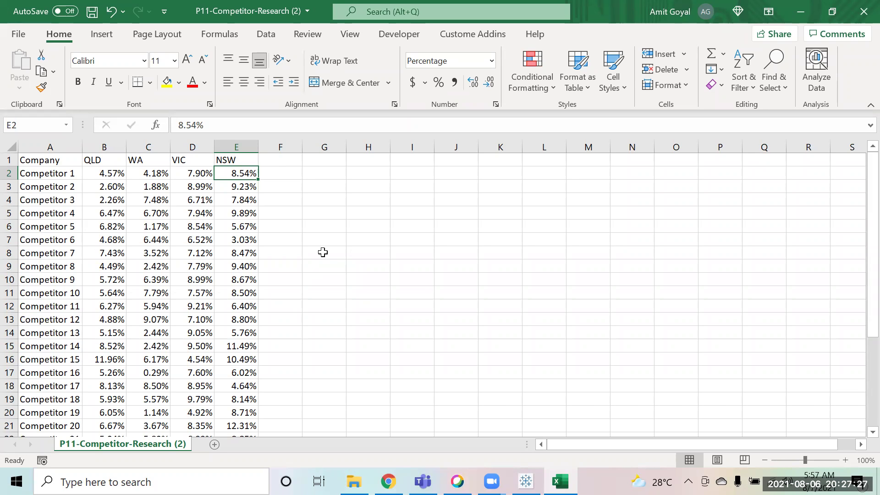
# Read down the NSW column from Competitor 1 to Competitor 14.
pyautogui.press('Left')
pyautogui.press('Right')
pyautogui.press('Down')
pyautogui.press('Down')
pyautogui.press('Down')
pyautogui.press('Down')
pyautogui.press('Down')
pyautogui.press('Down')
pyautogui.press('Down')
pyautogui.press('Down')
pyautogui.press('Down')
pyautogui.press('Down')
pyautogui.press('Down')
pyautogui.press('Down')
pyautogui.press('Down')
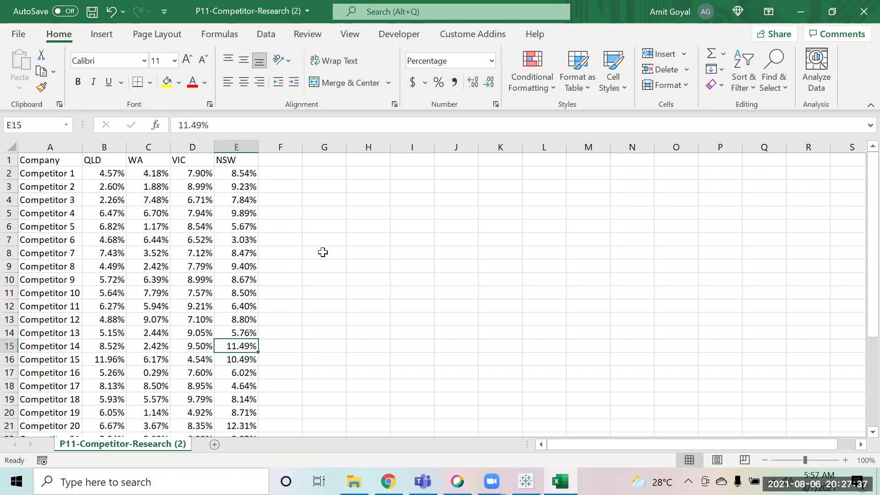
# Examine Competitor 15's percentages across the QLD, WA, VIC and NSW columns.
pyautogui.press('Left')
pyautogui.press('Left')
pyautogui.press('Left')
pyautogui.press('Down')
pyautogui.press('Left')
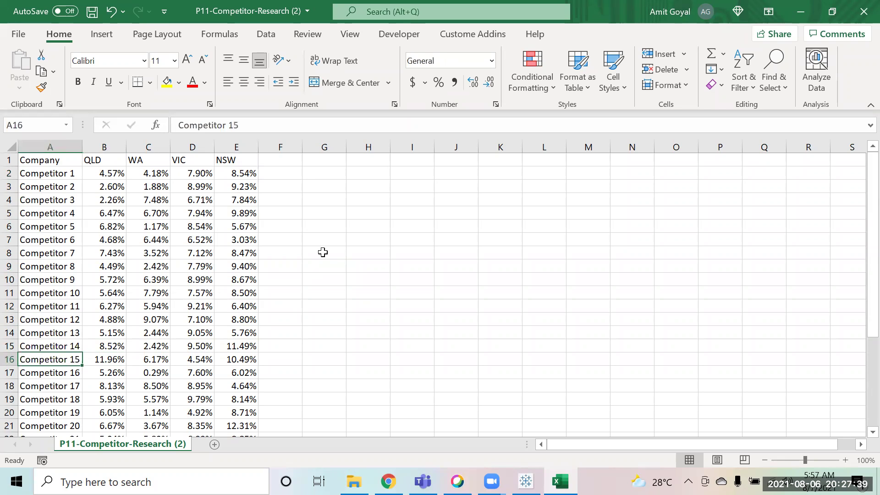
pyautogui.press('Right')
pyautogui.hotkey('shift', 'Right')
pyautogui.hotkey('shift', 'Right')
pyautogui.hotkey('shift', 'Right')
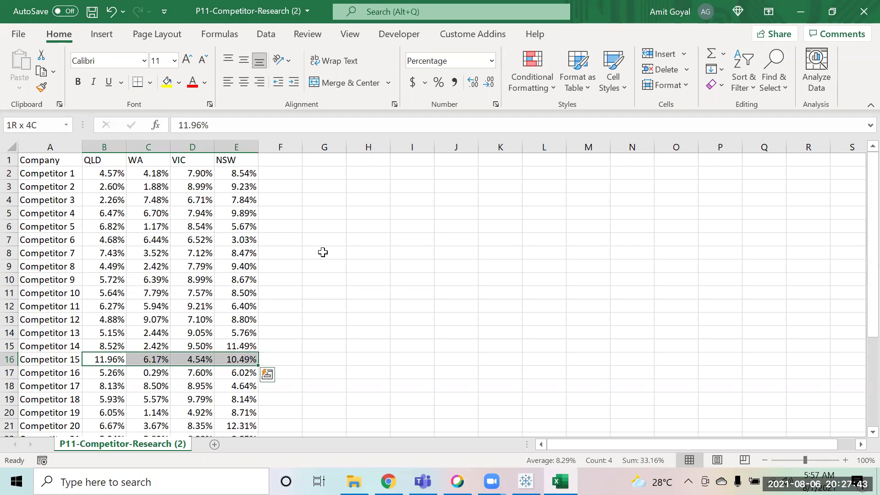
pyautogui.press('Left')
pyautogui.press('Right')
pyautogui.hotkey('shift', 'Right')
pyautogui.hotkey('shift', 'Right')
pyautogui.hotkey('shift', 'Right')
pyautogui.hotkey('shift', 'Right')
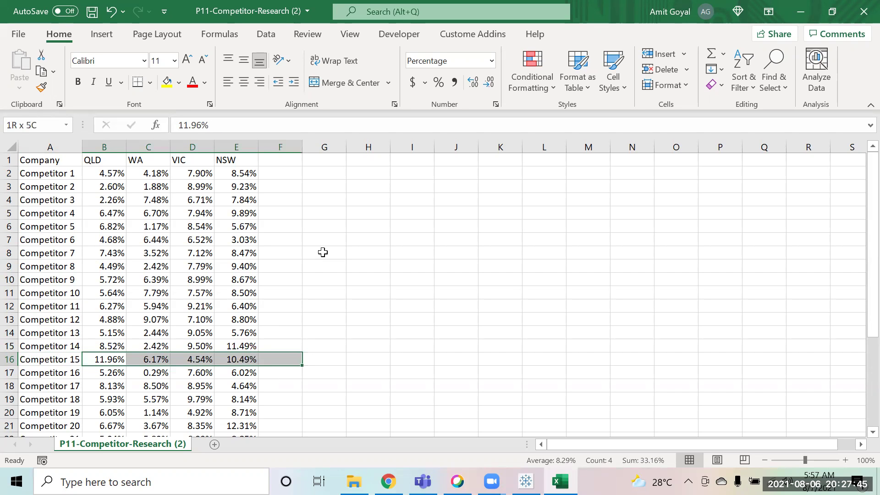
# Go through Competitor 15's entries one state at a time, from QLD to NSW.
pyautogui.press('Left')
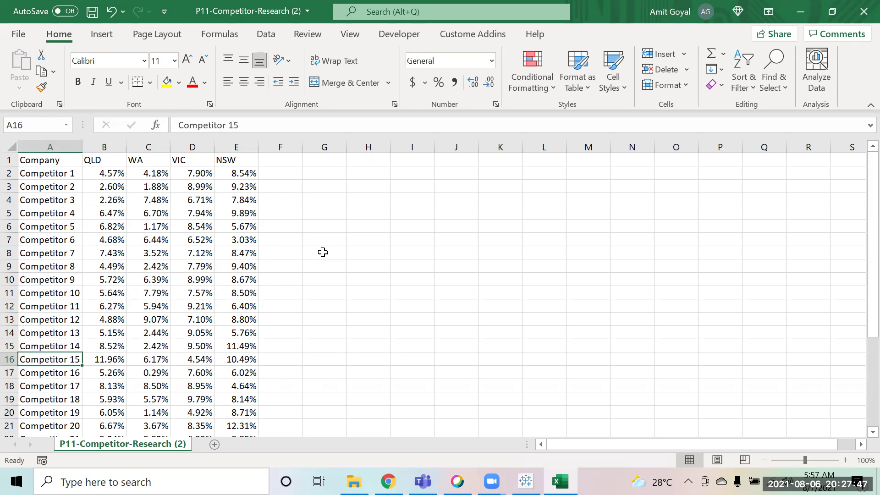
pyautogui.press('Right')
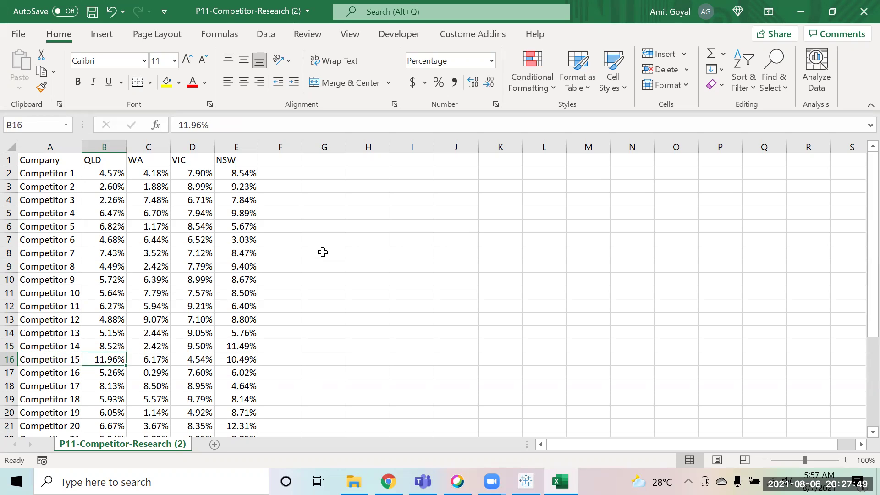
pyautogui.press('Right')
pyautogui.press('Right')
pyautogui.press('Right')
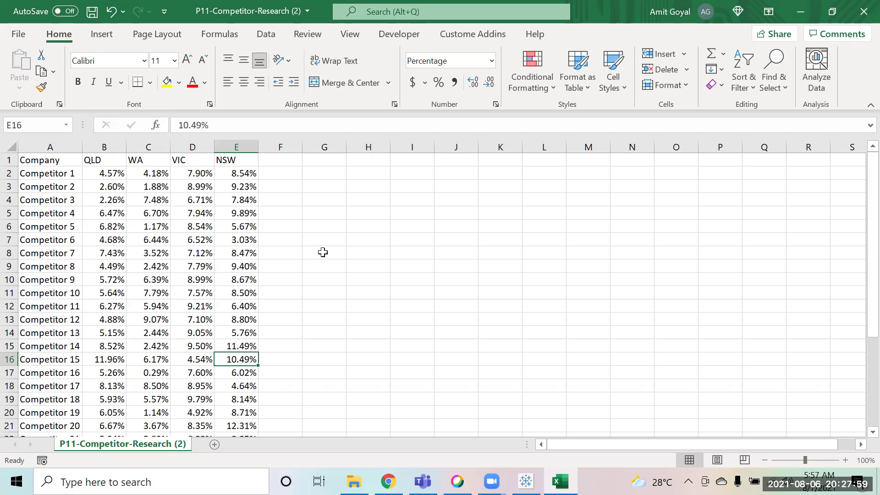
# Calculate the NSW average for all 30 competitors in E32 with =AVERAGE(E2:E31).
pyautogui.hotkey('ctrl', 'Down')
pyautogui.press('Down')
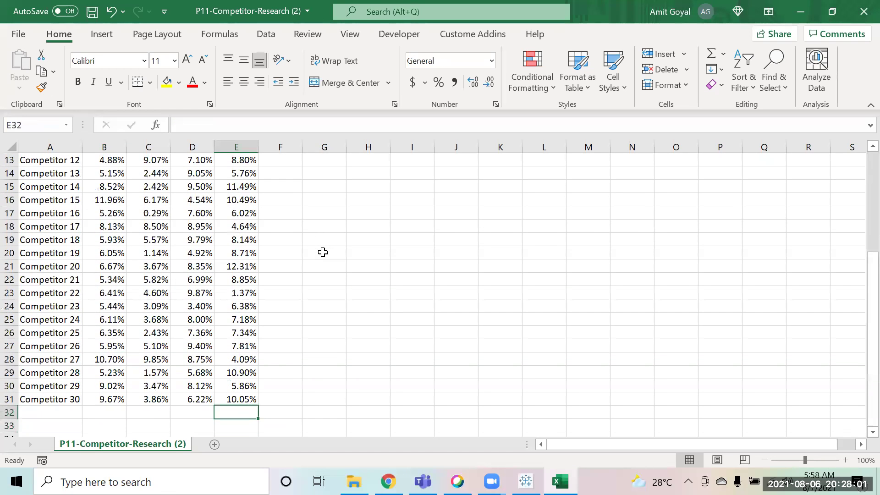
pyautogui.write('a=vera')
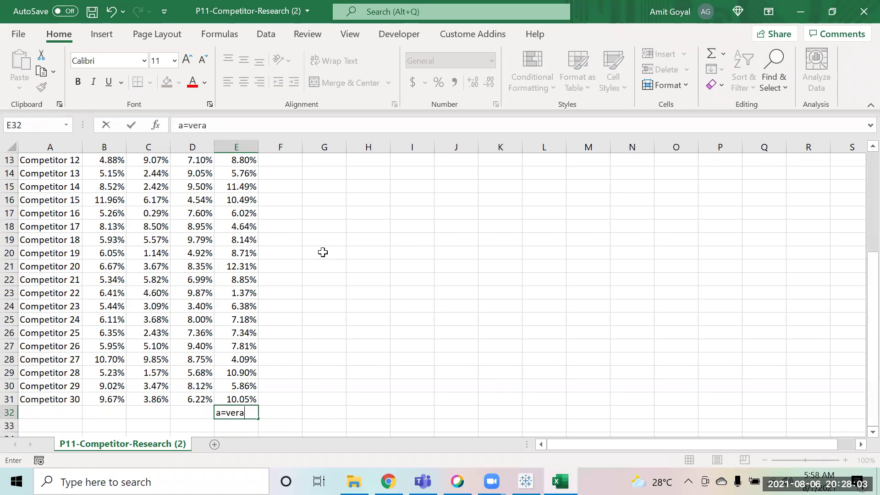
pyautogui.press('BackSpace')
pyautogui.press('BackSpace')
pyautogui.write('=averg')
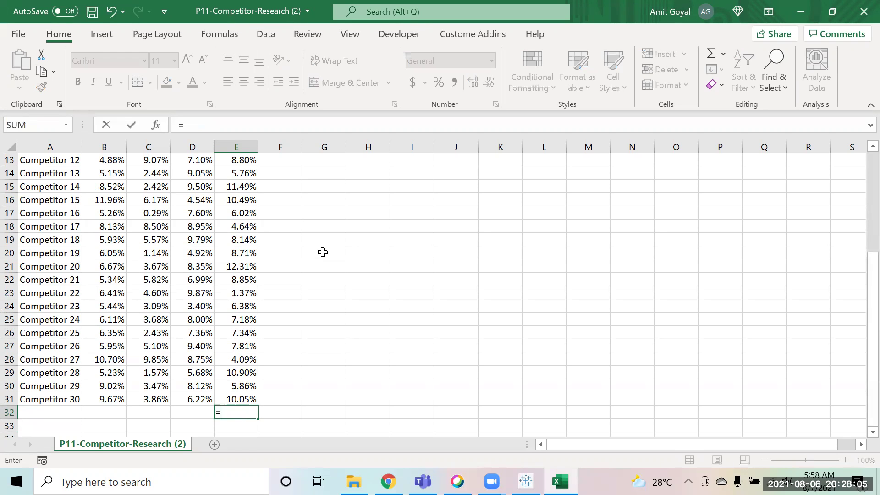
pyautogui.press('BackSpace')
pyautogui.write('ag')
pyautogui.press('Tab')
pyautogui.press('Up')
pyautogui.hotkey('ctrl', 'shift', 'Up')
pyautogui.hotkey('shift', 'Down')
pyautogui.write(')')
pyautogui.press('Return')
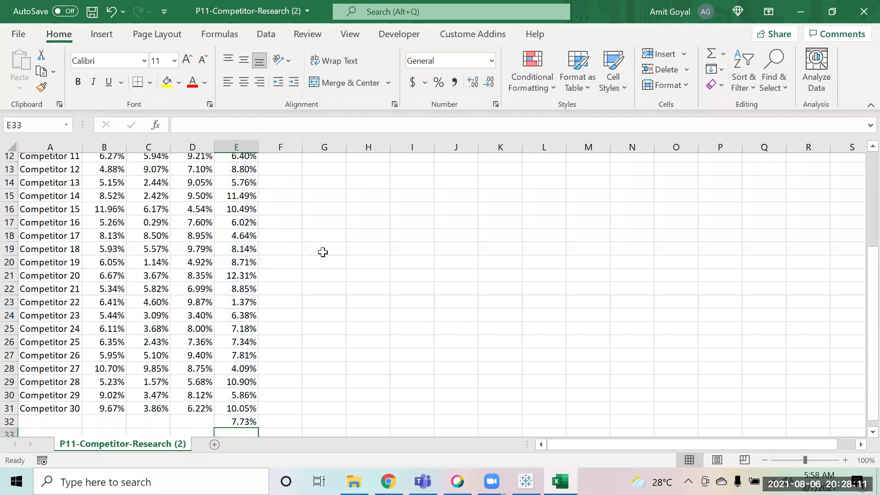
# Copy the NSW average formula into B32:D32 to get the QLD, WA and VIC averages.
pyautogui.press('Up')
pyautogui.hotkey('ctrl', 'c')
pyautogui.press('Left')
pyautogui.hotkey('shift', 'Left')
pyautogui.hotkey('shift', 'Left')
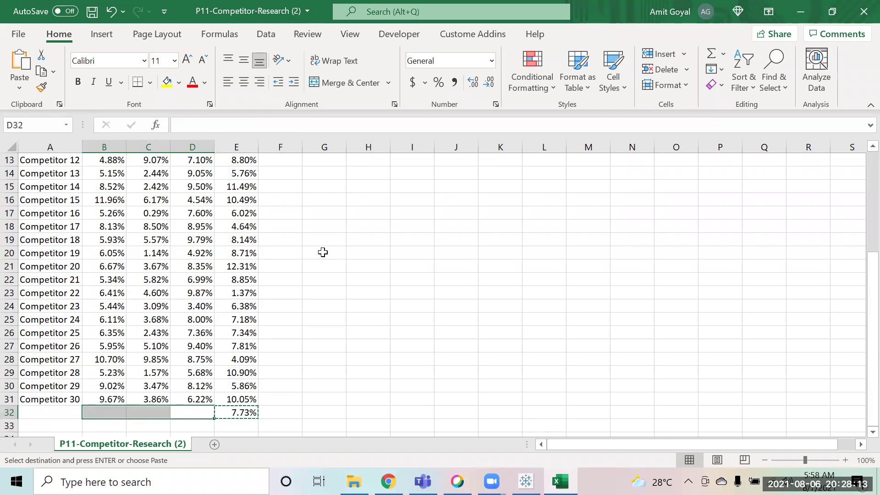
pyautogui.hotkey('ctrl', 'v')
pyautogui.press('Down')
pyautogui.press('Up')
# Make the four state averages in B32:E32 bold.
pyautogui.press('Right')
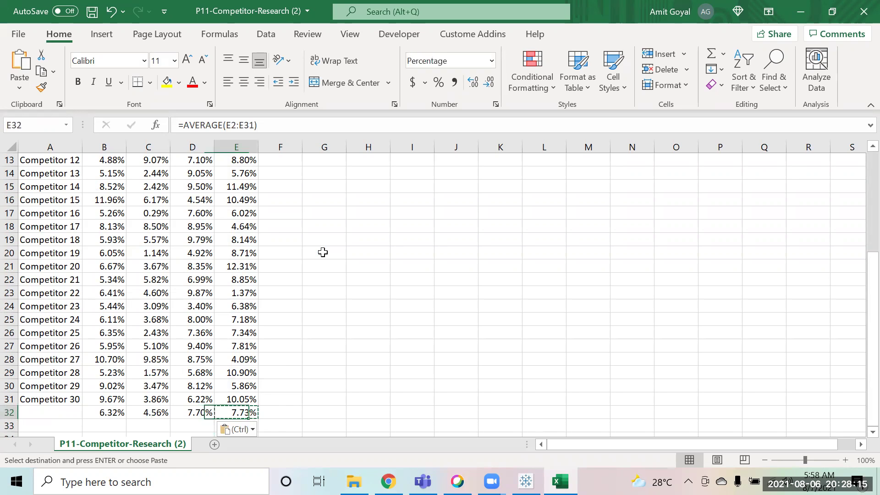
pyautogui.hotkey('shift', 'Left')
pyautogui.hotkey('shift', 'Left')
pyautogui.hotkey('shift', 'Left')
pyautogui.press('Escape')
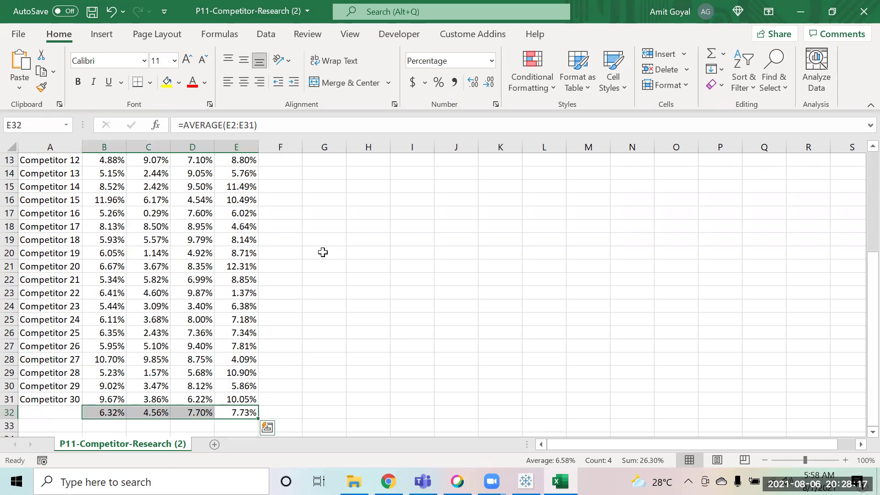
pyautogui.hotkey('ctrl', 'b')
pyautogui.click(384, 308)
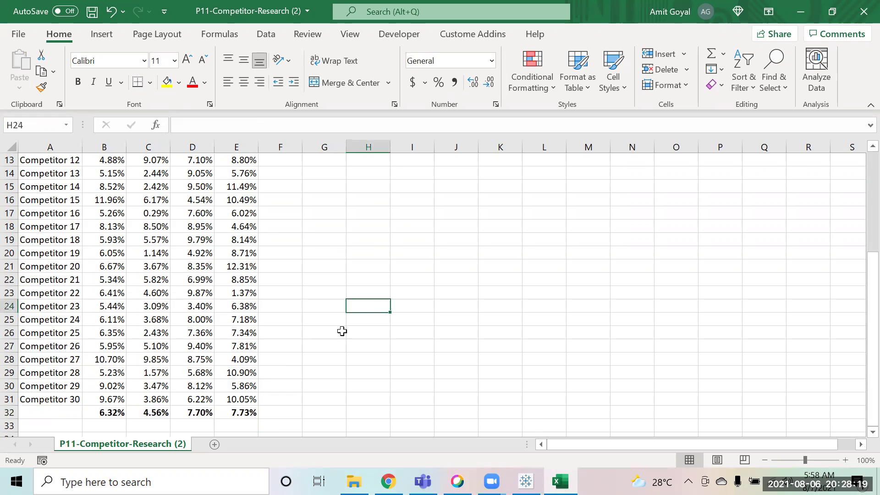
# Compare the four state averages in row 32 and check the NSW average against the figures above it.
pyautogui.moveTo(104, 413); pyautogui.dragTo(238, 417)
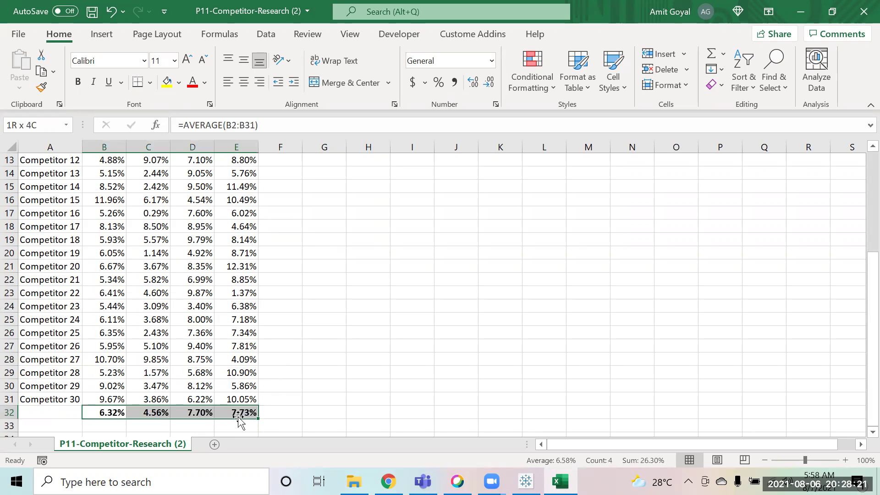
pyautogui.click(243, 382)
pyautogui.press('Down')
pyautogui.press('Down')
pyautogui.press('Down')
pyautogui.press('Up')
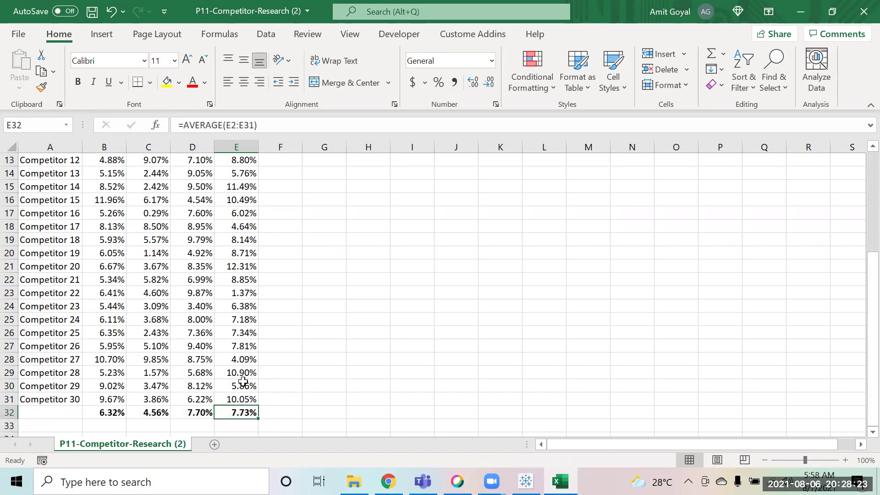
pyautogui.scroll(3, 242, 383)
pyautogui.scroll(-1, 243, 382)
pyautogui.scroll(-2, 243, 381)
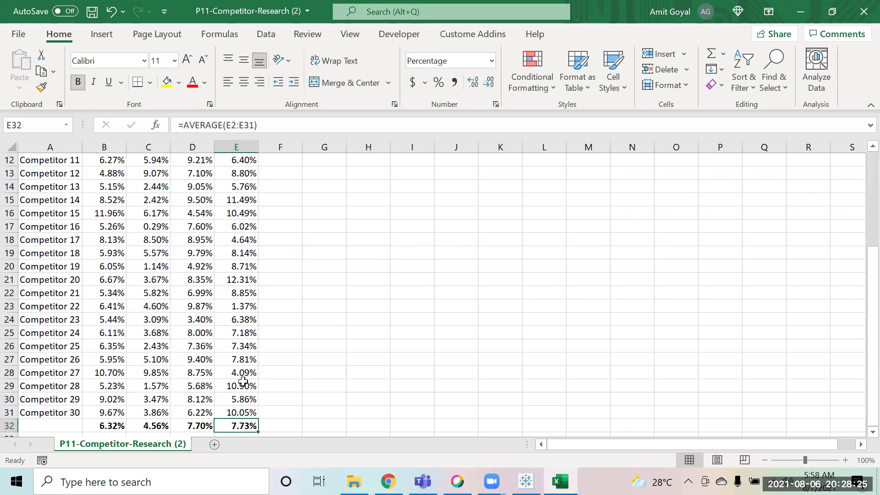
# Fill the NSW average in E32 with yellow.
pyautogui.hotkey('shift', 'Left')
pyautogui.press('Right')
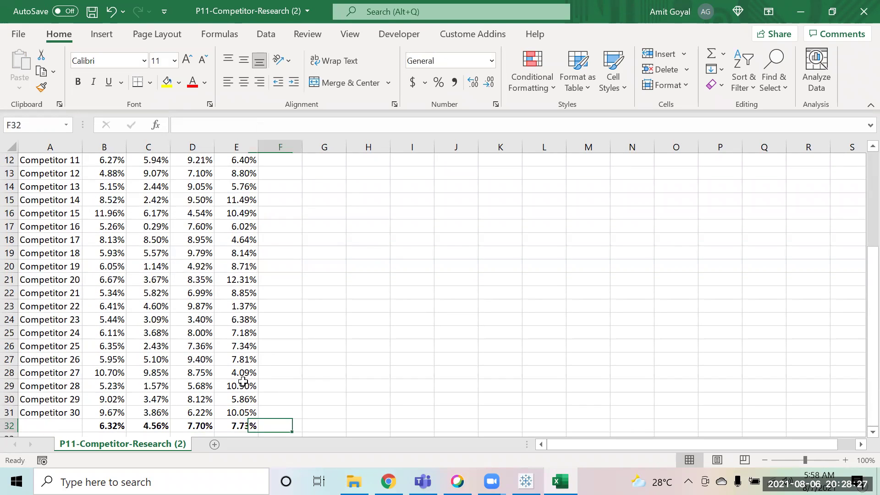
pyautogui.press('Left')
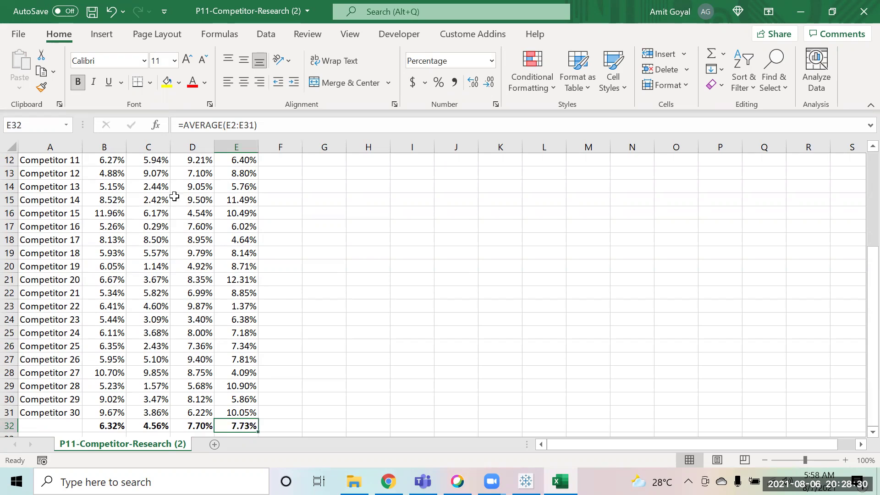
pyautogui.click(166, 83)
pyautogui.click(399, 319)
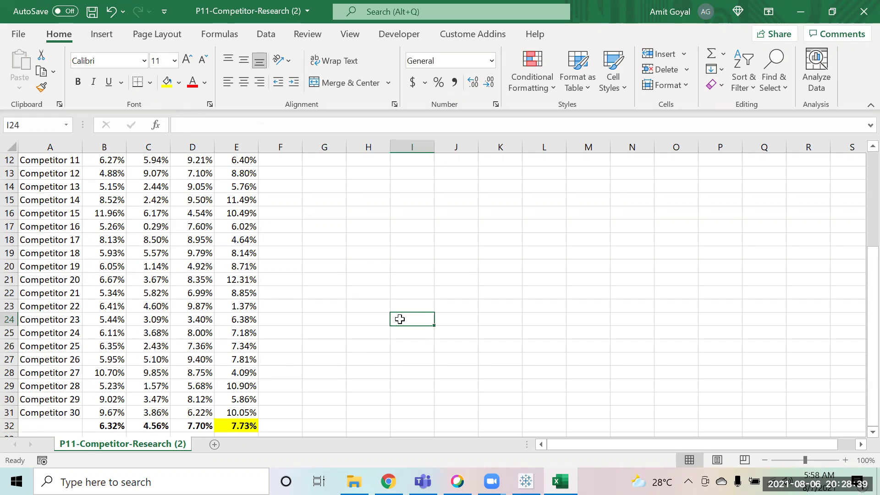
# Fill the VIC average in D32 with yellow as well.
pyautogui.press('Left')
pyautogui.press('Left')
pyautogui.press('Left')
pyautogui.press('Left')
pyautogui.press('Left')
pyautogui.hotkey('ctrl', 'Down')
pyautogui.press('Up')
pyautogui.press('Down')
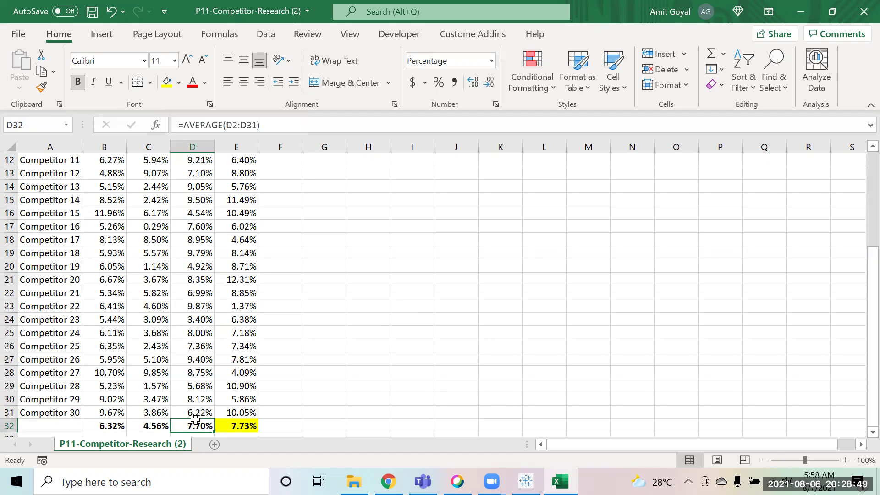
pyautogui.click(168, 87)
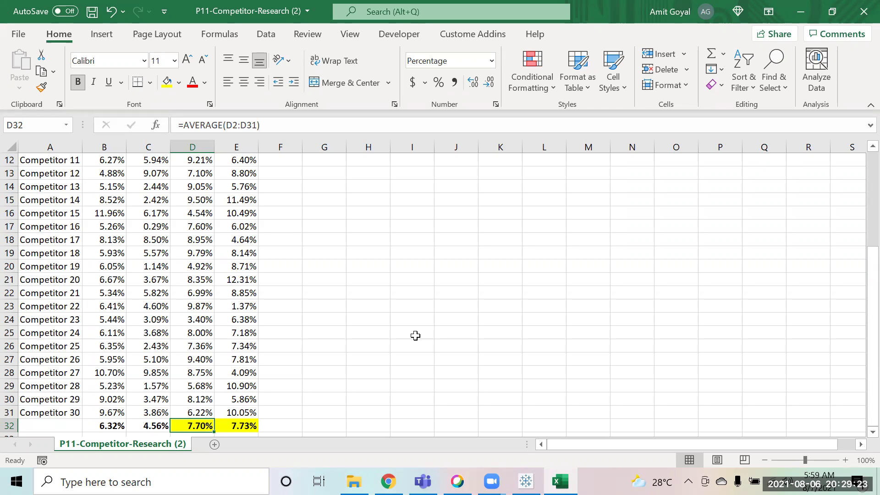
# Add the note "Average has a scam........." in K21 and make it bold.
pyautogui.click(502, 282)
pyautogui.write('Average has a scam.........')
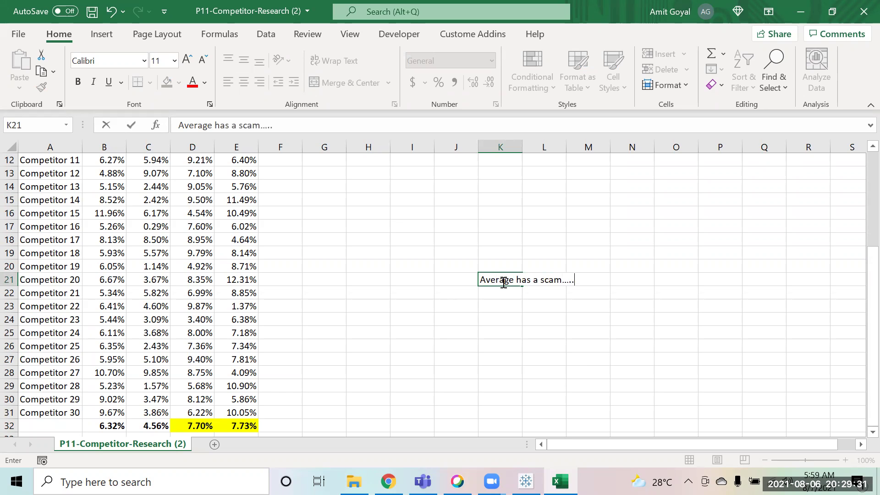
pyautogui.press('Return')
pyautogui.press('Up')
pyautogui.hotkey('ctrl', 'b')
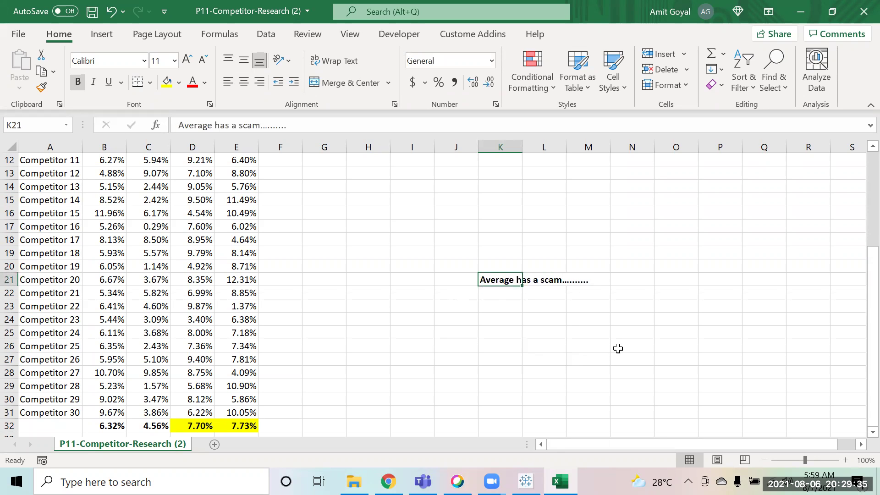
pyautogui.click(561, 317)
pyautogui.press('Left')
pyautogui.press('Left')
pyautogui.press('Up')
pyautogui.press('Up')
pyautogui.press('Up')
pyautogui.press('Up')
pyautogui.press('Up')
pyautogui.press('Up')
pyautogui.press('Up')
pyautogui.press('Up')
pyautogui.press('Up')
pyautogui.press('Up')
pyautogui.press('Up')
pyautogui.press('Up')
pyautogui.press('Up')
pyautogui.press('Up')
pyautogui.press('Up')
pyautogui.press('Up')
pyautogui.press('Up')
pyautogui.press('Up')
pyautogui.press('Up')
pyautogui.press('Up')
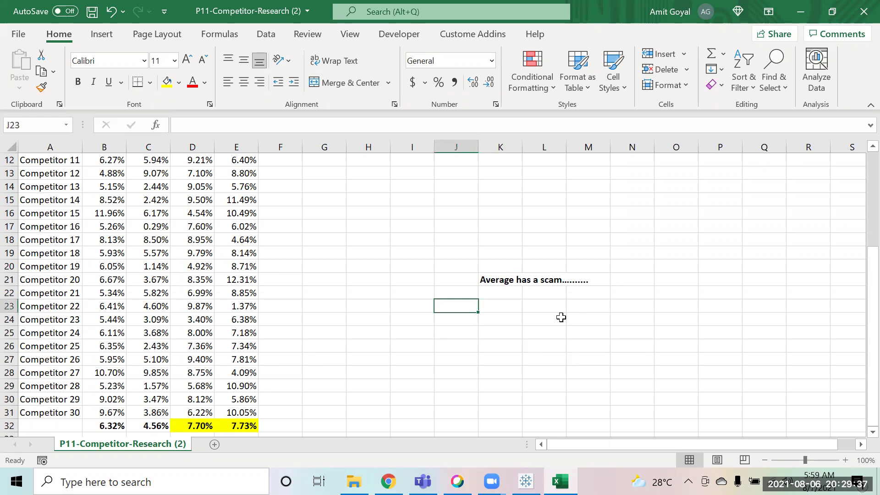
pyautogui.press('Left')
pyautogui.press('Down')
pyautogui.press('Down')
pyautogui.press('Down')
pyautogui.press('Down')
pyautogui.press('Down')
pyautogui.press('Down')
pyautogui.press('Down')
pyautogui.press('Down')
pyautogui.press('Down')
pyautogui.press('Down')
pyautogui.press('Down')
pyautogui.press('Down')
pyautogui.press('Down')
pyautogui.press('Down')
pyautogui.press('Down')
pyautogui.press('Down')
pyautogui.press('Down')
pyautogui.press('Down')
pyautogui.press('Down')
pyautogui.press('Down')
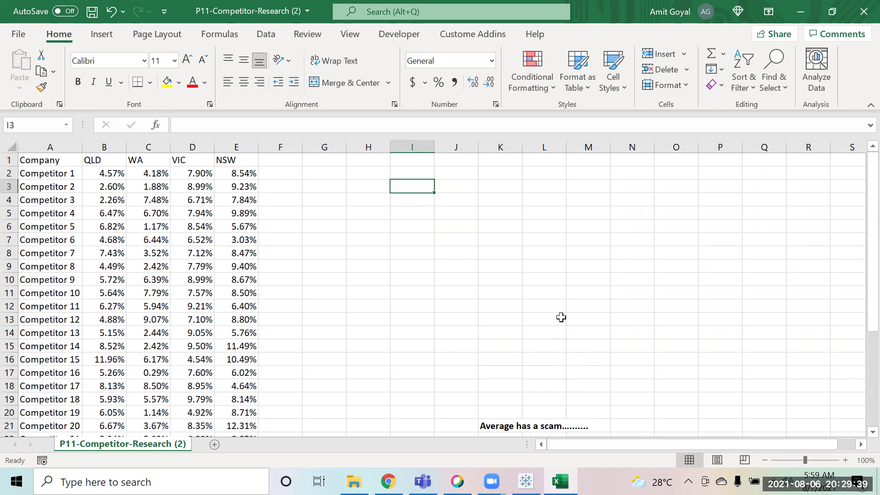
pyautogui.press('Down')
pyautogui.press('Down')
pyautogui.press('Down')
pyautogui.press('Down')
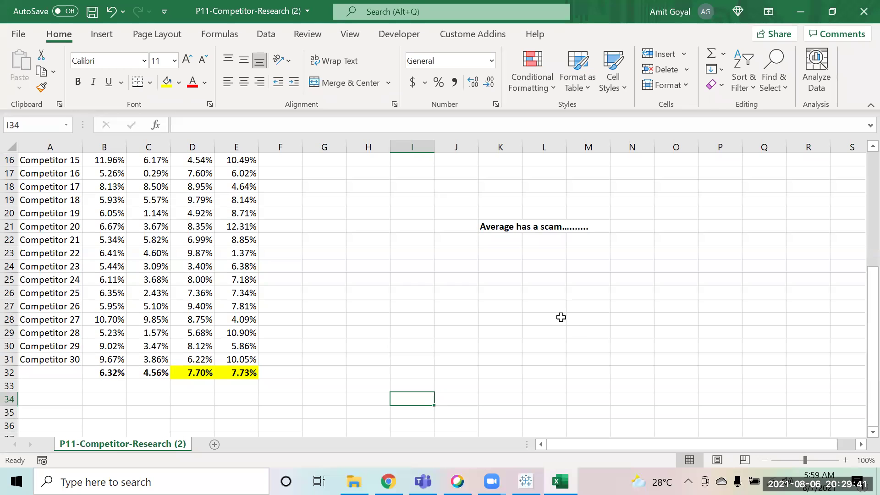
pyautogui.press('Up')
pyautogui.press('Up')
pyautogui.press('Up')
pyautogui.press('Up')
pyautogui.press('Up')
pyautogui.press('Up')
pyautogui.press('Up')
pyautogui.press('Up')
pyautogui.press('Up')
pyautogui.press('Up')
pyautogui.press('Up')
pyautogui.press('Up')
pyautogui.press('Right')
pyautogui.press('Right')
pyautogui.press('Down')
pyautogui.press('Left')
pyautogui.press('Home')
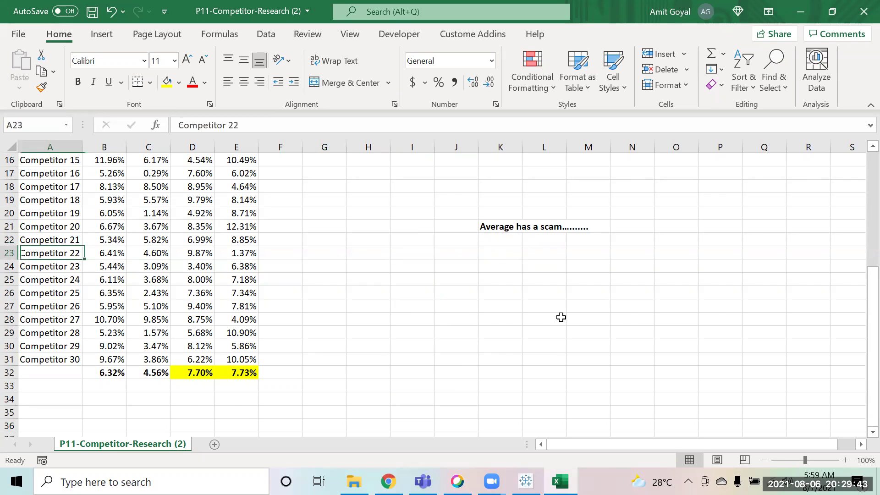
pyautogui.hotkey('ctrl', 'Up')
pyautogui.press('Down')
pyautogui.hotkey('shift', 'Down')
pyautogui.hotkey('shift', 'Down')
pyautogui.hotkey('shift', 'Down')
pyautogui.hotkey('shift', 'Down')
pyautogui.hotkey('ctrl', 'v')
pyautogui.hotkey('ctrl', 'Up')
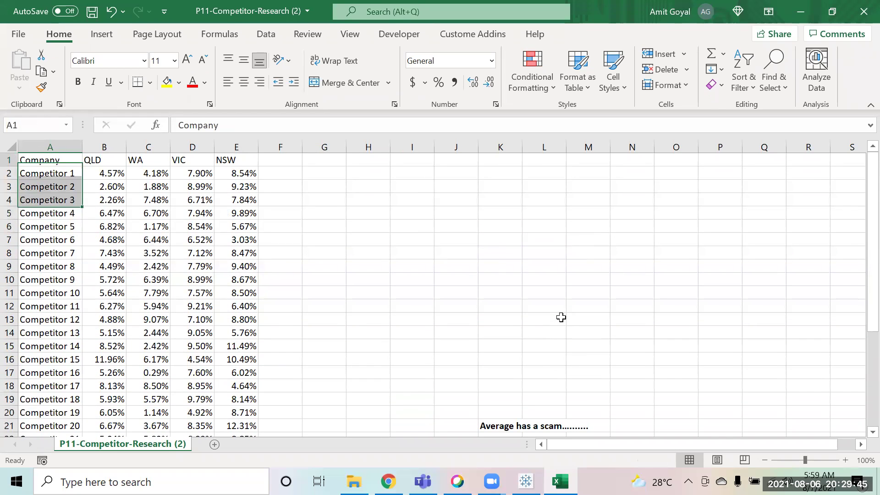
# Copy the Company header and Competitors 1 to 5 from A1:A6 to J2, and fit column J to its contents.
pyautogui.hotkey('shift', 'Down')
pyautogui.hotkey('shift', 'Down')
pyautogui.hotkey('shift', 'Down')
pyautogui.hotkey('shift', 'Down')
pyautogui.hotkey('shift', 'Down')
pyautogui.hotkey('ctrl', 'c')
pyautogui.press('Down')
pyautogui.press('Down')
pyautogui.press('Down')
pyautogui.press('Down')
pyautogui.press('Down')
pyautogui.press('Down')
pyautogui.press('Down')
pyautogui.press('Down')
pyautogui.press('Down')
pyautogui.press('Down')
pyautogui.press('Down')
pyautogui.press('Down')
pyautogui.press('Down')
pyautogui.press('Right')
pyautogui.press('Up')
pyautogui.press('Right')
pyautogui.press('Right')
pyautogui.press('Right')
pyautogui.press('Right')
pyautogui.press('Right')
pyautogui.press('Right')
pyautogui.press('Right')
pyautogui.press('Right')
pyautogui.press('Up')
pyautogui.hotkey('ctrl', 'Up')
pyautogui.press('Down')
pyautogui.hotkey('ctrl', 'v')
pyautogui.press('Down')
pyautogui.press('Down')
pyautogui.press('Up')
pyautogui.press('Up')
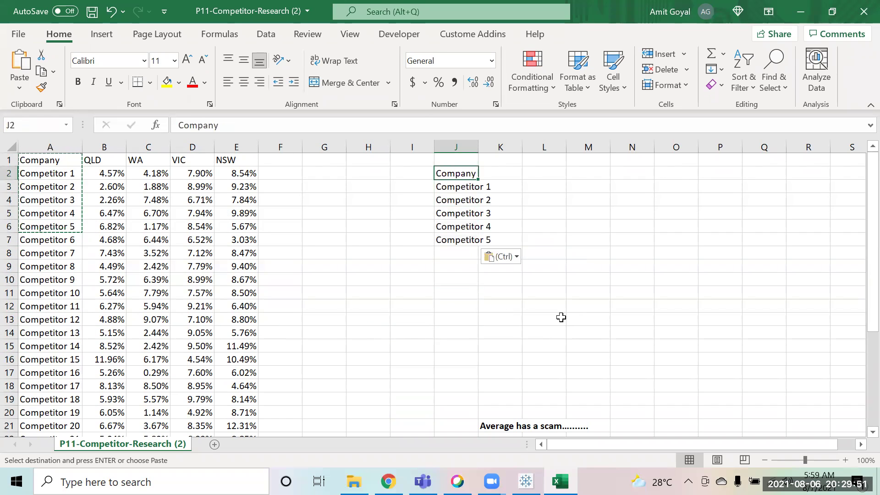
pyautogui.doubleClick(481, 152)
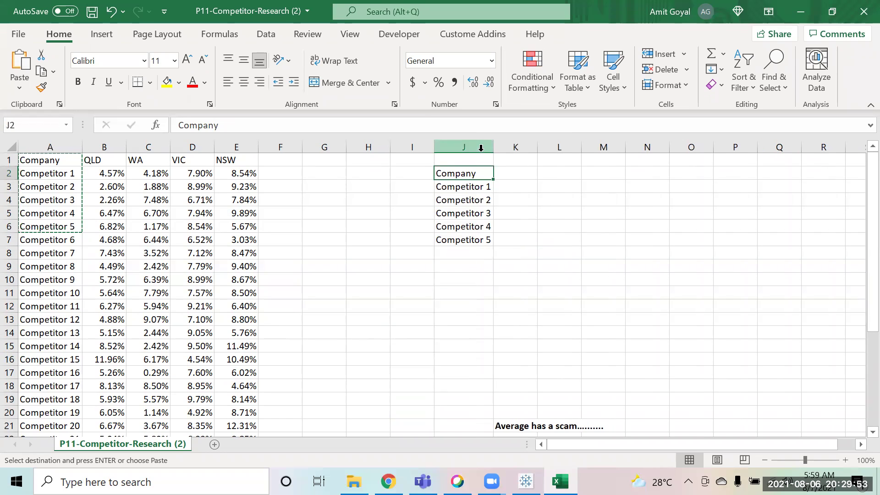
# Enter the heading State 1 in K1 and the values 8%, 9% and 8.50% below it in K2:K4.
pyautogui.doubleClick(529, 159)
pyautogui.write('Stae')
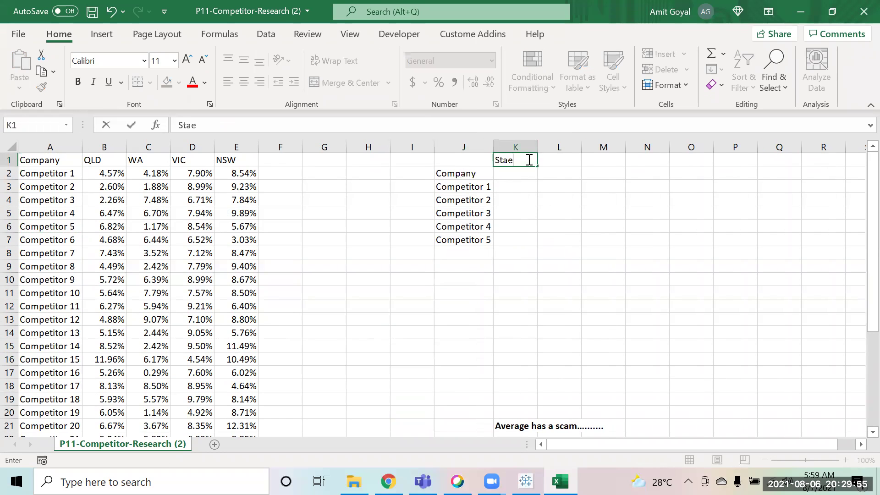
pyautogui.press('BackSpace')
pyautogui.write('te 1')
pyautogui.press('Return')
pyautogui.write('8%')
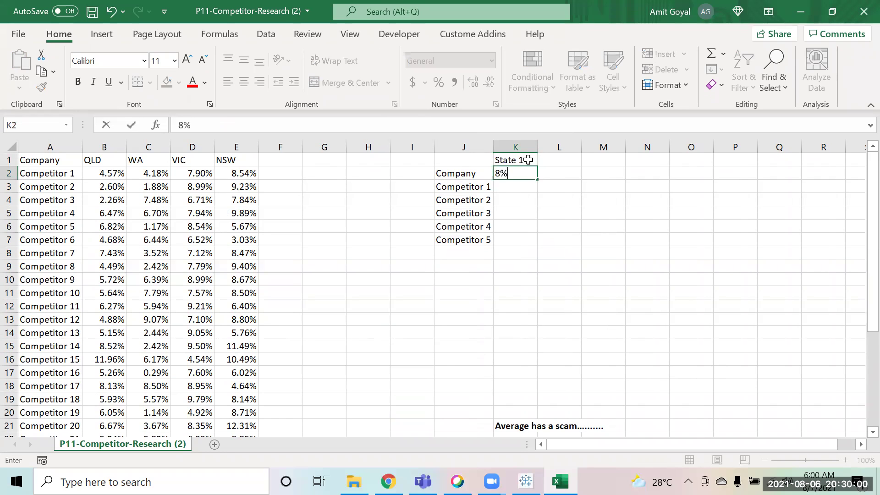
pyautogui.press('Return')
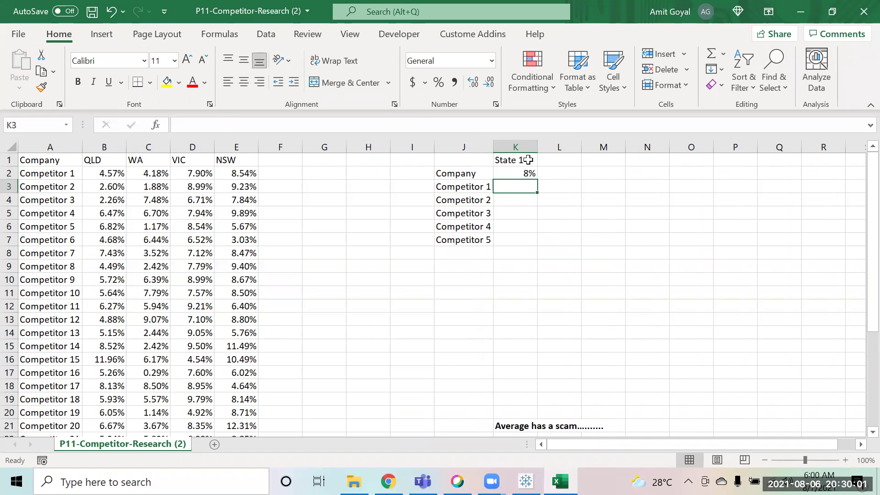
pyautogui.write('9%')
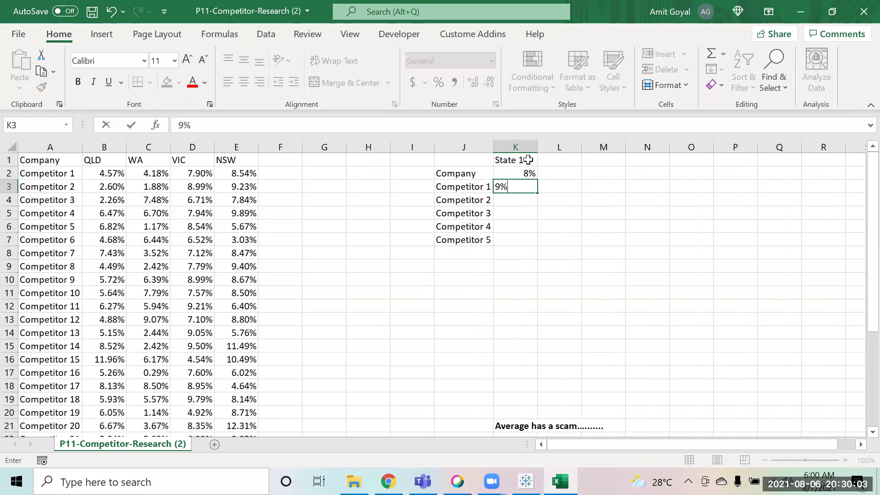
pyautogui.press('Return')
pyautogui.write('8')
pyautogui.press('BackSpace')
pyautogui.write('8.50%')
pyautogui.press('Return')
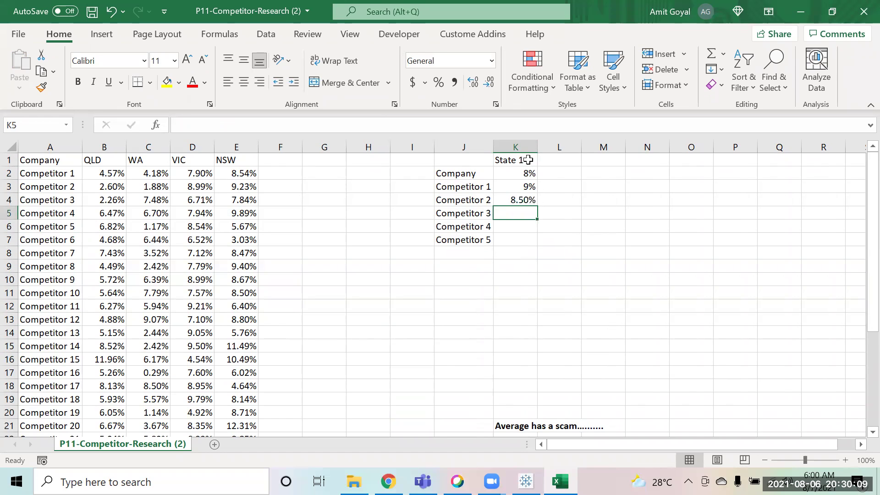
pyautogui.press('Up')
pyautogui.press('Up')
pyautogui.press('Up')
pyautogui.hotkey('shift', 'Down')
pyautogui.hotkey('shift', 'Down')
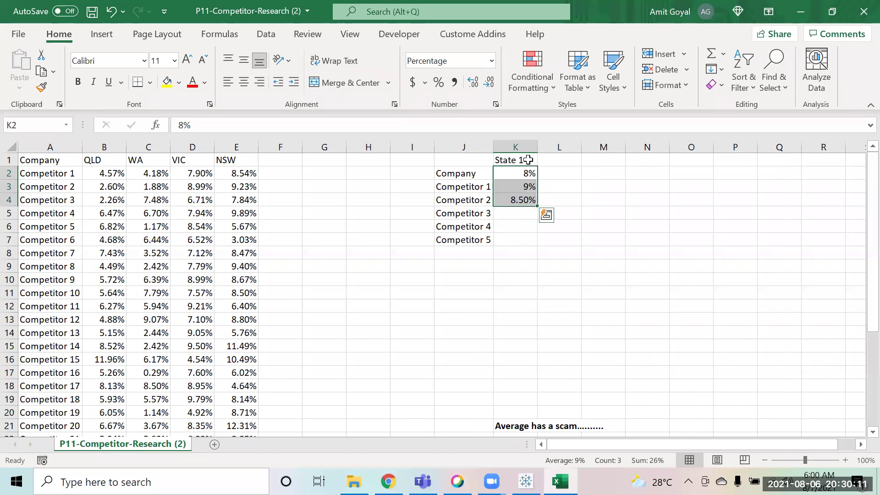
pyautogui.hotkey('ctrl', 'c')
pyautogui.press('Down')
pyautogui.press('Down')
pyautogui.press('Up')
pyautogui.write('v')
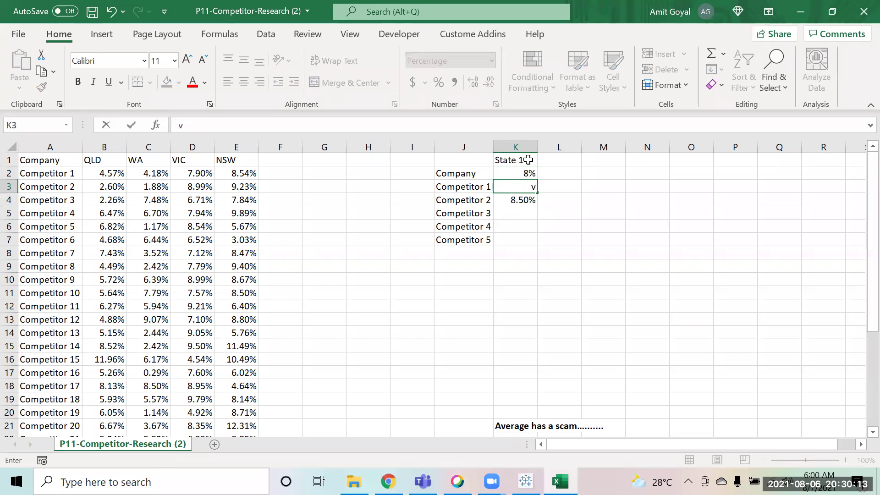
pyautogui.press('Escape')
# Move the three percentages in K2:K4 down one row so they start beside Competitor 1.
pyautogui.press('Up')
pyautogui.hotkey('shift', 'Down')
pyautogui.hotkey('shift', 'Down')
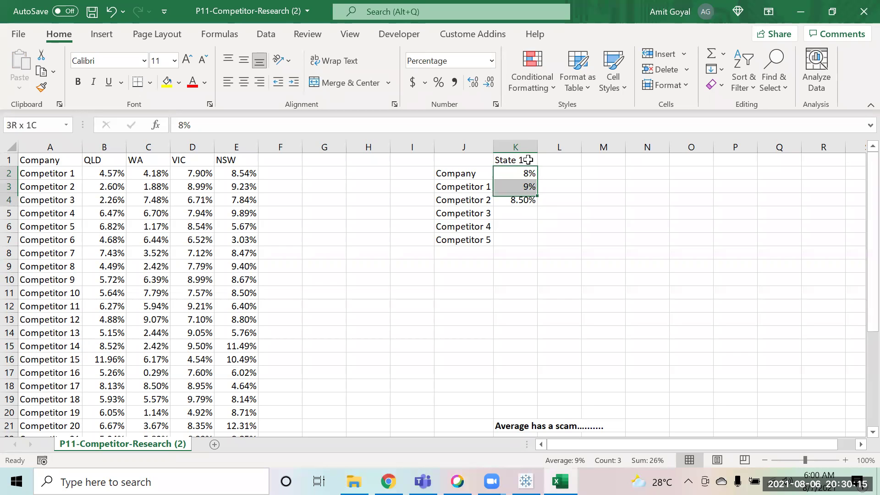
pyautogui.hotkey('ctrl', 'x')
pyautogui.press('Down')
pyautogui.hotkey('ctrl', 'v')
# Enter the State 1 values 9% for Competitor 4 and 8.8% for Competitor 5.
pyautogui.press('Down')
pyautogui.press('Down')
pyautogui.press('Down')
pyautogui.write('9%')
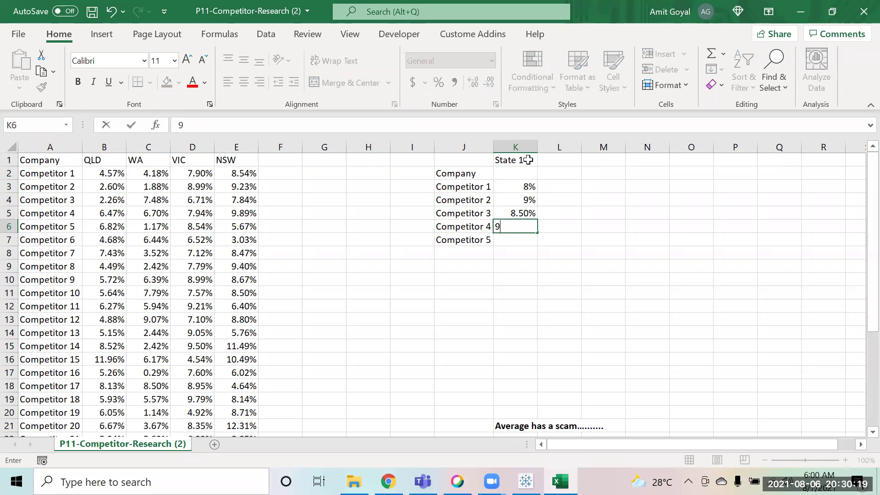
pyautogui.press('Return')
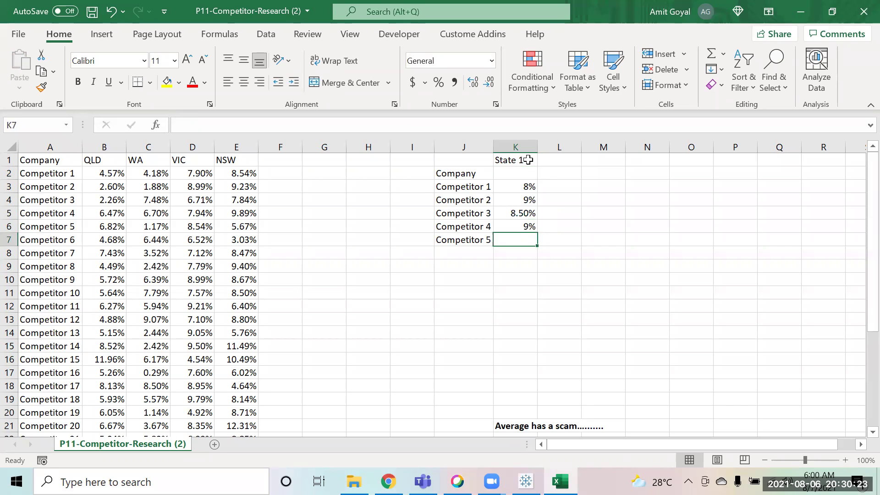
pyautogui.write('8.8%')
pyautogui.press('Return')
# Move the State 1 heading from K1 to K2, in line with the Company header.
pyautogui.press('Up')
pyautogui.press('Up')
pyautogui.press('Up')
pyautogui.press('Up')
pyautogui.press('Up')
pyautogui.press('Up')
pyautogui.press('Up')
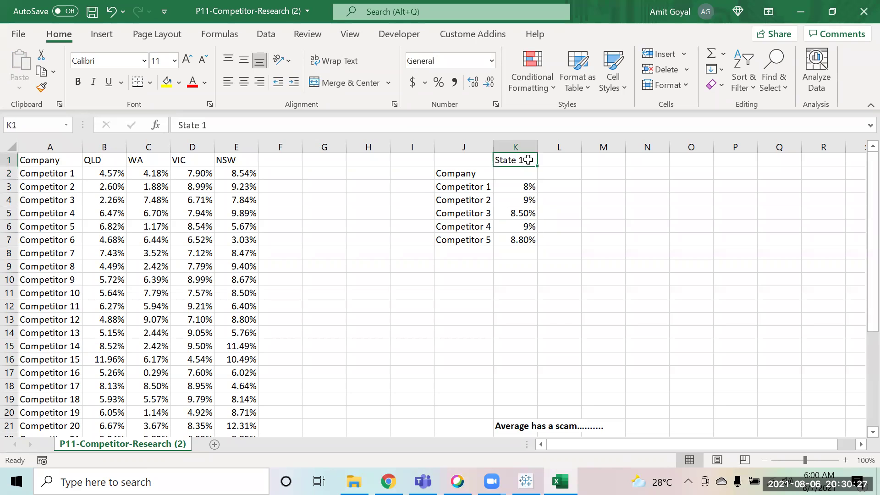
pyautogui.hotkey('ctrl', 'c')
pyautogui.press('Down')
pyautogui.hotkey('ctrl', 'v')
# Add a State 2 column in L2:L7 with 3%, 2%, 3.50%, 4% and 30% for Competitors 1 to 5.
pyautogui.press('Right')
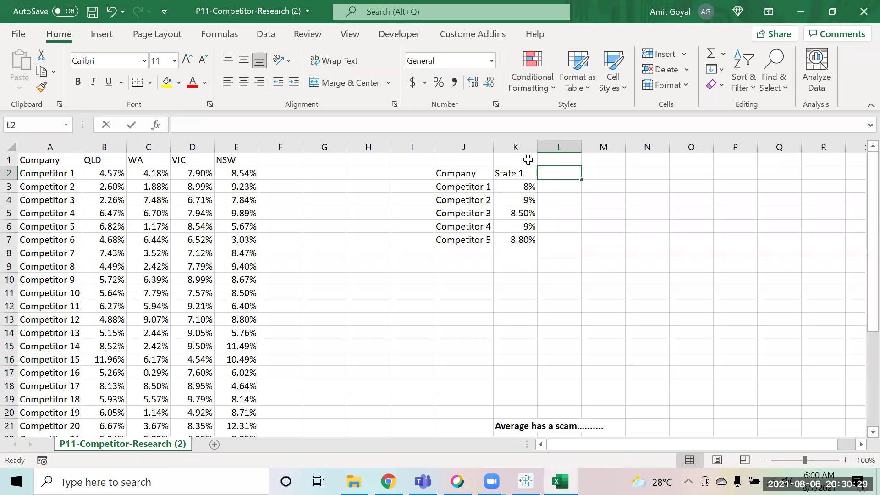
pyautogui.write('State 2')
pyautogui.press('Return')
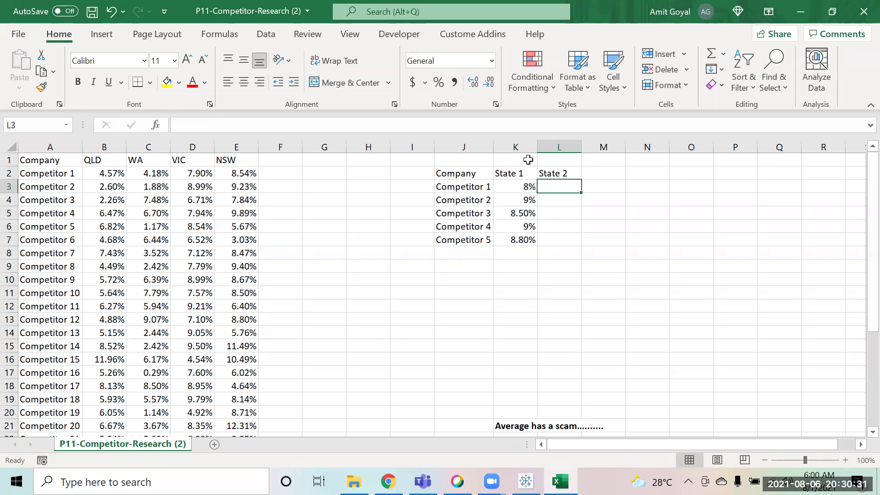
pyautogui.write('3')
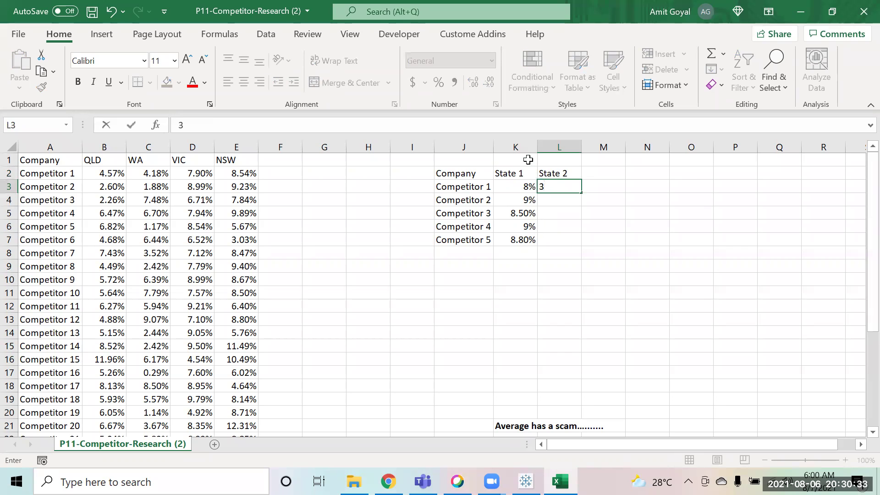
pyautogui.press('Return')
pyautogui.write('2')
pyautogui.press('Return')
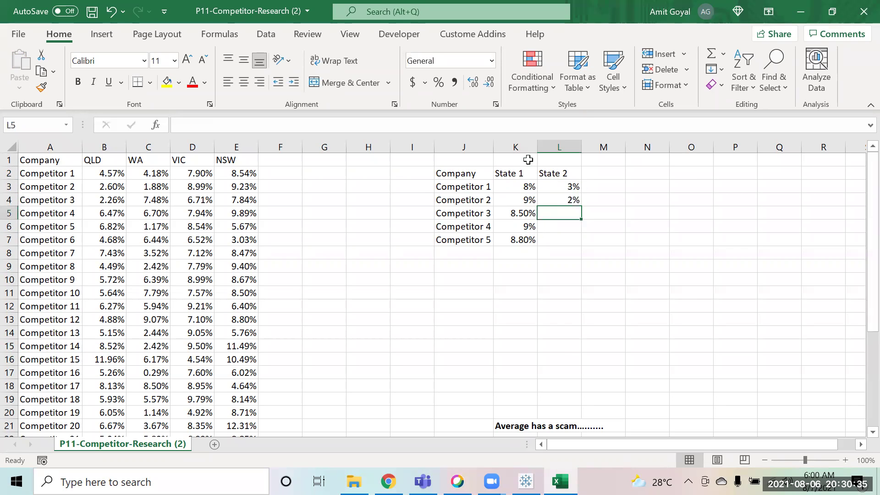
pyautogui.write('3.50')
pyautogui.write('%')
pyautogui.press('Return')
pyautogui.write('4%')
pyautogui.press('Return')
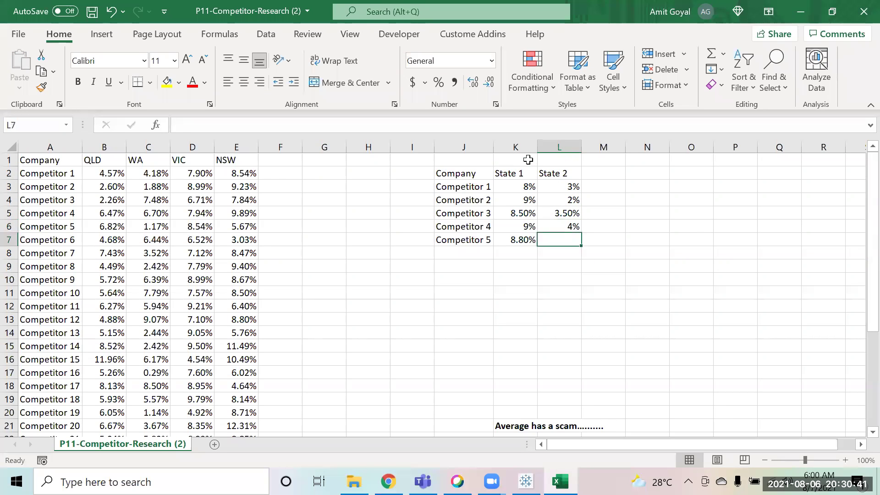
pyautogui.write('30%')
pyautogui.press('Return')
# Make the Company, State 1 and State 2 headings in J2:L2 bold.
pyautogui.press('Up')
pyautogui.press('Left')
pyautogui.press('Left')
pyautogui.press('Up')
pyautogui.press('Up')
pyautogui.press('Up')
pyautogui.press('Up')
pyautogui.press('Up')
pyautogui.hotkey('shift', 'Right')
pyautogui.hotkey('shift', 'Right')
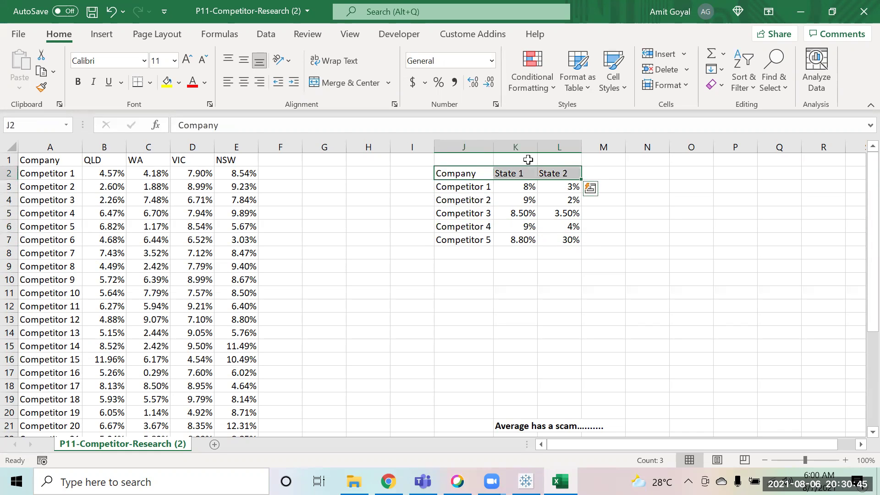
pyautogui.hotkey('ctrl', 'b')
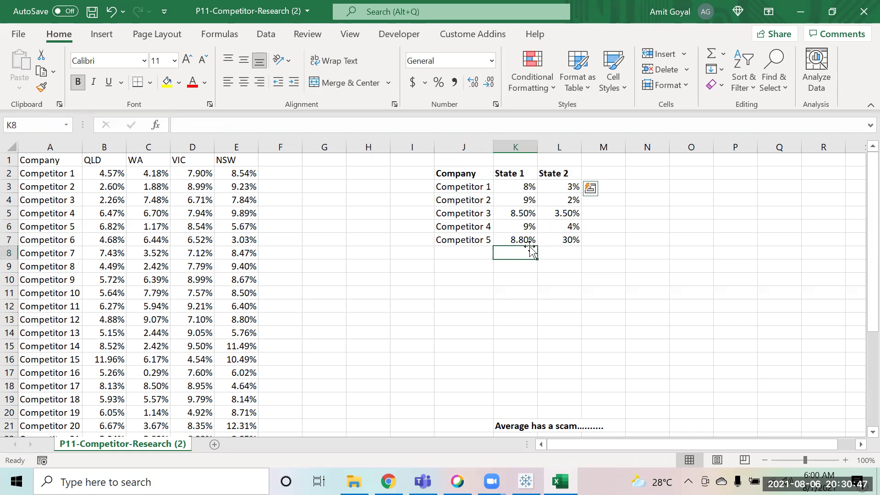
# Calculate the State 1 average in K8 with an AVERAGE formula over K3:K7.
pyautogui.click(531, 250)
pyautogui.write('=')
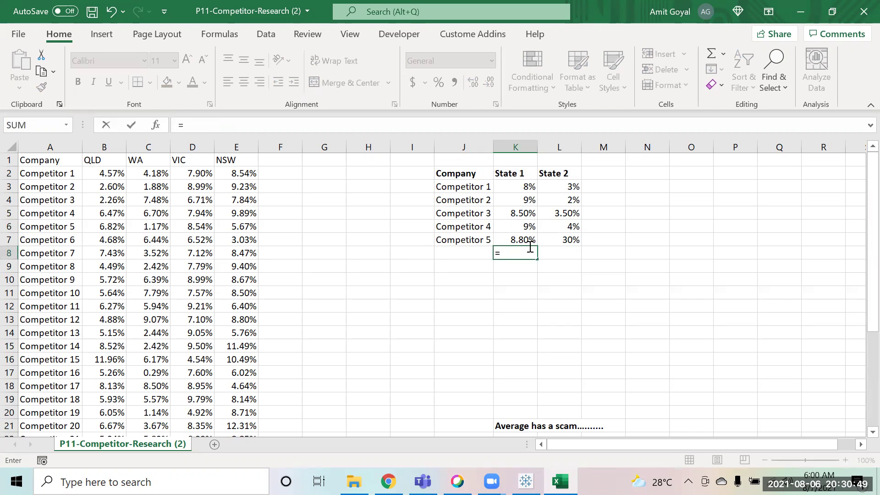
pyautogui.write('aver')
pyautogui.press('Tab')
pyautogui.press('Up')
pyautogui.hotkey('shift', 'Up')
pyautogui.hotkey('shift', 'Up')
pyautogui.hotkey('shift', 'Up')
pyautogui.hotkey('shift', 'Up')
pyautogui.hotkey('shift', 'Up')
pyautogui.hotkey('shift', 'Down')
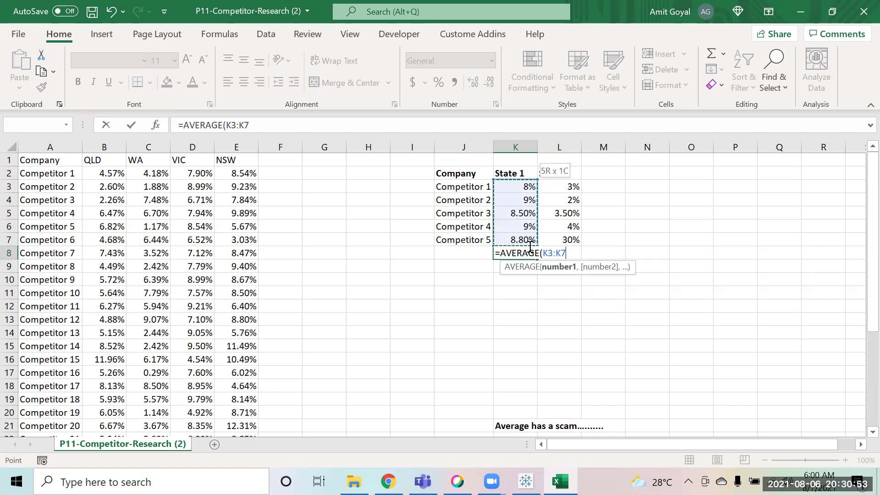
pyautogui.press('Return')
# Fill the average formula from K8 across to L8 for State 2.
pyautogui.press('Up')
pyautogui.press('Right')
pyautogui.write('=a')
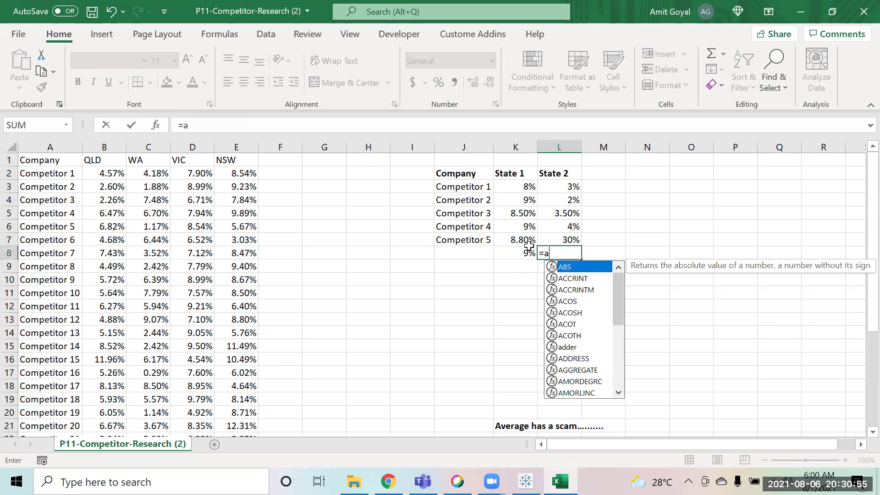
pyautogui.press('Escape')
pyautogui.press('Left')
pyautogui.press('Right')
pyautogui.hotkey('ctrl', 'r')
# Change Competitor 5's State 2 value in L7 to 40%.
pyautogui.press('Down')
pyautogui.press('Down')
pyautogui.press('Up')
pyautogui.press('Up')
pyautogui.press('Up')
pyautogui.press('Down')
pyautogui.press('Up')
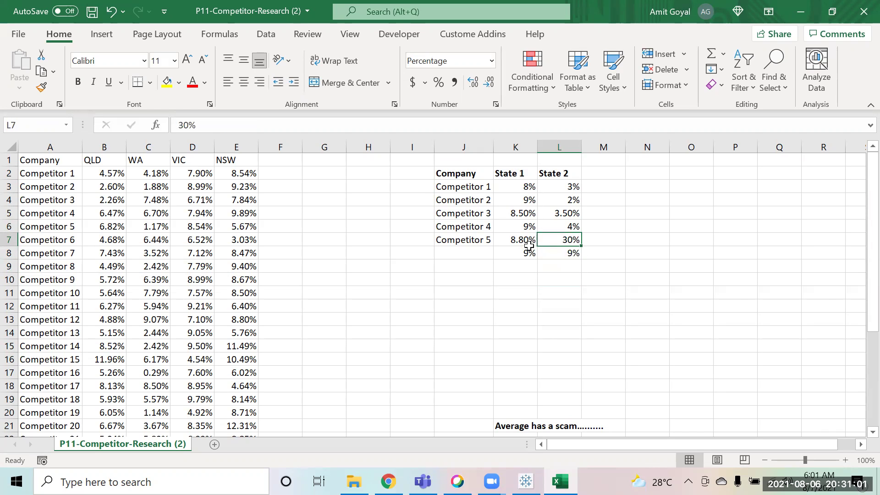
pyautogui.write('40')
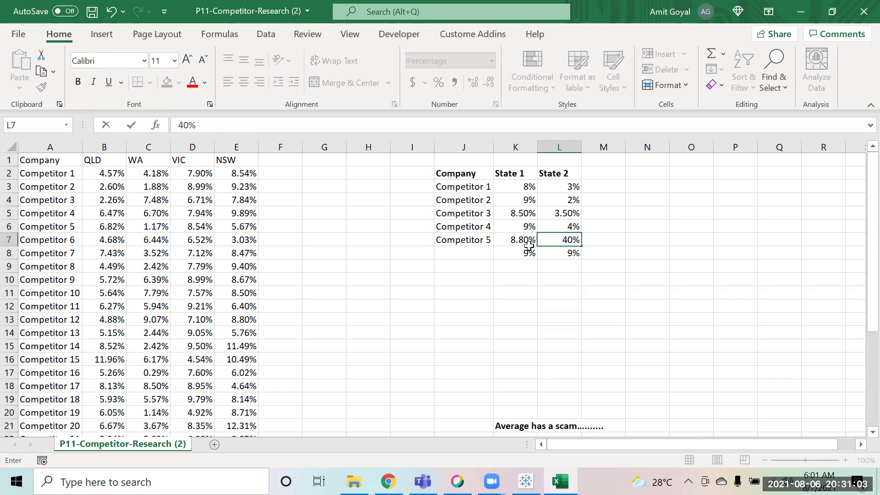
pyautogui.press('Return')
pyautogui.press('Down')
pyautogui.press('Down')
pyautogui.press('Down')
pyautogui.press('Down')
pyautogui.press('Down')
pyautogui.press('Down')
pyautogui.press('Down')
pyautogui.press('Down')
pyautogui.press('Down')
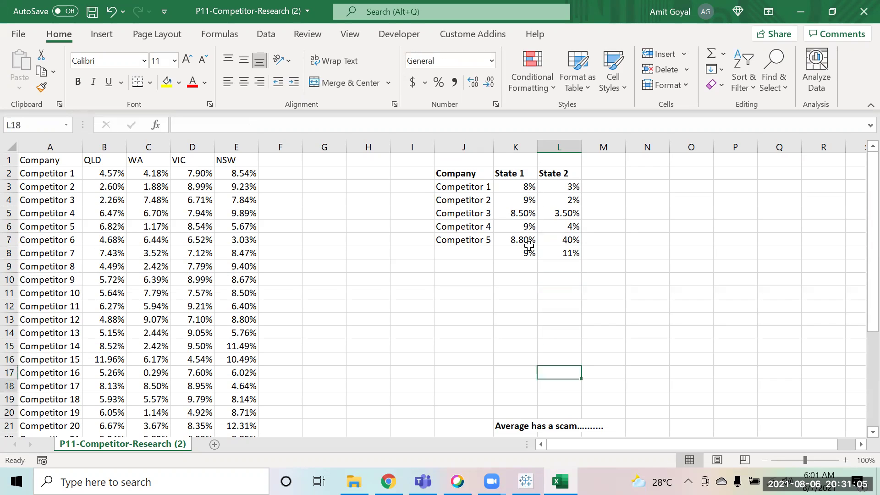
pyautogui.press('Left')
pyautogui.press('Left')
pyautogui.press('Up')
pyautogui.press('Up')
pyautogui.press('Up')
pyautogui.press('Up')
pyautogui.press('Up')
pyautogui.press('Up')
pyautogui.press('Up')
pyautogui.press('Up')
pyautogui.press('Up')
pyautogui.press('Up')
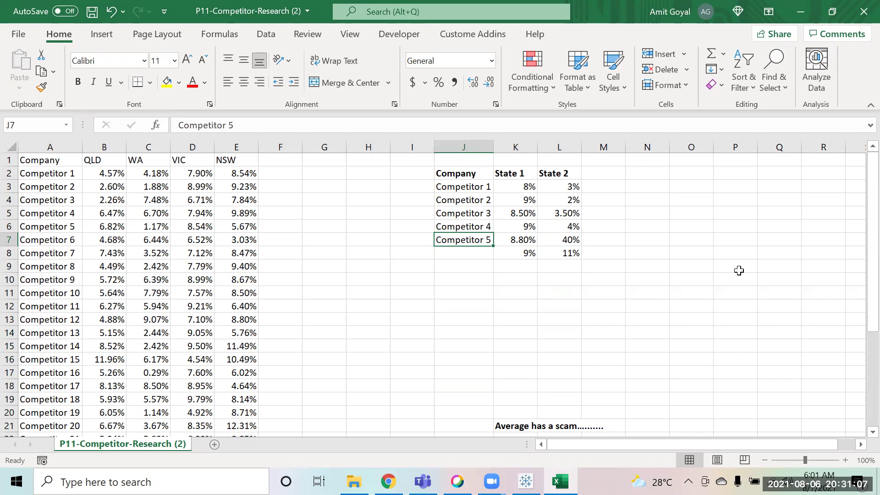
# Highlight the State 1 and State 2 averages in K8:L8 with a yellow fill.
pyautogui.click(727, 257)
pyautogui.click(571, 255)
pyautogui.hotkey('shift', 'Left')
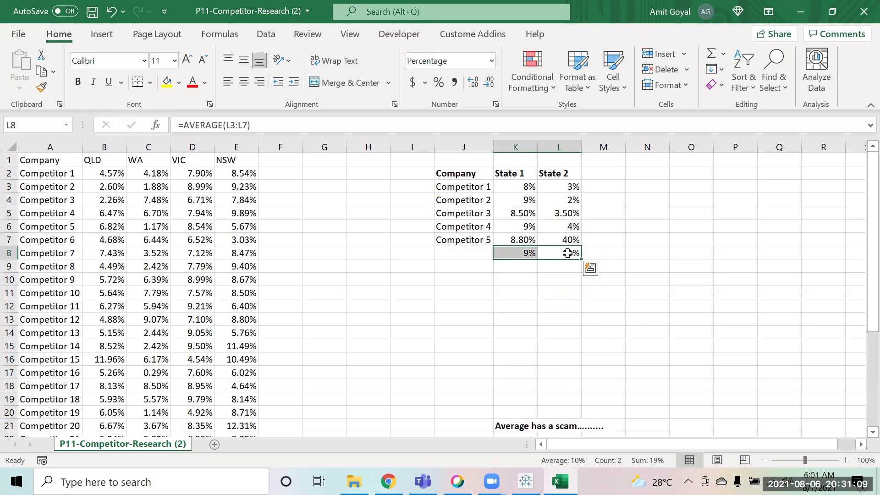
pyautogui.click(167, 82)
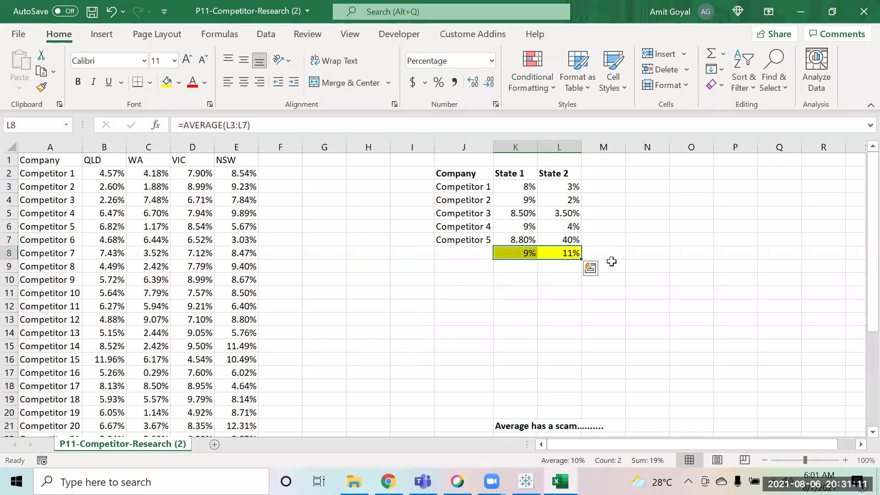
pyautogui.click(614, 256)
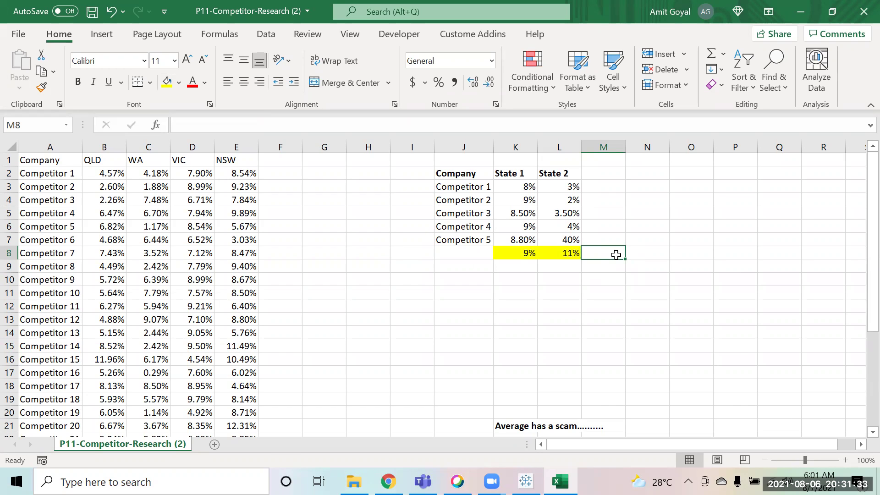
# Examine the individual State 1 competitor values above the average in column K.
pyautogui.press('Left')
pyautogui.press('Left')
pyautogui.press('Up')
pyautogui.press('Up')
pyautogui.press('Up')
pyautogui.press('Up')
pyautogui.press('Up')
pyautogui.press('Up')
pyautogui.press('Up')
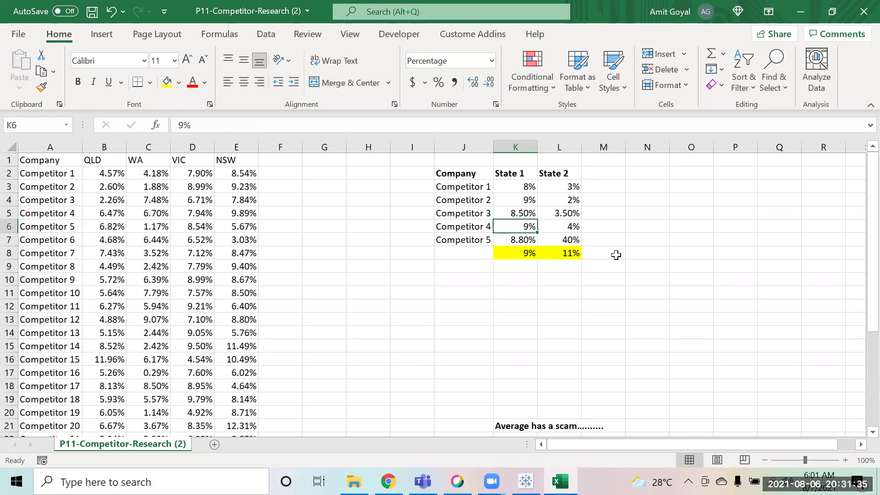
pyautogui.press('Down')
pyautogui.press('Down')
pyautogui.press('Down')
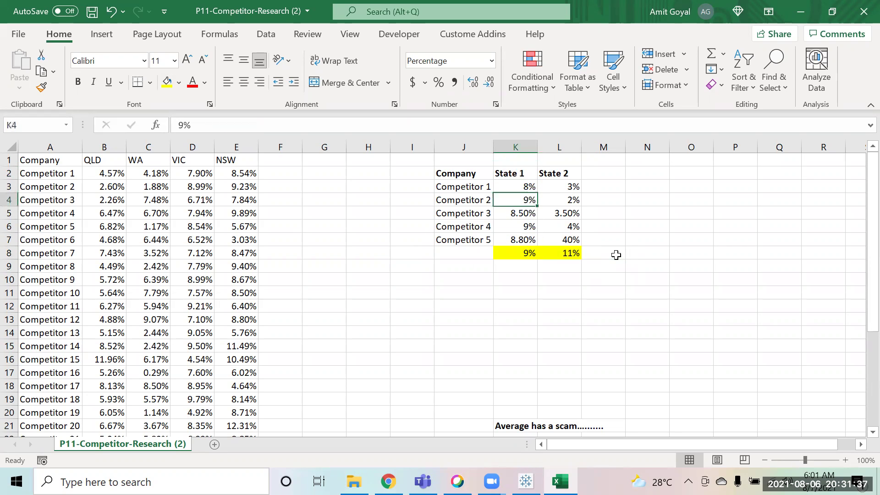
pyautogui.press('Down')
pyautogui.press('Down')
pyautogui.press('Down')
pyautogui.press('Down')
pyautogui.press('Down')
pyautogui.press('Down')
pyautogui.press('Down')
pyautogui.press('Down')
pyautogui.press('Down')
pyautogui.press('Down')
pyautogui.press('Down')
pyautogui.press('Down')
pyautogui.press('Down')
pyautogui.press('Down')
pyautogui.press('Down')
pyautogui.press('Down')
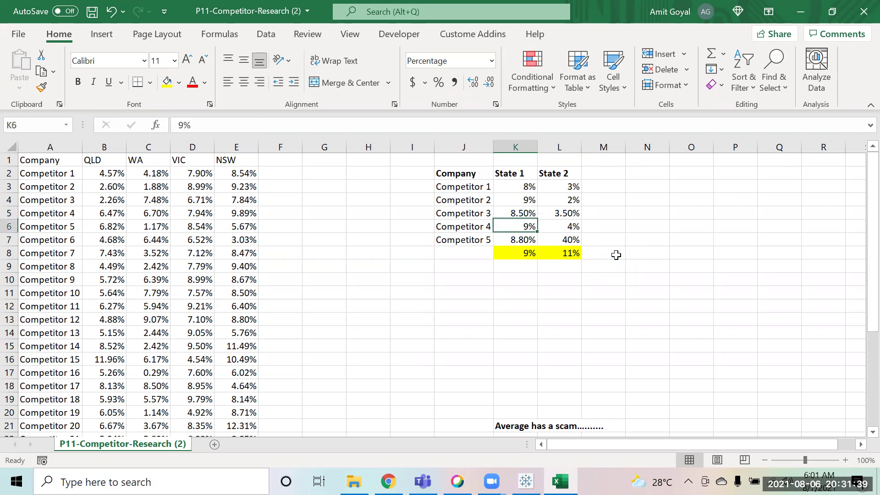
# Compare the state averages in row 32 of the main table, focusing on VIC and NSW.
pyautogui.press('Left')
pyautogui.press('Left')
pyautogui.press('Left')
pyautogui.press('Left')
pyautogui.press('Left')
pyautogui.press('Left')
pyautogui.press('Left')
pyautogui.press('Left')
pyautogui.press('Left')
pyautogui.press('Left')
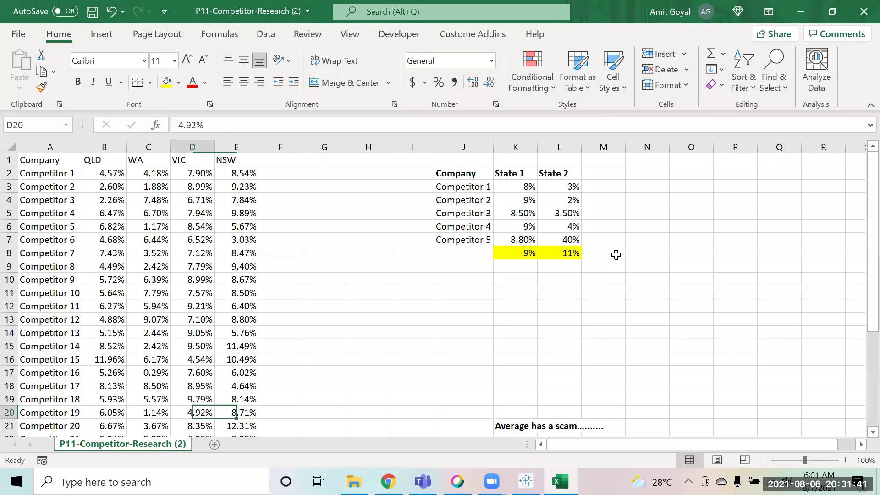
pyautogui.press('Right')
pyautogui.press('Right')
pyautogui.press('Right')
pyautogui.press('Right')
pyautogui.hotkey('ctrl', 'Down')
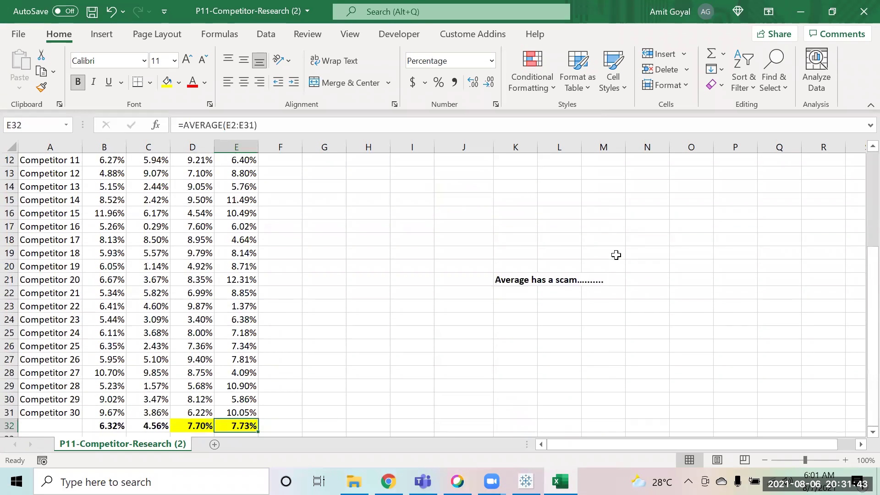
pyautogui.hotkey('shift', 'Left')
pyautogui.press('Left')
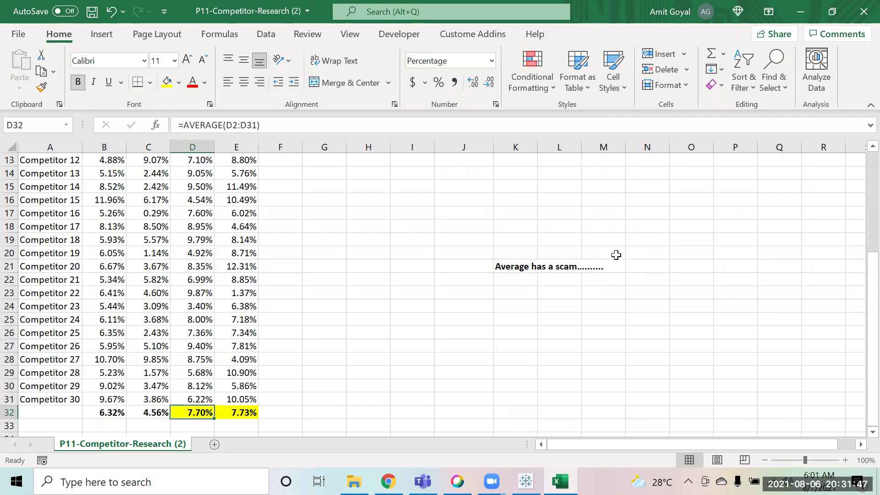
pyautogui.press('Left')
pyautogui.press('Left')
pyautogui.press('Right')
pyautogui.press('Right')
# Examine the individual VIC competitor percentages in column D behind the VIC average.
pyautogui.press('Up')
pyautogui.press('Up')
pyautogui.press('Up')
pyautogui.press('Up')
pyautogui.press('Up')
pyautogui.press('Up')
pyautogui.press('Up')
pyautogui.press('Up')
pyautogui.press('Up')
pyautogui.press('Up')
pyautogui.press('Up')
pyautogui.press('Up')
pyautogui.press('Up')
pyautogui.press('Up')
pyautogui.press('Up')
pyautogui.press('Up')
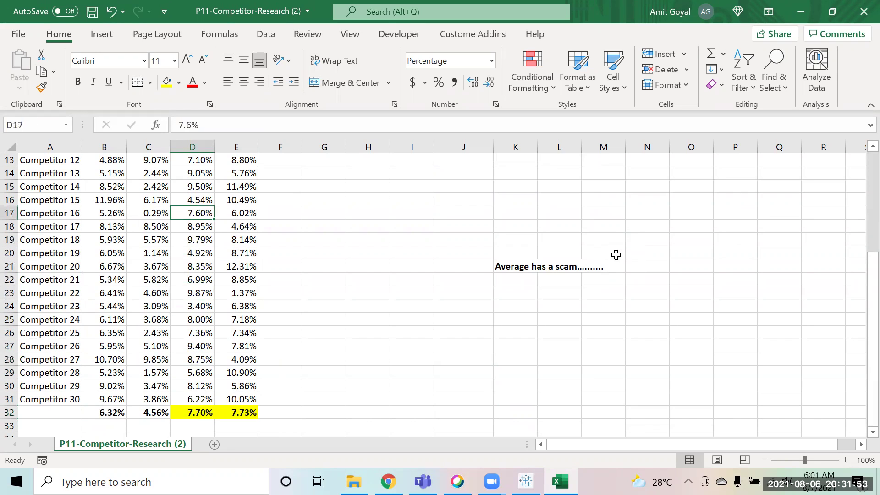
pyautogui.press('Up')
pyautogui.press('Up')
pyautogui.press('Up')
pyautogui.press('Up')
pyautogui.press('Up')
pyautogui.press('Up')
pyautogui.press('Up')
pyautogui.press('Up')
pyautogui.press('Up')
pyautogui.press('Up')
pyautogui.press('Up')
pyautogui.press('Up')
pyautogui.press('Up')
pyautogui.press('Up')
pyautogui.press('Up')
pyautogui.press('Down')
pyautogui.hotkey('ctrl', 'Down')
pyautogui.press('Up')
pyautogui.press('Up')
pyautogui.press('Up')
pyautogui.press('Up')
pyautogui.press('Up')
pyautogui.press('Up')
pyautogui.press('Up')
pyautogui.press('Up')
pyautogui.press('Up')
pyautogui.press('Up')
pyautogui.press('Up')
pyautogui.press('Up')
pyautogui.press('Up')
pyautogui.press('Up')
pyautogui.press('Up')
pyautogui.press('Up')
pyautogui.press('Up')
pyautogui.press('Up')
pyautogui.press('Up')
pyautogui.press('Up')
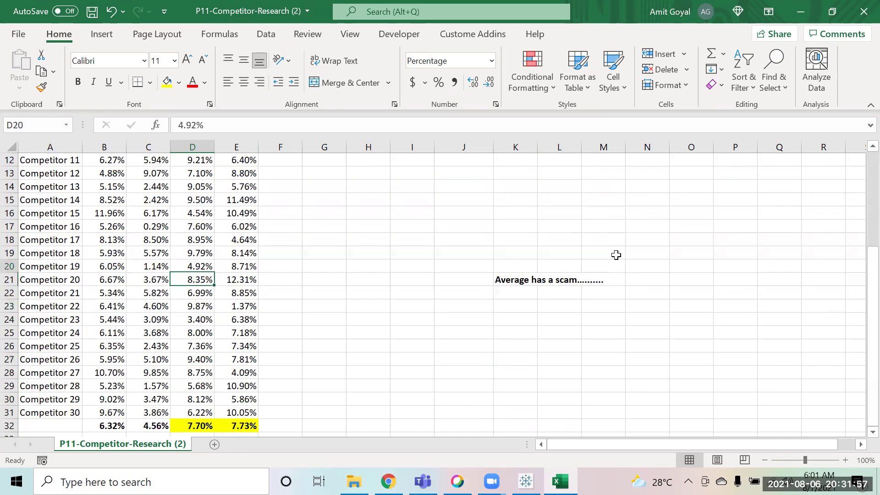
pyautogui.press('Down')
pyautogui.press('Down')
pyautogui.press('Down')
pyautogui.press('Down')
pyautogui.press('Down')
pyautogui.press('Down')
pyautogui.press('Down')
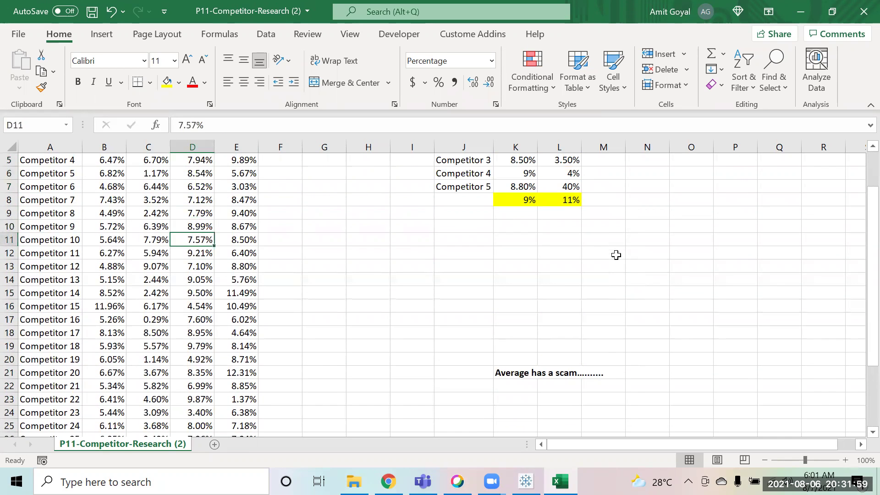
# Check the VIC average in D32 against the NSW, WA and QLD averages in the same row.
pyautogui.hotkey('ctrl', 'Down')
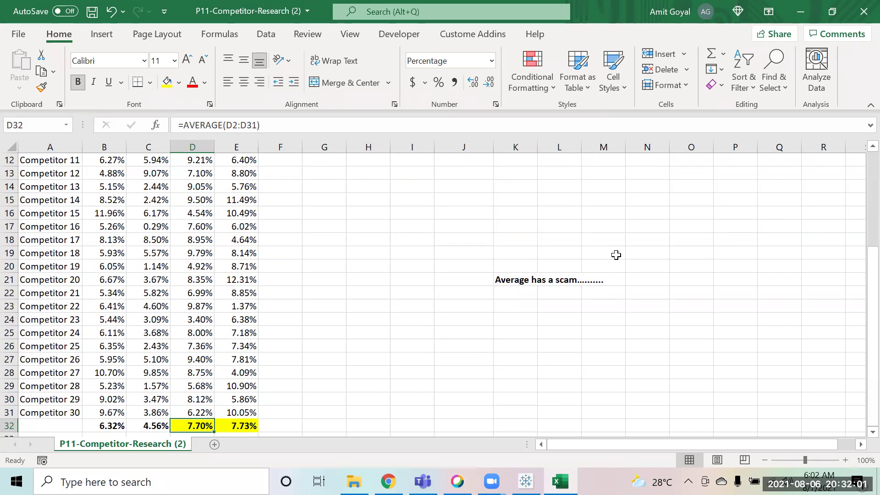
pyautogui.press('Right')
pyautogui.press('Left')
pyautogui.press('Left')
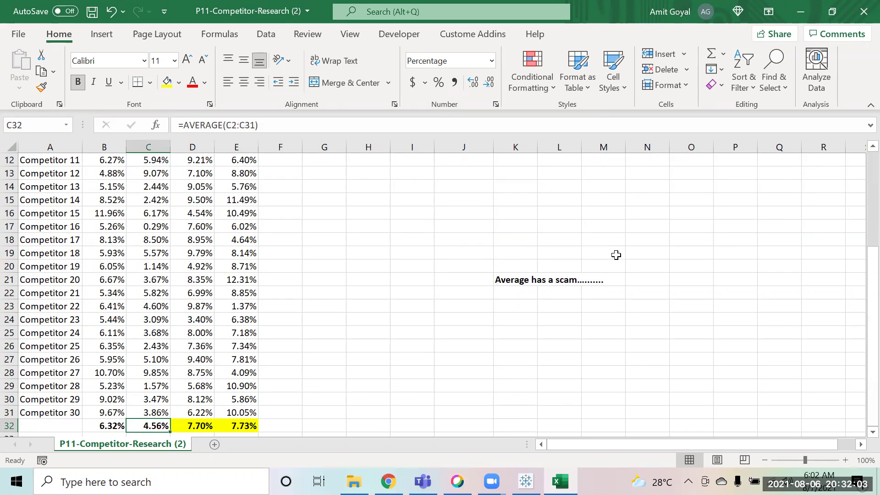
pyautogui.hotkey('shift', 'Left')
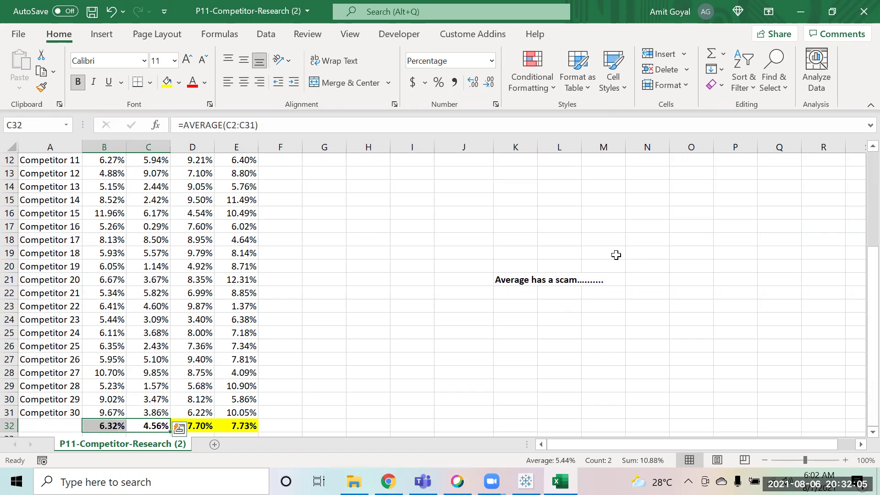
pyautogui.press('Right')
pyautogui.press('Right')
pyautogui.press('Right')
pyautogui.press('Right')
pyautogui.press('Right')
pyautogui.press('Right')
pyautogui.press('Right')
pyautogui.press('Right')
pyautogui.press('Left')
pyautogui.press('Left')
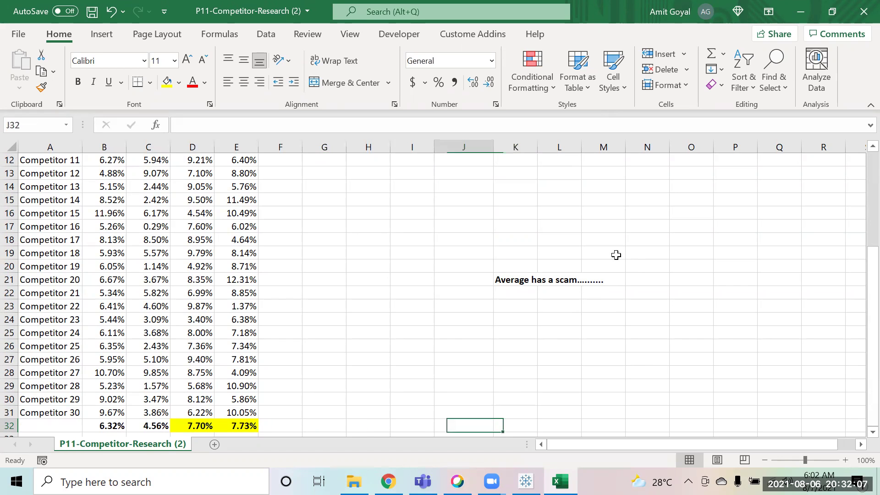
# Review the State 1 versus State 2 example against the VIC and NSW averages in D32:E32.
pyautogui.hotkey('ctrl', 'Up')
pyautogui.press('Right')
pyautogui.press('Right')
pyautogui.press('Down')
pyautogui.press('Left')
pyautogui.press('Left')
pyautogui.hotkey('ctrl', 'Left')
pyautogui.press('Down')
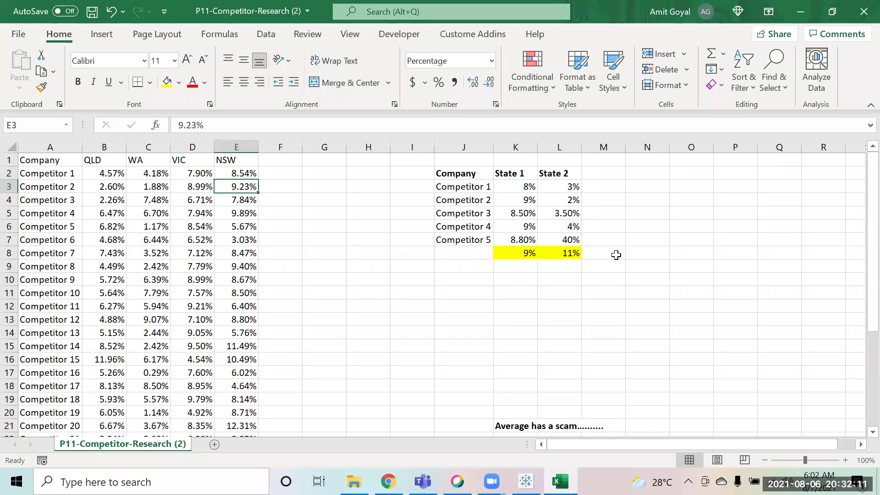
pyautogui.hotkey('ctrl', 'Down')
pyautogui.press('Right')
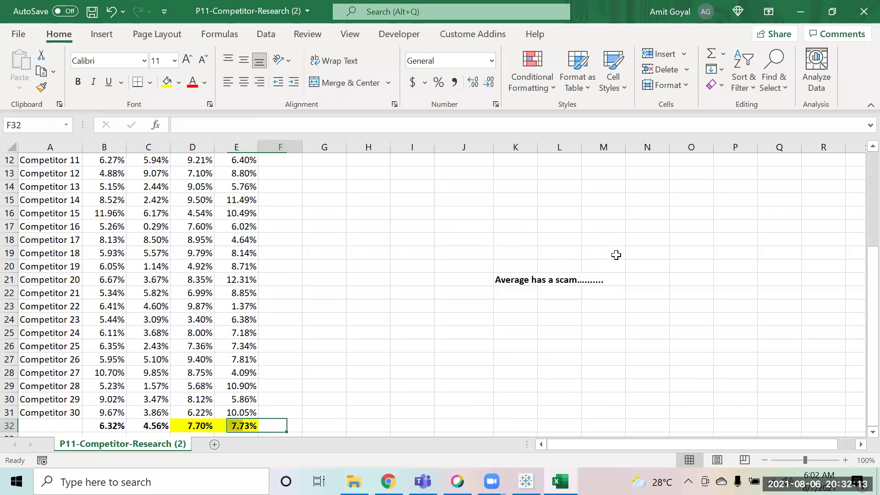
pyautogui.press('Left')
pyautogui.press('Left')
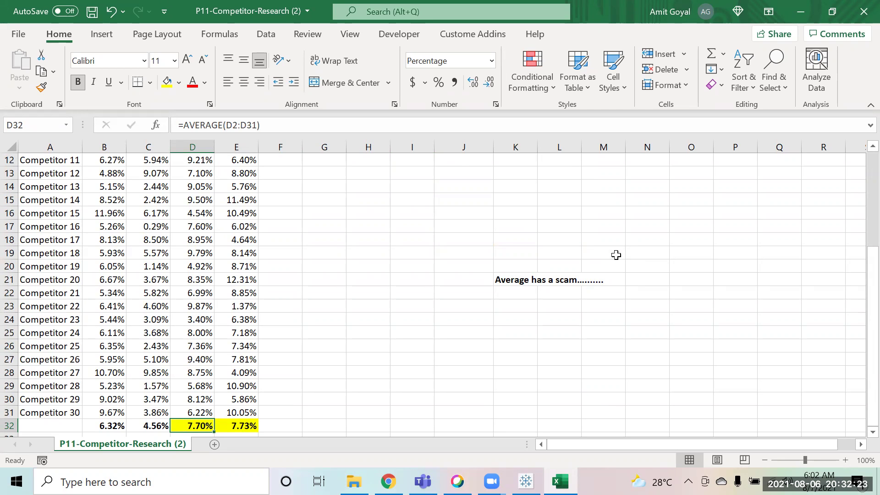
# Scan the individual VIC percentages in column D from Competitor 1 down to Competitor 24.
pyautogui.hotkey('ctrl', 'Up')
pyautogui.press('Down')
pyautogui.press('Down')
pyautogui.press('Down')
pyautogui.press('Down')
pyautogui.press('Down')
pyautogui.press('Down')
pyautogui.press('Down')
pyautogui.press('Down')
pyautogui.press('Down')
pyautogui.press('Down')
pyautogui.press('Down')
pyautogui.press('Down')
pyautogui.press('Down')
pyautogui.press('Down')
pyautogui.press('Down')
pyautogui.press('Down')
pyautogui.press('Down')
pyautogui.press('Down')
pyautogui.press('Down')
pyautogui.press('Down')
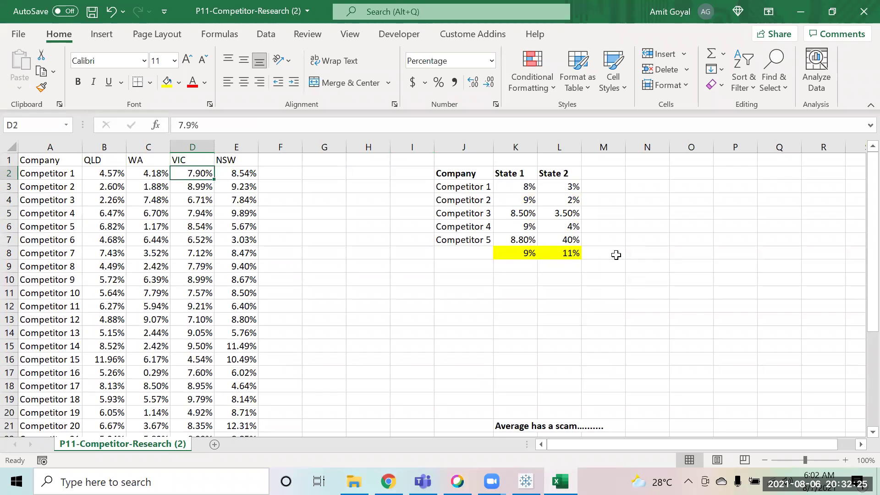
pyautogui.press('Down')
pyautogui.press('Down')
pyautogui.press('Down')
pyautogui.press('Down')
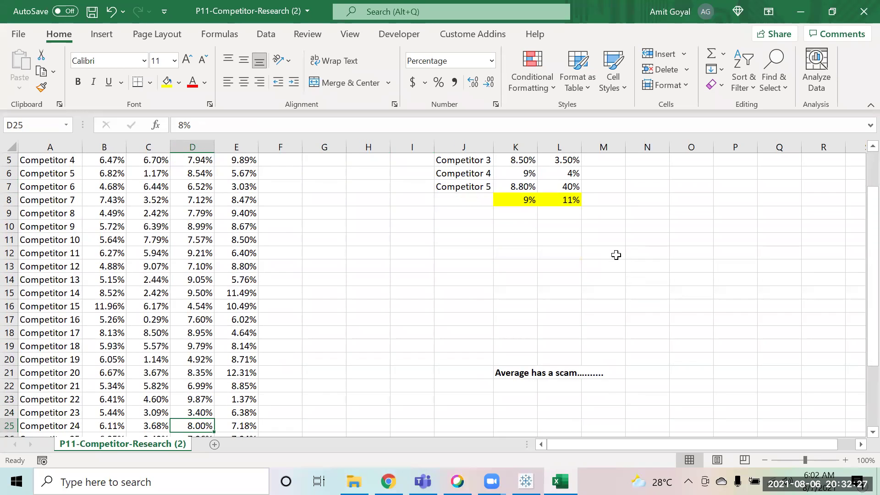
# Recheck the VIC percentages in column D from Competitor 24 back up to Competitor 1.
pyautogui.press('Up')
pyautogui.press('Up')
pyautogui.press('Up')
pyautogui.press('Up')
pyautogui.press('Up')
pyautogui.press('Up')
pyautogui.press('Up')
pyautogui.press('Up')
pyautogui.press('Up')
pyautogui.press('Up')
pyautogui.press('Up')
pyautogui.press('Up')
pyautogui.press('Up')
pyautogui.press('Up')
pyautogui.press('Up')
pyautogui.press('Up')
pyautogui.press('Up')
pyautogui.press('Up')
pyautogui.press('Up')
pyautogui.press('Up')
pyautogui.press('Down')
pyautogui.hotkey('ctrl', 'shift', 'Down')
pyautogui.press('Down')
pyautogui.press('Up')
pyautogui.press('Up')
pyautogui.press('Down')
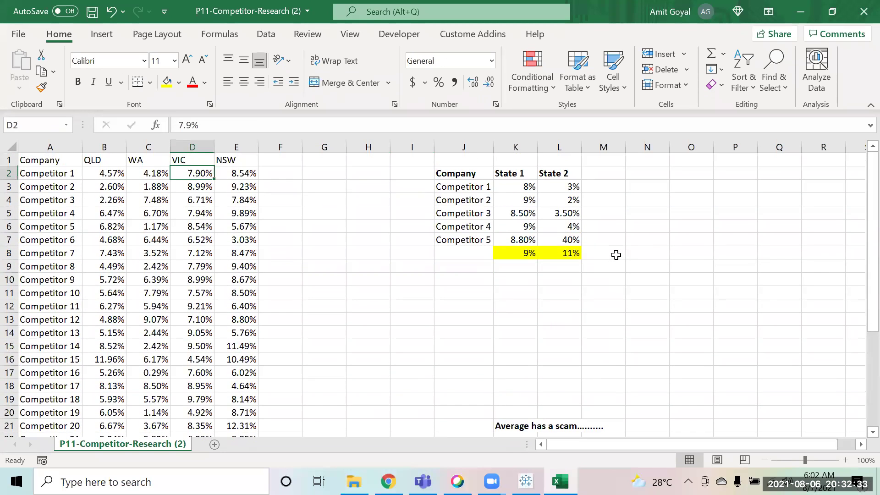
# Highlight the VIC competitor percentages from D2 downward to examine them as a group, then return to the VIC heading.
pyautogui.hotkey('ctrl', 'shift', 'Down')
pyautogui.hotkey('shift', 'Up')
pyautogui.hotkey('shift', 'Up')
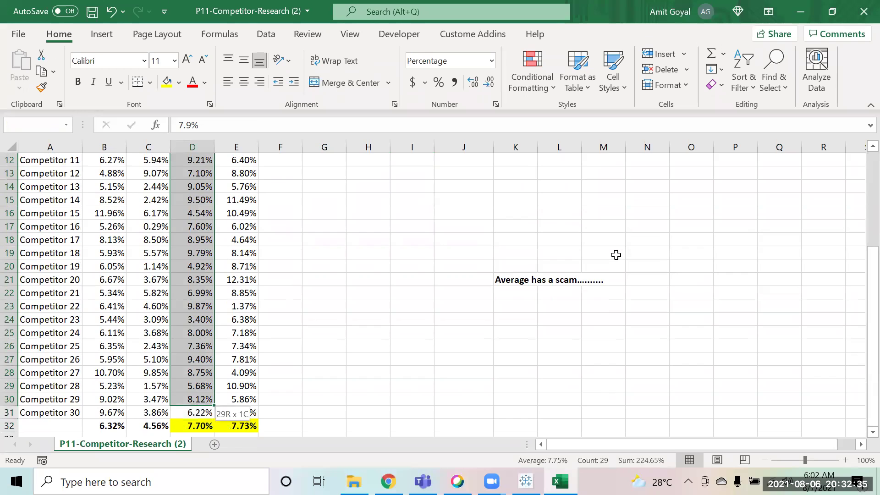
pyautogui.hotkey('shift', 'Up')
pyautogui.hotkey('shift', 'Up')
pyautogui.hotkey('shift', 'Up')
pyautogui.hotkey('shift', 'Up')
pyautogui.hotkey('shift', 'Up')
pyautogui.hotkey('shift', 'Up')
pyautogui.hotkey('shift', 'Up')
pyautogui.hotkey('shift', 'Up')
pyautogui.hotkey('shift', 'Up')
pyautogui.hotkey('shift', 'Up')
pyautogui.press('Up')
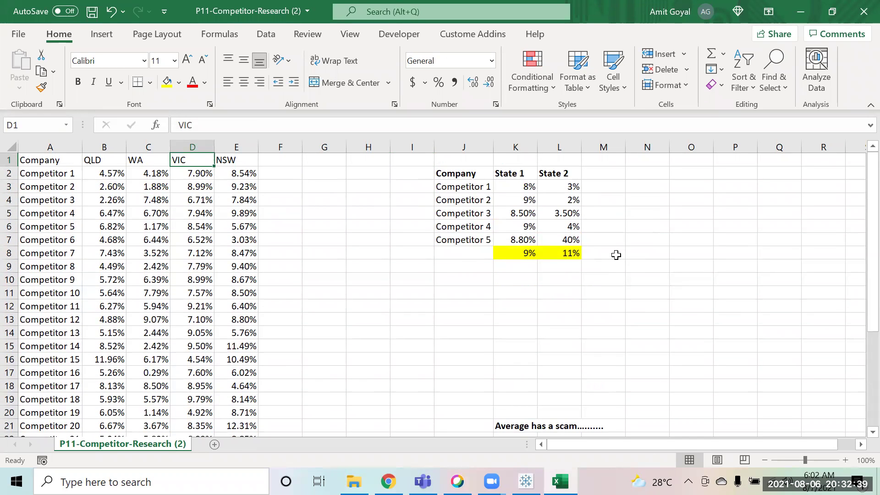
# Read through the VIC percentages in column D down to Competitor 30 to judge how closely they are grouped.
pyautogui.press('Down')
pyautogui.press('Down')
pyautogui.press('Down')
pyautogui.press('Down')
pyautogui.press('Down')
pyautogui.press('Down')
pyautogui.press('Down')
pyautogui.press('Down')
pyautogui.press('Down')
pyautogui.press('Down')
pyautogui.press('Down')
pyautogui.press('Down')
pyautogui.press('Down')
pyautogui.press('Down')
pyautogui.press('Down')
pyautogui.press('Down')
pyautogui.press('Down')
pyautogui.press('Down')
pyautogui.press('Down')
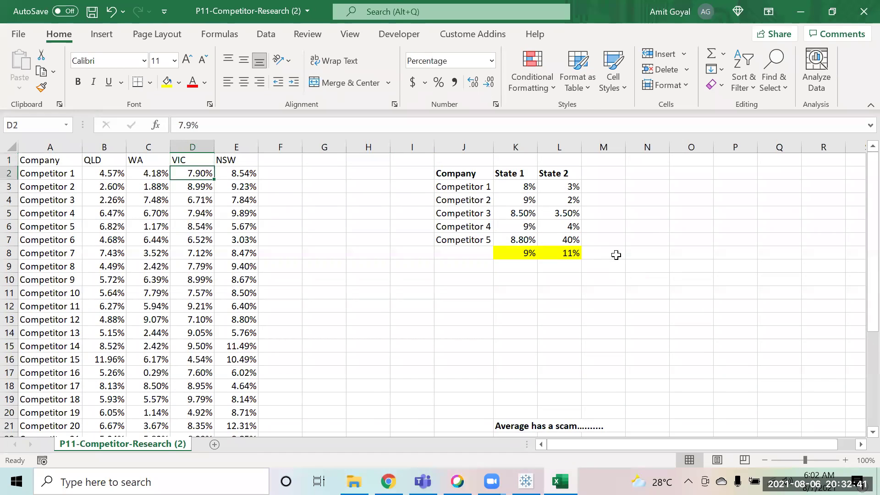
pyautogui.press('Down')
pyautogui.press('Down')
pyautogui.press('Down')
pyautogui.press('Down')
pyautogui.press('Down')
pyautogui.press('Down')
pyautogui.press('Down')
pyautogui.press('Down')
pyautogui.press('Down')
pyautogui.press('Down')
pyautogui.press('Down')
pyautogui.press('Down')
pyautogui.press('Down')
pyautogui.press('Up')
pyautogui.press('Up')
pyautogui.press('Up')
pyautogui.press('Up')
pyautogui.press('Up')
pyautogui.press('Up')
pyautogui.press('Up')
pyautogui.press('Up')
pyautogui.press('Up')
pyautogui.press('Up')
pyautogui.press('Up')
pyautogui.press('Up')
pyautogui.press('Up')
pyautogui.press('Up')
pyautogui.press('Up')
pyautogui.press('Up')
pyautogui.press('Up')
pyautogui.press('Up')
pyautogui.press('Up')
pyautogui.press('Up')
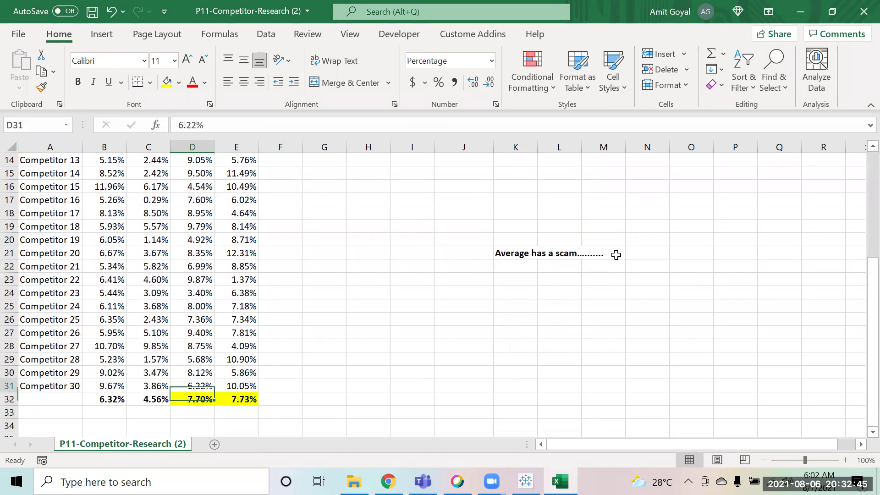
# Review the VIC average in D32 beside the NSW average in E32.
pyautogui.press('Down')
pyautogui.press('Down')
pyautogui.press('Down')
pyautogui.press('Down')
pyautogui.press('Down')
pyautogui.press('Down')
pyautogui.press('Down')
pyautogui.press('Down')
pyautogui.press('Down')
pyautogui.press('Down')
pyautogui.press('Down')
pyautogui.press('Down')
pyautogui.press('Down')
pyautogui.press('Down')
pyautogui.press('Down')
pyautogui.press('Down')
pyautogui.press('Down')
pyautogui.press('Down')
pyautogui.press('Down')
pyautogui.press('Down')
pyautogui.press('Down')
pyautogui.press('Up')
pyautogui.press('Up')
pyautogui.press('Up')
pyautogui.press('Up')
pyautogui.press('Up')
pyautogui.press('Up')
pyautogui.press('Up')
pyautogui.press('Up')
pyautogui.press('Up')
pyautogui.press('Up')
pyautogui.press('Up')
pyautogui.press('Up')
pyautogui.press('Up')
pyautogui.press('Up')
pyautogui.press('Up')
pyautogui.press('Up')
pyautogui.press('Up')
pyautogui.press('Up')
pyautogui.press('Up')
pyautogui.press('Up')
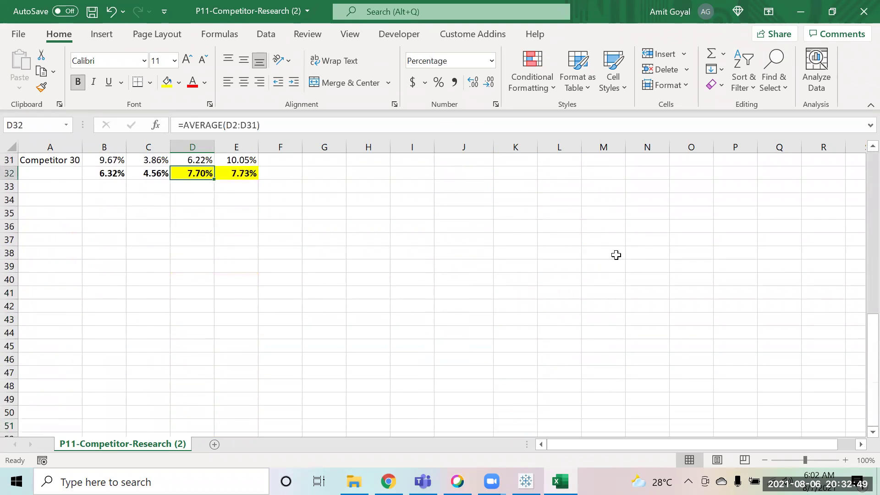
# Label cell J8 "Average" in bold, beside the highlighted State 1 and State 2 averages.
pyautogui.press('Down')
pyautogui.press('Down')
pyautogui.press('Down')
pyautogui.press('Down')
pyautogui.press('Down')
pyautogui.press('Down')
pyautogui.press('Down')
pyautogui.press('Right')
pyautogui.press('Right')
pyautogui.press('Right')
pyautogui.press('Right')
pyautogui.press('Right')
pyautogui.press('Right')
pyautogui.press('Right')
pyautogui.press('Right')
pyautogui.press('Right')
pyautogui.press('Right')
pyautogui.press('Right')
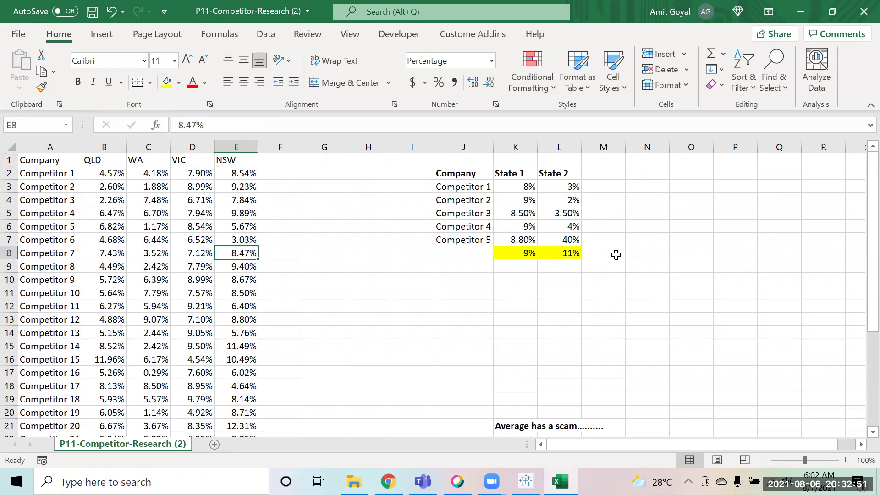
pyautogui.press('Left')
pyautogui.press('Left')
pyautogui.press('Left')
pyautogui.press('Left')
pyautogui.press('Left')
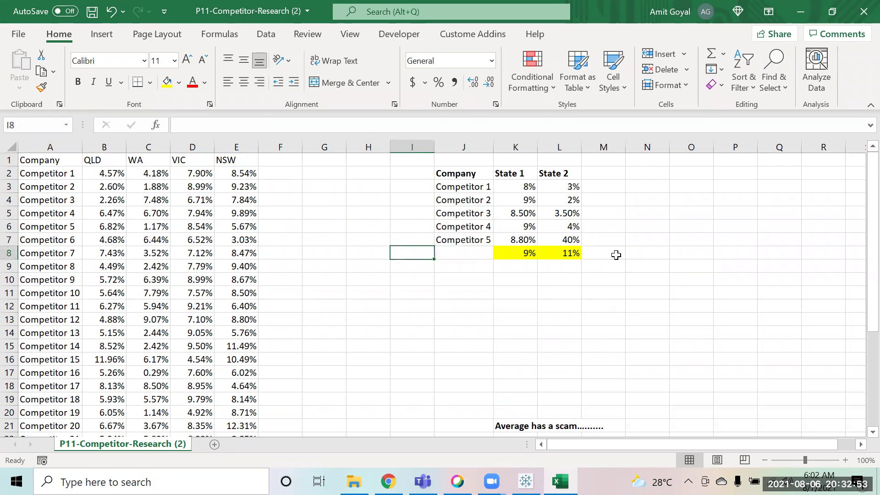
pyautogui.write('Average')
pyautogui.press('Return')
pyautogui.press('Up')
pyautogui.hotkey('ctrl', 'b')
pyautogui.press('Down')
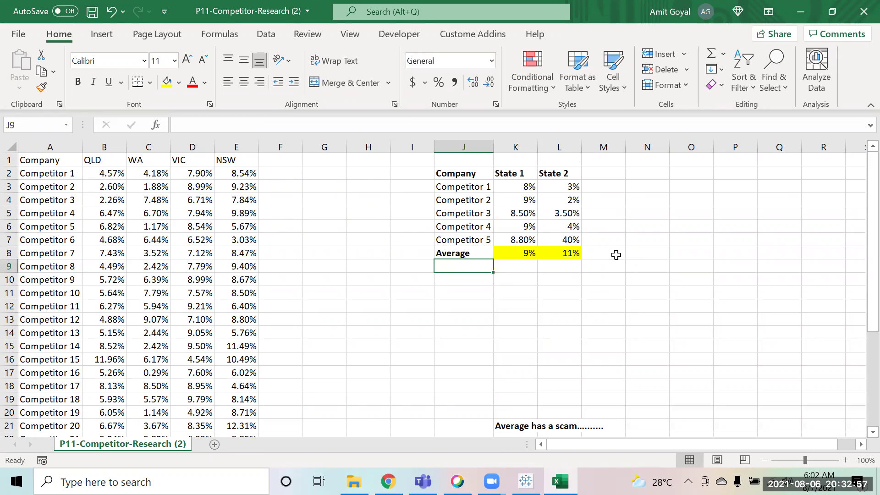
# Add a bold "Median" label in J9, directly below the Average label.
pyautogui.write('Median')
pyautogui.press('Return')
pyautogui.press('Up')
pyautogui.hotkey('ctrl', 'b')
pyautogui.press('Down')
# Highlight the five State 1 competitor percentages in K3:K7 to examine them as a group.
pyautogui.press('Down')
pyautogui.press('Up')
pyautogui.hotkey('ctrl', 'Up')
pyautogui.hotkey('ctrl', 'Up')
pyautogui.hotkey('ctrl', 'Up')
pyautogui.press('Down')
pyautogui.press('Down')
pyautogui.press('Down')
pyautogui.press('Right')
pyautogui.press('Up')
pyautogui.hotkey('ctrl', 'shift', 'Down')
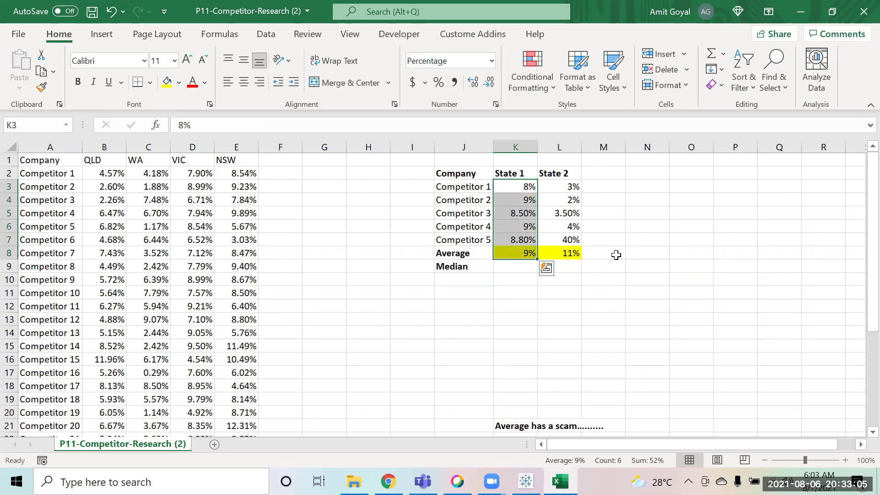
pyautogui.hotkey('shift', 'Up')
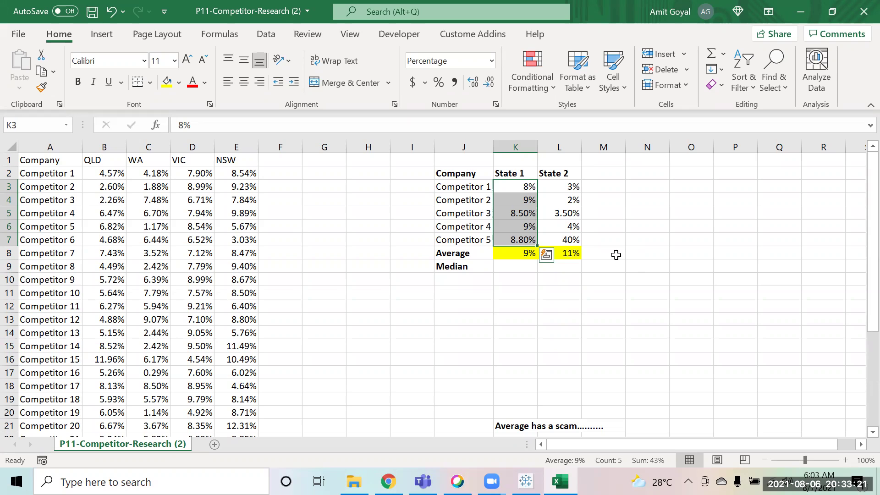
# Enter the note "The middle value" in O4 to explain what a median is.
pyautogui.press('Down')
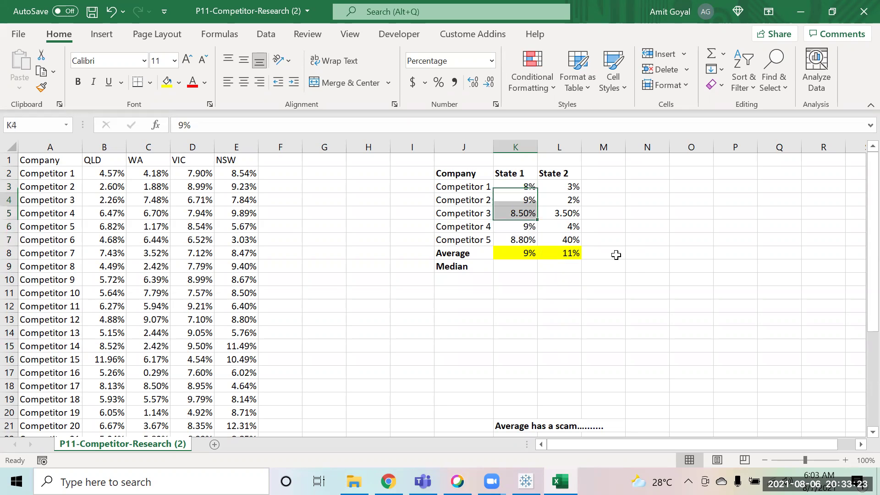
pyautogui.press('Up')
pyautogui.press('Down')
pyautogui.press('Down')
pyautogui.press('Right')
pyautogui.press('Left')
pyautogui.press('Left')
pyautogui.press('Up')
pyautogui.press('Right')
pyautogui.press('Right')
pyautogui.press('Right')
pyautogui.press('Right')
pyautogui.press('Right')
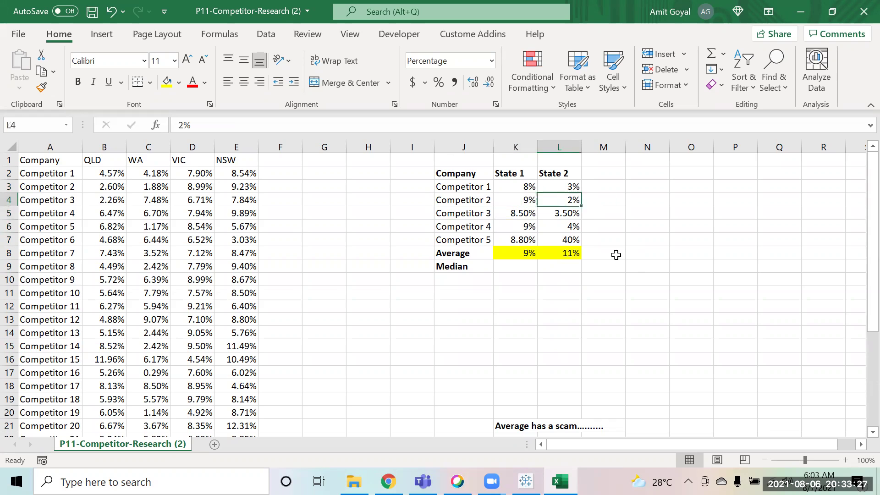
pyautogui.write('The mid')
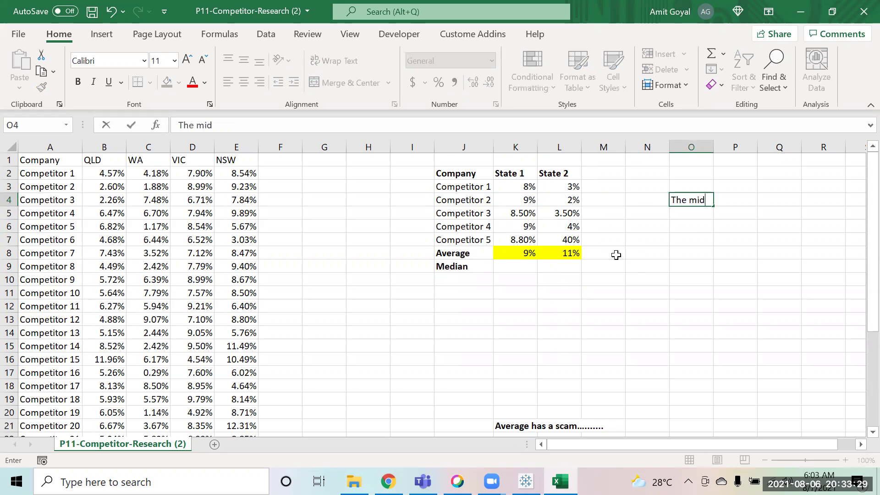
pyautogui.write('dle value')
pyautogui.press('Return')
# Sort only the State 1 percentages in K3:K7 from smallest to largest, without expanding the selection to neighbouring columns.
pyautogui.click(575, 221)
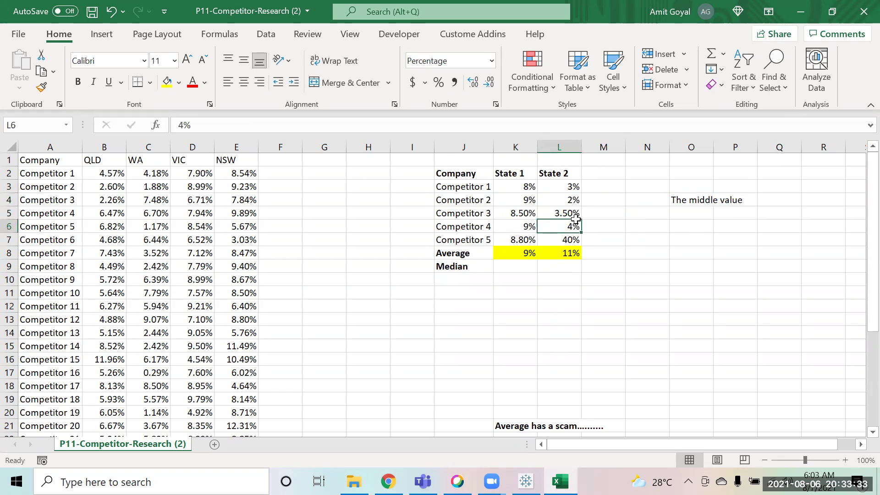
pyautogui.moveTo(515, 187); pyautogui.dragTo(524, 238)
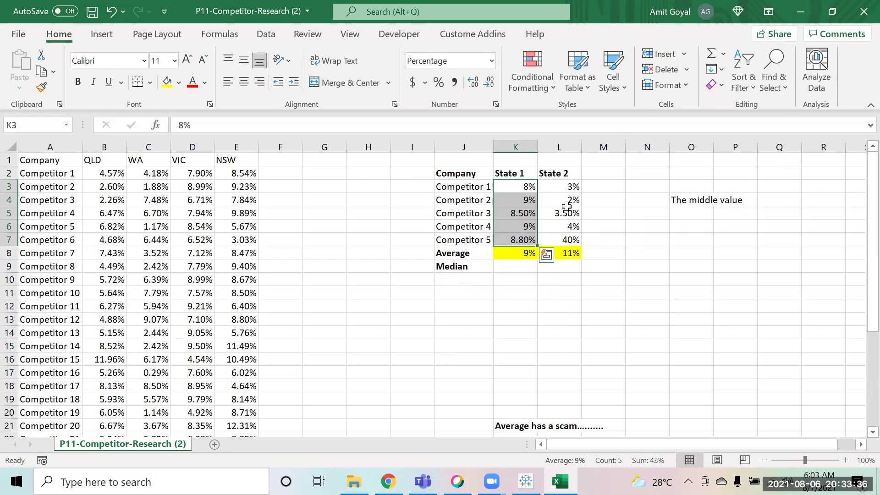
pyautogui.click(745, 91)
pyautogui.click(776, 110)
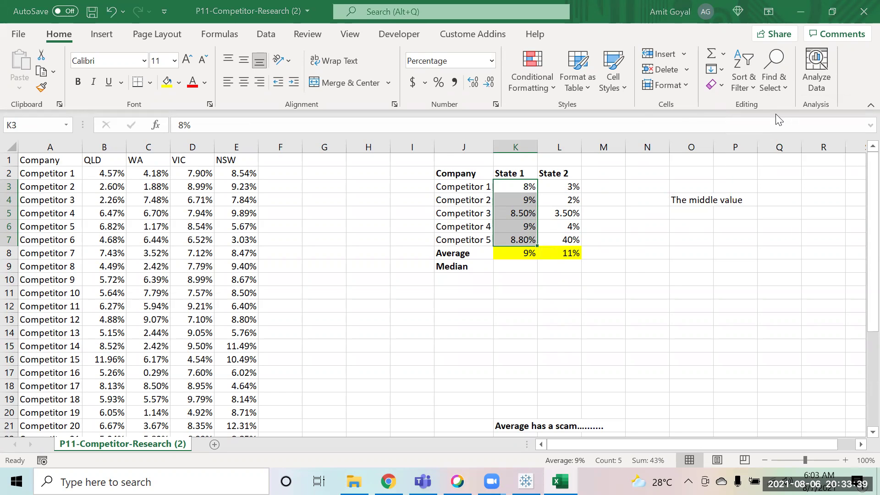
pyautogui.press('Down')
pyautogui.click(380, 268)
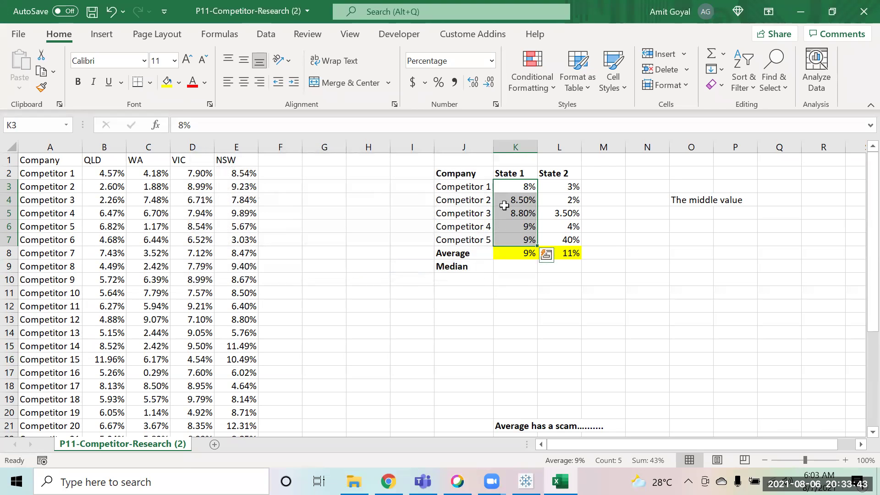
# Step through the sorted State 1 percentages in K3:K7 to locate the middle value.
pyautogui.click(513, 189)
pyautogui.press('Down')
pyautogui.press('Down')
pyautogui.press('Down')
pyautogui.press('Up')
pyautogui.press('Up')
pyautogui.press('Up')
pyautogui.hotkey('shift', 'Down')
pyautogui.hotkey('shift', 'Down')
pyautogui.hotkey('shift', 'Down')
pyautogui.hotkey('shift', 'Down')
pyautogui.press('Down')
pyautogui.press('Down')
pyautogui.press('Down')
pyautogui.press('Up')
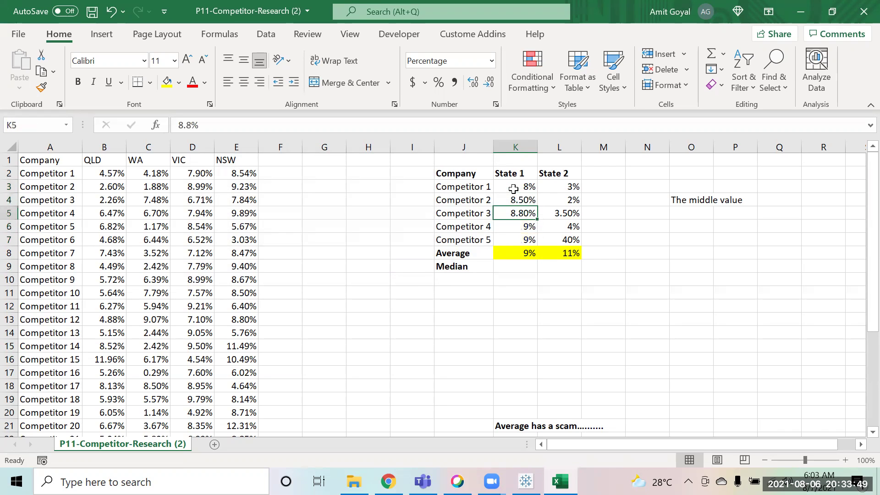
# Calculate the State 1 median in K9 with =MEDIAN(K3:K7).
pyautogui.press('Down')
pyautogui.press('Down')
pyautogui.press('Down')
pyautogui.press('Down')
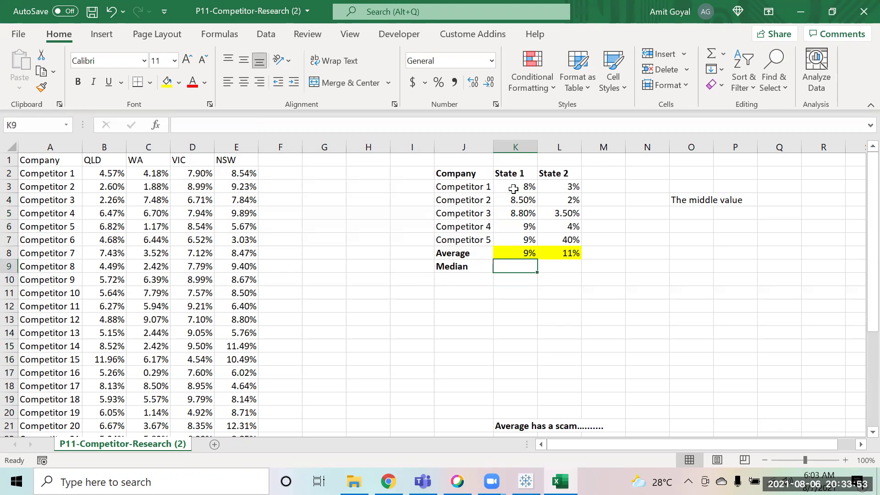
pyautogui.write('=med')
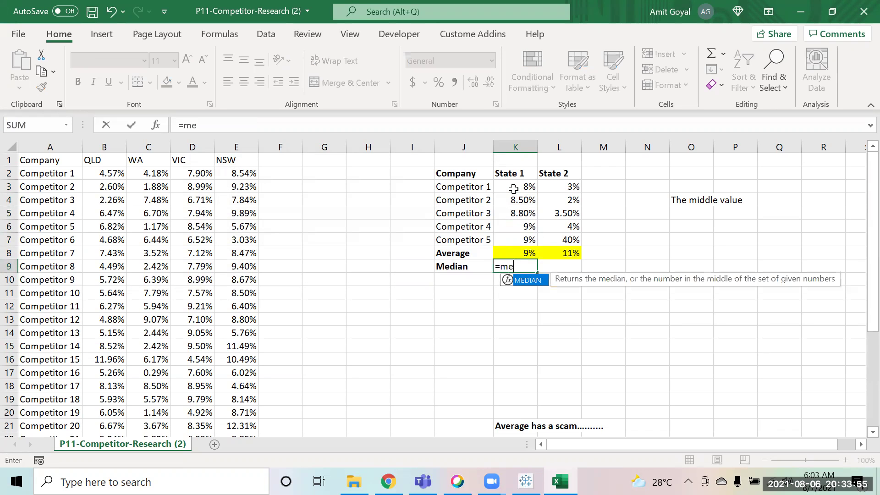
pyautogui.press('Tab')
pyautogui.press('Up')
pyautogui.press('Up')
pyautogui.hotkey('shift', 'Up')
pyautogui.hotkey('shift', 'Up')
pyautogui.hotkey('shift', 'Up')
pyautogui.hotkey('shift', 'Up')
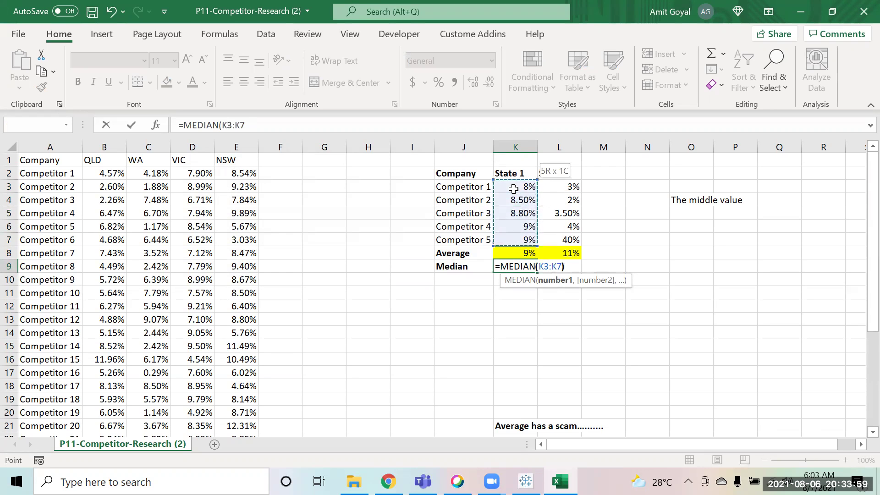
pyautogui.press('Return')
# Show the State 1 median in K9 with two decimal places.
pyautogui.press('Up')
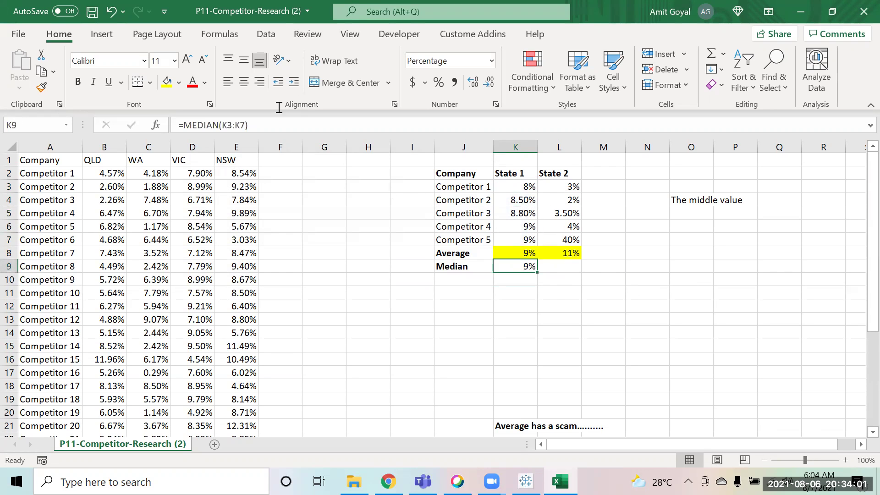
pyautogui.click(482, 121)
pyautogui.press('Escape')
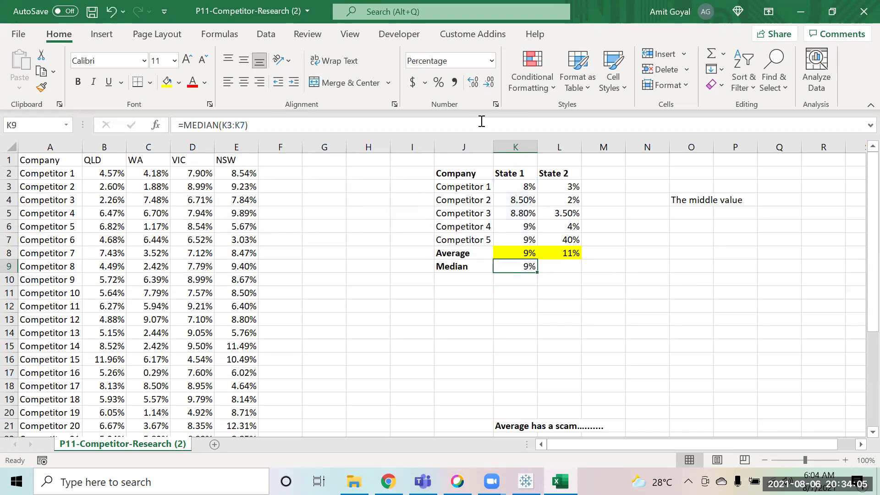
pyautogui.click(477, 84)
pyautogui.click(477, 85)
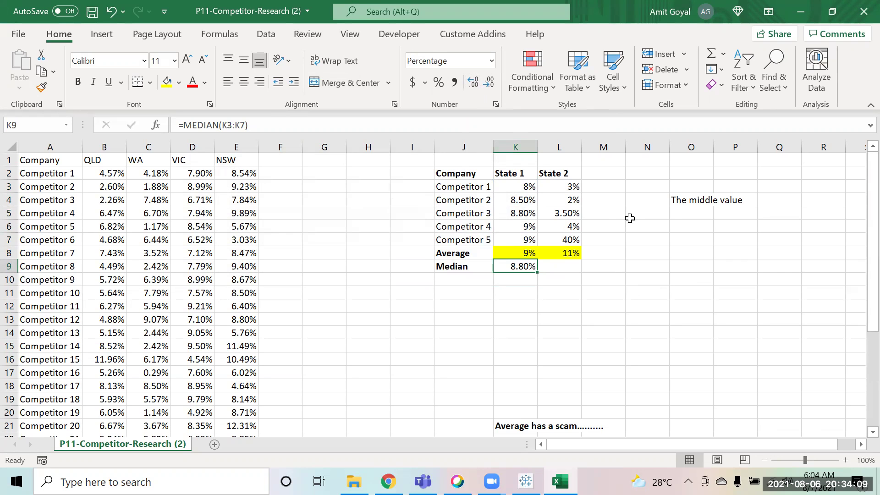
# Highlight the State 2 percentages in L3:L7 to examine the values behind their average.
pyautogui.click(569, 263)
pyautogui.press('Up')
pyautogui.press('Up')
pyautogui.press('Up')
pyautogui.press('Up')
pyautogui.press('Up')
pyautogui.press('Up')
pyautogui.hotkey('shift', 'Down')
pyautogui.hotkey('shift', 'Down')
pyautogui.hotkey('shift', 'Down')
pyautogui.hotkey('shift', 'Down')
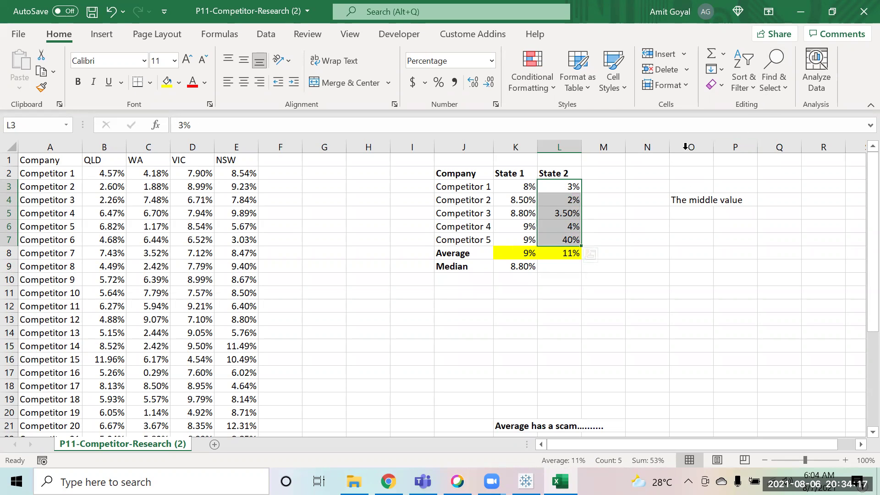
# Calculate the State 2 median in L9 with =MEDIAN(L3:L7).
pyautogui.click(575, 265)
pyautogui.write('=')
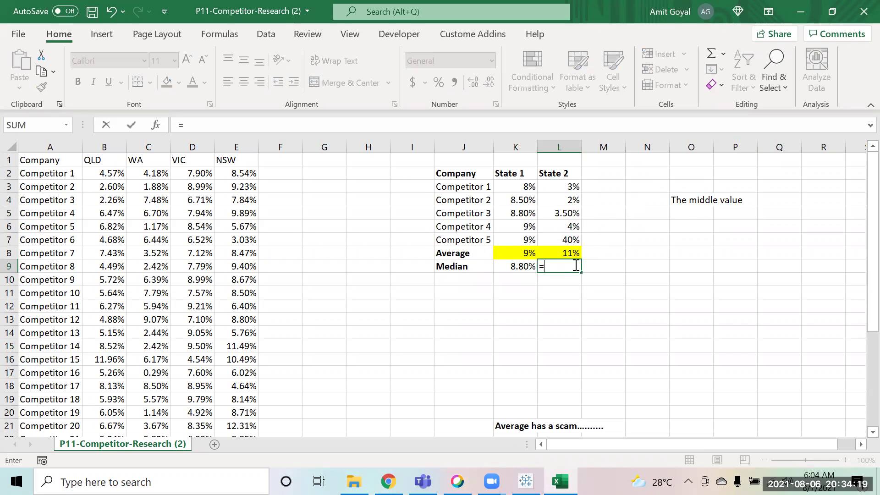
pyautogui.write('med')
pyautogui.press('Tab')
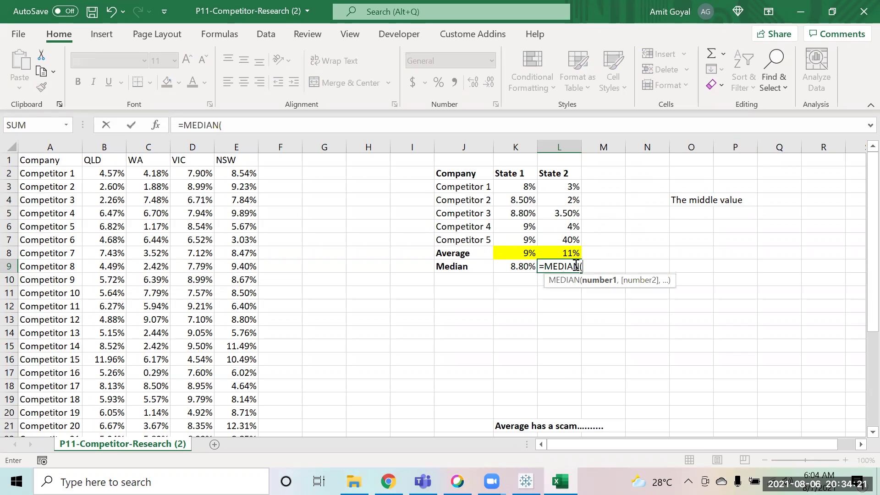
pyautogui.press('Up')
pyautogui.press('Up')
pyautogui.hotkey('shift', 'Up')
pyautogui.hotkey('shift', 'Up')
pyautogui.hotkey('shift', 'Up')
pyautogui.hotkey('shift', 'Up')
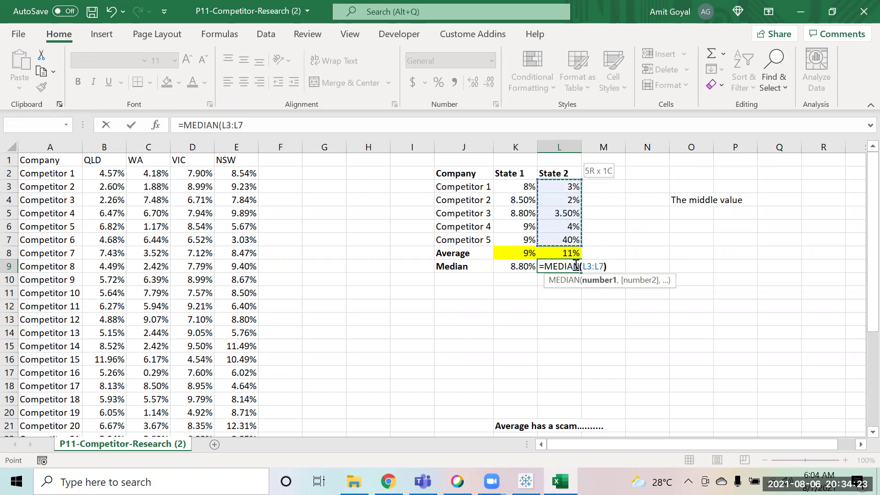
pyautogui.press('Return')
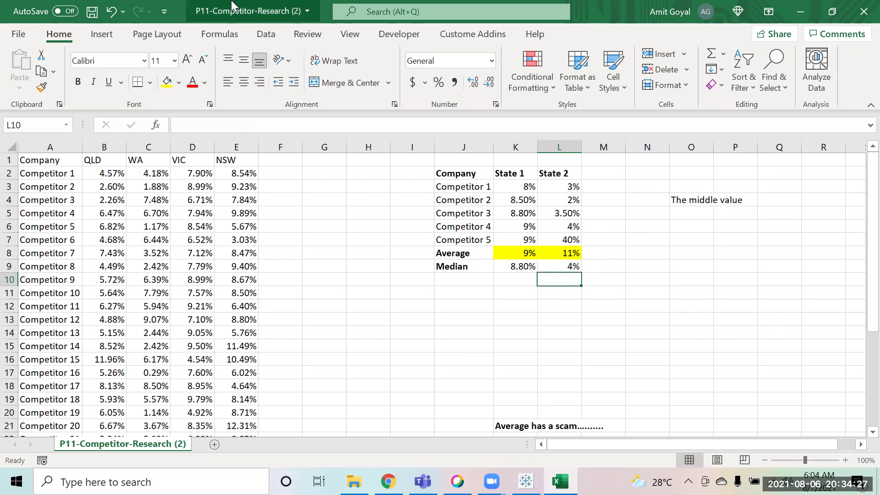
# Enter the note "Median is unaffected by extreme values" in J12.
pyautogui.click(451, 300)
pyautogui.write('M')
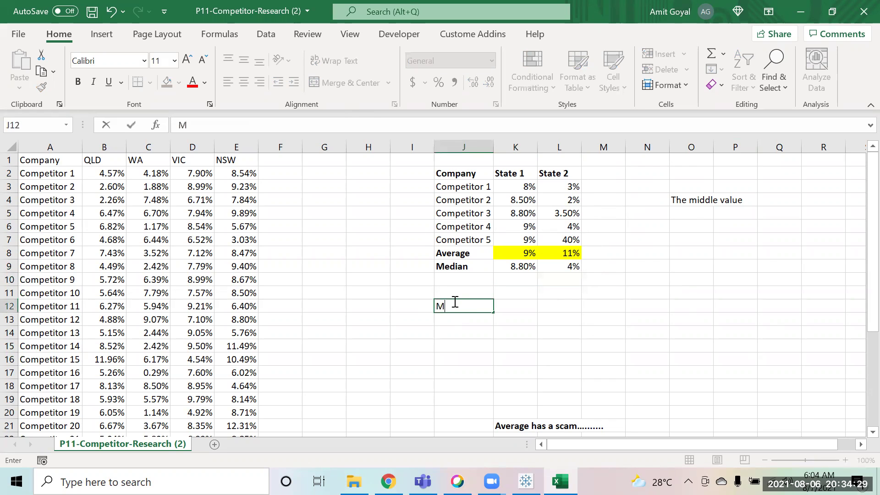
pyautogui.write('edian is un')
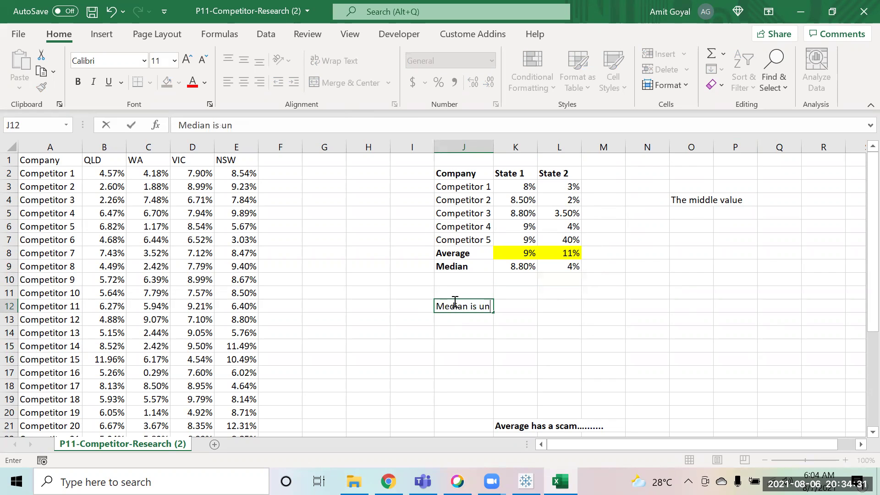
pyautogui.write('affected by ')
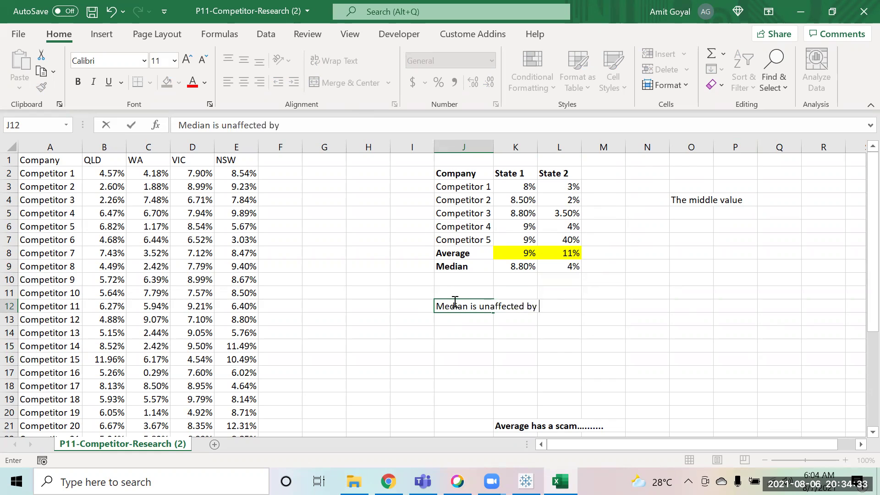
pyautogui.write('extreme values')
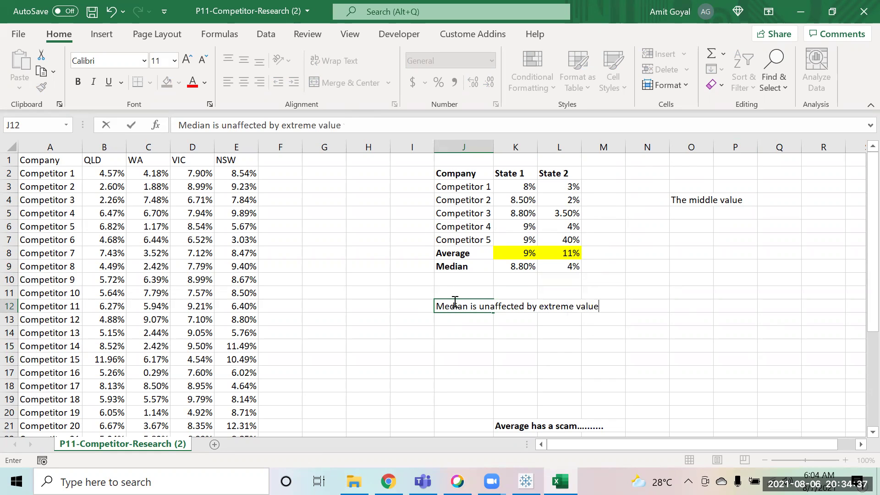
pyautogui.press('Return')
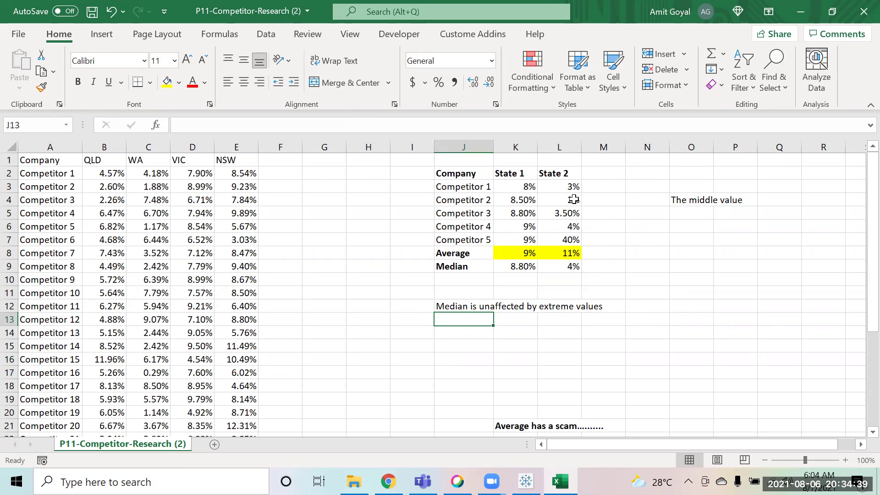
# Review the State 2 percentages in L3:L7 and set Competitor 5's State 2 value in L7 to 20%.
pyautogui.moveTo(571, 185); pyautogui.dragTo(571, 243)
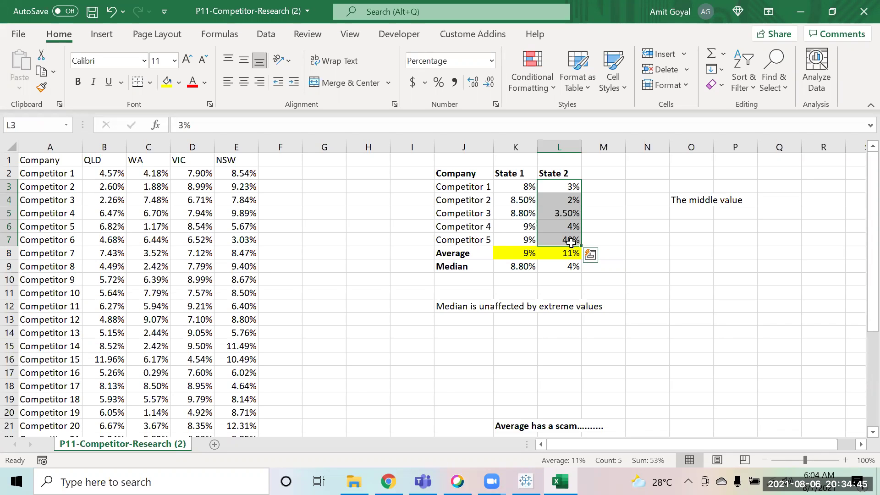
pyautogui.click(613, 267)
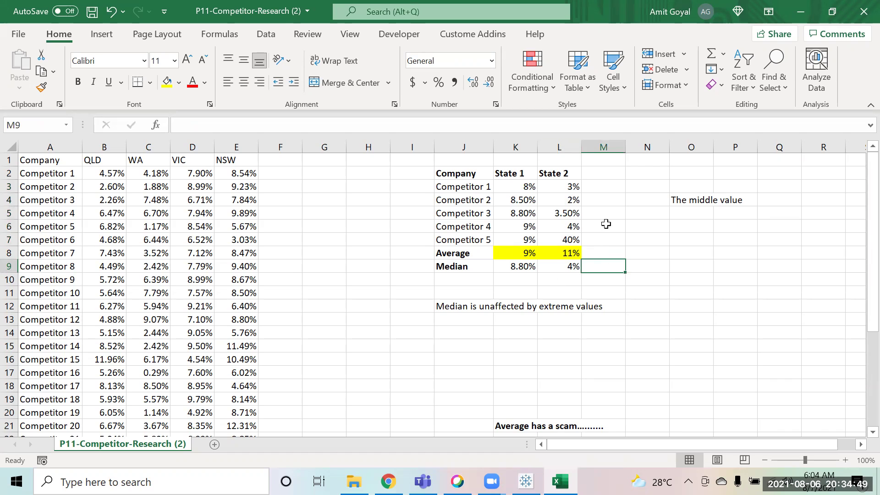
pyautogui.click(561, 188)
pyautogui.moveTo(561, 188); pyautogui.dragTo(566, 233)
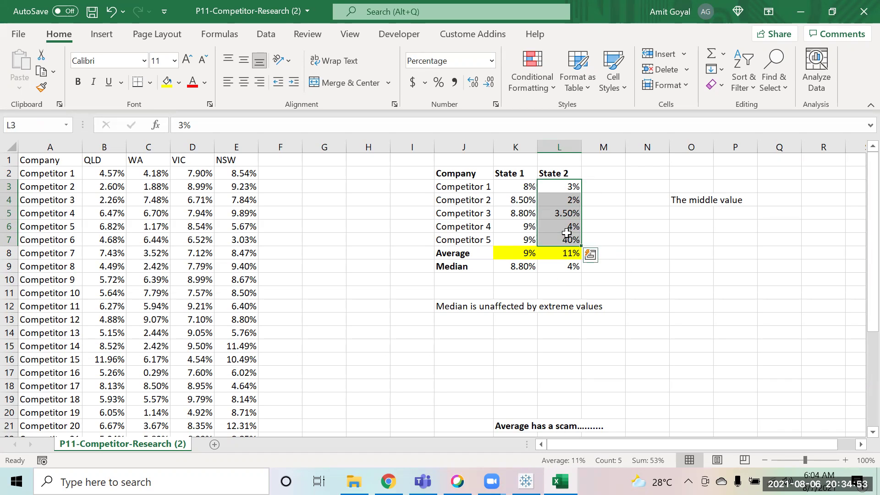
pyautogui.click(571, 236)
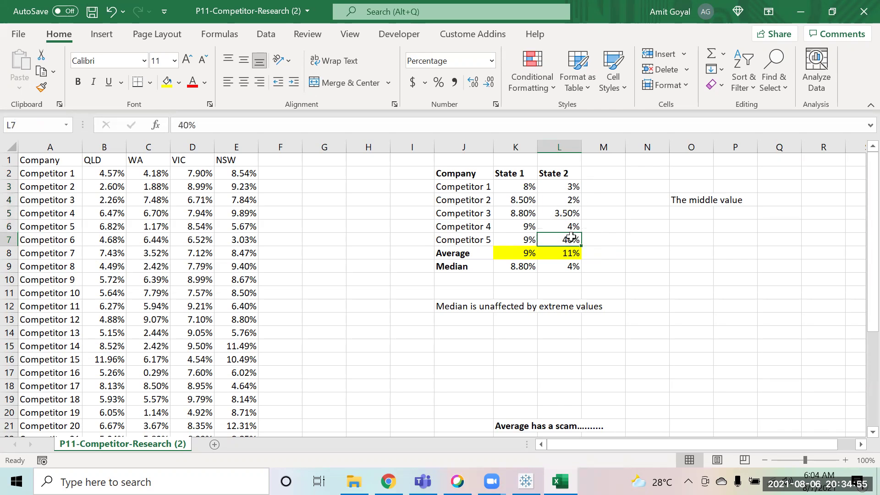
pyautogui.write('20')
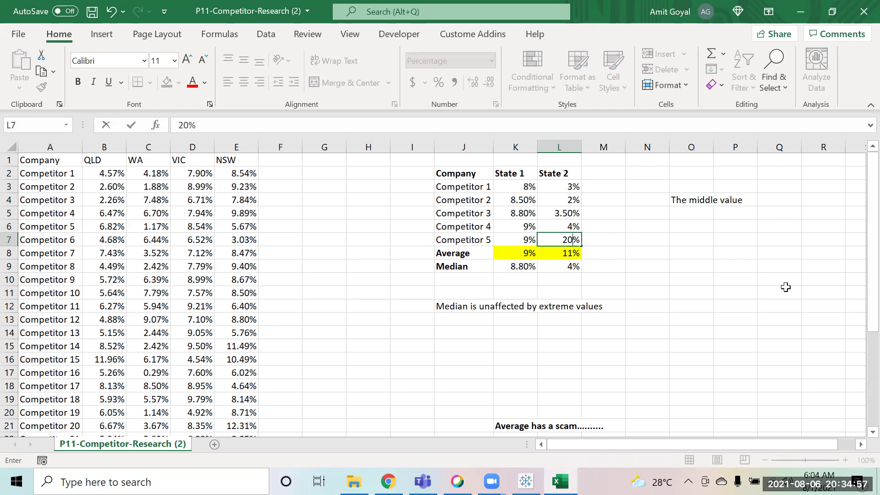
pyautogui.press('Return')
# Check the State 2 percentages against the Average and Median rows to compare how each responds to the edited value.
pyautogui.press('Up')
pyautogui.press('Up')
pyautogui.press('Up')
pyautogui.press('Up')
pyautogui.press('Up')
pyautogui.press('Down')
pyautogui.press('Down')
pyautogui.press('Down')
pyautogui.press('Down')
pyautogui.press('Down')
pyautogui.press('Left')
pyautogui.press('Left')
pyautogui.press('Left')
pyautogui.press('Right')
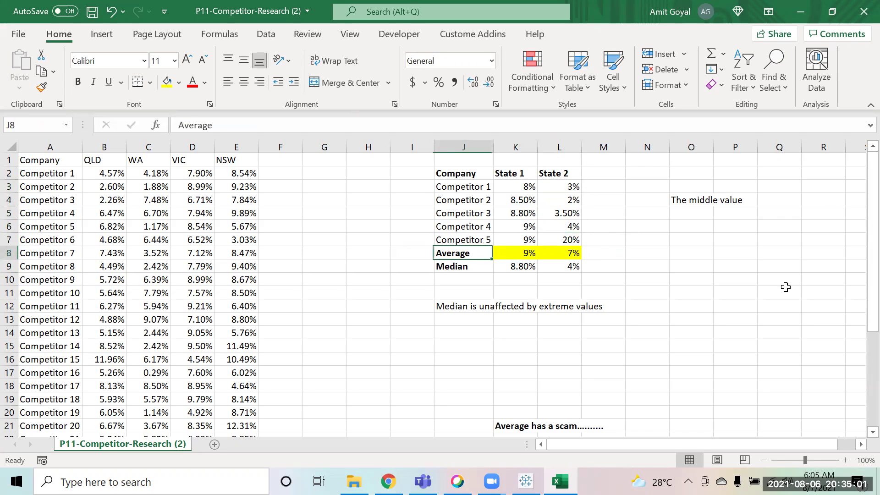
# Compare the Average and Median rows with the neighbouring State 2 percentages in column L.
pyautogui.press('Right')
pyautogui.press('Right')
pyautogui.press('Down')
pyautogui.press('Left')
pyautogui.press('Left')
pyautogui.press('Left')
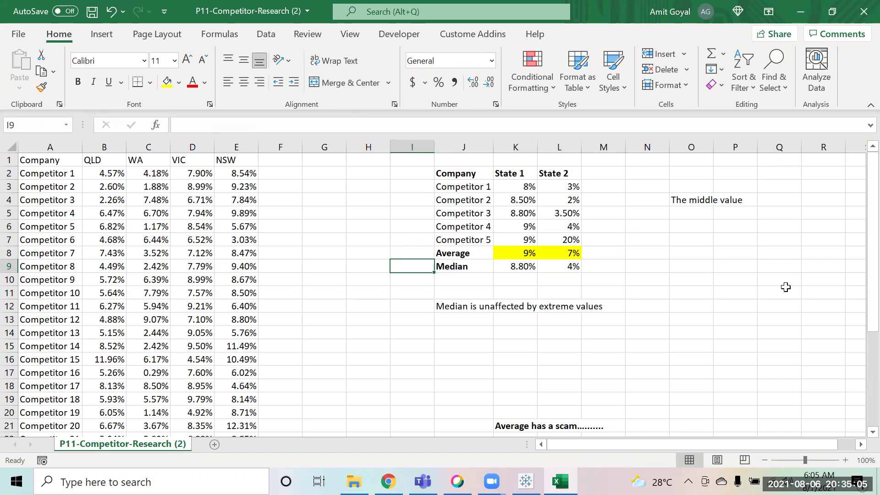
pyautogui.press('Right')
pyautogui.press('Right')
pyautogui.press('Right')
pyautogui.press('Up')
pyautogui.press('Up')
pyautogui.press('Up')
pyautogui.press('Down')
pyautogui.press('Down')
pyautogui.press('Down')
pyautogui.press('Up')
pyautogui.press('Up')
pyautogui.press('Up')
pyautogui.press('Down')
pyautogui.press('Up')
pyautogui.press('Up')
pyautogui.press('Down')
pyautogui.press('Down')
pyautogui.press('Down')
pyautogui.press('Down')
pyautogui.press('Up')
pyautogui.press('Up')
pyautogui.press('Down')
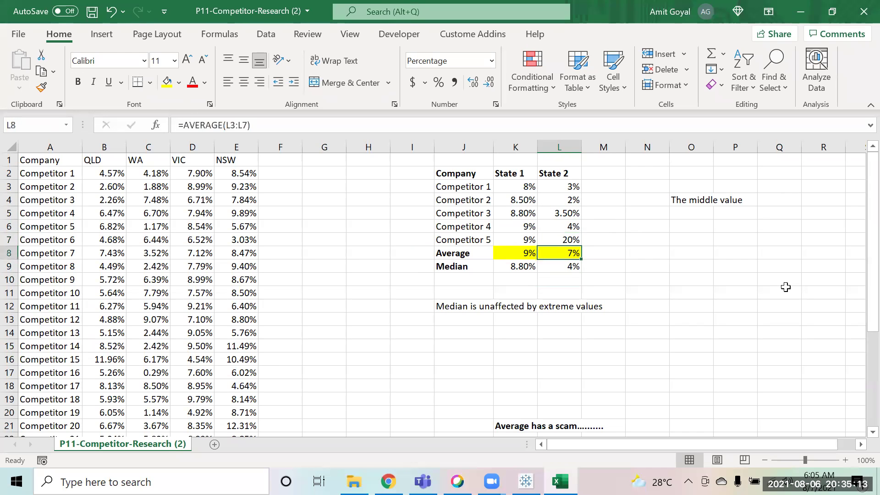
# Compare the State 1 average and median in K8:K9 with the State 1 percentages in K3:K7.
pyautogui.press('Down')
pyautogui.press('Left')
pyautogui.press('Left')
pyautogui.press('Up')
pyautogui.press('Down')
pyautogui.press('Right')
pyautogui.press('Up')
pyautogui.hotkey('shift', 'Down')
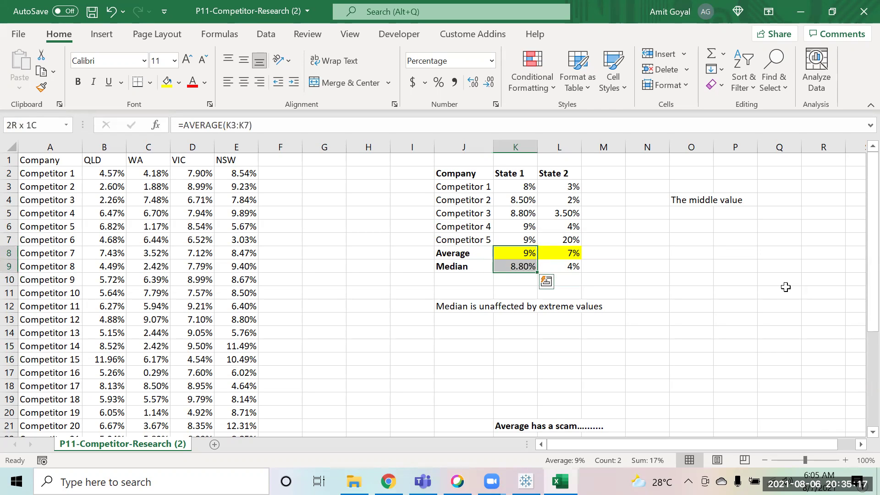
pyautogui.hotkey('shift', 'Up')
pyautogui.press('Down')
pyautogui.press('Up')
pyautogui.hotkey('shift', 'Down')
pyautogui.hotkey('shift', 'Up')
pyautogui.hotkey('shift', 'Down')
pyautogui.hotkey('shift', 'Up')
pyautogui.hotkey('shift', 'Down')
pyautogui.press('Up')
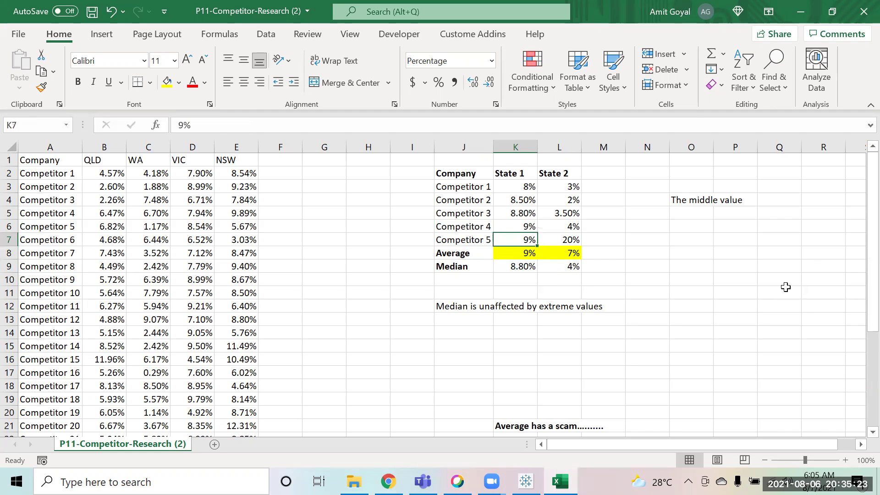
pyautogui.hotkey('shift', 'Up')
pyautogui.hotkey('shift', 'Up')
pyautogui.hotkey('shift', 'Up')
pyautogui.hotkey('shift', 'Up')
pyautogui.hotkey('shift', 'Down')
pyautogui.hotkey('shift', 'Up')
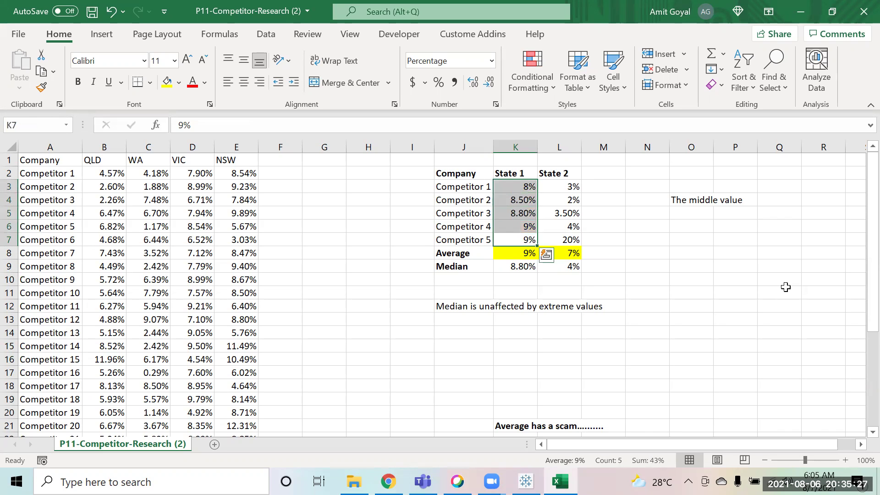
# Examine the State 2 average and median in L8:L9 against each other.
pyautogui.press('Right')
pyautogui.press('Down')
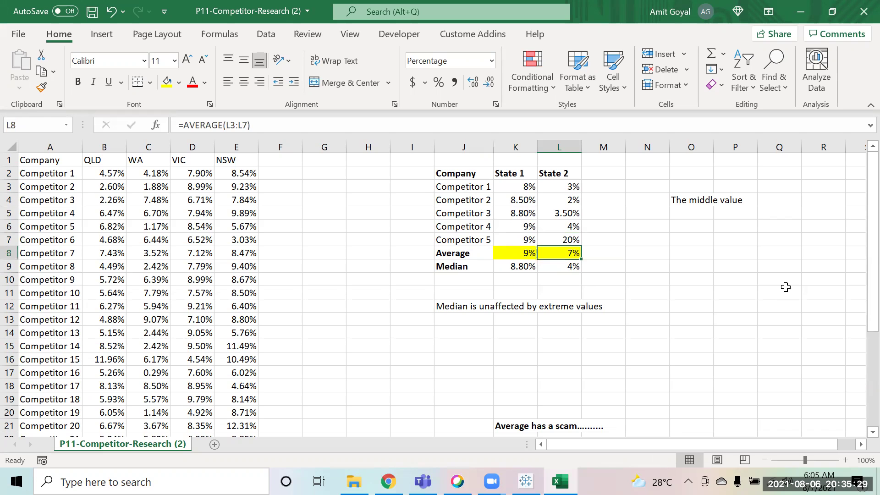
pyautogui.hotkey('shift', 'Down')
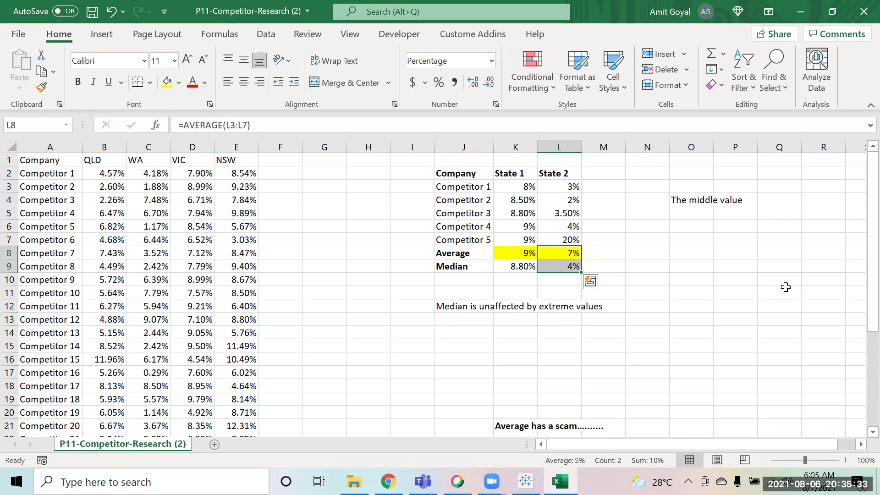
pyautogui.press('Up')
pyautogui.press('Down')
pyautogui.press('Down')
pyautogui.press('Down')
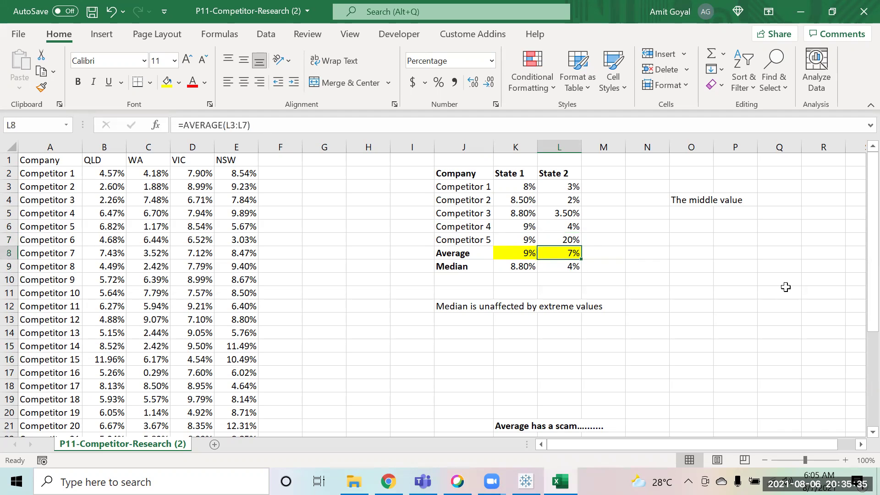
pyautogui.press('Up')
pyautogui.press('Left')
pyautogui.press('Left')
pyautogui.press('Left')
pyautogui.press('Right')
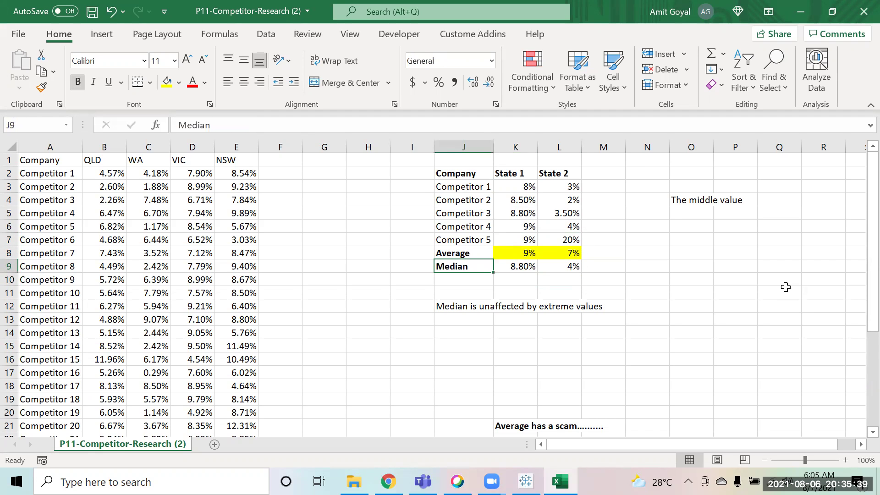
# Set the font colour of the State 2 average in L8 to red.
pyautogui.press('Right')
pyautogui.press('Up')
pyautogui.press('Right')
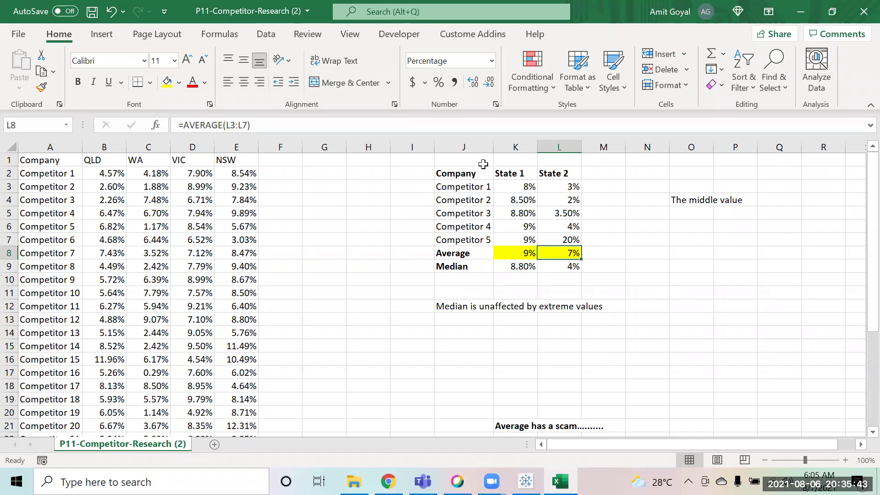
pyautogui.click(193, 83)
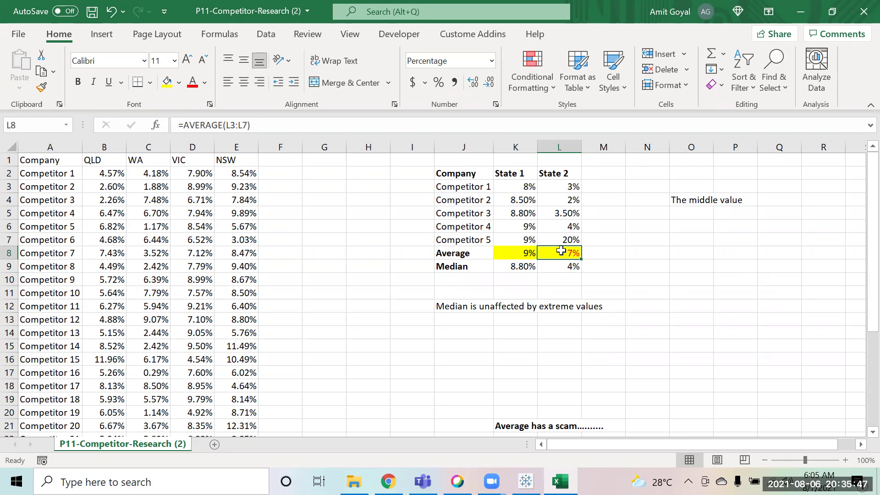
# Review the other State 2 percentages in L3:L6 and set Competitor 5's State 2 value in L7 to -20%.
pyautogui.moveTo(548, 185); pyautogui.dragTo(551, 229)
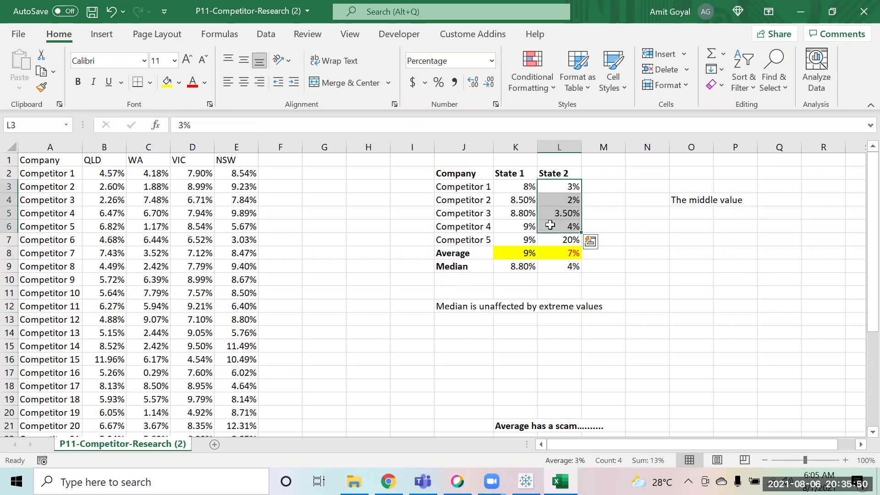
pyautogui.click(572, 254)
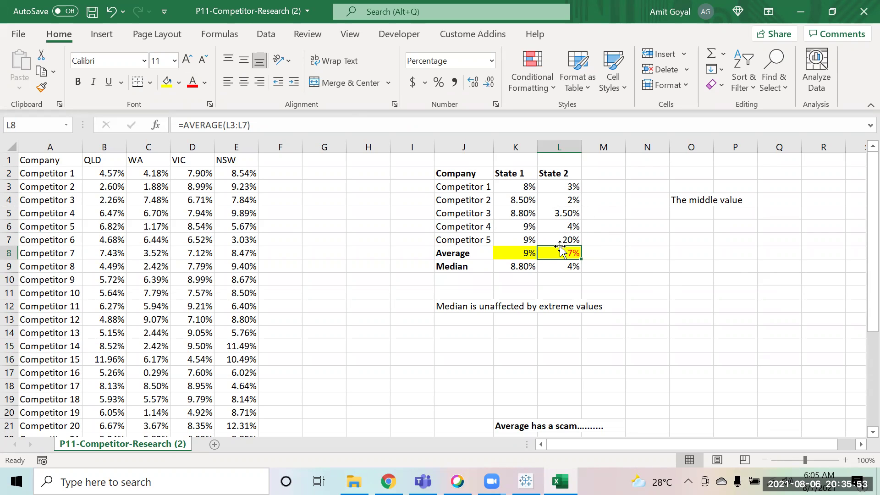
pyautogui.click(561, 236)
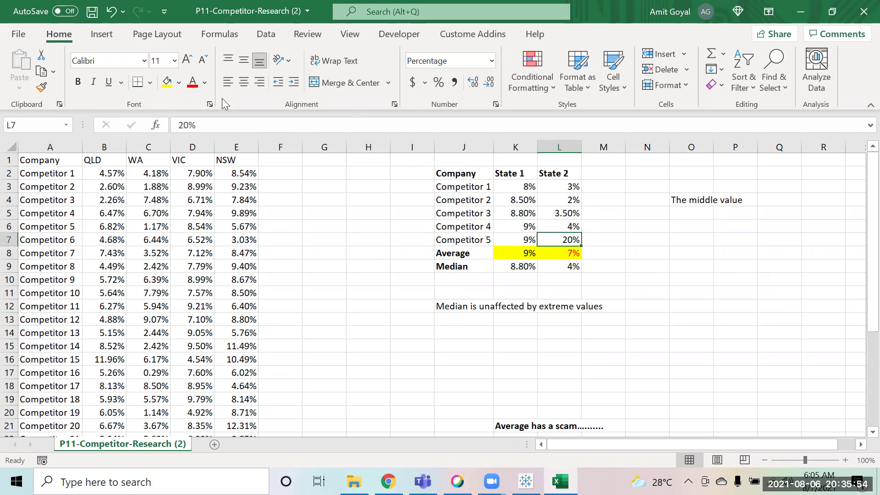
pyautogui.click(175, 125)
pyautogui.write('-')
pyautogui.press('Return')
# Check the State 2 average against the percentages in L3:L7 with the negative outlier included.
pyautogui.press('Down')
pyautogui.press('Up')
pyautogui.press('Left')
pyautogui.press('Left')
pyautogui.press('Right')
pyautogui.press('Right')
pyautogui.press('Up')
pyautogui.hotkey('shift', 'Up')
pyautogui.hotkey('shift', 'Up')
pyautogui.hotkey('shift', 'Up')
pyautogui.hotkey('shift', 'Up')
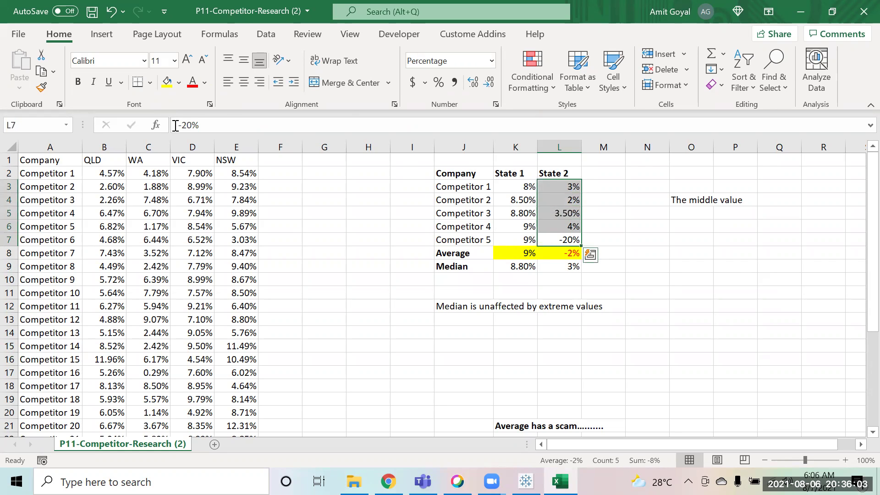
# Check how the State 2 average in L8 and median in L9 respond to the negative Competitor 5 value.
pyautogui.press('Down')
pyautogui.press('Down')
pyautogui.press('Left')
pyautogui.press('Up')
pyautogui.press('Left')
pyautogui.press('Left')
pyautogui.press('Right')
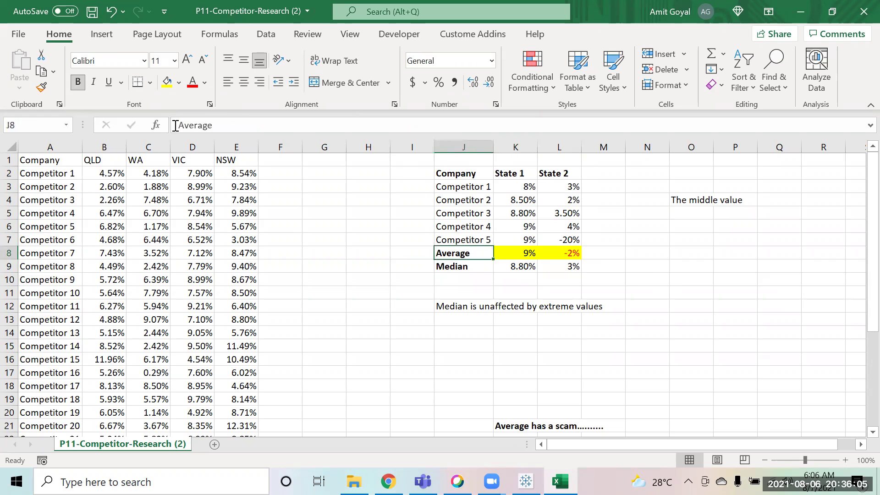
pyautogui.press('Right')
pyautogui.press('Right')
pyautogui.press('Down')
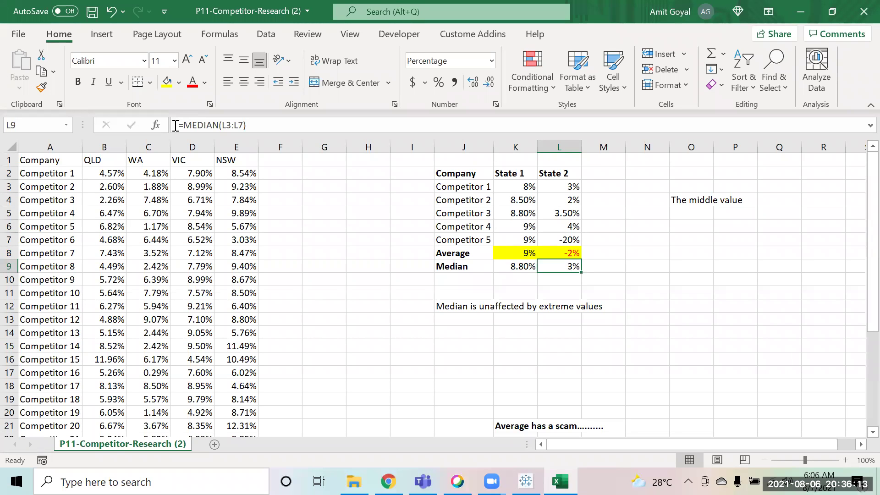
# Go through the individual State 2 values in column L above the median.
pyautogui.press('Up')
pyautogui.press('Up')
pyautogui.press('Up')
pyautogui.press('Up')
pyautogui.press('Up')
pyautogui.press('Up')
pyautogui.press('Up')
pyautogui.press('Down')
pyautogui.press('Down')
pyautogui.press('Down')
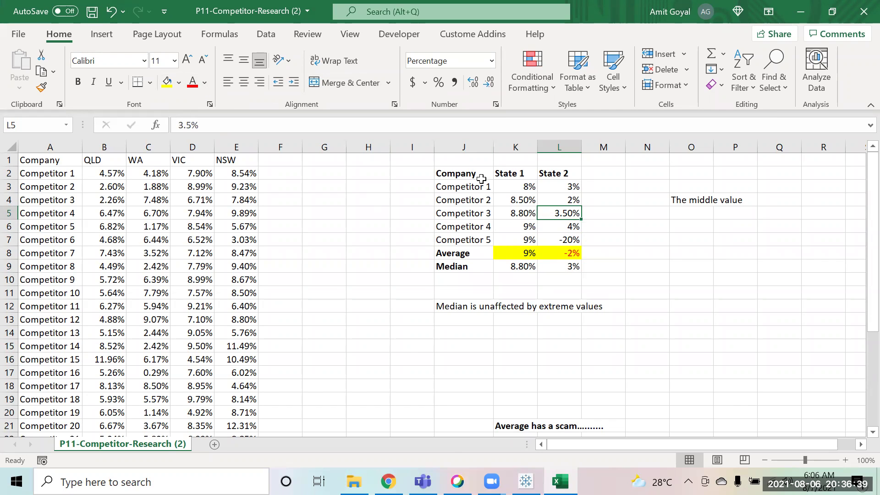
# Mark Competitor 5's State 2 outlier in L7 with red text and a dark blue fill.
pyautogui.click(568, 252)
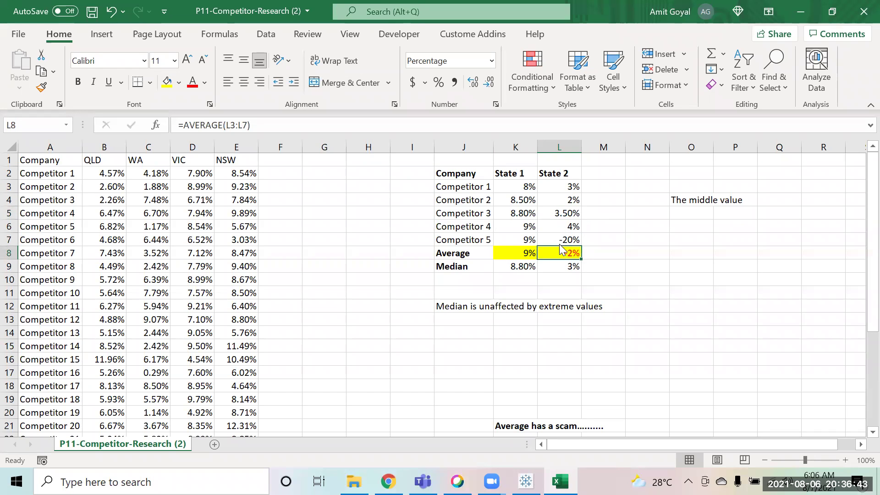
pyautogui.click(569, 236)
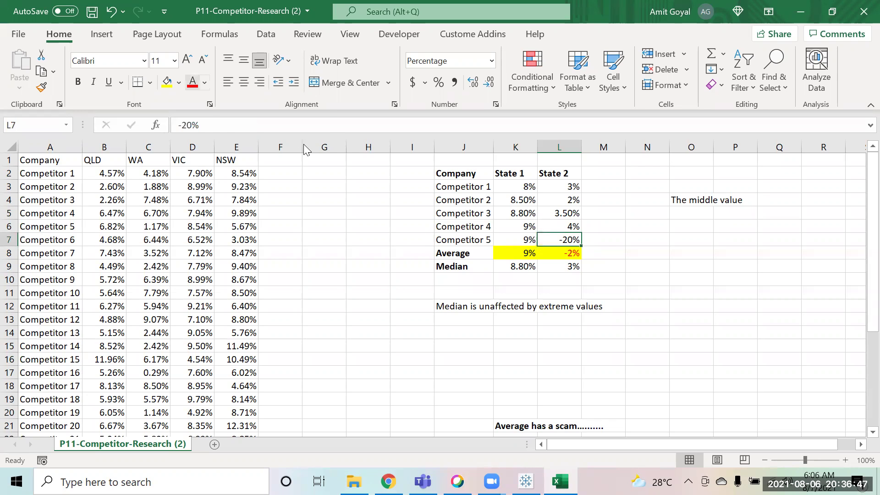
pyautogui.click(192, 83)
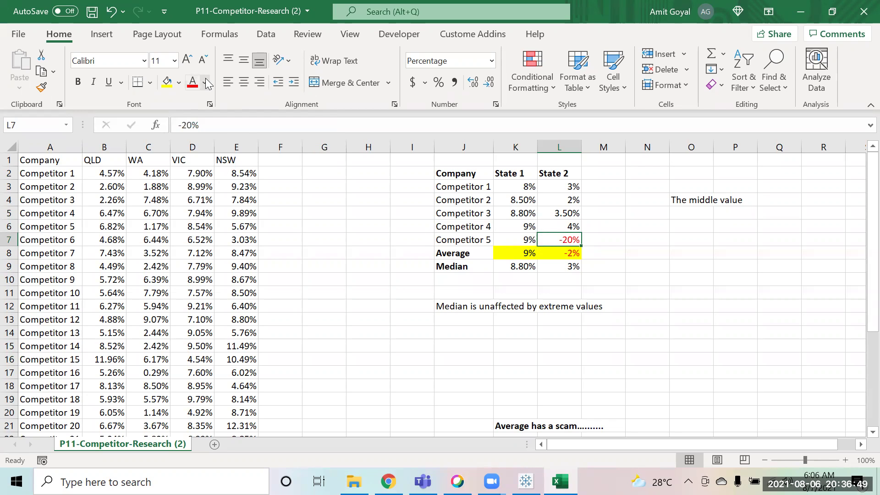
pyautogui.click(205, 82)
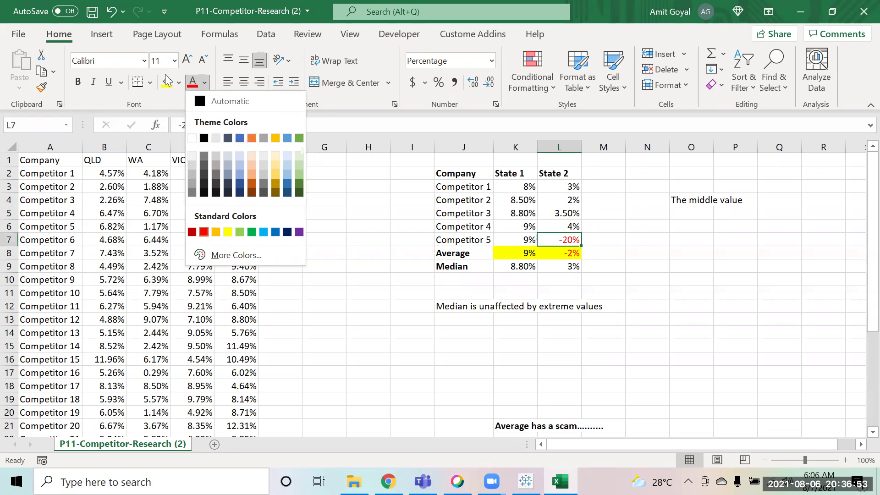
pyautogui.click(179, 82)
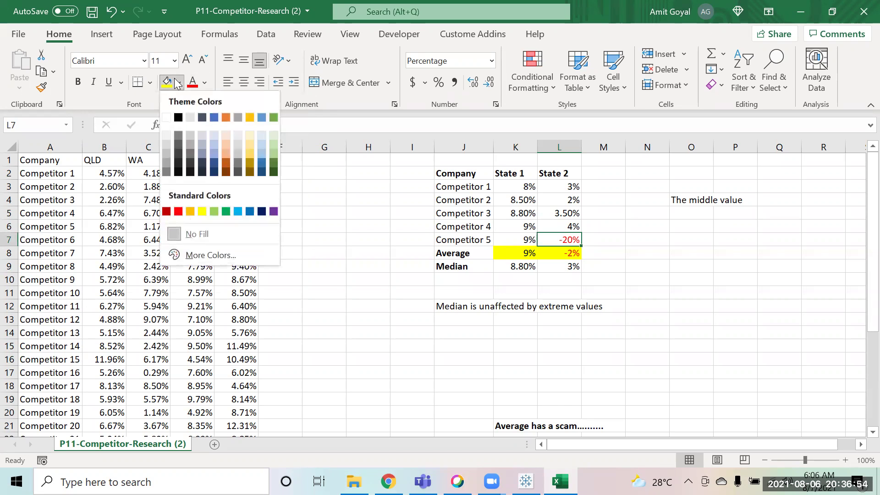
pyautogui.click(202, 157)
pyautogui.click(689, 291)
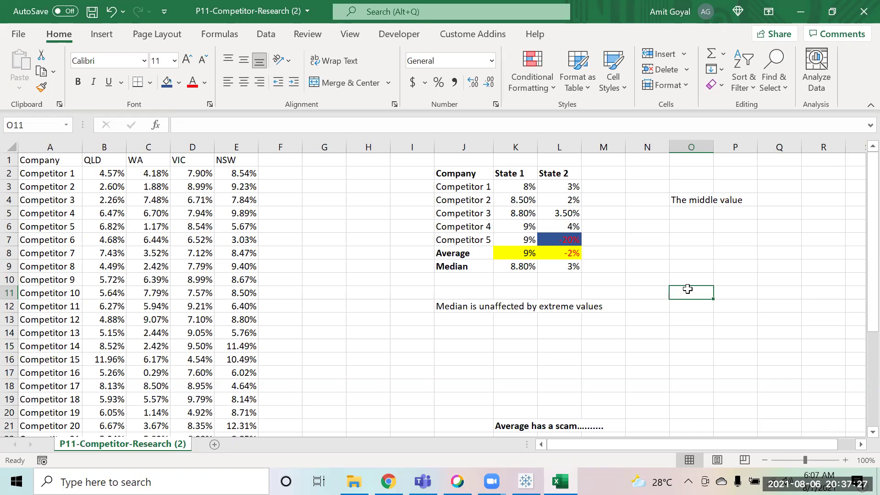
# Enter the note "Formula for finding the putliers" in J15.
pyautogui.click(437, 347)
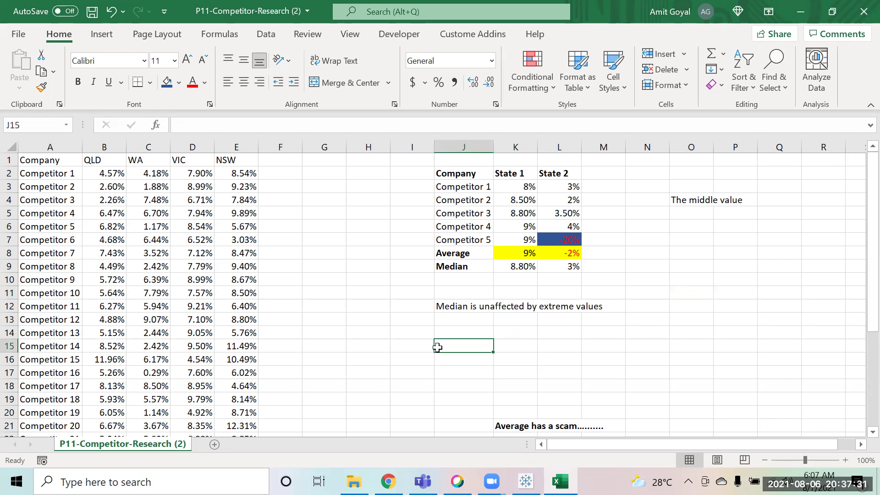
pyautogui.write('Formula')
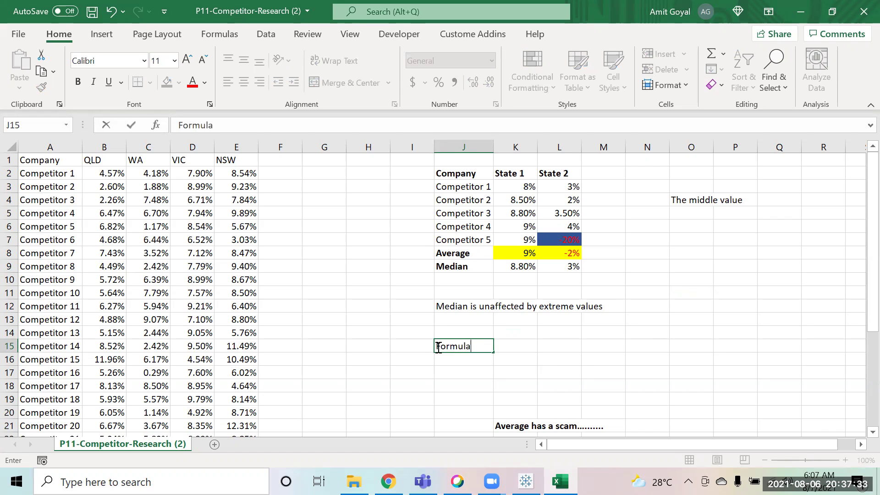
pyautogui.write(' for finding the ')
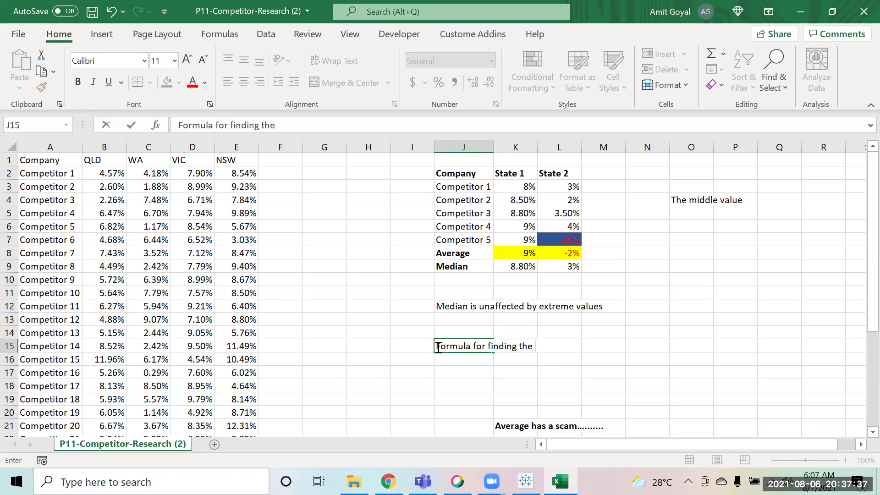
pyautogui.write('putliers')
pyautogui.press('Return')
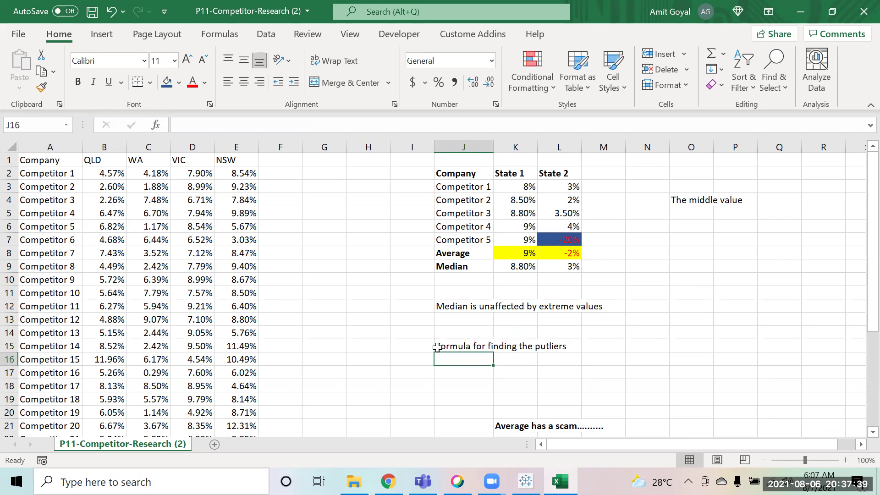
# Look over the State 1 and State 2 comparison table from the Median row up to its headers.
pyautogui.press('Up')
pyautogui.press('Up')
pyautogui.press('Up')
pyautogui.press('Up')
pyautogui.press('Up')
pyautogui.press('Up')
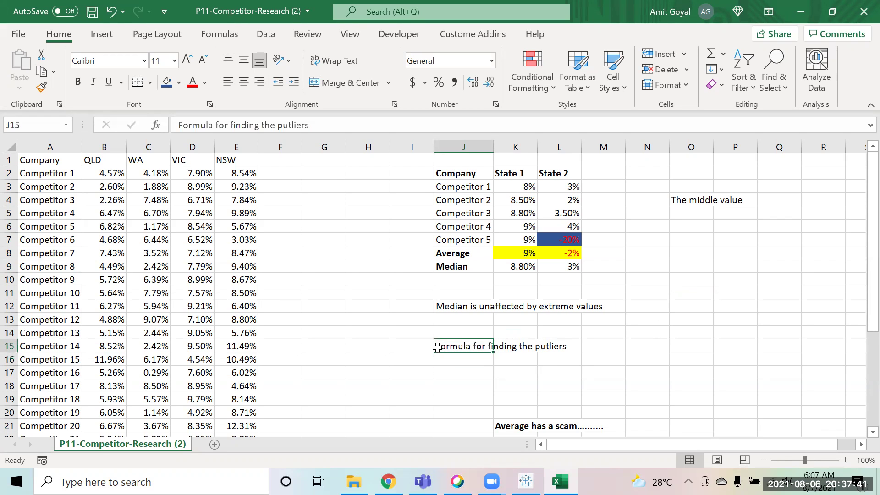
pyautogui.press('Up')
pyautogui.press('Up')
pyautogui.press('Up')
pyautogui.press('Down')
pyautogui.press('Down')
pyautogui.press('Up')
pyautogui.press('Up')
pyautogui.press('Up')
pyautogui.press('Up')
pyautogui.press('Up')
pyautogui.press('Up')
pyautogui.press('Down')
pyautogui.press('Down')
pyautogui.press('Right')
pyautogui.press('Right')
pyautogui.press('Up')
pyautogui.press('Left')
pyautogui.press('Left')
pyautogui.press('Up')
pyautogui.press('Up')
pyautogui.press('Right')
pyautogui.press('Right')
pyautogui.press('Left')
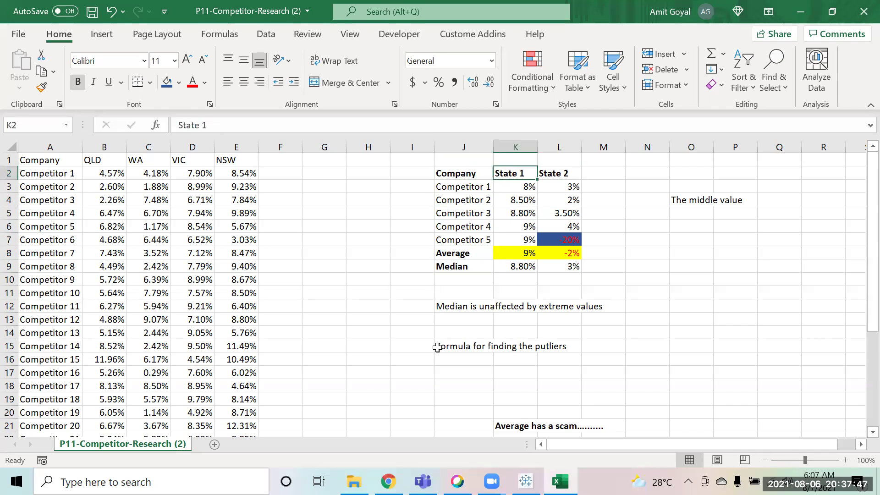
# Look over column J of the comparison table, from the company labels down to the outlier formula note.
pyautogui.press('Left')
pyautogui.press('Down')
pyautogui.press('Down')
pyautogui.press('Down')
pyautogui.press('Down')
pyautogui.press('Down')
pyautogui.press('Down')
pyautogui.press('Down')
pyautogui.press('Down')
pyautogui.press('Down')
pyautogui.press('Down')
pyautogui.press('Down')
pyautogui.press('Down')
pyautogui.press('Down')
pyautogui.press('Up')
pyautogui.press('Up')
pyautogui.press('Up')
pyautogui.press('Up')
pyautogui.press('Up')
pyautogui.press('Up')
pyautogui.press('Up')
pyautogui.press('Up')
pyautogui.press('Up')
pyautogui.press('Up')
pyautogui.press('Up')
pyautogui.press('Up')
pyautogui.press('Up')
pyautogui.press('Up')
pyautogui.press('Down')
pyautogui.press('Down')
pyautogui.press('Down')
pyautogui.press('Down')
pyautogui.press('Down')
pyautogui.press('Down')
pyautogui.press('Down')
pyautogui.press('Down')
pyautogui.press('Down')
pyautogui.press('Down')
pyautogui.press('Down')
pyautogui.press('Down')
pyautogui.press('Down')
pyautogui.press('Down')
pyautogui.press('Down')
pyautogui.press('Down')
pyautogui.press('Down')
pyautogui.press('Down')
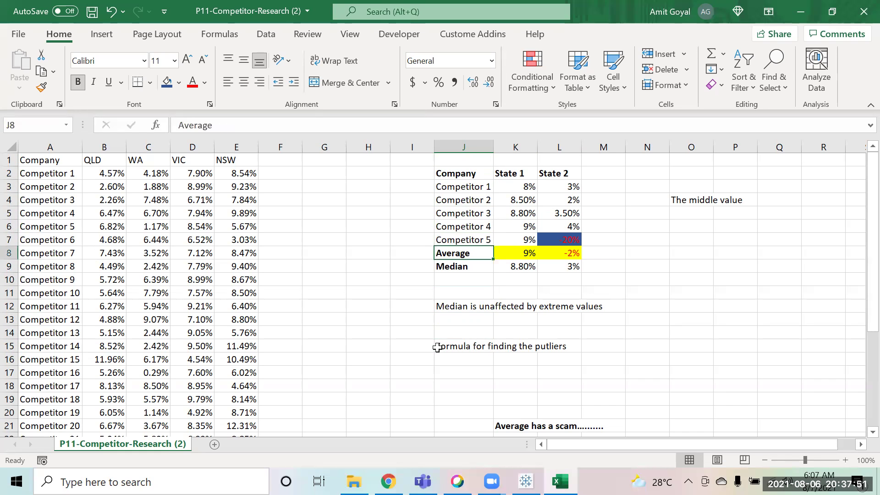
# Enter the heading "Quartiles" in H19 with 25%, 50% and 75% below it in H20:H22.
pyautogui.press('Left')
pyautogui.press('Left')
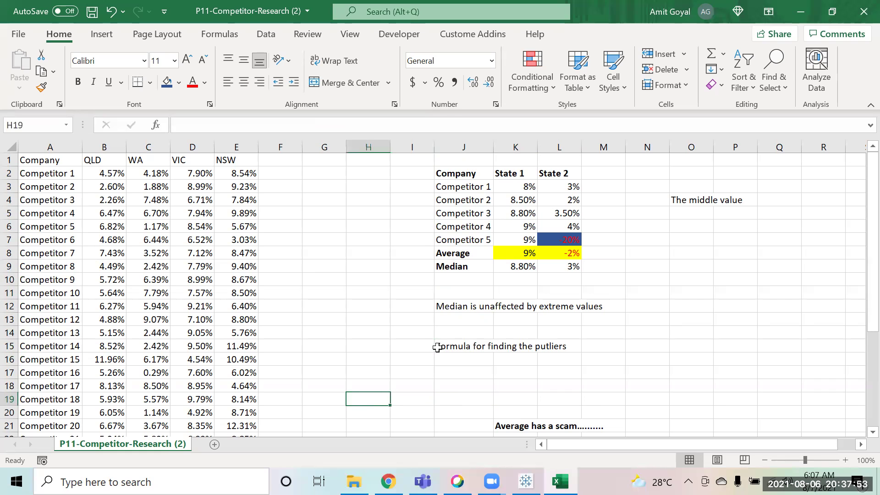
pyautogui.write('Quartiles')
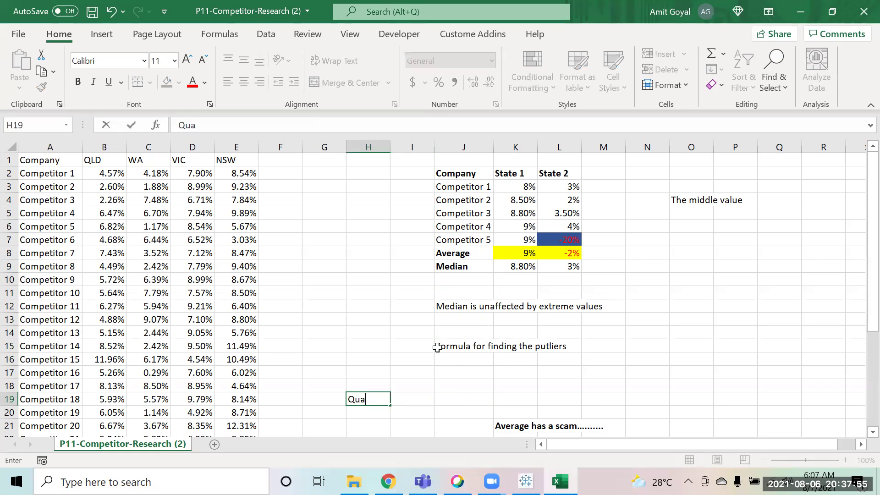
pyautogui.press('Return')
pyautogui.scroll(-1, 437, 347)
pyautogui.write('25%')
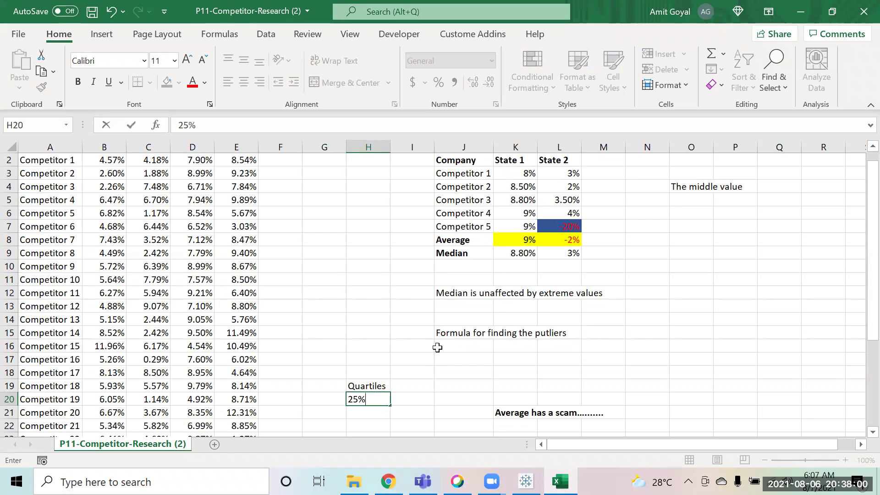
pyautogui.press('Return')
pyautogui.write('50%')
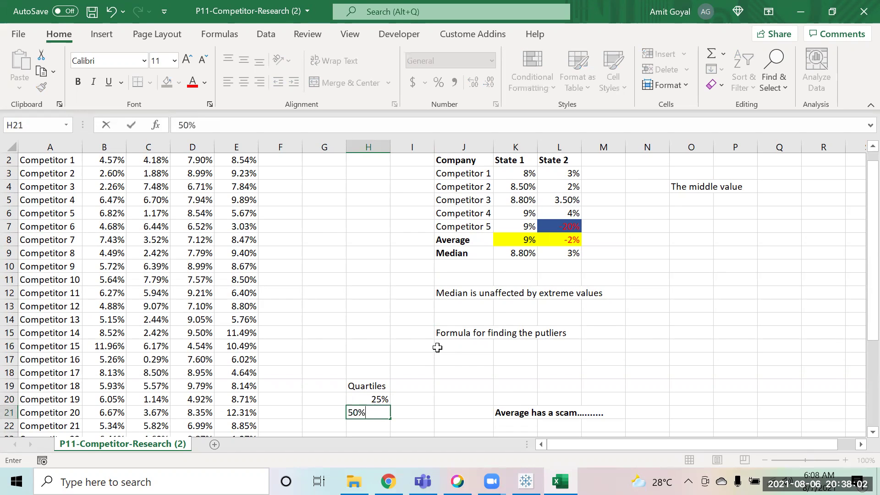
pyautogui.press('Return')
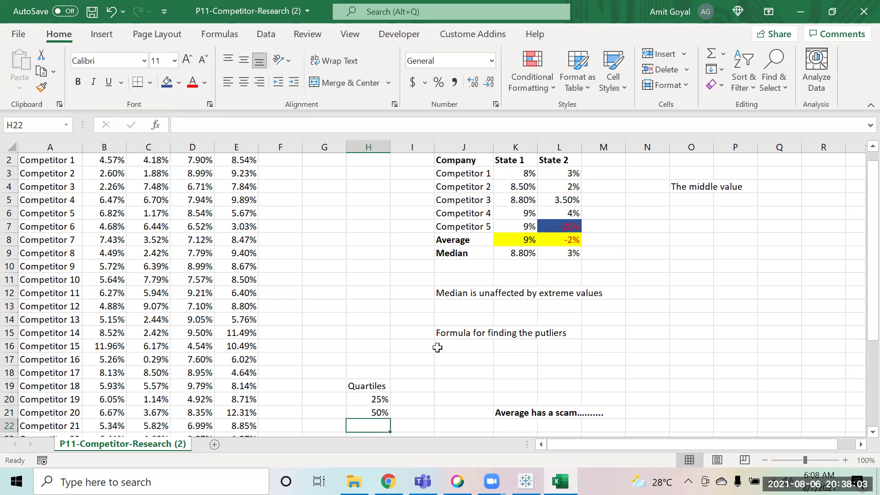
pyautogui.write('75')
pyautogui.write('%')
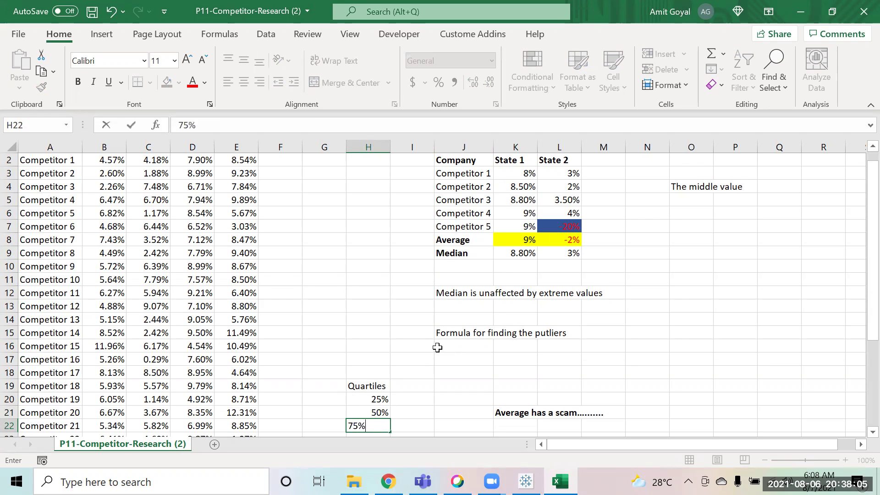
pyautogui.press('Return')
# Label the 50% row with "Median" in I21 and "Q2" in G21.
pyautogui.scroll(1, 749, 276)
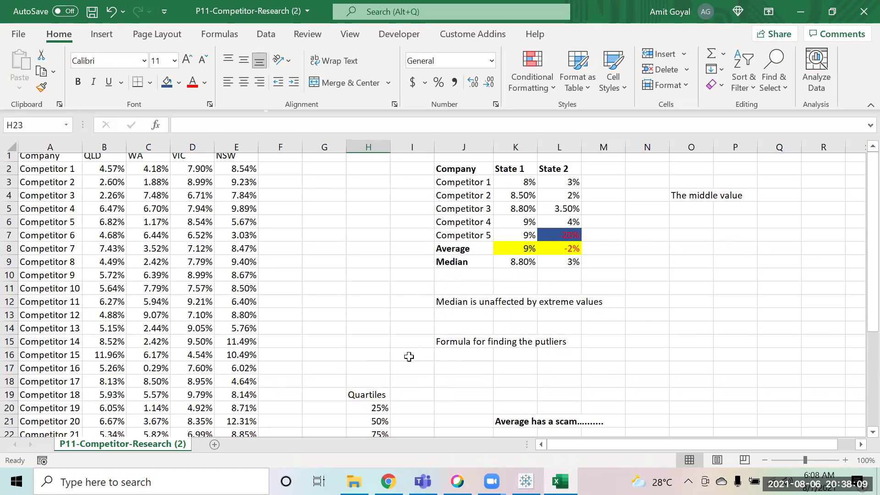
pyautogui.scroll(-2, 408, 357)
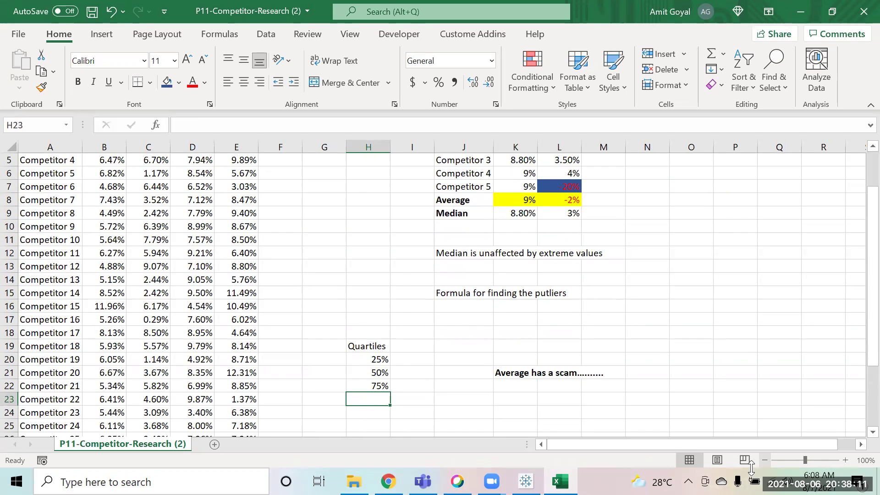
pyautogui.scroll(-2, 351, 358)
pyautogui.click(337, 355)
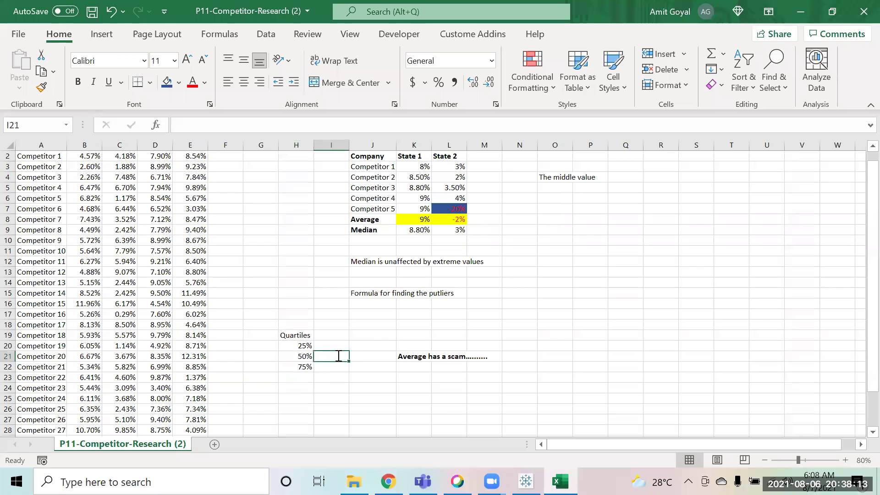
pyautogui.write('Median')
pyautogui.press('Return')
pyautogui.press('Up')
pyautogui.press('Left')
pyautogui.press('Left')
pyautogui.write('Q2')
pyautogui.press('Return')
# Enter the heading "Quartiles" in G19 and change the heading in H19 to "Percentiles".
pyautogui.press('Up')
pyautogui.press('Up')
pyautogui.press('Up')
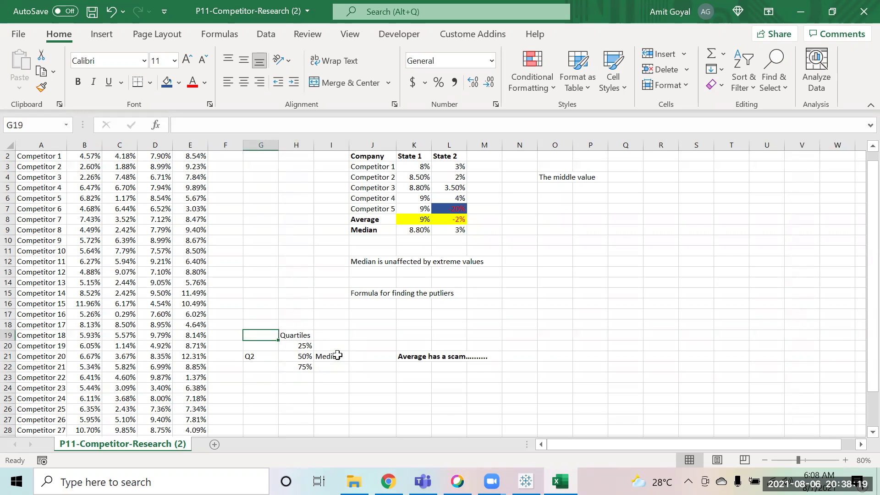
pyautogui.write('Quartiles')
pyautogui.press('Tab')
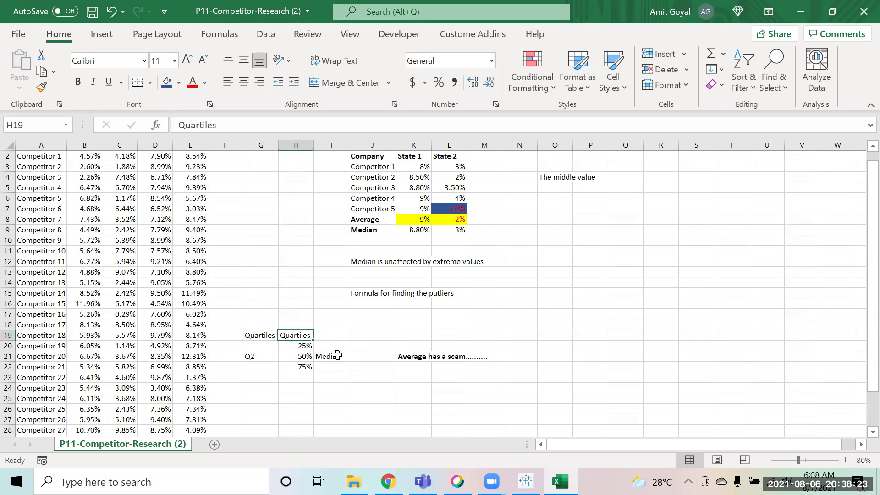
pyautogui.write('Percentiles')
pyautogui.press('Return')
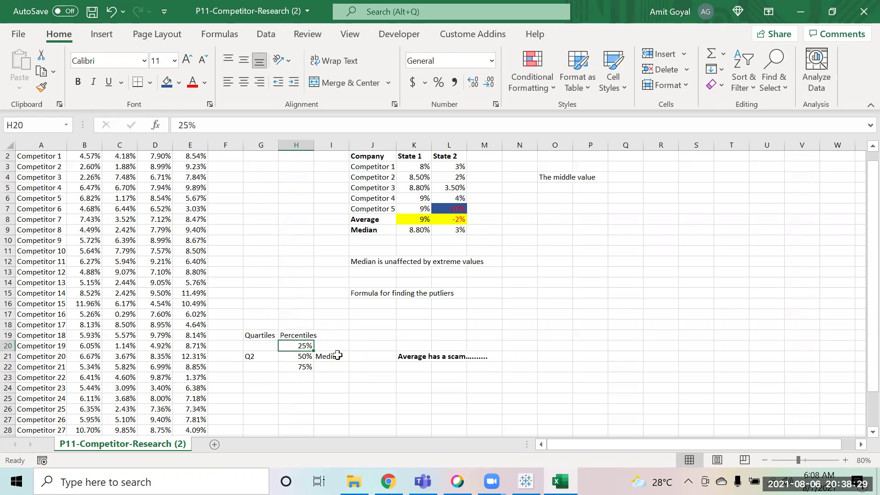
# Make the Percentiles heading in H19 bold.
pyautogui.press('Down')
pyautogui.press('Right')
pyautogui.press('Left')
pyautogui.press('Left')
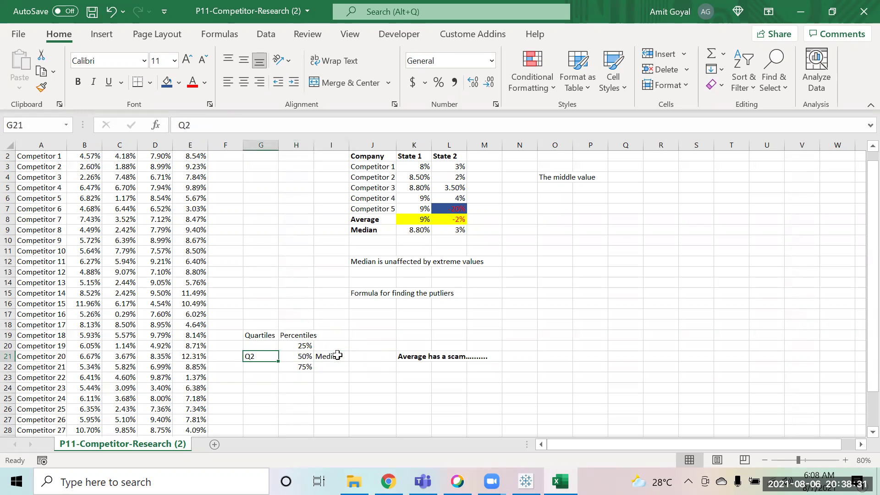
pyautogui.press('Right')
pyautogui.press('Right')
pyautogui.press('Right')
pyautogui.press('Up')
pyautogui.press('Left')
pyautogui.press('Up')
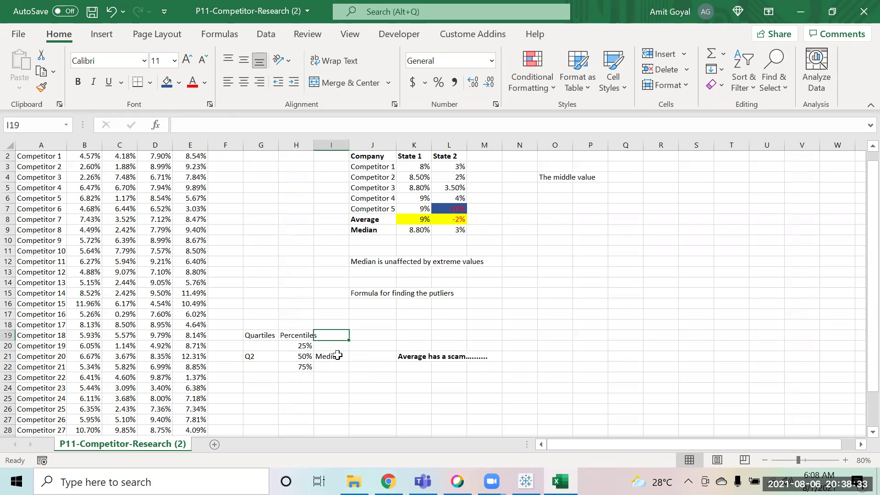
pyautogui.press('Left')
pyautogui.hotkey('ctrl', 'b')
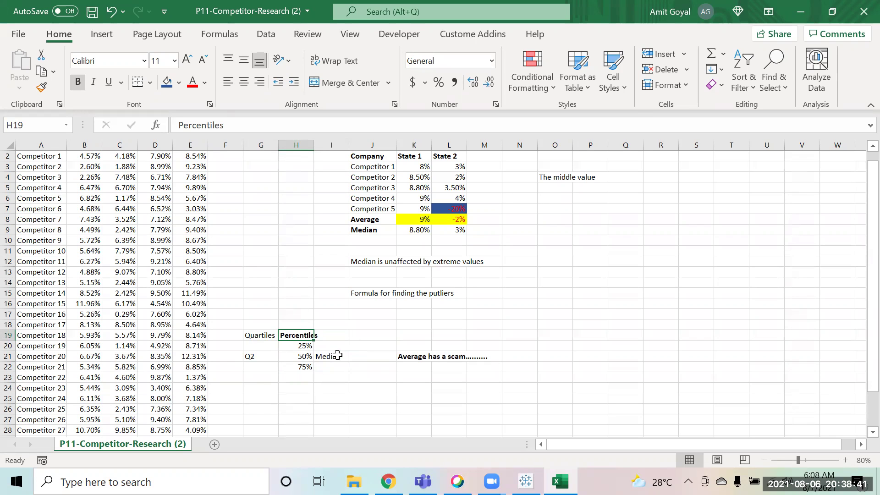
# Enter the example title "CAT exam" in O17.
pyautogui.press('Up')
pyautogui.press('Up')
pyautogui.press('Right')
pyautogui.press('Right')
pyautogui.press('Right')
pyautogui.press('Right')
pyautogui.press('Right')
pyautogui.press('Right')
pyautogui.press('Right')
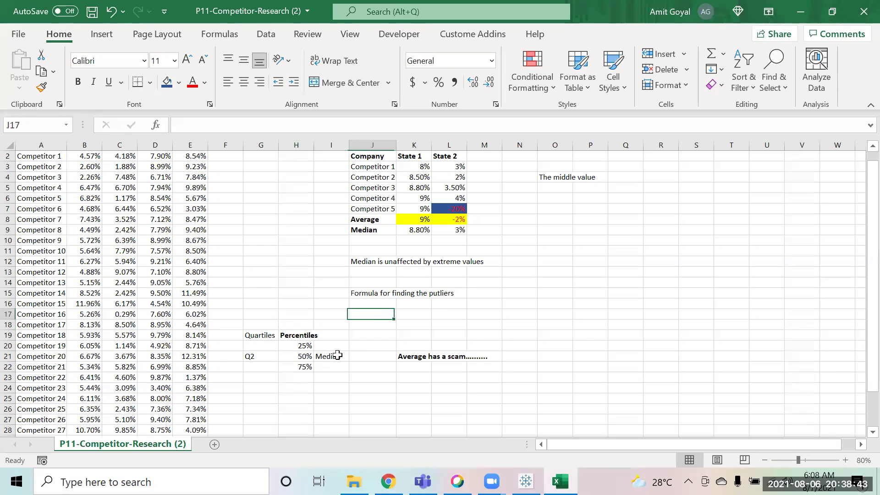
pyautogui.write('CAT exam')
pyautogui.press('Return')
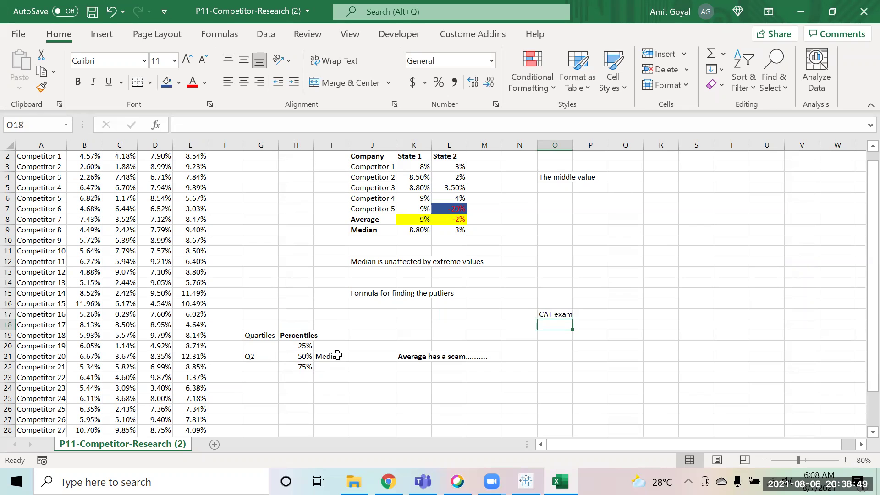
# Make the CAT exam title in O17 bold and autofit the width of column O.
pyautogui.press('Up')
pyautogui.press('Up')
pyautogui.press('Up')
pyautogui.press('Down')
pyautogui.press('Down')
pyautogui.press('Down')
pyautogui.press('Up')
pyautogui.press('Left')
pyautogui.press('Up')
pyautogui.press('Down')
pyautogui.press('Right')
pyautogui.hotkey('ctrl', 'b')
pyautogui.press('Down')
pyautogui.press('Up')
pyautogui.doubleClick(574, 145)
# Enter the example score "98 percentile" in Q18.
pyautogui.click(641, 324)
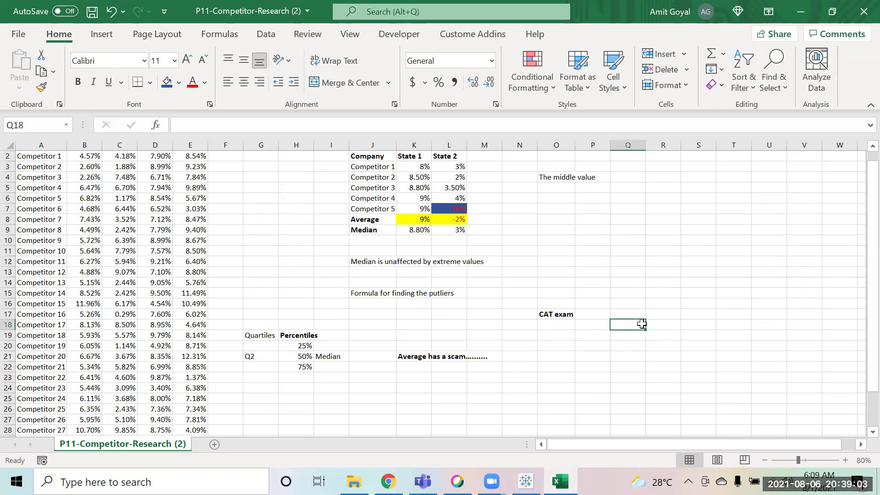
pyautogui.write('98')
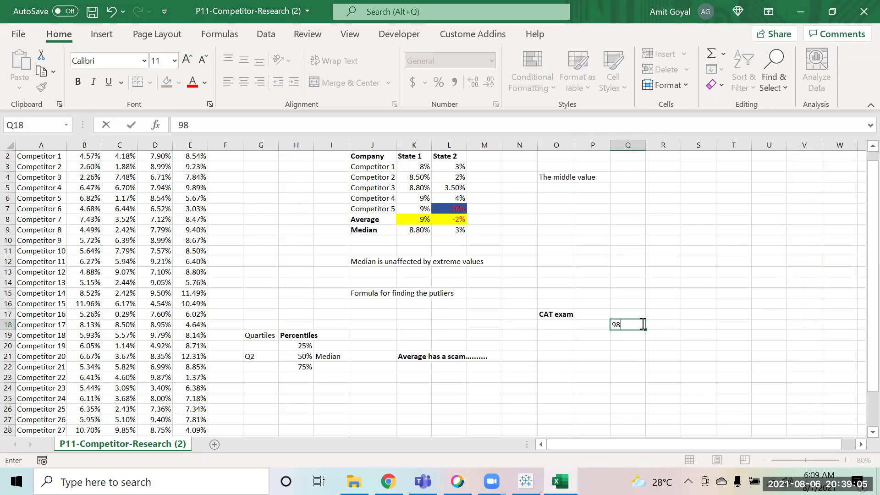
pyautogui.write(' percentile')
pyautogui.press('Return')
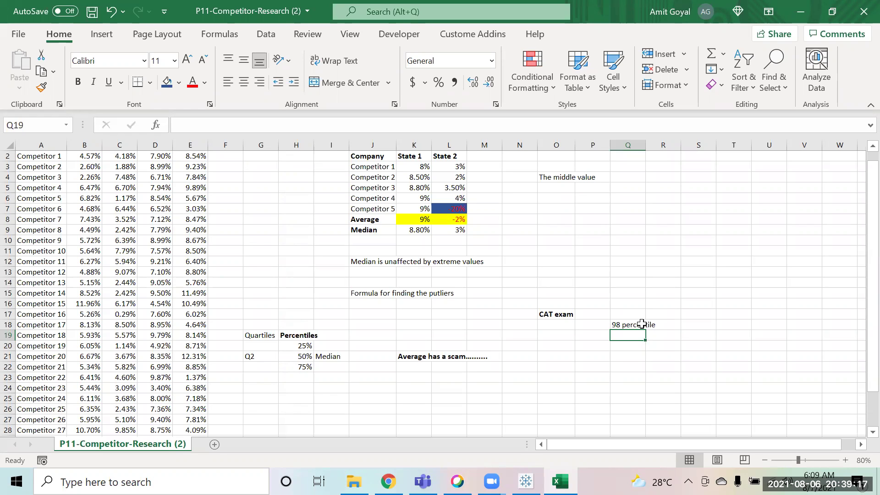
pyautogui.press('Up')
pyautogui.press('Up')
pyautogui.press('Down')
pyautogui.press('Down')
pyautogui.press('Down')
pyautogui.press('Up')
pyautogui.press('Up')
pyautogui.press('Up')
pyautogui.press('Up')
pyautogui.press('Down')
pyautogui.press('Down')
# Enter "1000 students" in U18 as the number of exam takers in the percentile example.
pyautogui.press('Right')
pyautogui.press('Up')
pyautogui.press('Right')
pyautogui.press('Down')
pyautogui.press('Right')
pyautogui.press('Right')
pyautogui.press('Left')
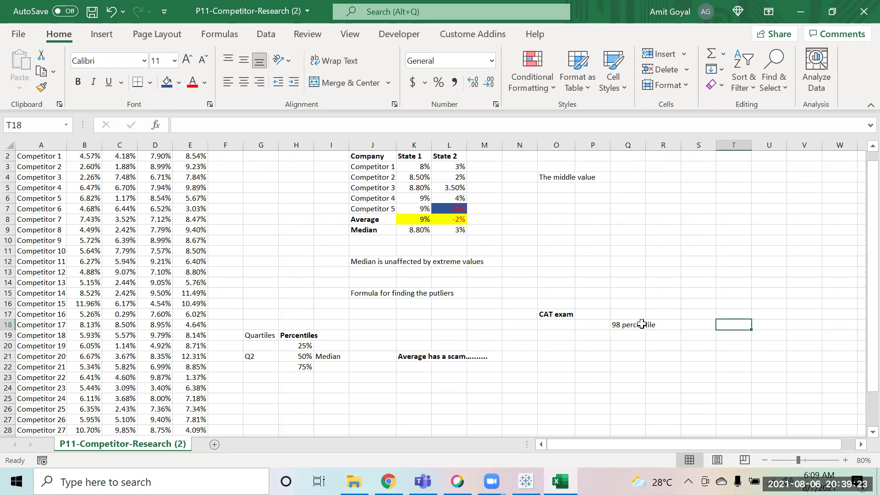
pyautogui.press('Right')
pyautogui.write('1000')
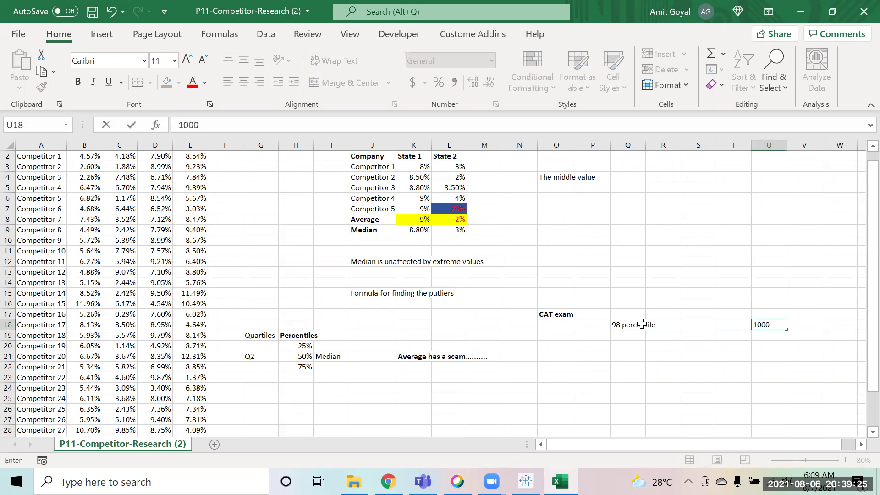
pyautogui.write(' students')
pyautogui.press('Return')
# Enter "20 students" in U19, directly below the exam-taker count.
pyautogui.press('Left')
pyautogui.press('Left')
pyautogui.press('Left')
pyautogui.press('Left')
pyautogui.press('Left')
pyautogui.press('Up')
pyautogui.press('Up')
pyautogui.press('Right')
pyautogui.press('Down')
pyautogui.press('Right')
pyautogui.press('Right')
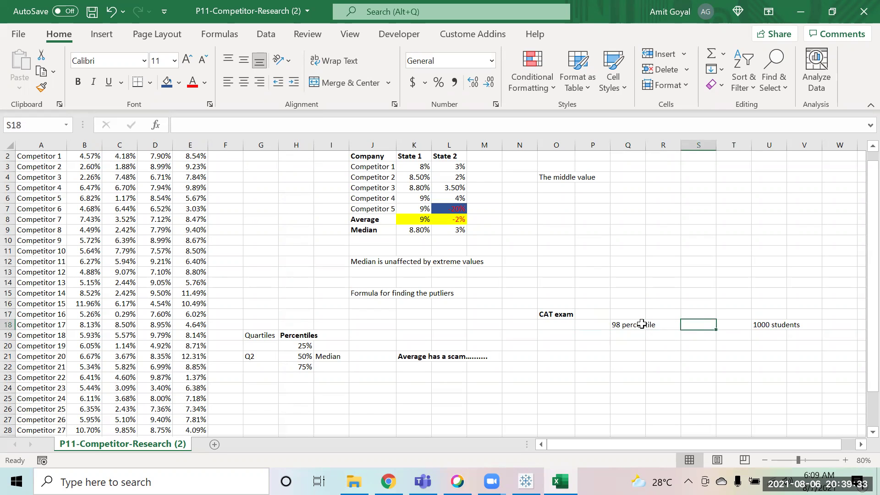
pyautogui.press('Right')
pyautogui.press('Right')
pyautogui.press('Down')
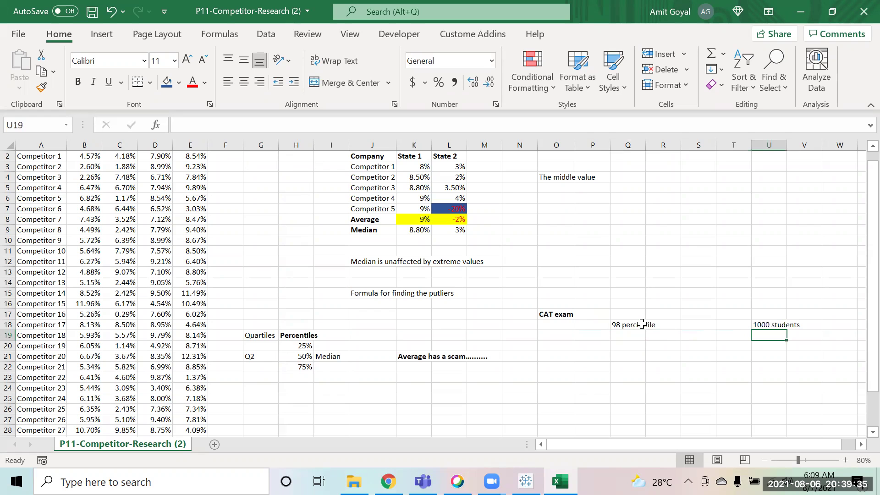
pyautogui.write('20')
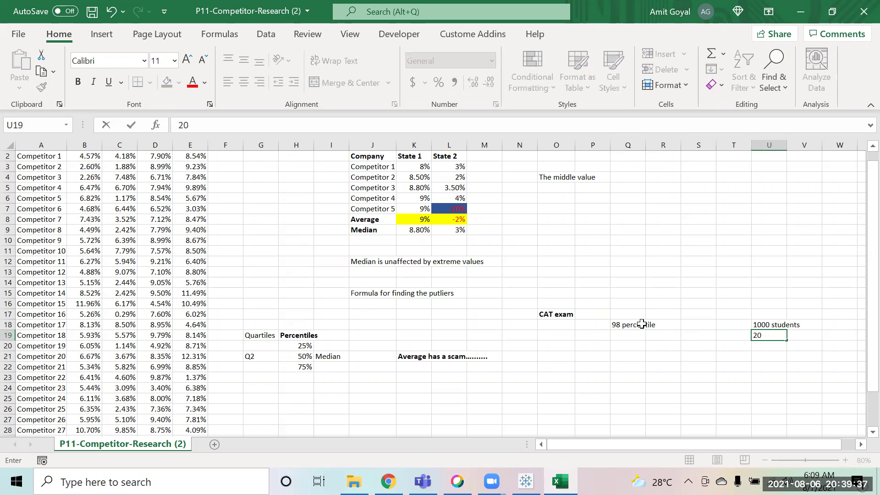
pyautogui.write(' students')
pyautogui.press('Return')
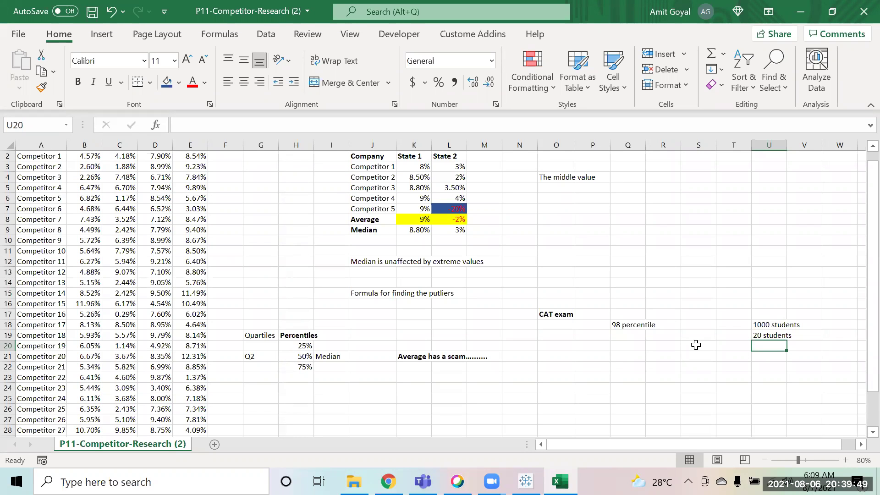
# Enter "99 perce" in Q19, directly below the 98 percentile entry.
pyautogui.press('Up')
pyautogui.press('Up')
pyautogui.press('Left')
pyautogui.press('Left')
pyautogui.press('Left')
pyautogui.press('Left')
pyautogui.press('Down')
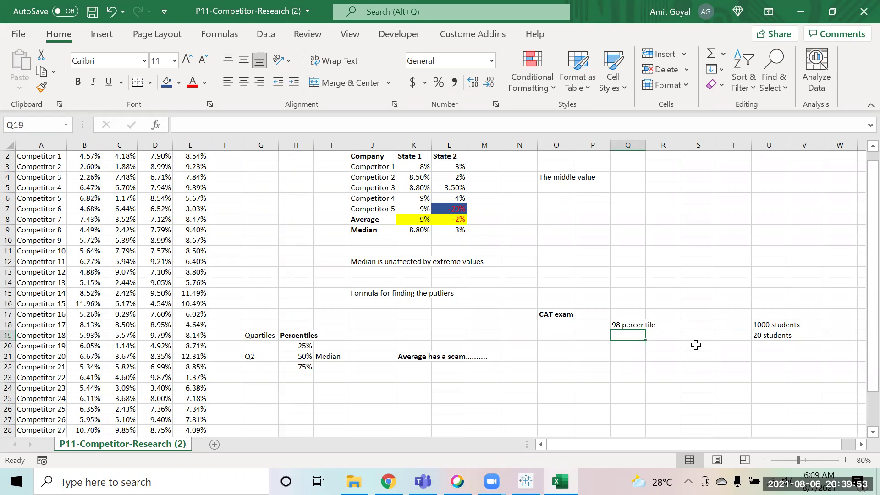
pyautogui.write('99 perce')
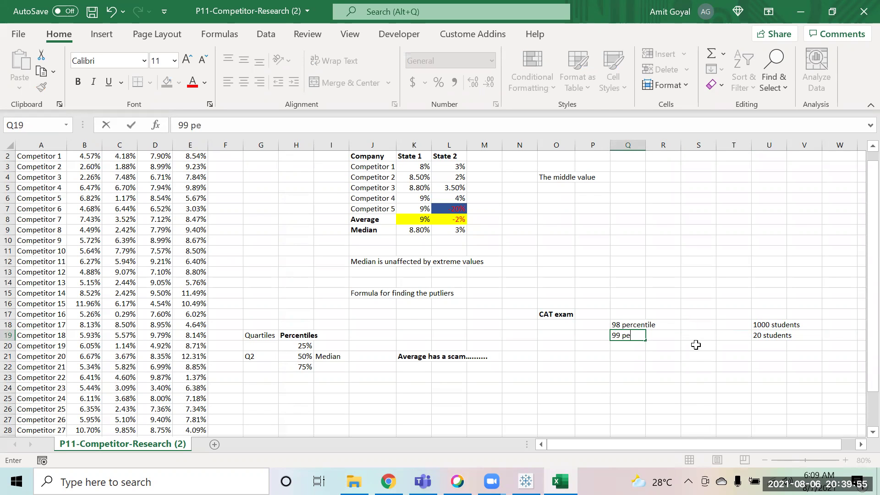
pyautogui.press('Return')
# Enter "10 students" in U20, directly below the 20 students entry.
pyautogui.click(696, 344)
pyautogui.press('Up')
pyautogui.press('Up')
pyautogui.press('Right')
pyautogui.press('Right')
pyautogui.press('Down')
pyautogui.press('Down')
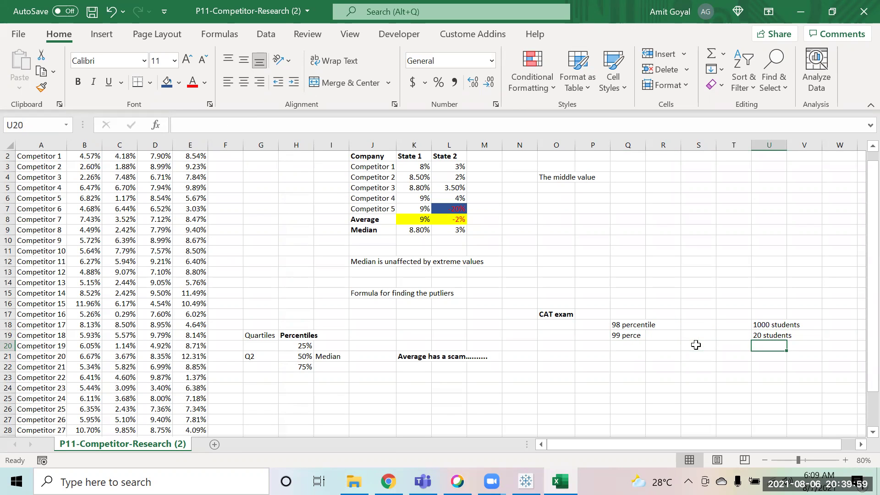
pyautogui.write('10 students')
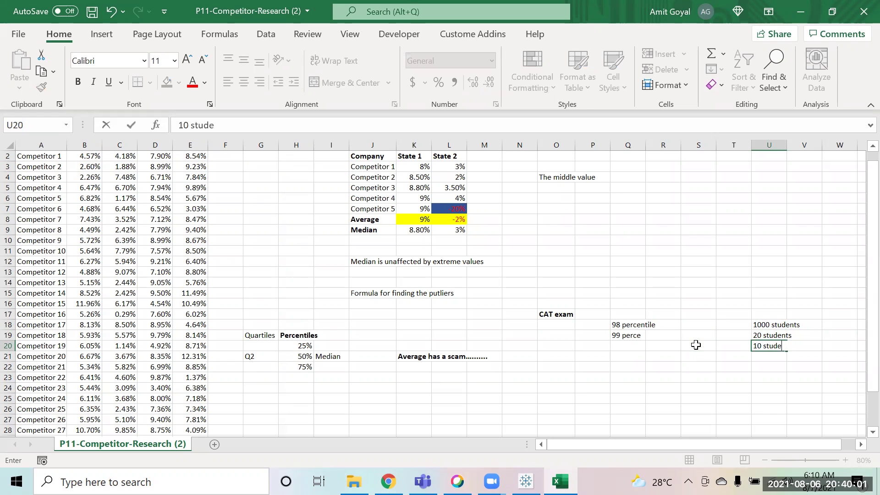
pyautogui.press('Return')
# Enter 100 in Q21, two rows below the 99 percentile entry.
pyautogui.press('Left')
pyautogui.press('Left')
pyautogui.press('Left')
pyautogui.press('Left')
pyautogui.write('100')
pyautogui.press('Return')
# Review the percentile example's student counts and the Q2 row with its 50% and Median entries.
pyautogui.press('Right')
pyautogui.press('Right')
pyautogui.press('Right')
pyautogui.press('Right')
pyautogui.press('Up')
pyautogui.press('Up')
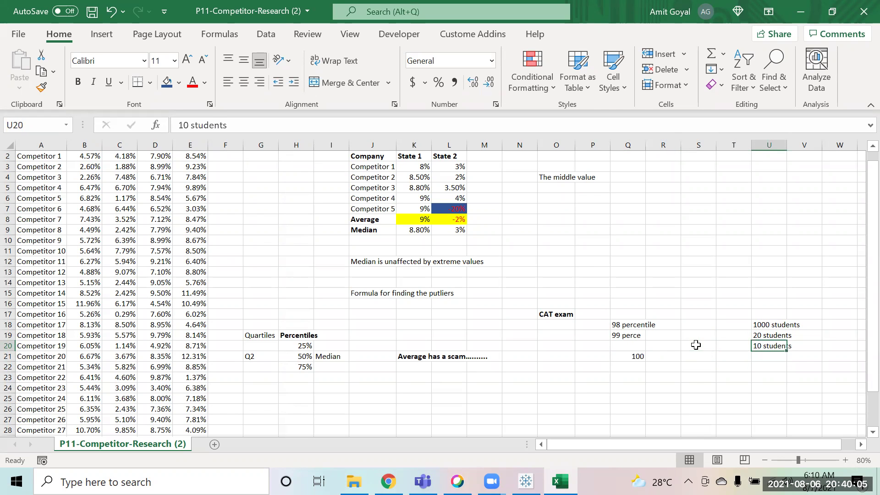
pyautogui.press('Right')
pyautogui.press('Down')
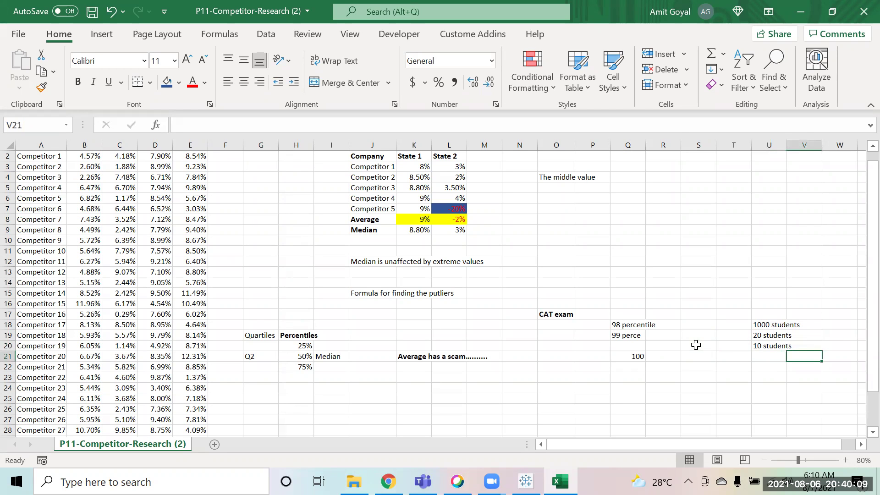
pyautogui.press('Left')
pyautogui.press('Left')
pyautogui.press('Left')
pyautogui.press('Left')
pyautogui.press('Left')
pyautogui.press('Left')
pyautogui.press('Left')
pyautogui.press('Left')
pyautogui.press('Left')
pyautogui.press('Left')
pyautogui.press('Left')
pyautogui.press('Left')
pyautogui.press('Left')
pyautogui.press('Left')
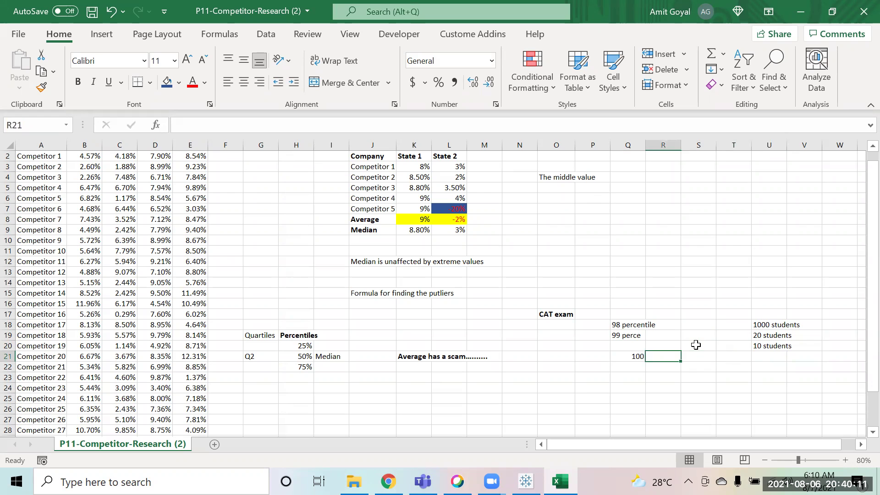
pyautogui.press('Up')
pyautogui.press('Down')
pyautogui.press('Up')
pyautogui.press('Up')
pyautogui.press('Down')
pyautogui.press('Down')
pyautogui.press('Down')
pyautogui.press('Up')
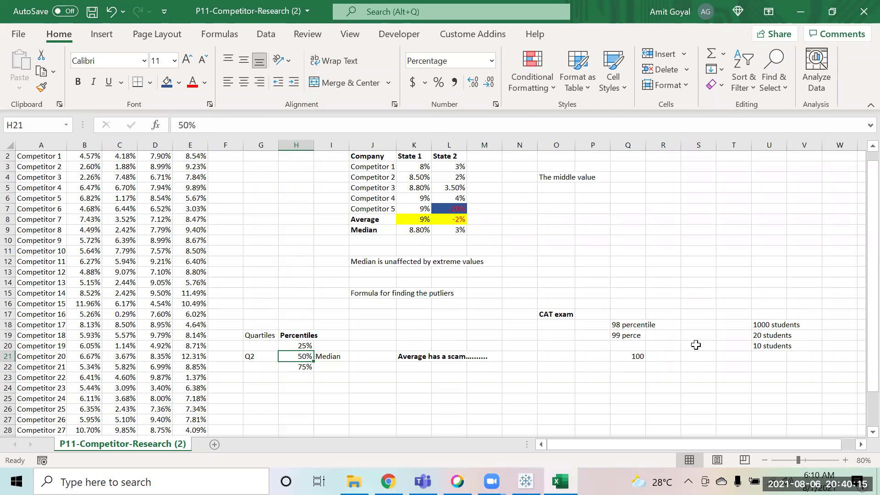
pyautogui.press('Left')
pyautogui.press('Right')
pyautogui.press('Right')
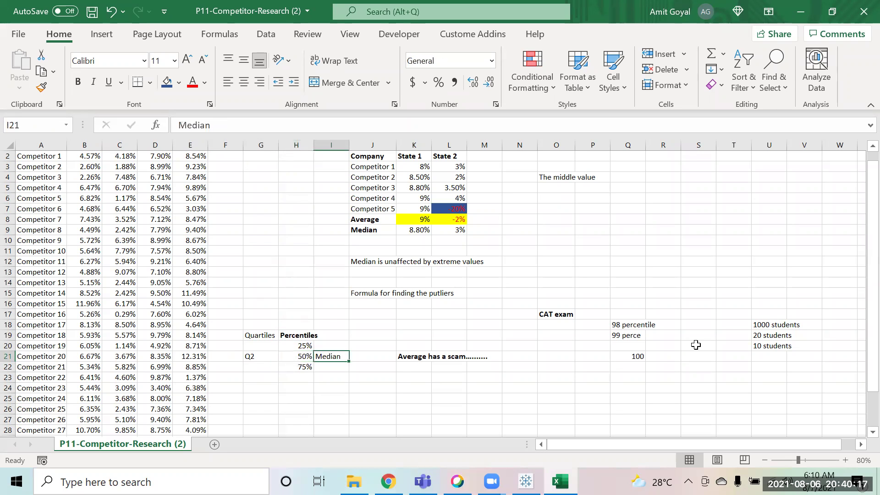
# Colour Competitor 3's State 1 value in K5 red to mark it as the middle value.
pyautogui.click(416, 189)
pyautogui.click(191, 87)
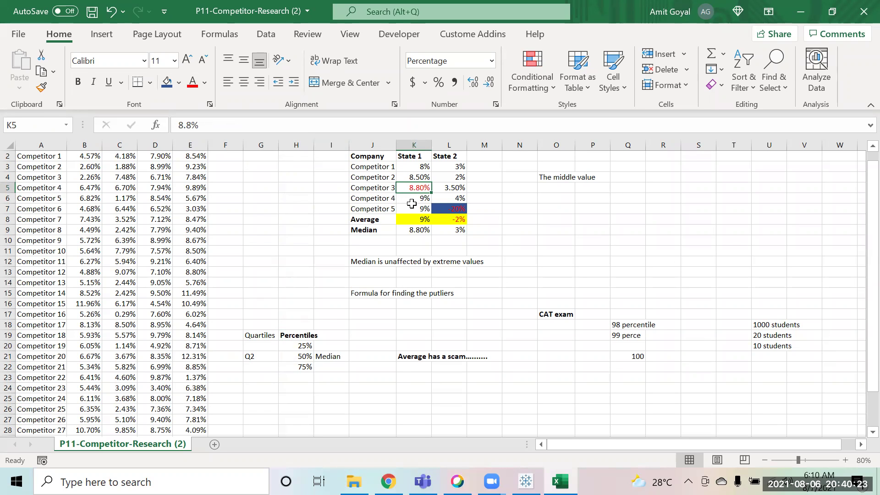
pyautogui.click(415, 171)
pyautogui.moveTo(415, 170); pyautogui.dragTo(417, 220)
pyautogui.click(578, 186)
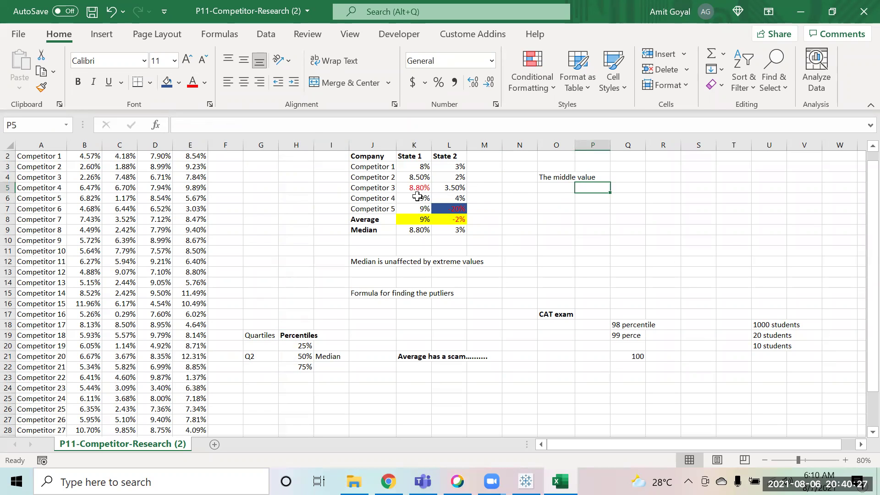
# Examine the State 1 values above and below Competitor 3's middle value.
pyautogui.click(421, 197)
pyautogui.moveTo(417, 198); pyautogui.dragTo(414, 168)
pyautogui.click(417, 178)
pyautogui.moveTo(356, 187); pyautogui.dragTo(417, 187)
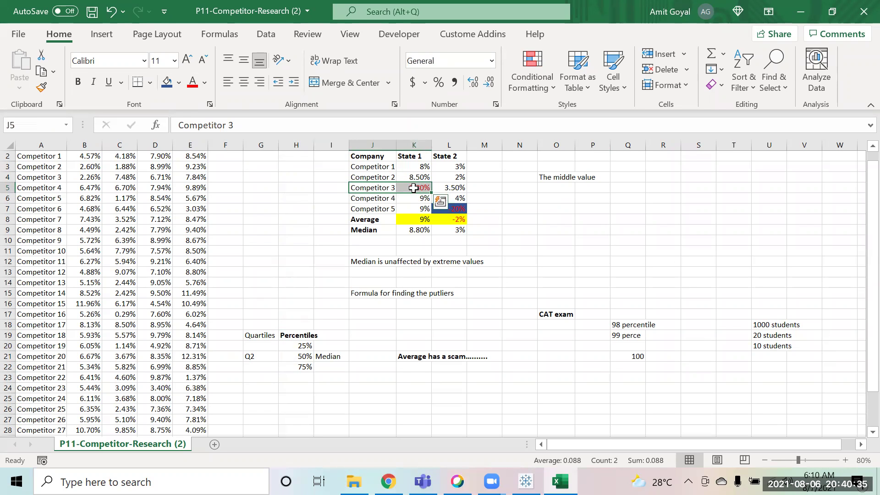
pyautogui.click(416, 187)
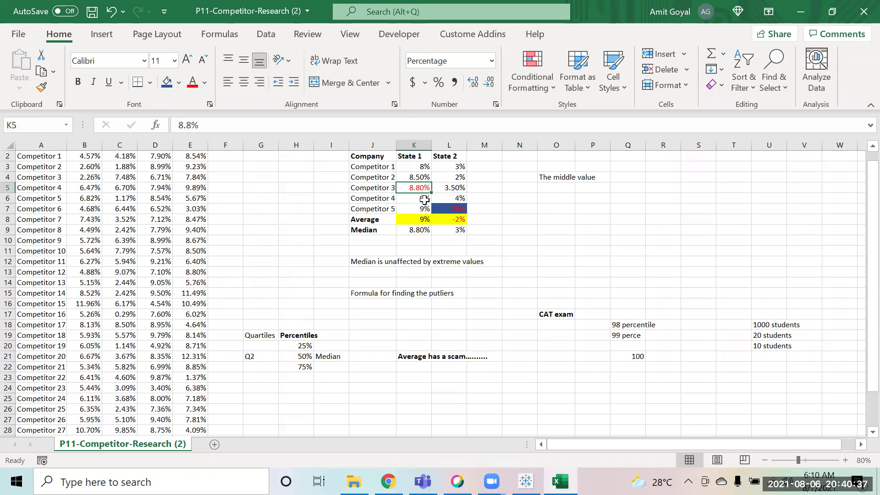
pyautogui.moveTo(424, 198); pyautogui.dragTo(424, 209)
pyautogui.moveTo(421, 178); pyautogui.dragTo(426, 162)
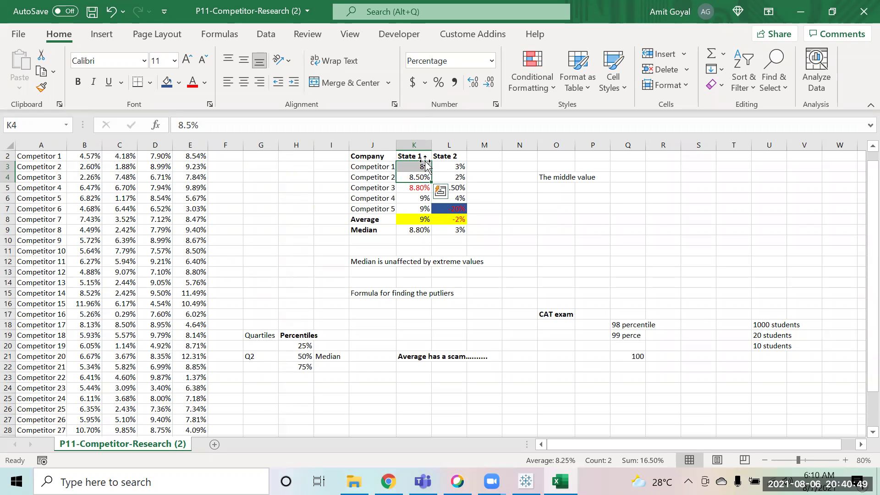
# Label the 25% row as Q1 in G20 and the 75% row as Q3 in G22.
pyautogui.press('Down')
pyautogui.press('Down')
pyautogui.press('Down')
pyautogui.press('Down')
pyautogui.press('Down')
pyautogui.press('Down')
pyautogui.press('Down')
pyautogui.press('Down')
pyautogui.press('Down')
pyautogui.press('Down')
pyautogui.press('Down')
pyautogui.press('Down')
pyautogui.press('Down')
pyautogui.press('Down')
pyautogui.press('Down')
pyautogui.press('Left')
pyautogui.press('Left')
pyautogui.press('Left')
pyautogui.press('Left')
pyautogui.press('Down')
pyautogui.write('Q1')
pyautogui.press('Return')
pyautogui.press('Down')
pyautogui.write('Q3')
pyautogui.press('Return')
pyautogui.press('Up')
pyautogui.press('Up')
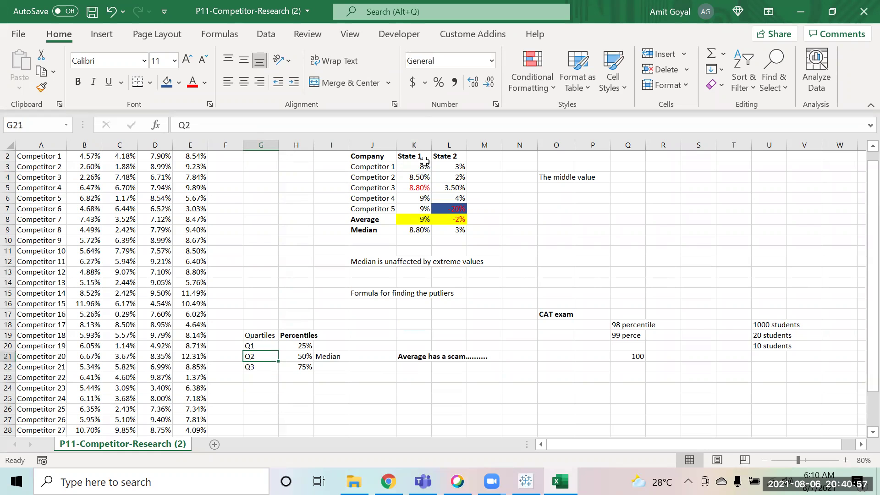
# Calculate the first quartile of the State 1 values in K10 with =QUARTILE(K3:K7,1).
pyautogui.click(412, 186)
pyautogui.click(413, 168)
pyautogui.moveTo(415, 188); pyautogui.dragTo(415, 168)
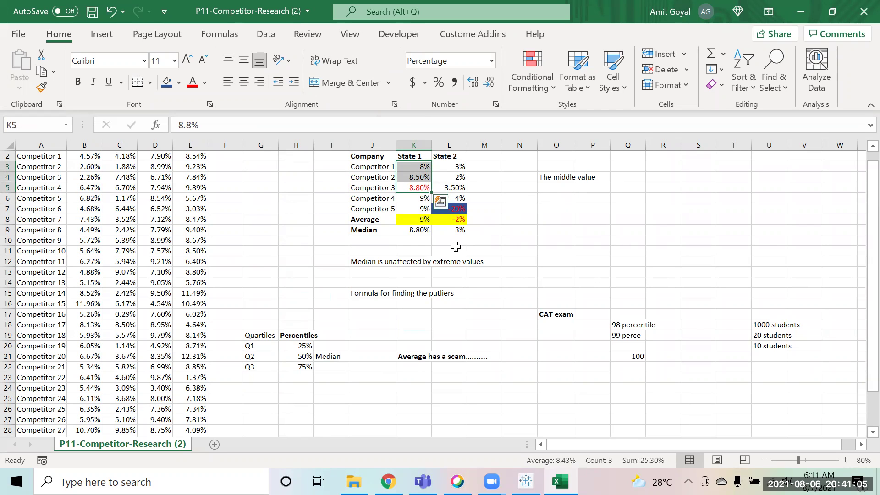
pyautogui.click(410, 239)
pyautogui.write('=qu')
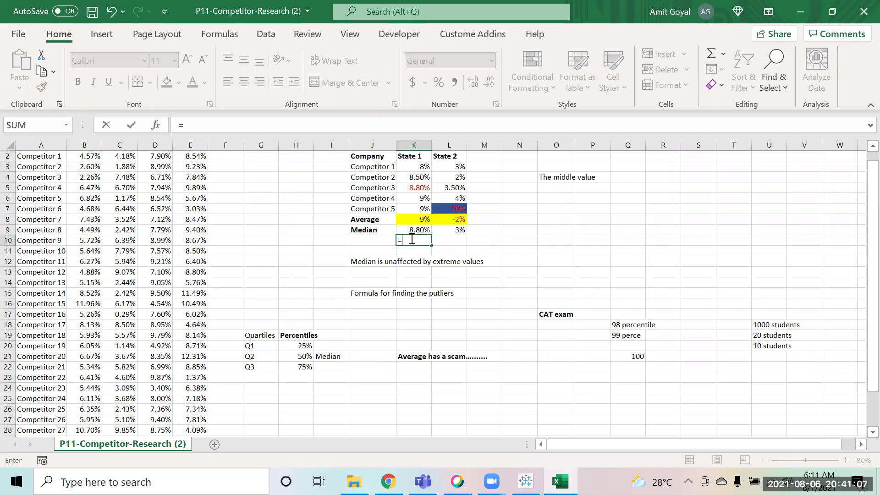
pyautogui.press('Down')
pyautogui.press('Down')
pyautogui.press('Down')
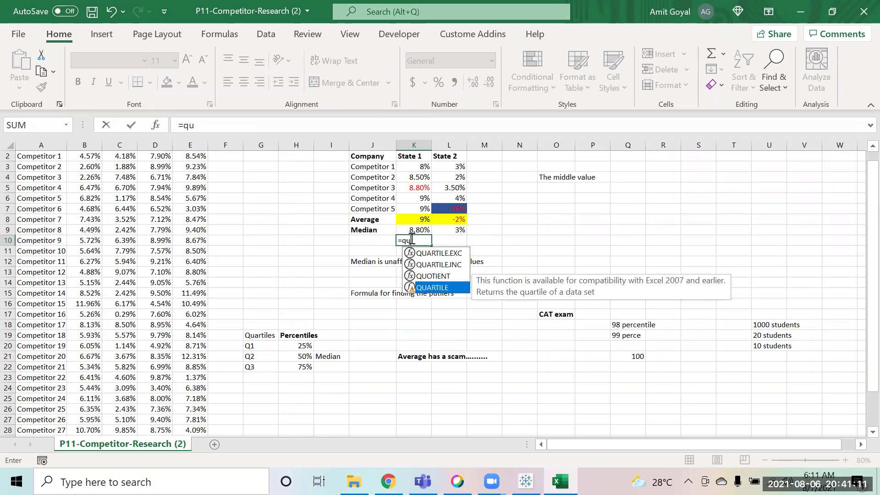
pyautogui.press('Tab')
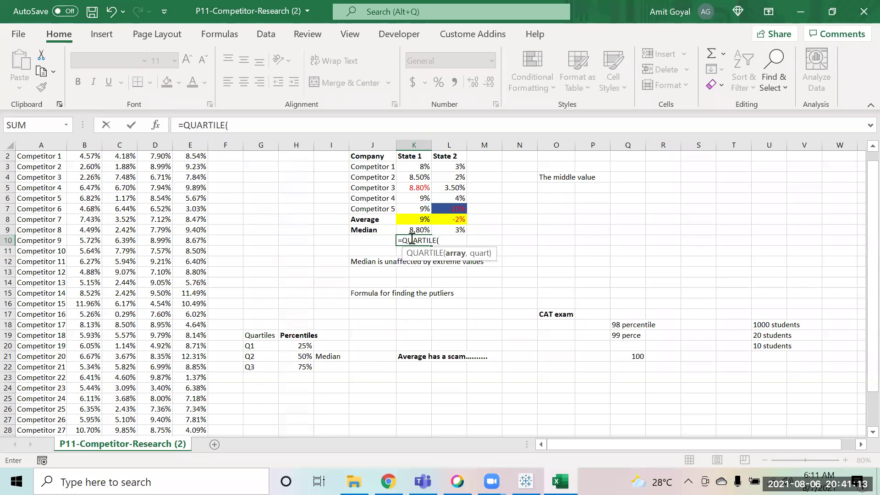
pyautogui.click(416, 165)
pyautogui.moveTo(417, 164); pyautogui.dragTo(415, 209)
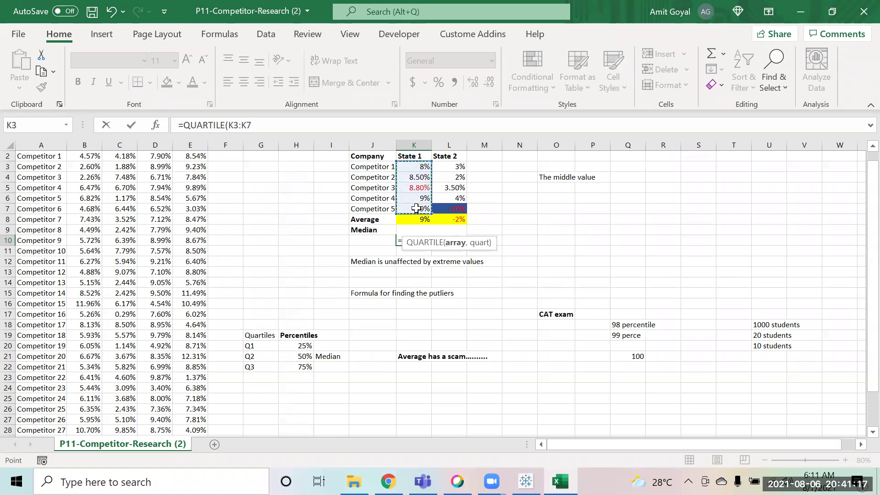
pyautogui.write(',')
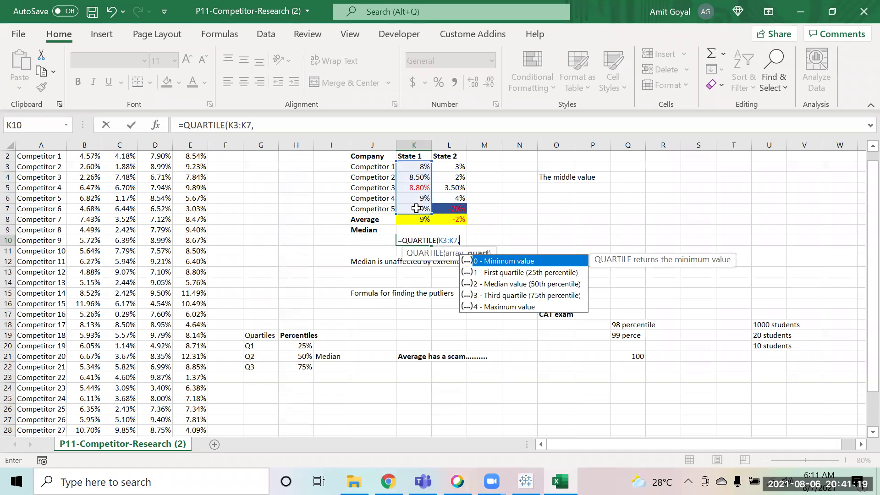
pyautogui.press('Down')
pyautogui.press('Tab')
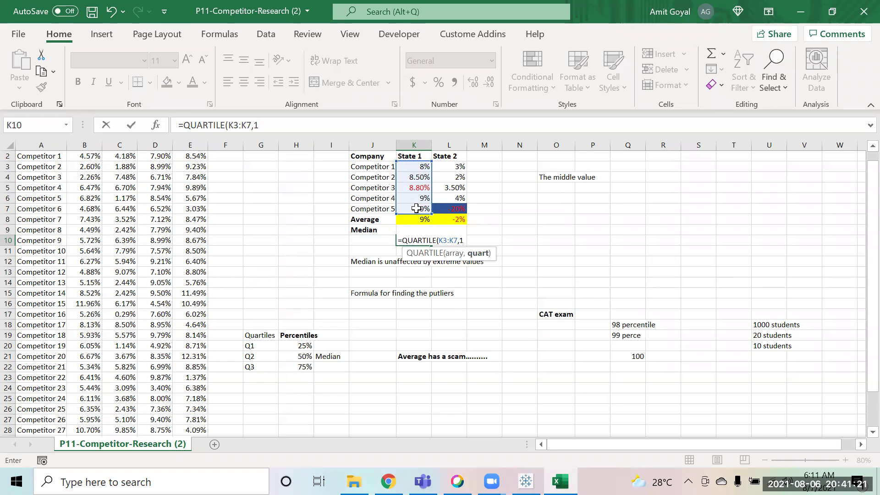
pyautogui.write(')')
pyautogui.press('Return')
pyautogui.press('Up')
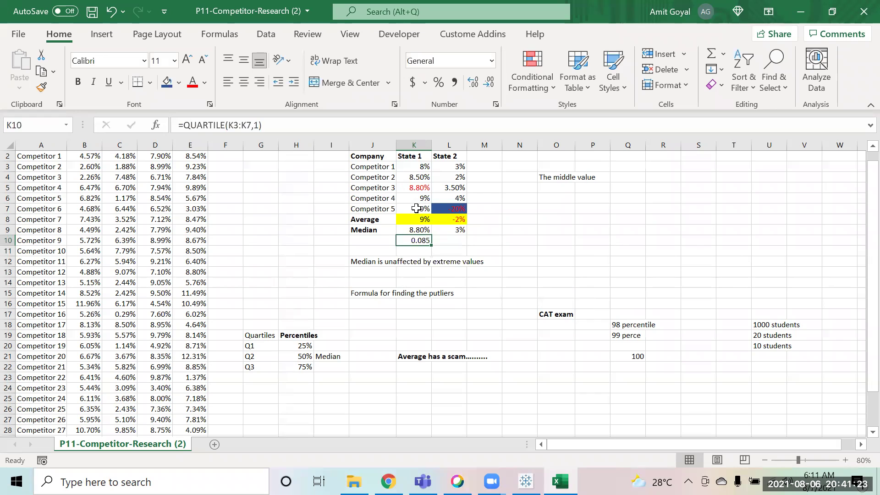
# Format the first quartile result in K10 as a percentage with two decimals.
pyautogui.click(439, 83)
pyautogui.click(472, 82)
pyautogui.click(473, 82)
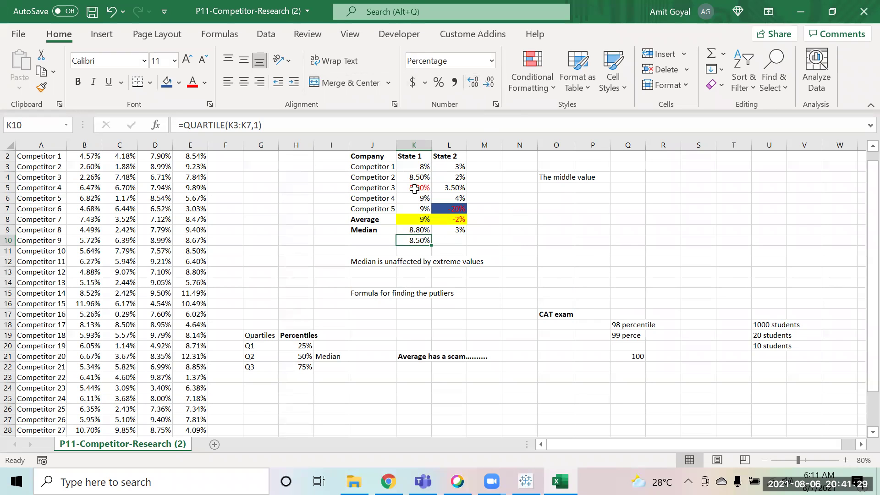
# Enter the row labels 25% in J10 and 75% in J11, below Median.
pyautogui.moveTo(415, 166); pyautogui.dragTo(415, 188)
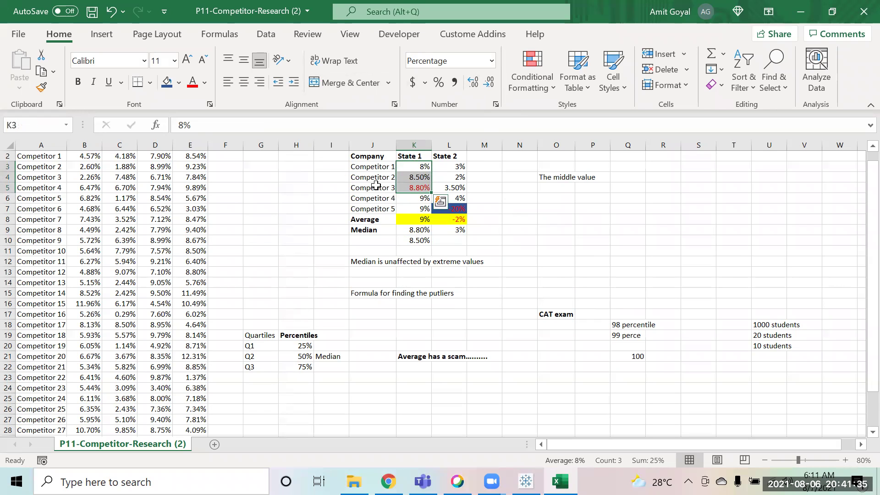
pyautogui.click(376, 236)
pyautogui.write('25')
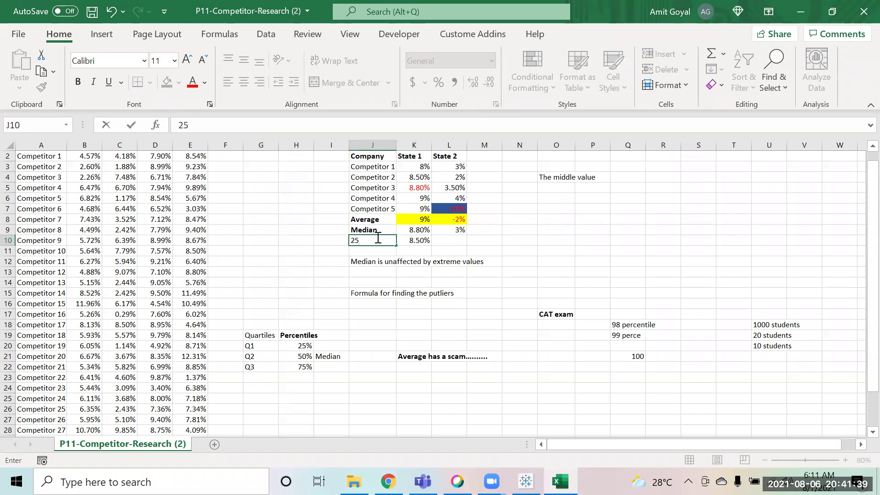
pyautogui.write('%')
pyautogui.press('Return')
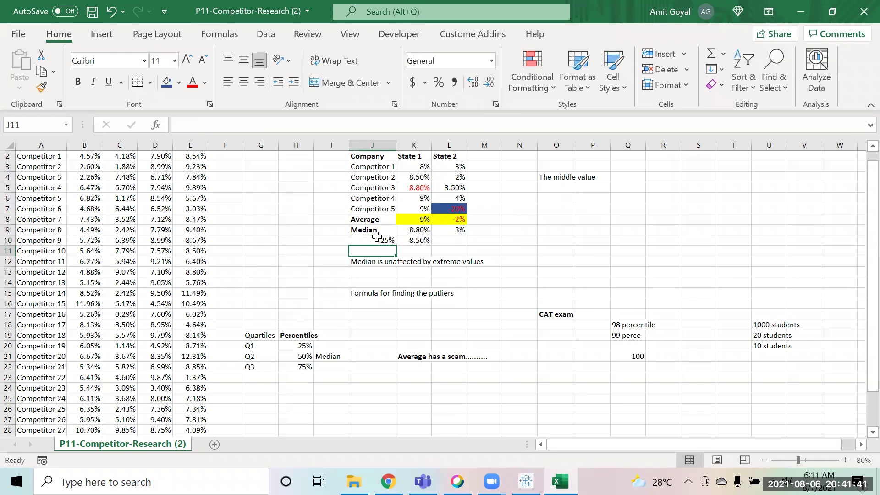
pyautogui.write('75')
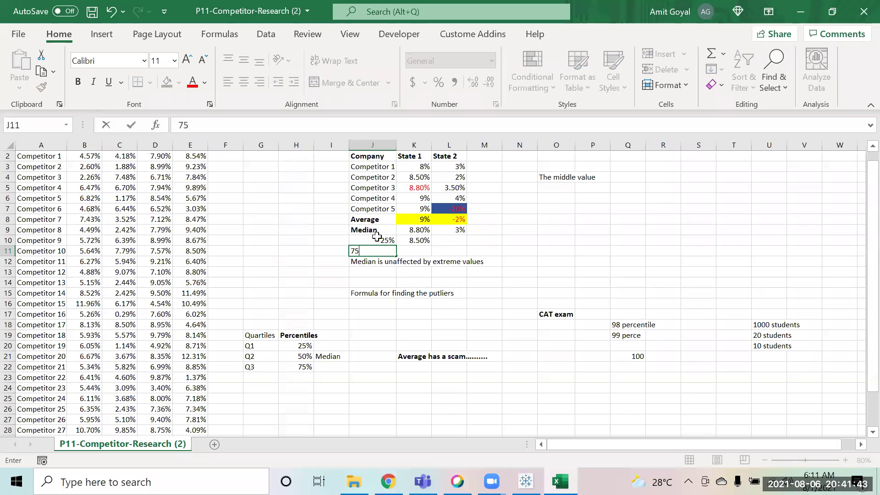
pyautogui.write('%')
pyautogui.press('Return')
pyautogui.press('Up')
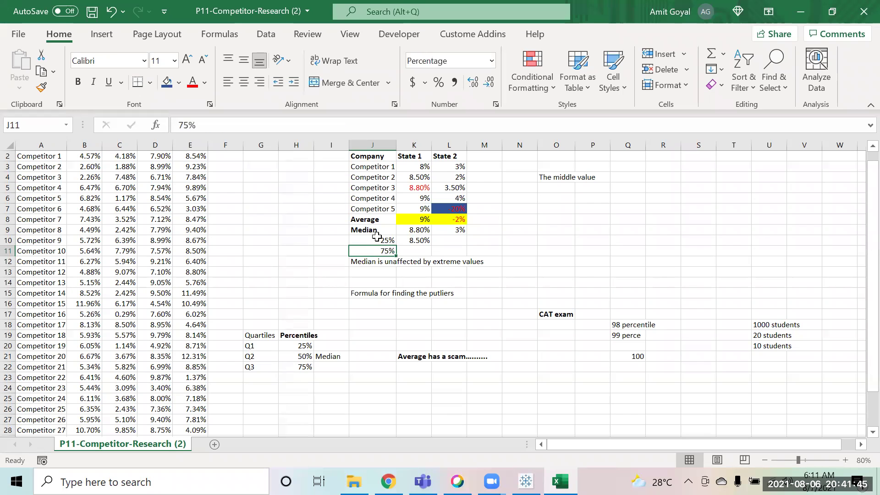
# Examine the upper half of the State 1 values in K5:K7, starting from the middle value.
pyautogui.press('Right')
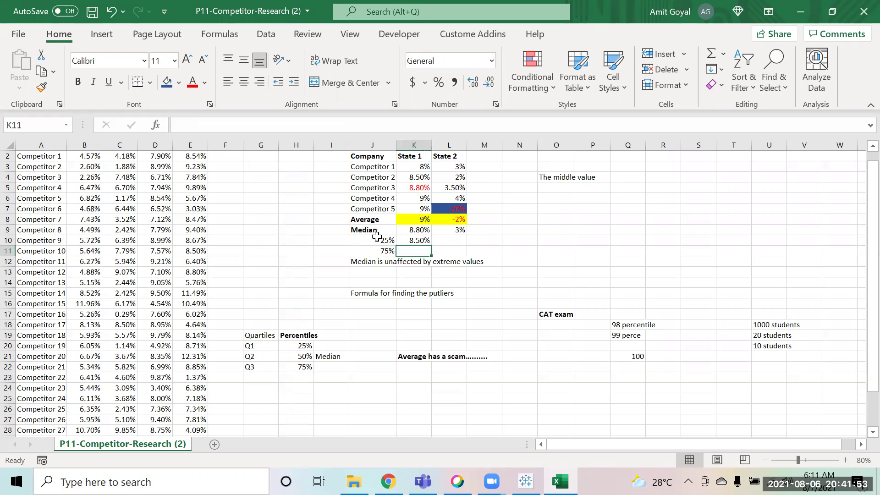
pyautogui.press('Up')
pyautogui.press('Up')
pyautogui.press('Up')
pyautogui.press('Up')
pyautogui.press('Up')
pyautogui.press('Up')
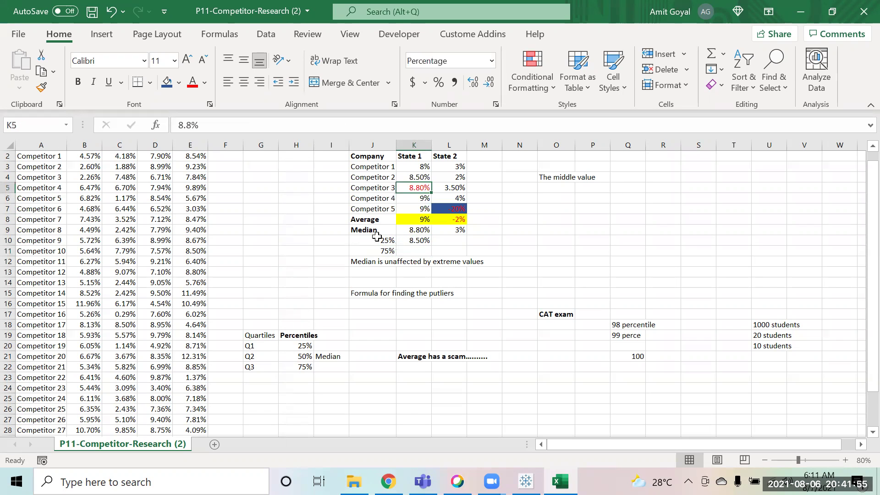
pyautogui.hotkey('shift', 'Down')
pyautogui.hotkey('shift', 'Down')
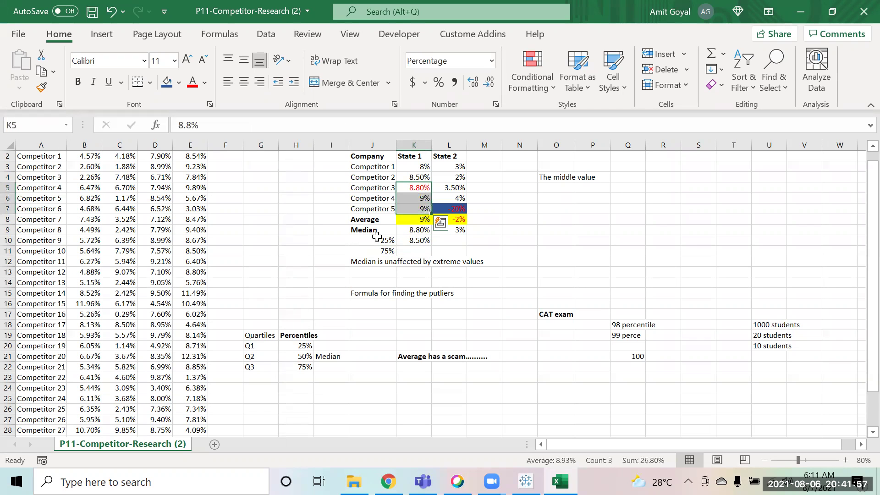
# Calculate the third quartile of the State 1 values in K11 with =QUARTILE(K3:K7,3).
pyautogui.press('Down')
pyautogui.press('Down')
pyautogui.press('Down')
pyautogui.press('Down')
pyautogui.press('Down')
pyautogui.press('Down')
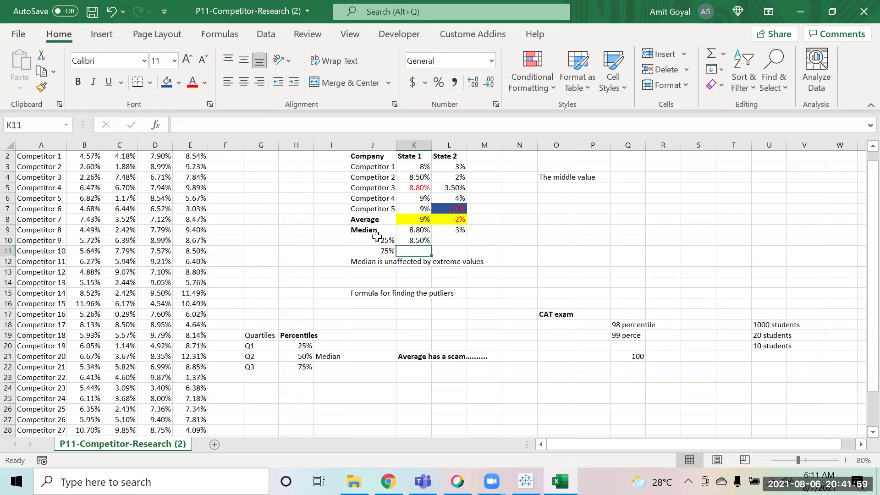
pyautogui.write('=quart')
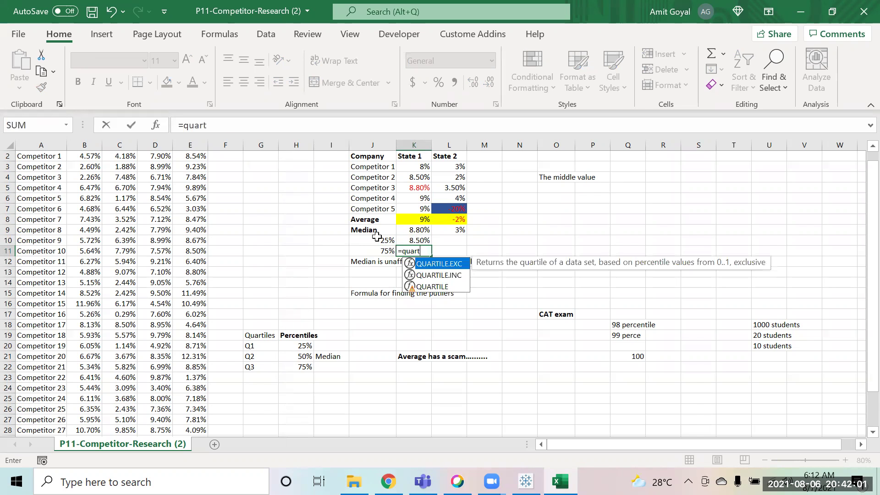
pyautogui.press('Tab')
pyautogui.press('Up')
pyautogui.press('Up')
pyautogui.press('Up')
pyautogui.press('Up')
pyautogui.hotkey('shift', 'Up')
pyautogui.hotkey('shift', 'Up')
pyautogui.hotkey('shift', 'Up')
pyautogui.hotkey('shift', 'Up')
pyautogui.write(',')
pyautogui.press('Down')
pyautogui.press('Down')
pyautogui.press('Down')
pyautogui.press('Tab')
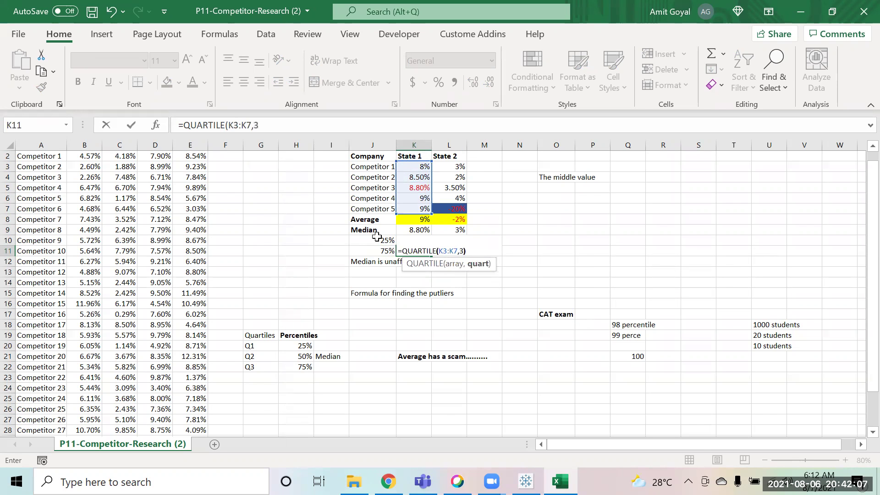
pyautogui.press('Return')
# Format the third quartile result in K11 as a percentage with two decimals.
pyautogui.press('Up')
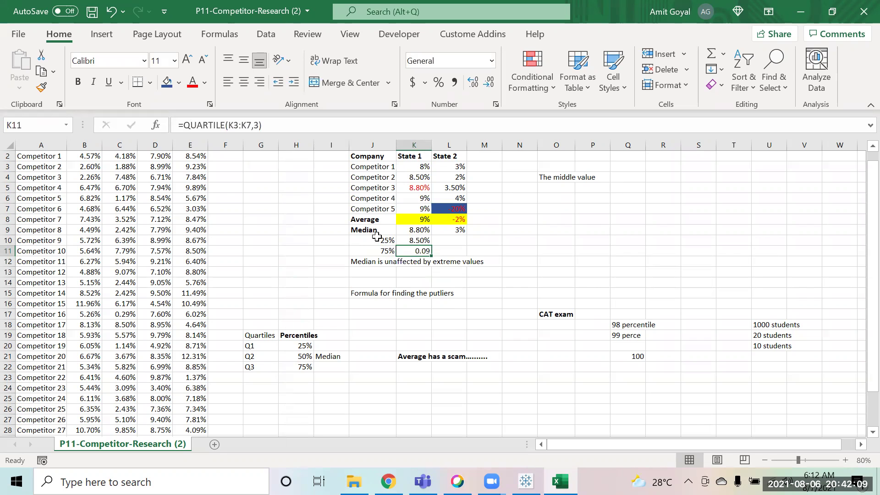
pyautogui.click(438, 81)
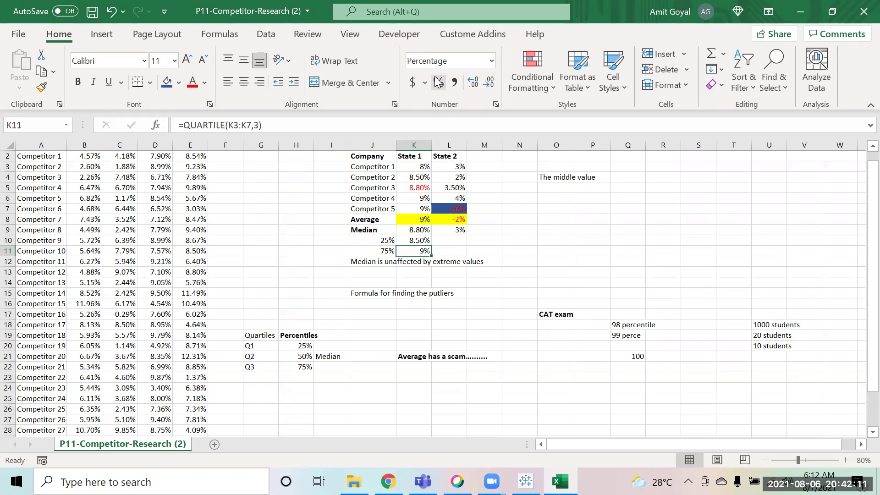
pyautogui.doubleClick(474, 83)
pyautogui.click(560, 177)
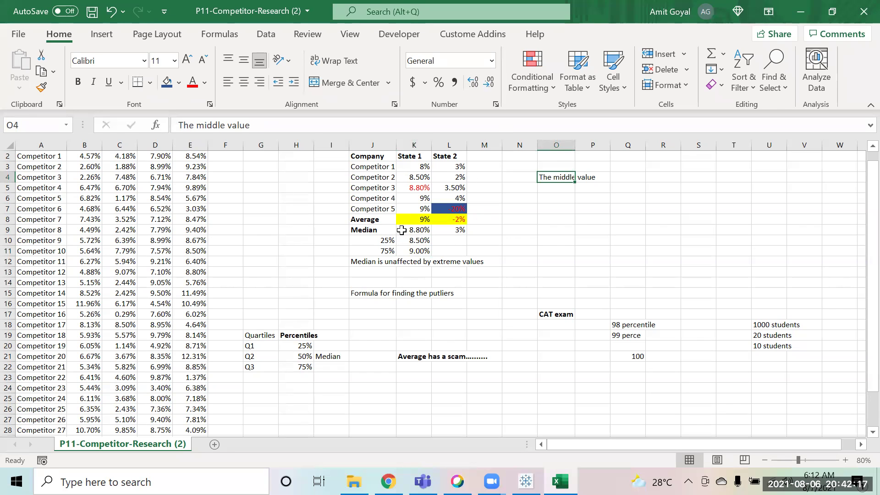
# Enlarge the font of the State 1 median and quartile results in K9:K11 to 14.
pyautogui.moveTo(411, 230); pyautogui.dragTo(411, 253)
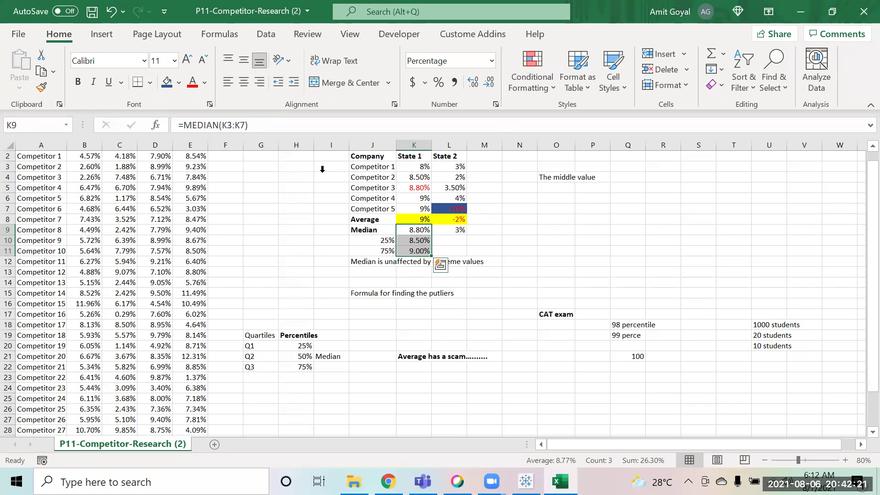
pyautogui.click(187, 60)
pyautogui.click(187, 60)
pyautogui.click(519, 204)
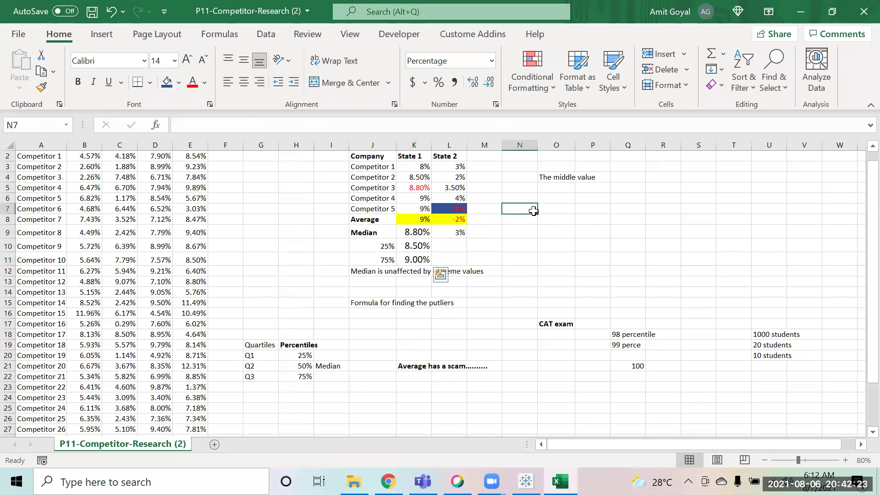
pyautogui.click(604, 255)
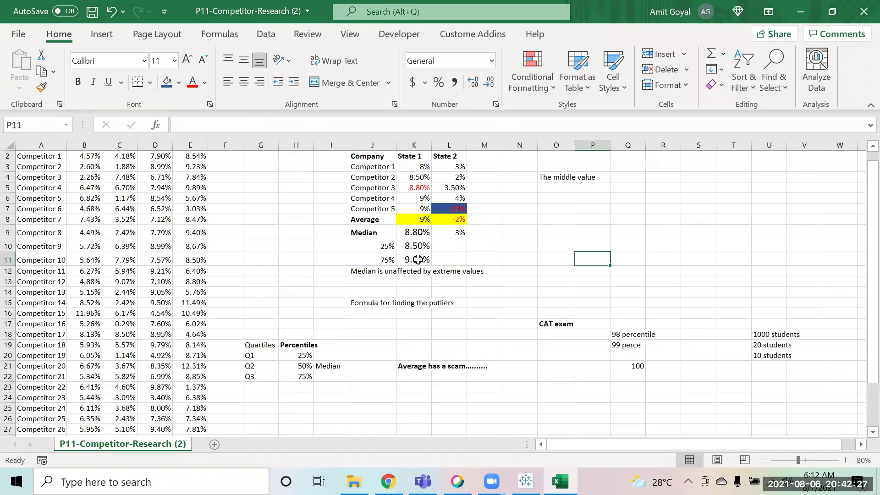
pyautogui.moveTo(415, 232); pyautogui.dragTo(418, 259)
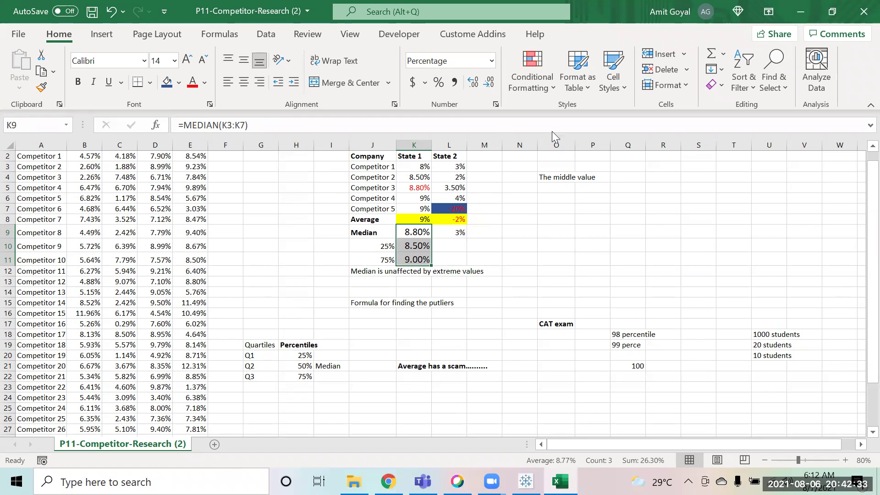
pyautogui.click(520, 259)
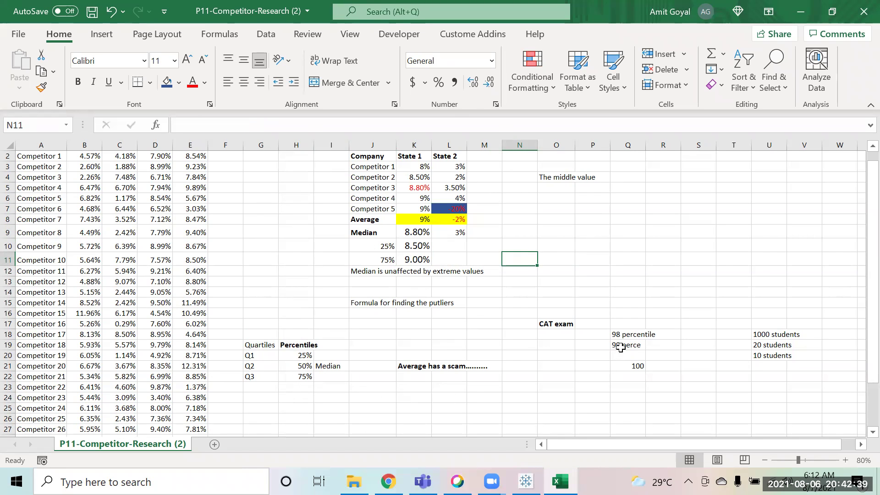
pyautogui.click(667, 263)
# Enter the label IQR in R9 and its full name, Inter Quartile Range, beside it in S9.
pyautogui.click(656, 232)
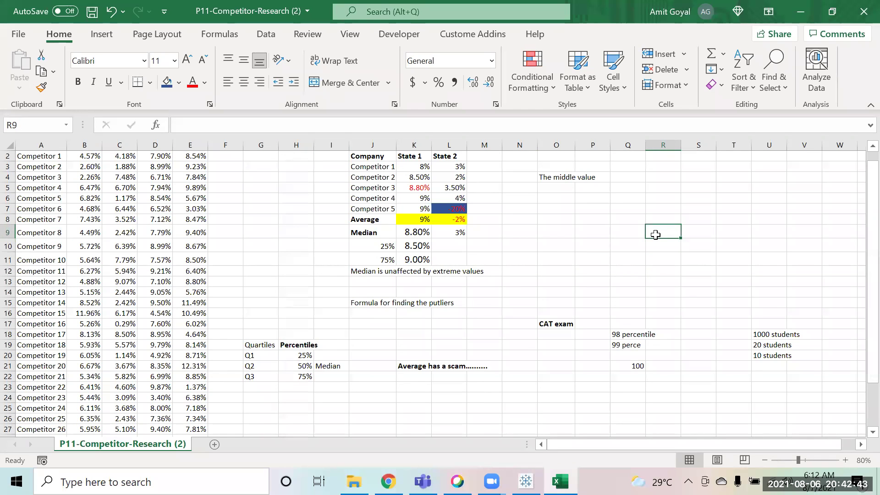
pyautogui.write('IQR')
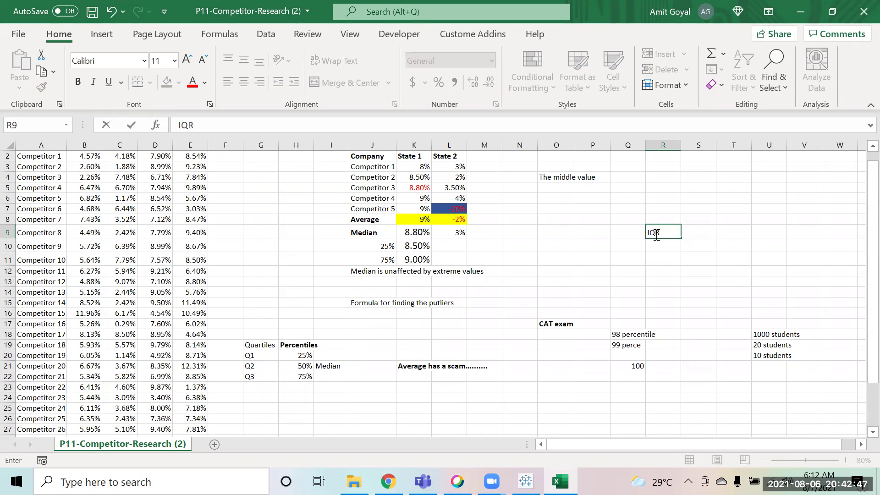
pyautogui.hotkey('ctrl', 'Return')
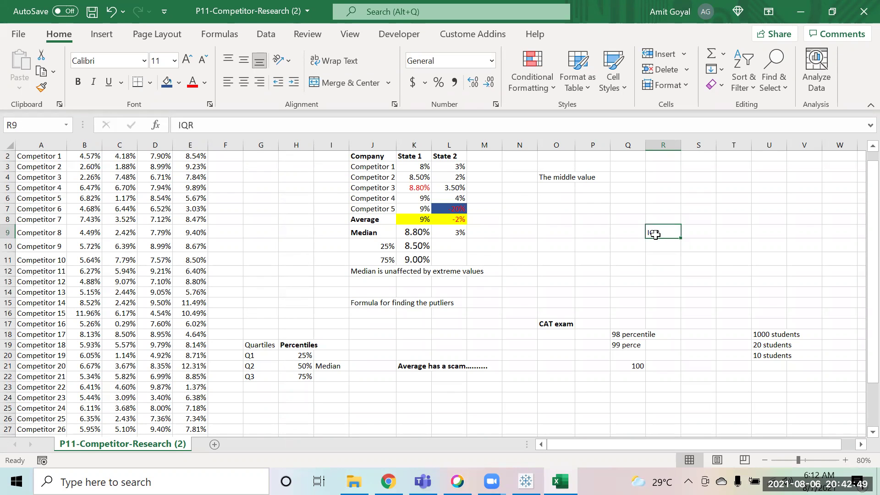
pyautogui.press('Down')
pyautogui.press('Up')
pyautogui.press('Right')
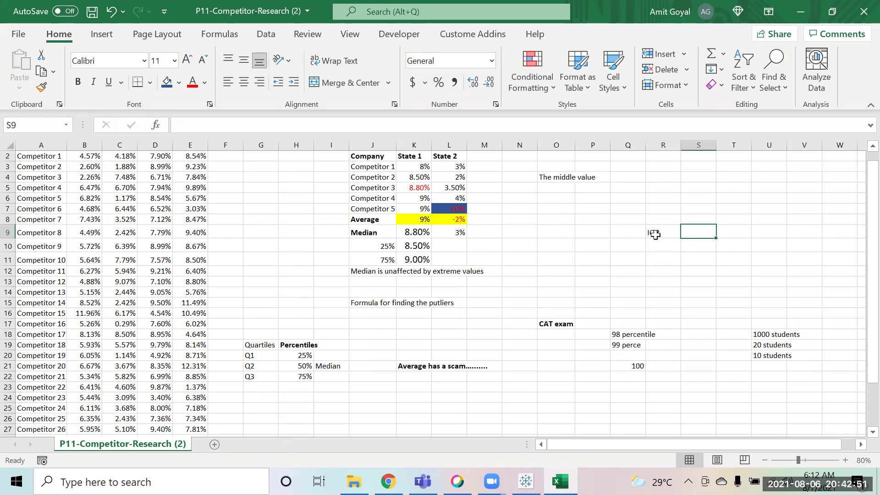
pyautogui.write('Inter Qua')
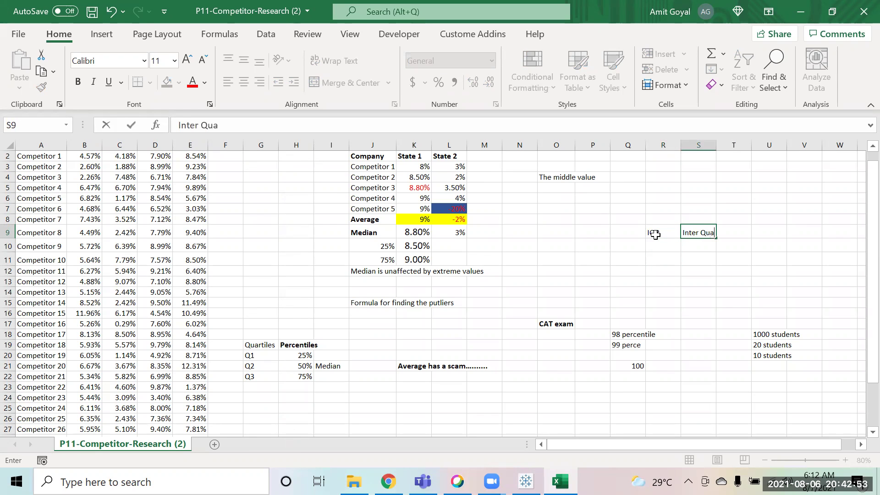
pyautogui.write('rtile Range')
pyautogui.press('Return')
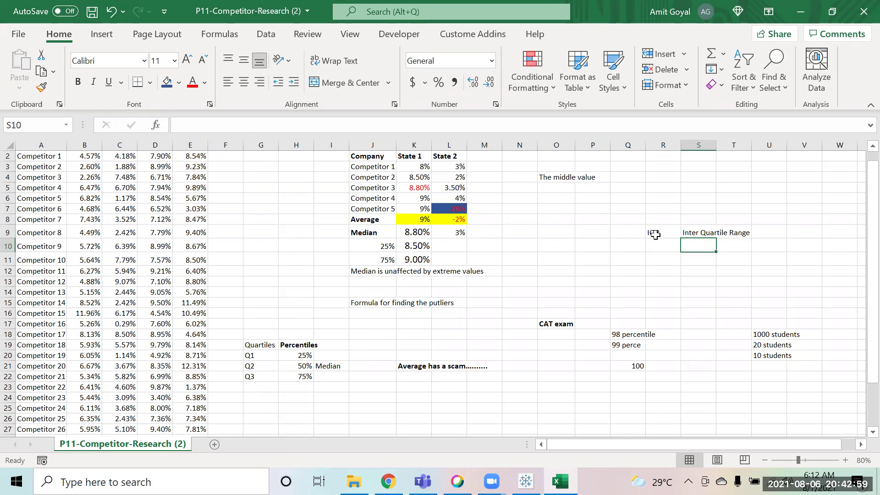
# Enter the interquartile range formula =Q3-Q1 in S10 as plain text so it is not calculated.
pyautogui.write('=')
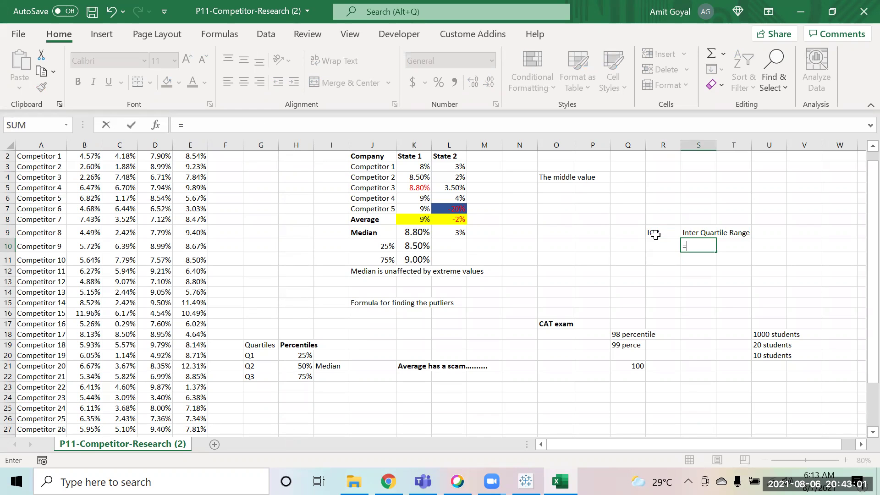
pyautogui.write('Q')
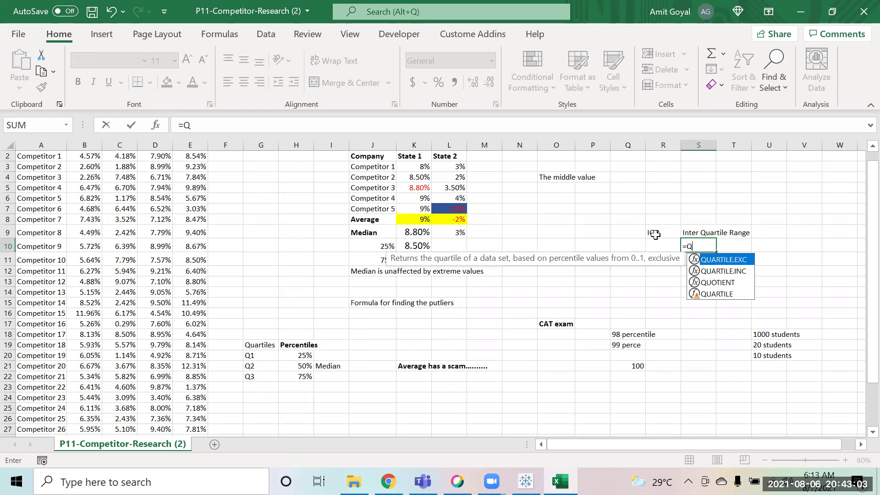
pyautogui.write('3-Q1')
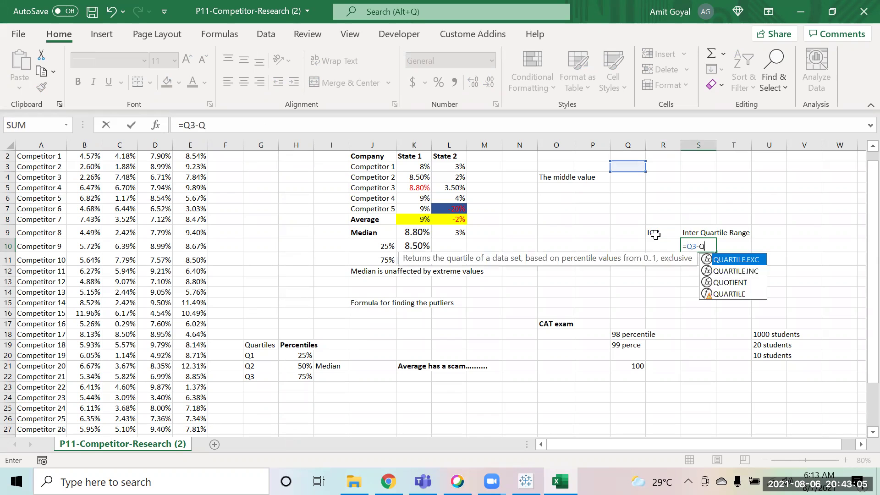
pyautogui.press('Return')
pyautogui.press('Up')
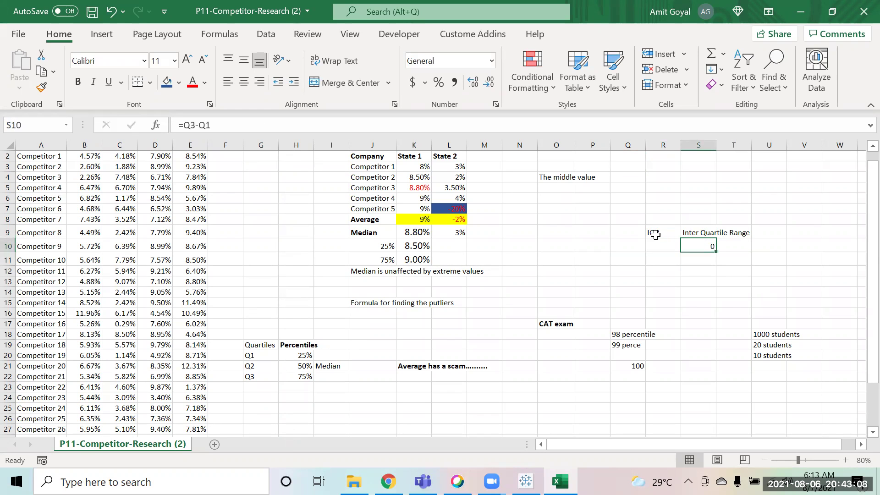
pyautogui.click(178, 125)
pyautogui.write("'")
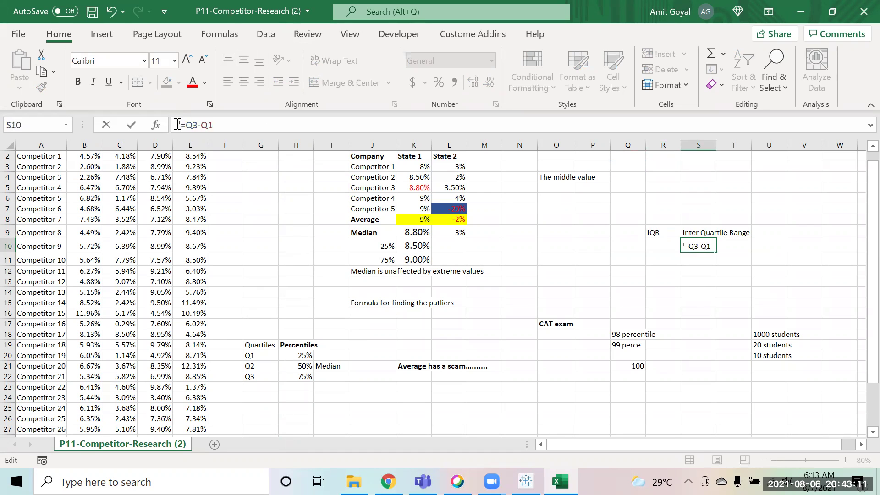
pyautogui.press('Return')
# Examine the State 1 values in column K and the quartile formula in K11 for the interquartile range calculation.
pyautogui.press('Down')
pyautogui.press('Up')
pyautogui.press('Up')
pyautogui.press('Up')
pyautogui.press('Up')
pyautogui.press('Down')
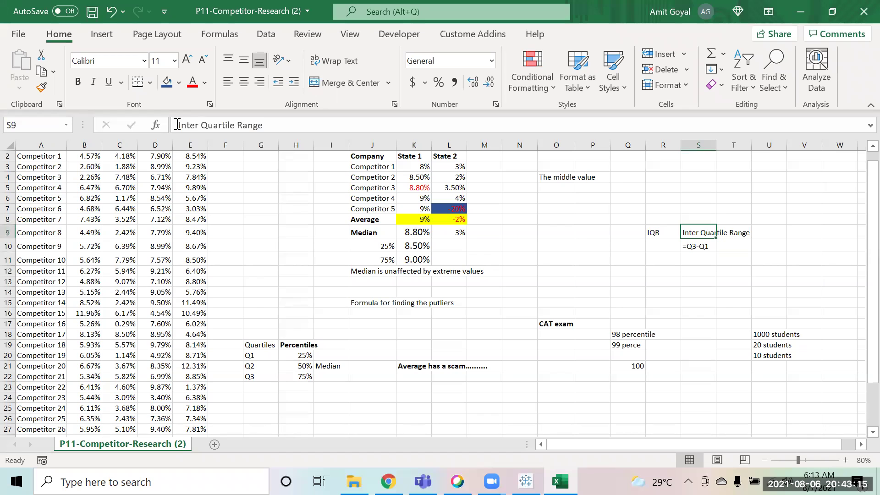
pyautogui.press('Down')
pyautogui.press('Left')
pyautogui.press('Left')
pyautogui.press('Left')
pyautogui.press('Left')
pyautogui.press('Left')
pyautogui.press('Left')
pyautogui.press('Left')
pyautogui.press('Left')
pyautogui.press('Left')
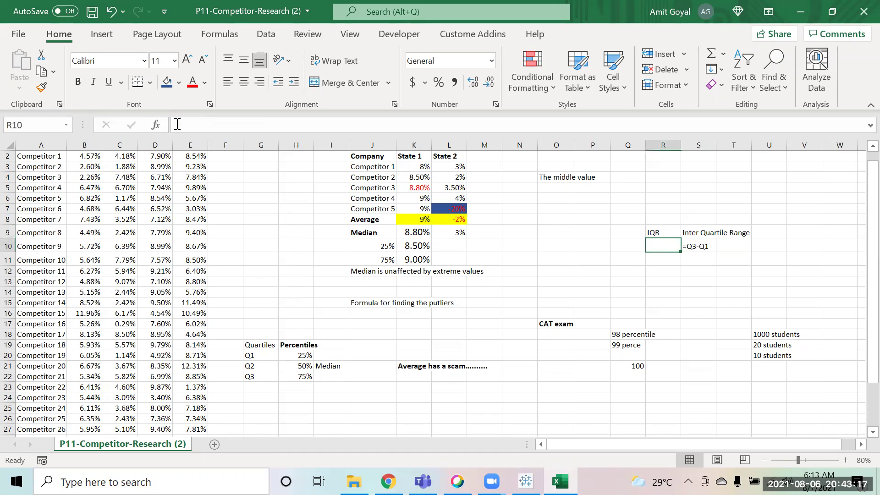
pyautogui.press('Right')
pyautogui.press('Up')
pyautogui.press('Up')
pyautogui.press('Up')
pyautogui.press('Up')
pyautogui.press('Up')
pyautogui.press('Up')
pyautogui.press('Up')
pyautogui.press('Up')
pyautogui.press('Down')
pyautogui.press('Down')
pyautogui.press('Down')
pyautogui.press('Down')
pyautogui.press('Down')
pyautogui.press('Down')
pyautogui.press('Down')
pyautogui.press('Down')
pyautogui.press('Down')
pyautogui.press('Down')
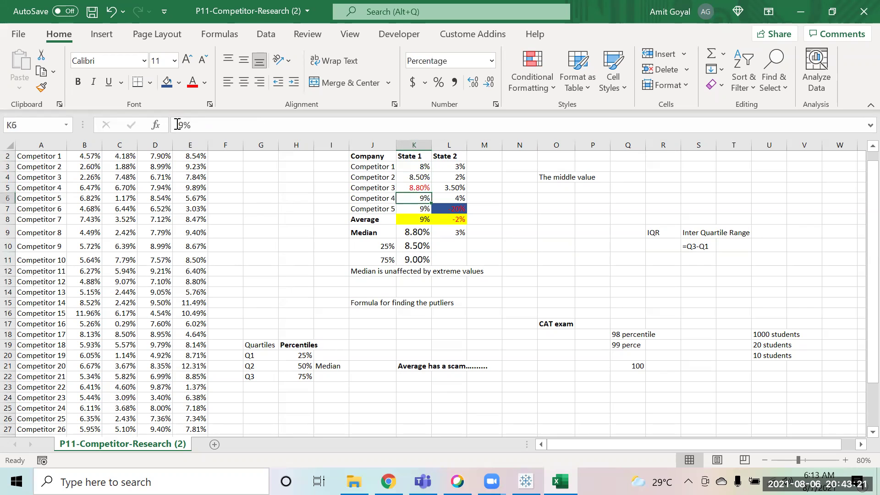
pyautogui.press('Up')
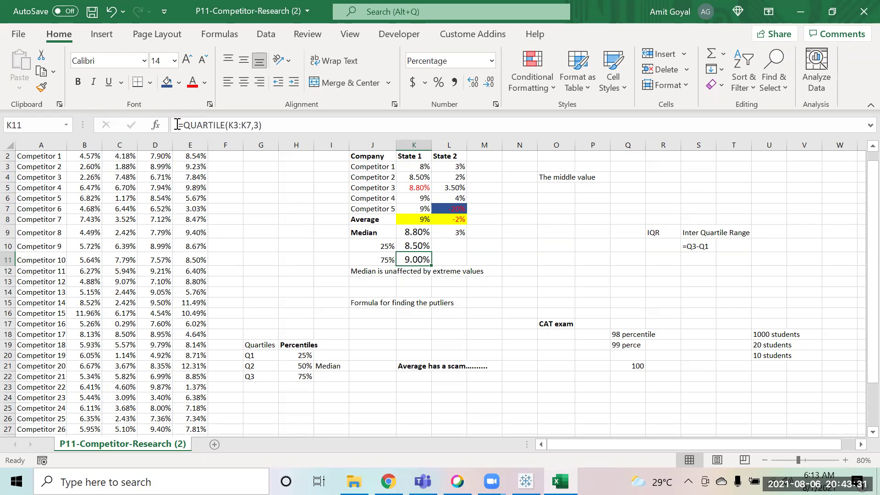
pyautogui.click(177, 124)
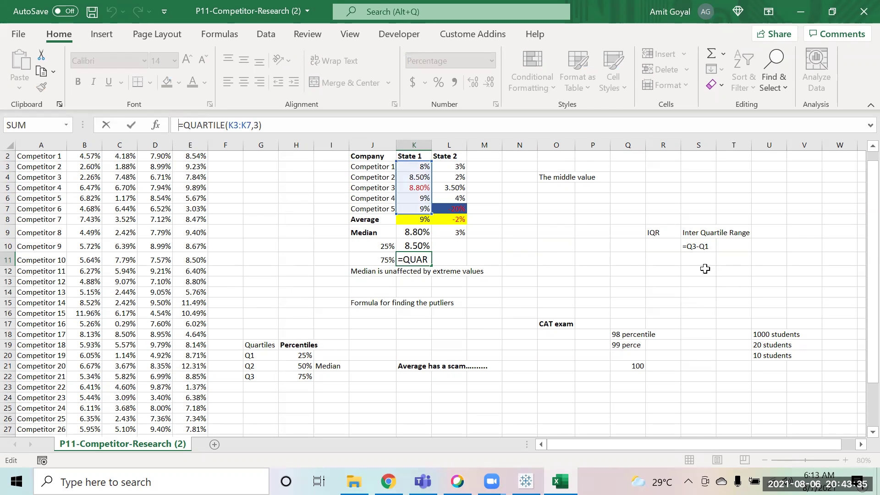
pyautogui.write('=')
pyautogui.click(734, 246)
pyautogui.press('Escape')
# Enter the interquartile range value 0.5 in T10, next to the =Q3-Q1 text.
pyautogui.click(735, 246)
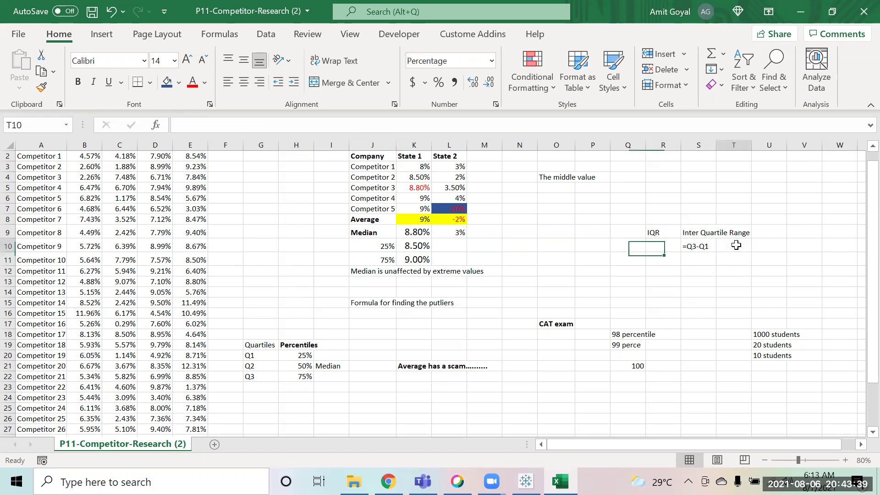
pyautogui.write('0.5')
pyautogui.press('Return')
pyautogui.press('Return')
pyautogui.press('Return')
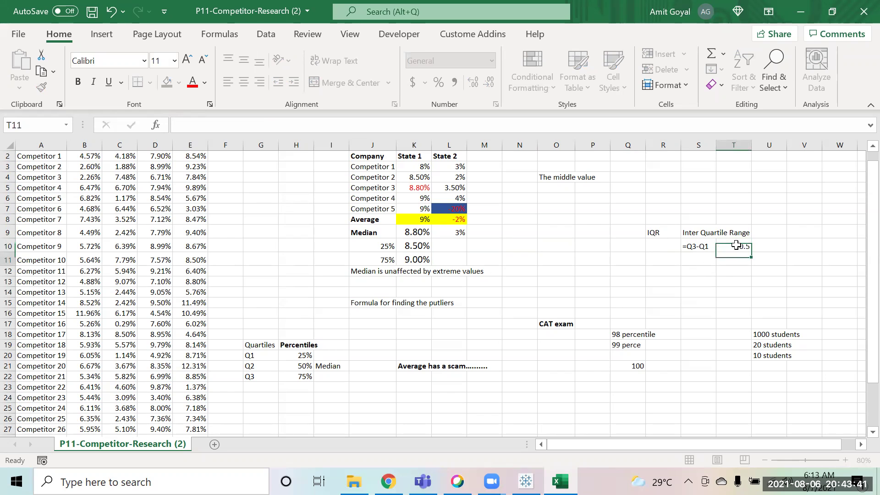
# Multiply the interquartile range by 1.5 in S12 with =1.5*T10.
pyautogui.press('Left')
pyautogui.press('Up')
pyautogui.press('Up')
pyautogui.press('Up')
pyautogui.press('Down')
pyautogui.press('Down')
pyautogui.write('=')
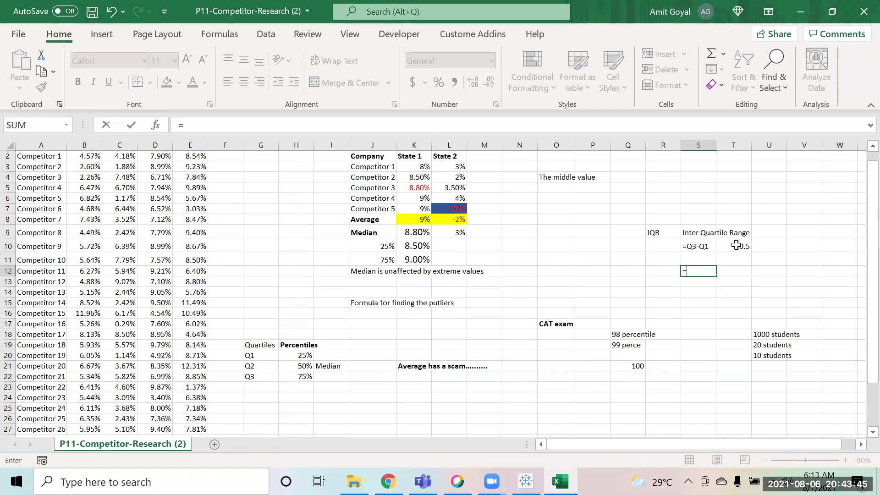
pyautogui.write('1.5')
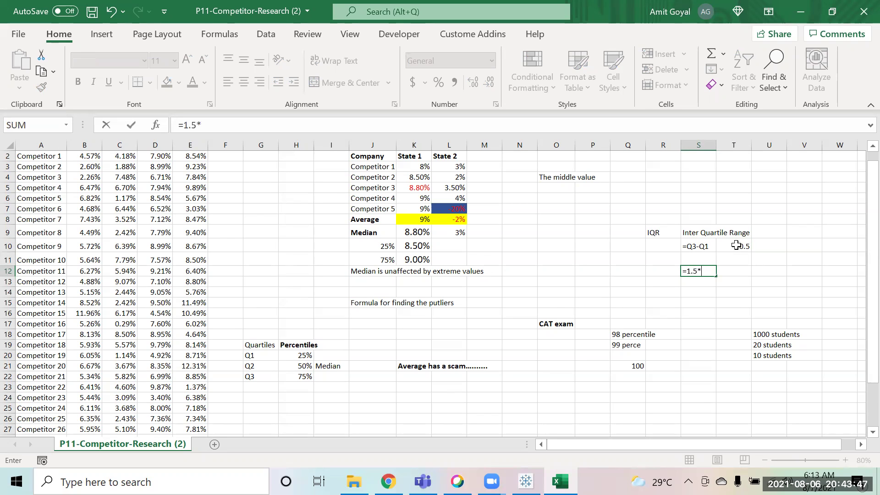
pyautogui.write('*')
pyautogui.click(736, 246)
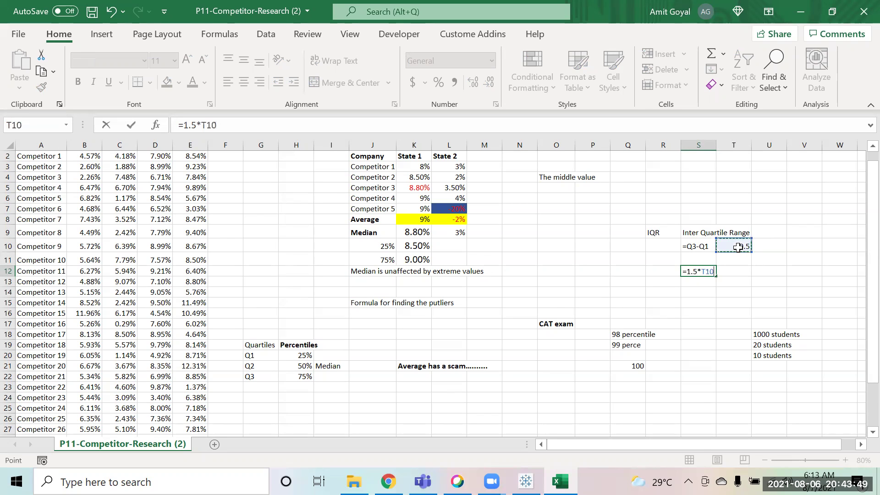
pyautogui.press('Return')
pyautogui.click(705, 272)
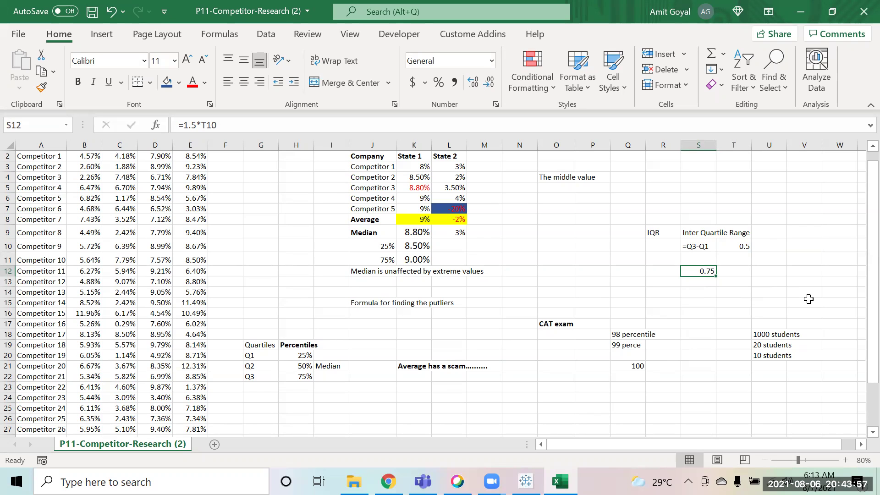
# Note the multiplication 1.5*T10 as plain text in T12, next to its calculated value.
pyautogui.click(663, 271)
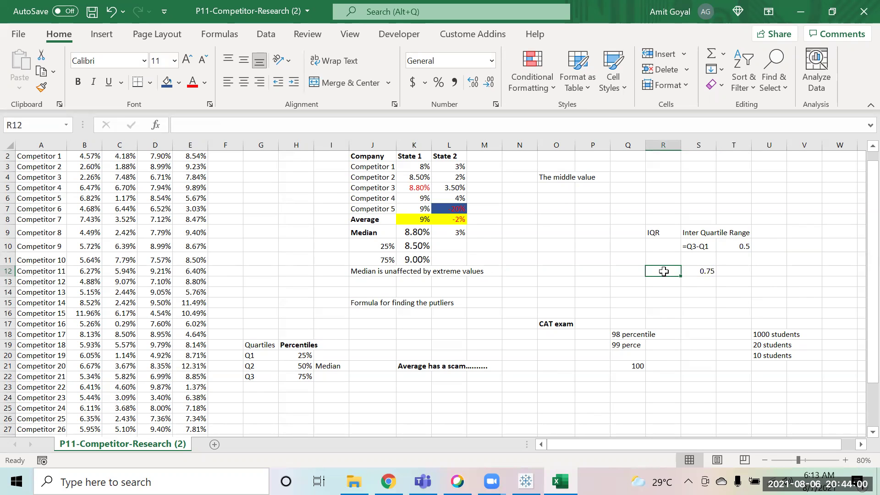
pyautogui.click(728, 273)
pyautogui.write("='15.5")
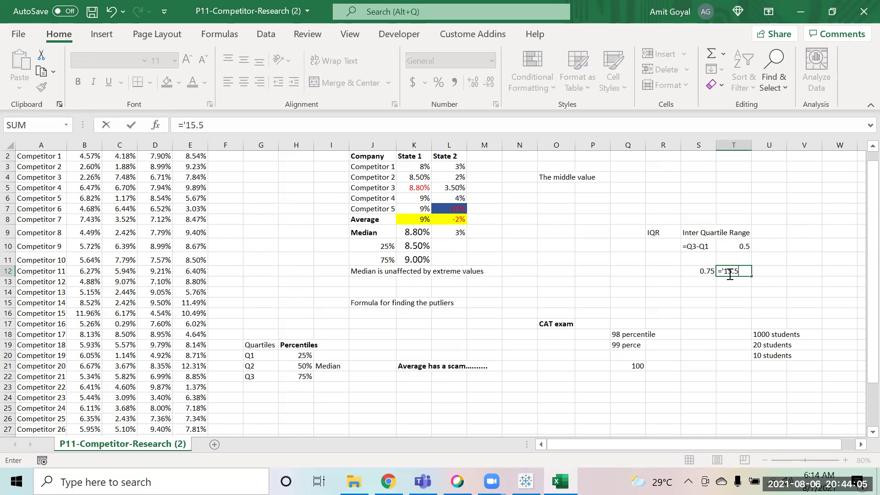
pyautogui.press('BackSpace')
pyautogui.press('BackSpace')
pyautogui.press('BackSpace')
pyautogui.write('5*')
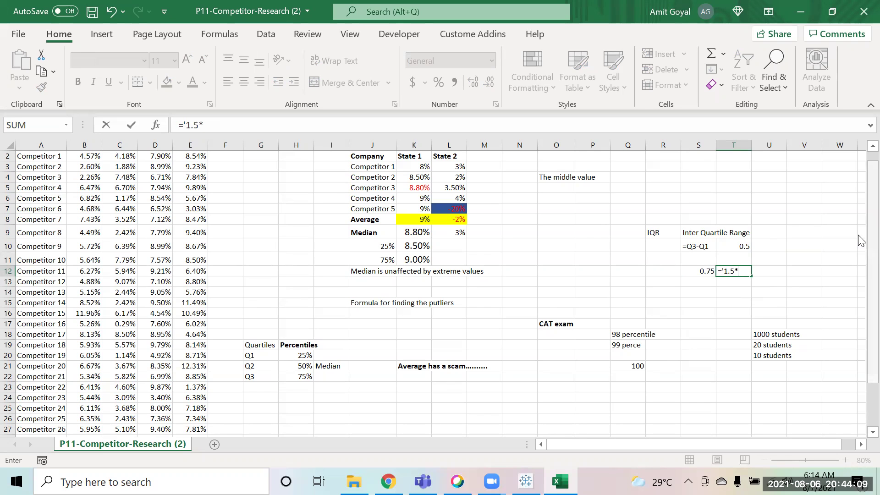
pyautogui.click(733, 248)
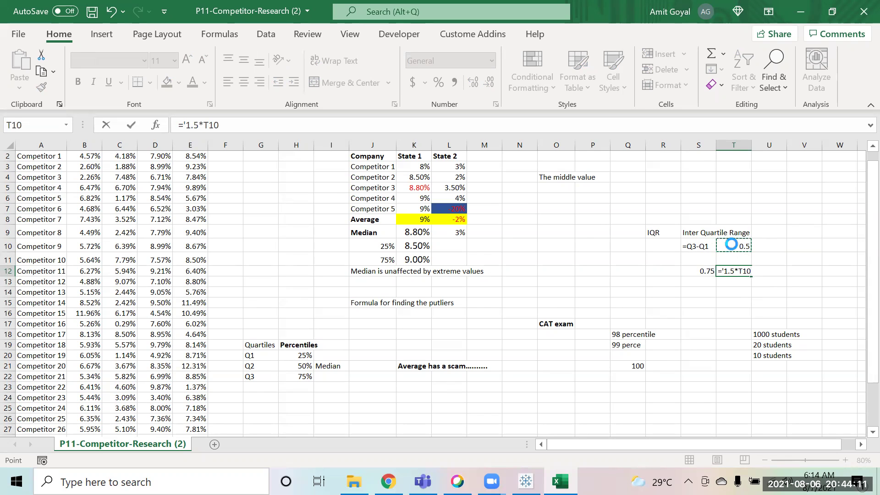
pyautogui.press('Return')
pyautogui.press('Return')
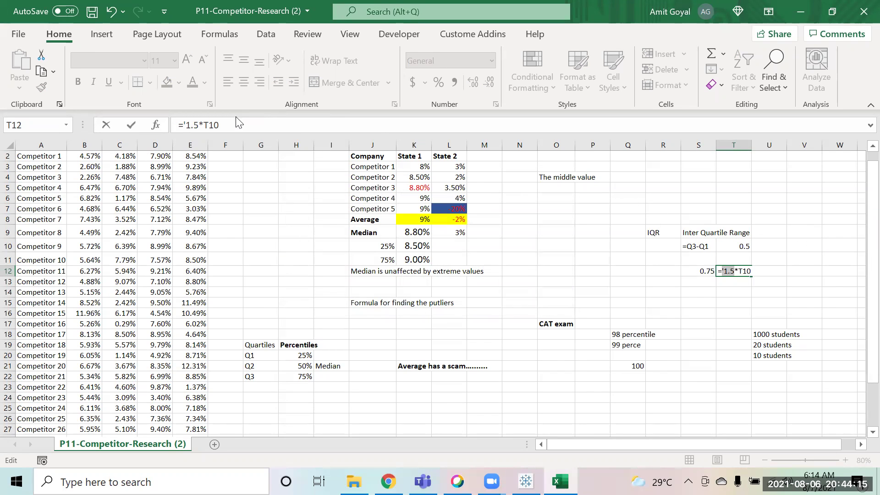
pyautogui.click(182, 130)
pyautogui.press('BackSpace')
pyautogui.press('Return')
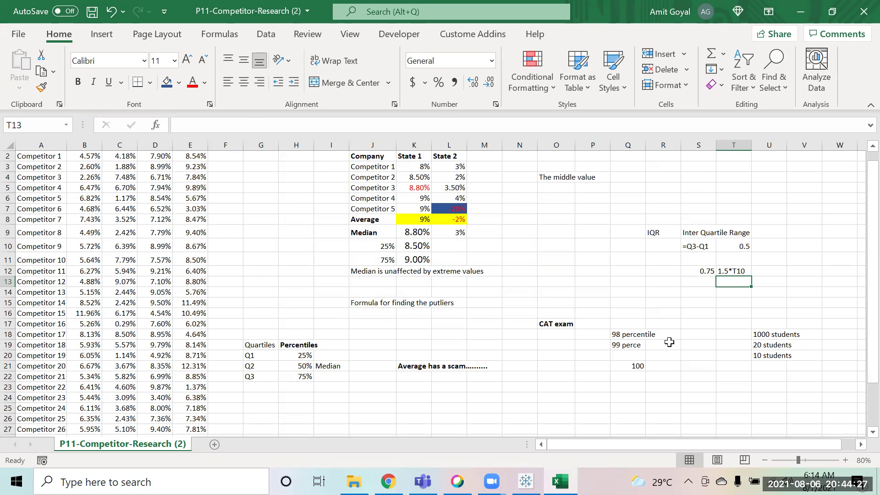
# Label R13 as Q1 and R14 as Q3 below the interquartile range calculation.
pyautogui.press('Left')
pyautogui.press('Left')
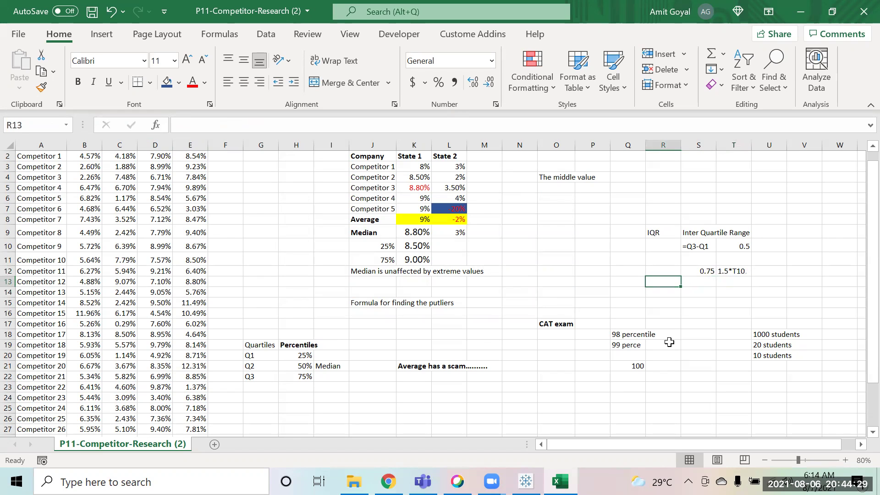
pyautogui.write('Q')
pyautogui.press('Return')
pyautogui.press('Up')
pyautogui.write('Q1')
pyautogui.press('Return')
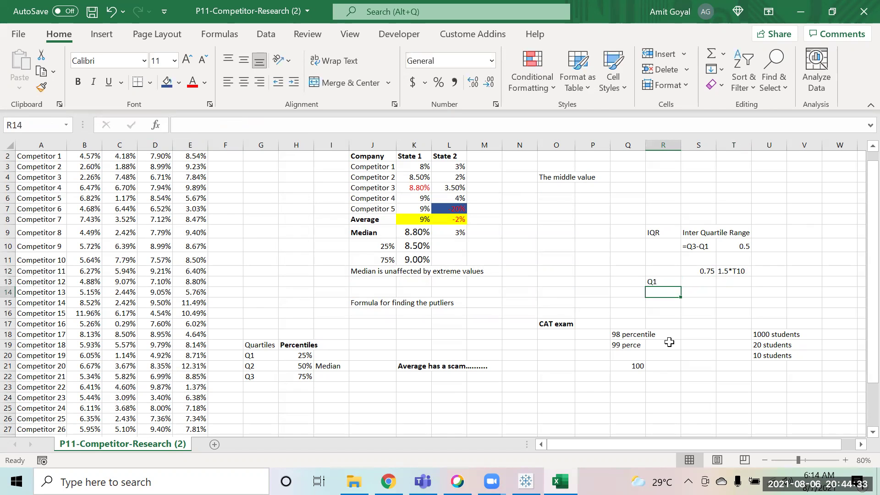
pyautogui.write('Q3')
pyautogui.press('Return')
# Enter the first quartile value 8.5 in S13, beside the Q1 label.
pyautogui.press('Up')
pyautogui.press('Up')
pyautogui.press('Down')
pyautogui.press('Up')
pyautogui.press('Right')
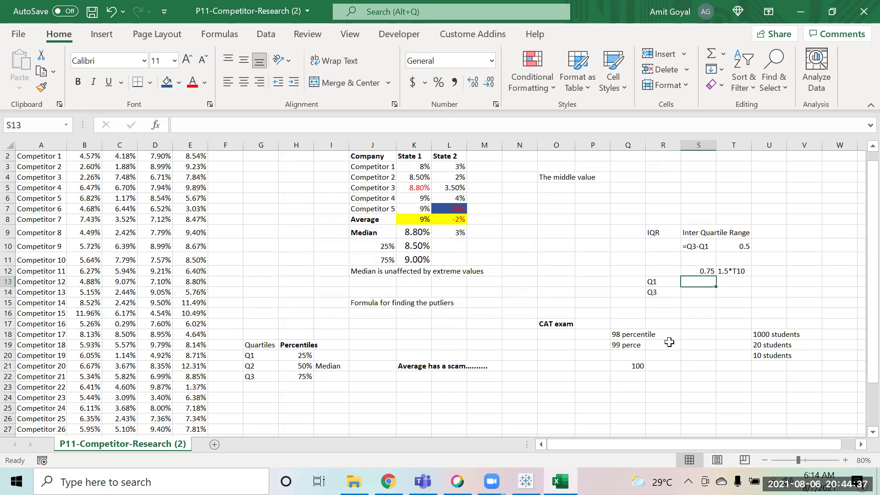
pyautogui.write('8.5')
pyautogui.press('Return')
# Calculate the lower outlier limit in T13 with =S13-S12.
pyautogui.press('Up')
pyautogui.press('Left')
pyautogui.press('Right')
pyautogui.press('Right')
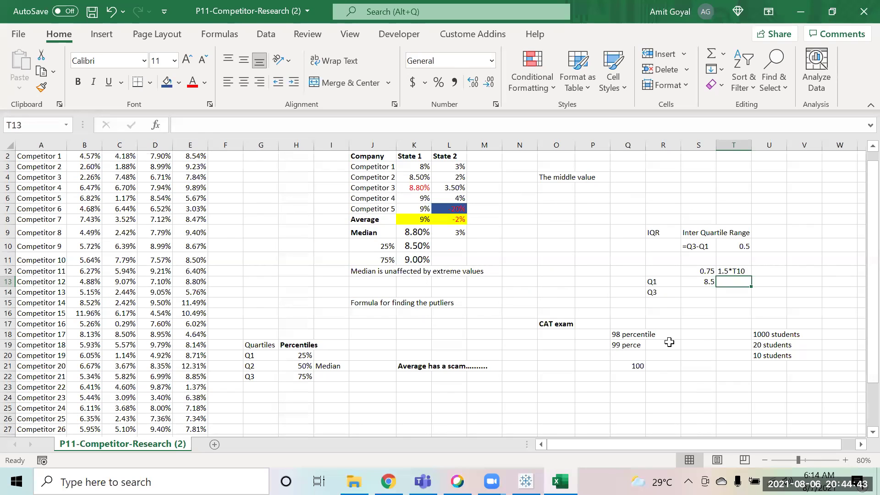
pyautogui.write('=')
pyautogui.press('Left')
pyautogui.write('-')
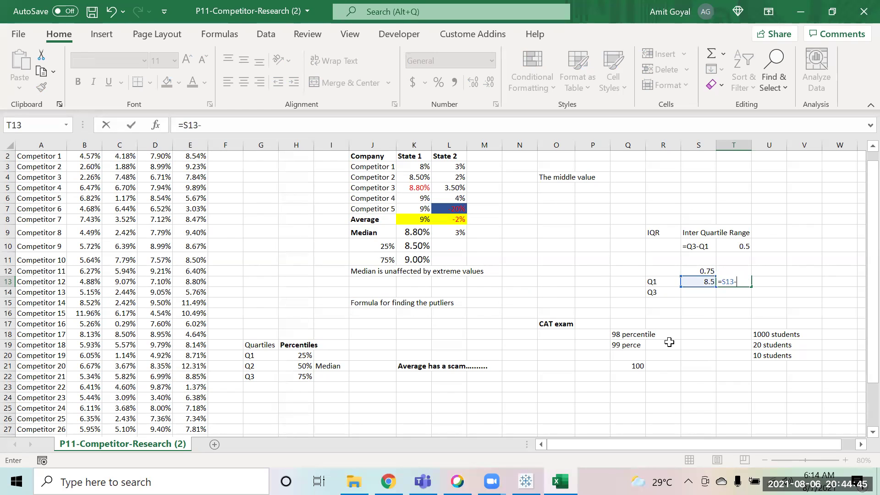
pyautogui.click(704, 270)
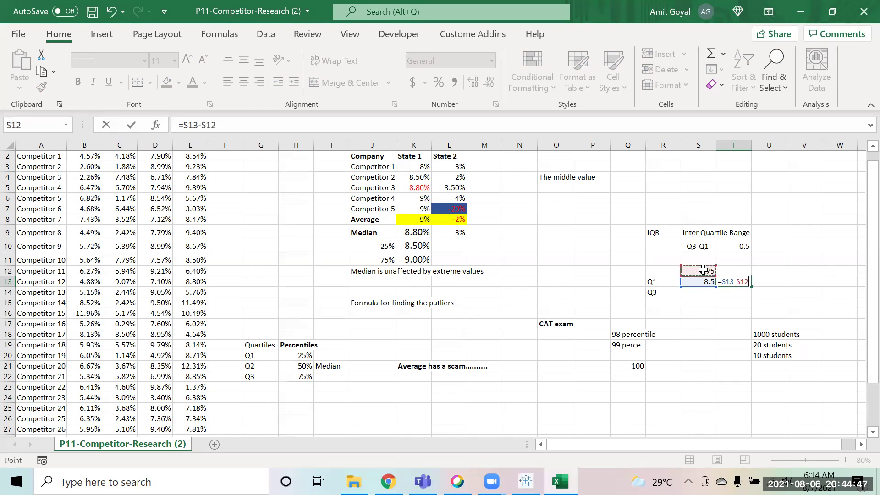
pyautogui.press('Return')
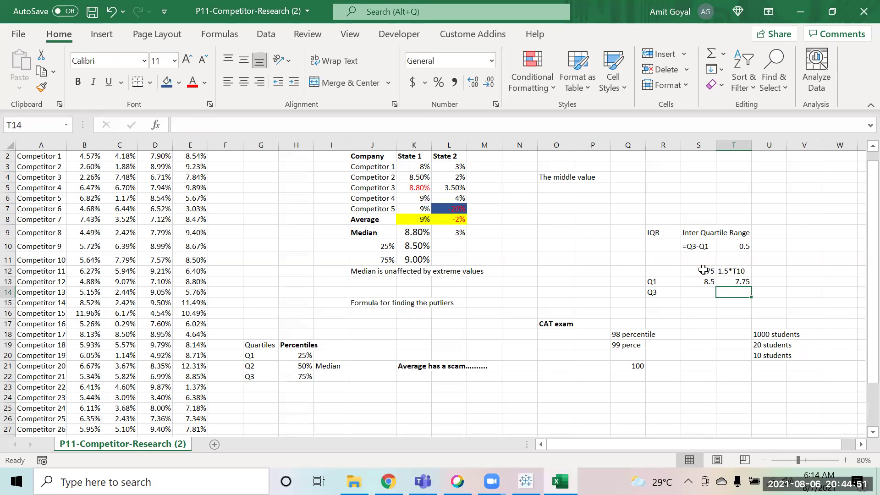
# Examine the =Q3-Q1 text, the State 1 first quartile formula in K10 and the lower limit in T13.
pyautogui.press('Left')
pyautogui.press('Left')
pyautogui.press('Left')
pyautogui.press('Right')
pyautogui.press('Right')
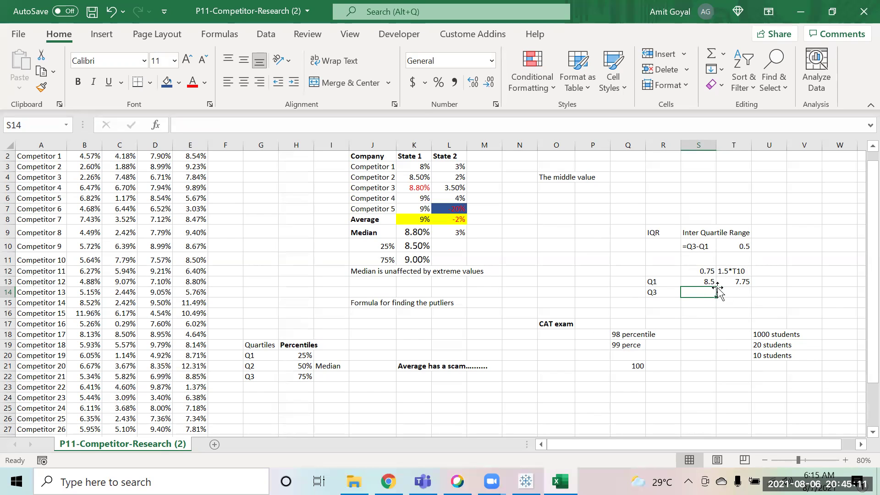
pyautogui.click(702, 246)
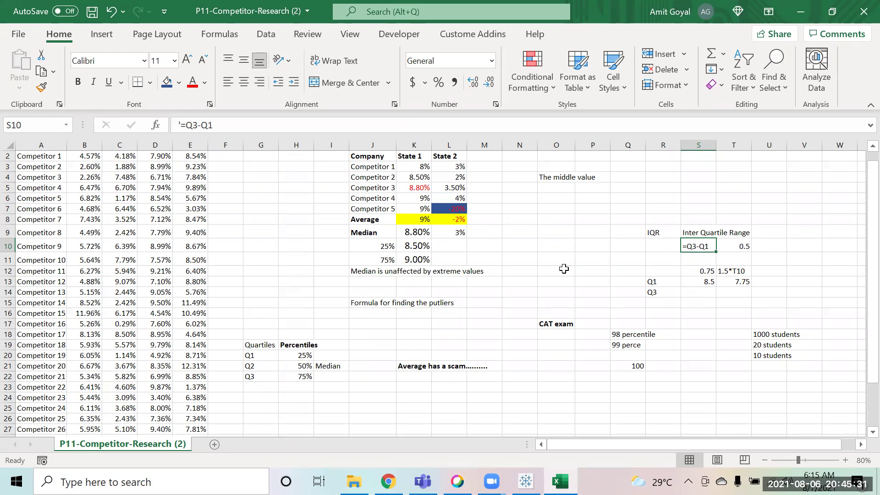
pyautogui.click(412, 246)
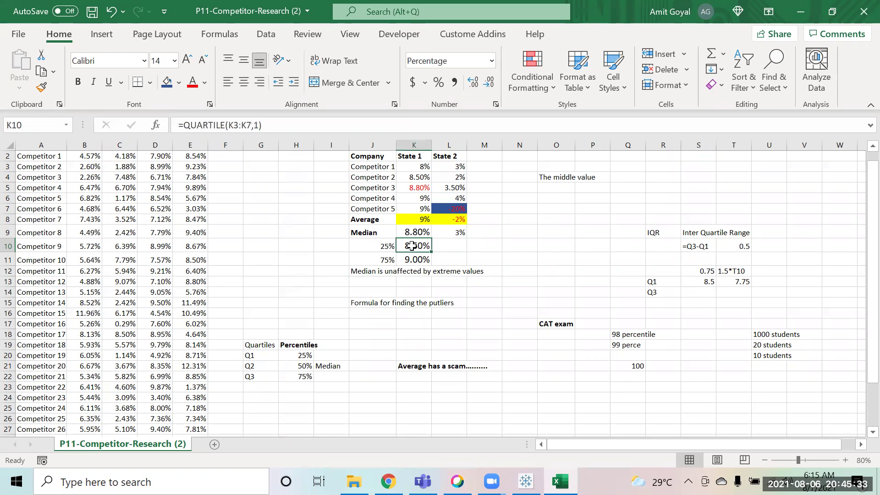
pyautogui.click(706, 280)
pyautogui.click(736, 281)
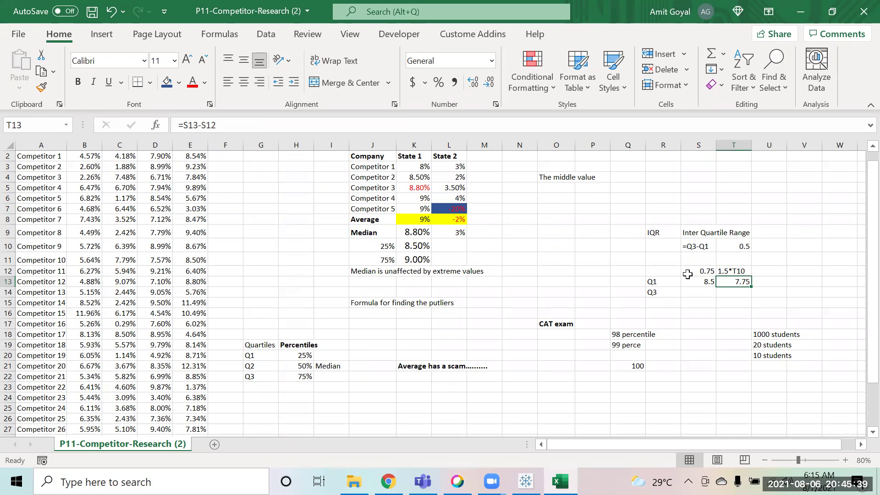
# Enter 9% as the third quartile value in S14, beside the Q3 label.
pyautogui.click(700, 292)
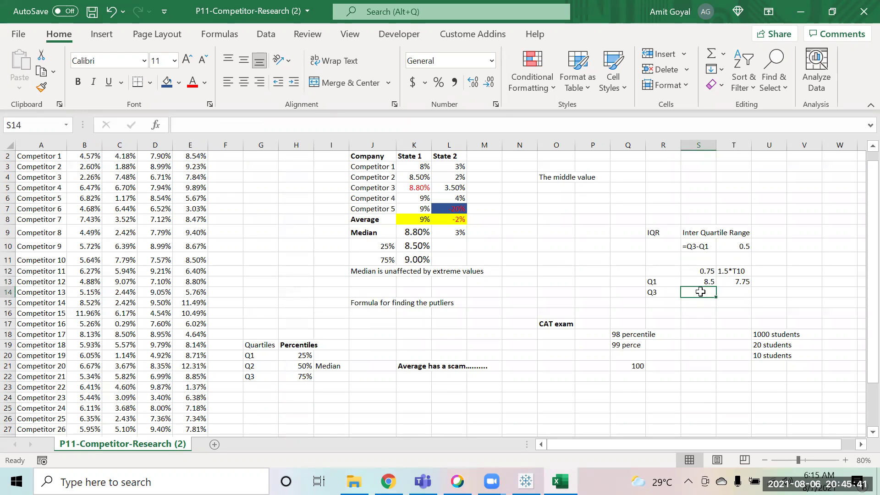
pyautogui.write('9%')
pyautogui.press('Return')
pyautogui.press('Up')
# Calculate the upper outlier limit in T14 with =S14+S12.
pyautogui.press('Right')
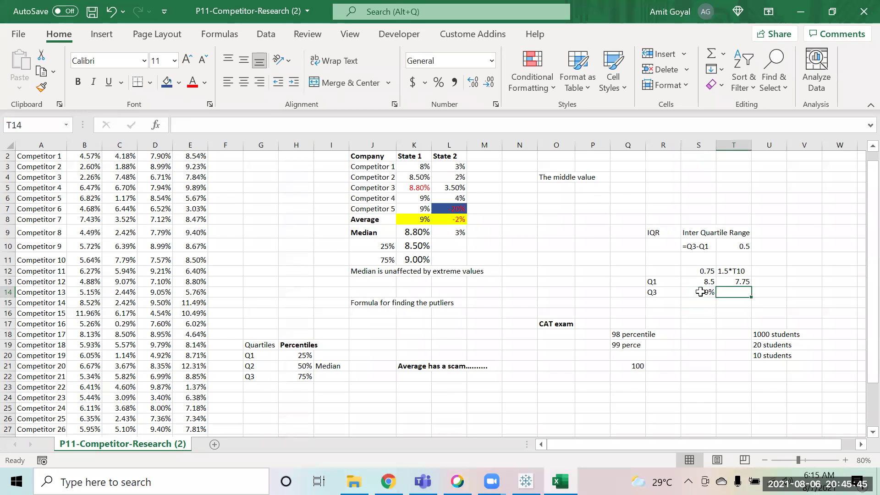
pyautogui.write('=')
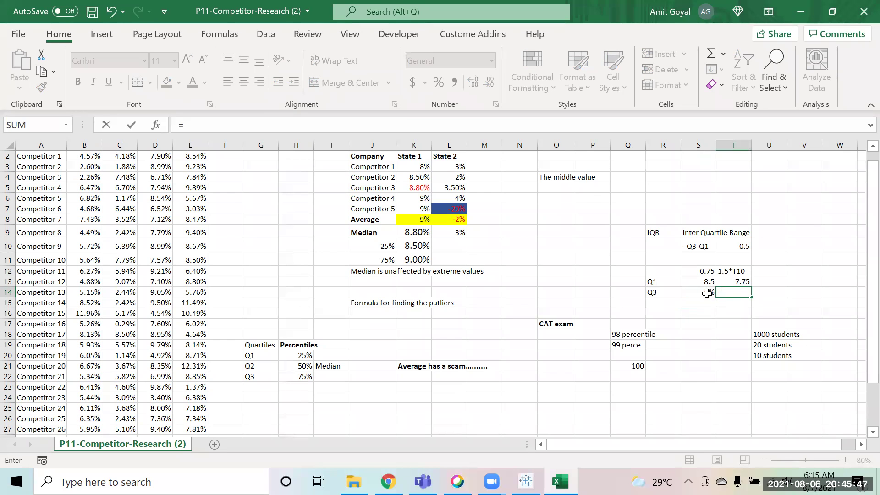
pyautogui.click(706, 292)
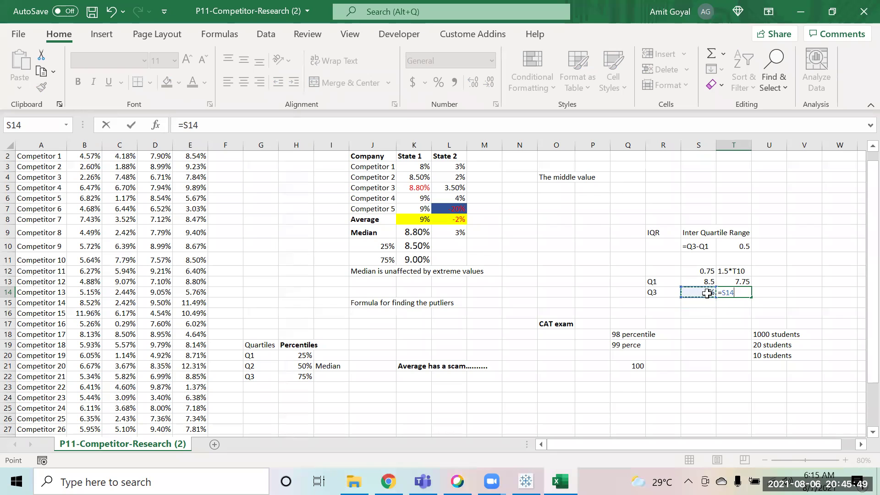
pyautogui.write('+')
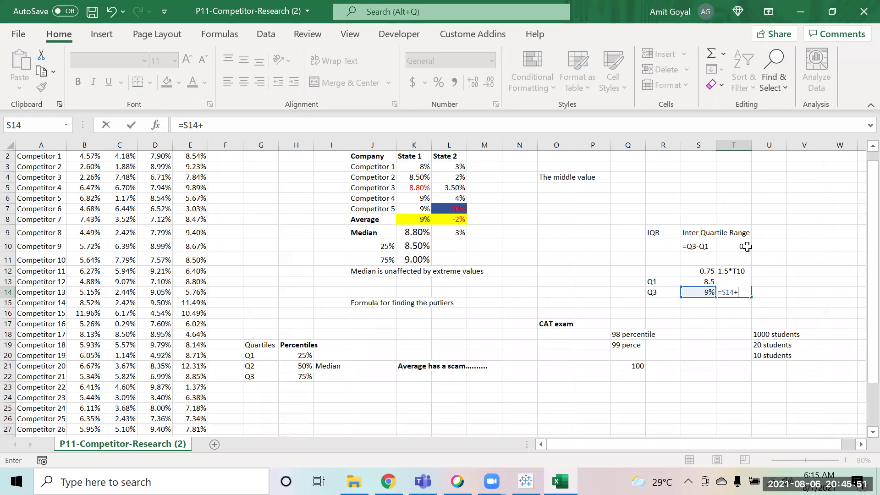
pyautogui.click(697, 273)
pyautogui.press('Return')
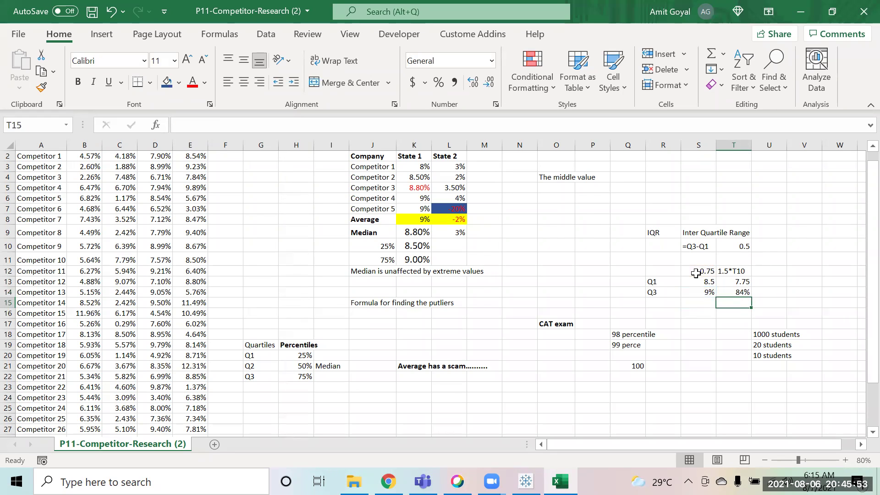
pyautogui.press('Up')
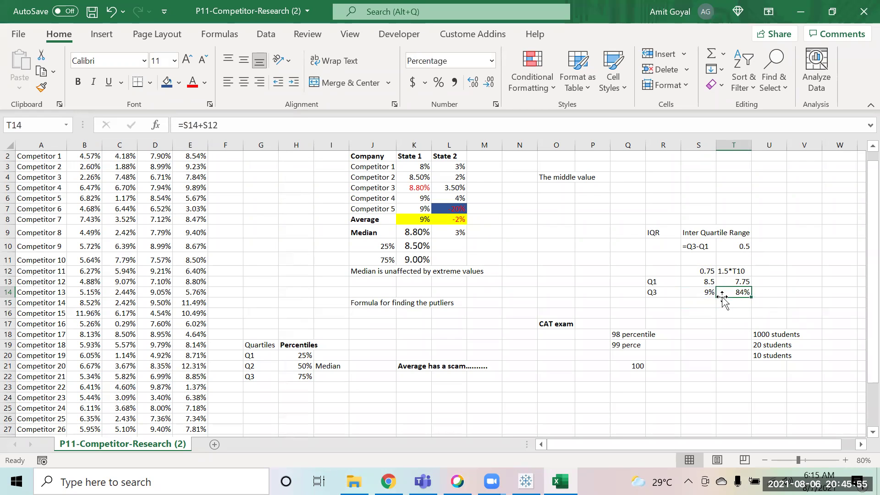
# Copy the General number format of S13 onto S14:T14 by pasting only the formats.
pyautogui.click(709, 292)
pyautogui.click(696, 302)
pyautogui.click(705, 278)
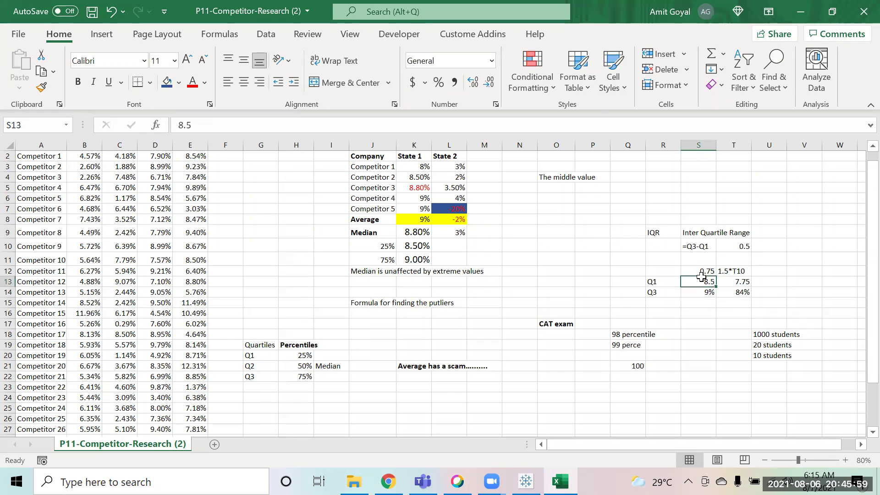
pyautogui.hotkey('ctrl', 'c')
pyautogui.press('Down')
pyautogui.hotkey('shift', 'Right')
pyautogui.hotkey('alt', 'e')
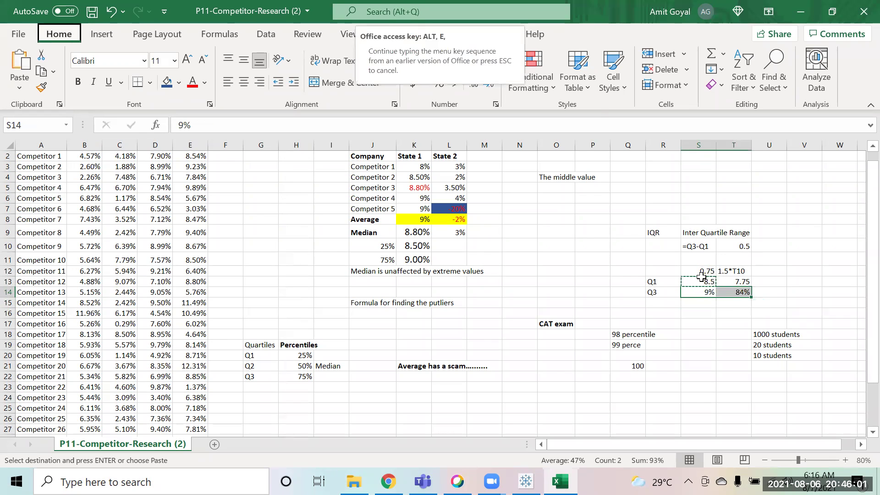
pyautogui.press('s')
pyautogui.press('t')
pyautogui.press('Return')
pyautogui.click(702, 278)
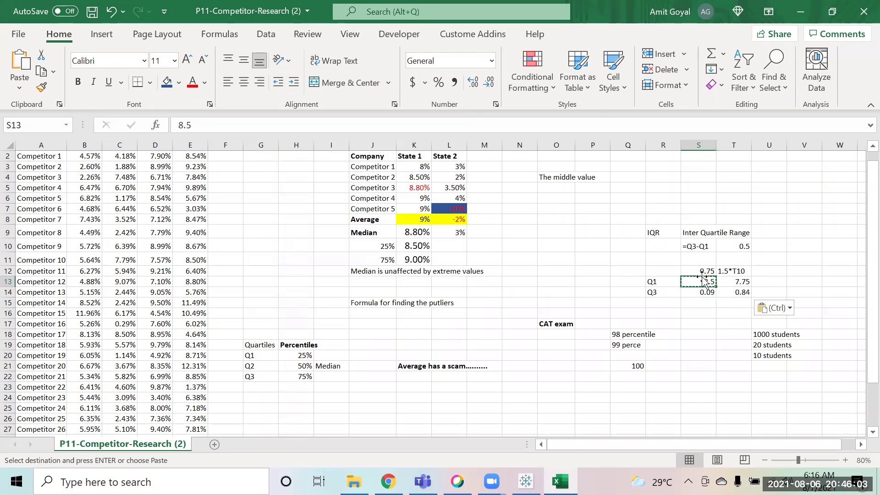
pyautogui.click(742, 292)
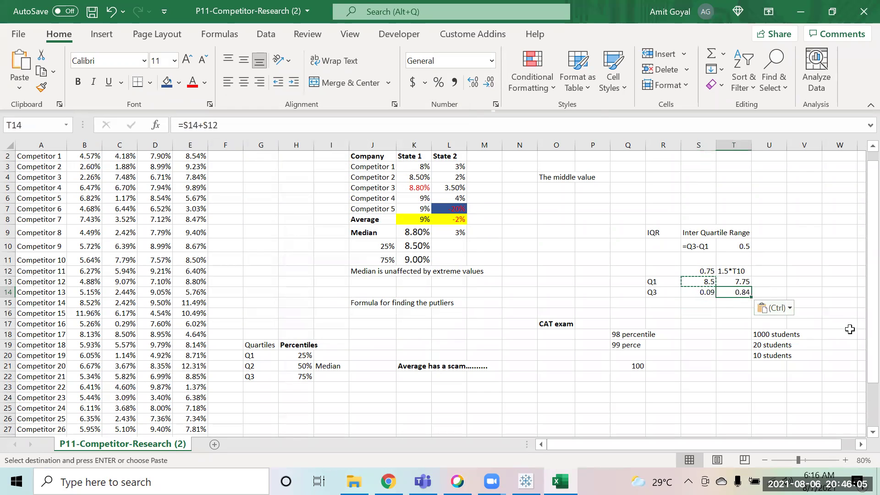
# Set the third quartile value in S14 to 9.00.
pyautogui.click(706, 290)
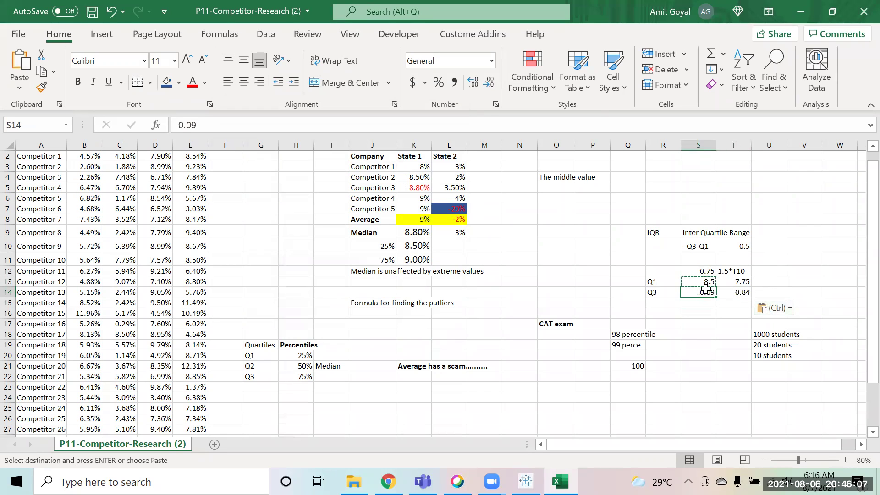
pyautogui.write('9.00')
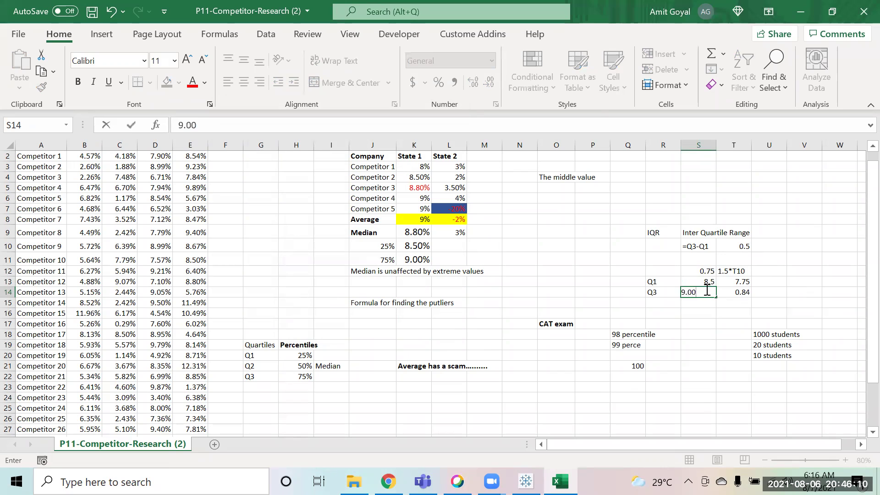
pyautogui.press('Return')
pyautogui.click(706, 288)
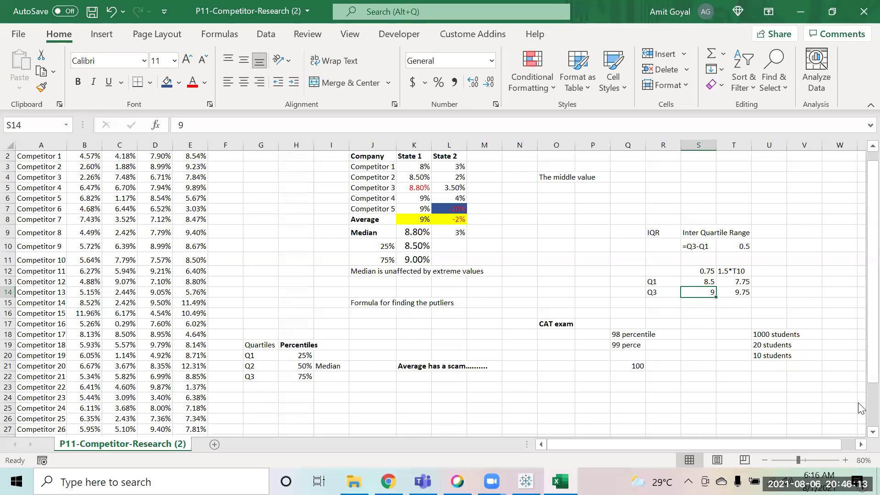
# Review the outlier limits in T13 and T14 against the median, the quartiles, the interquartile range and the 1.5 multiplier.
pyautogui.click(742, 280)
pyautogui.click(771, 283)
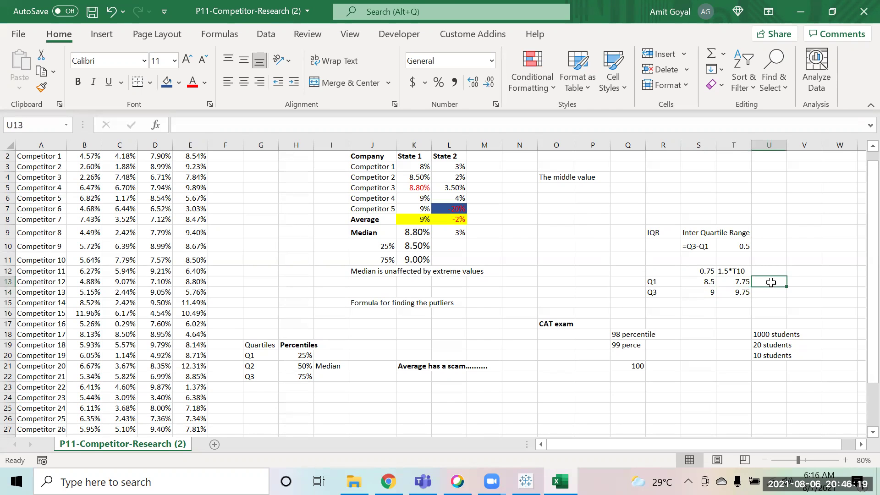
pyautogui.click(746, 295)
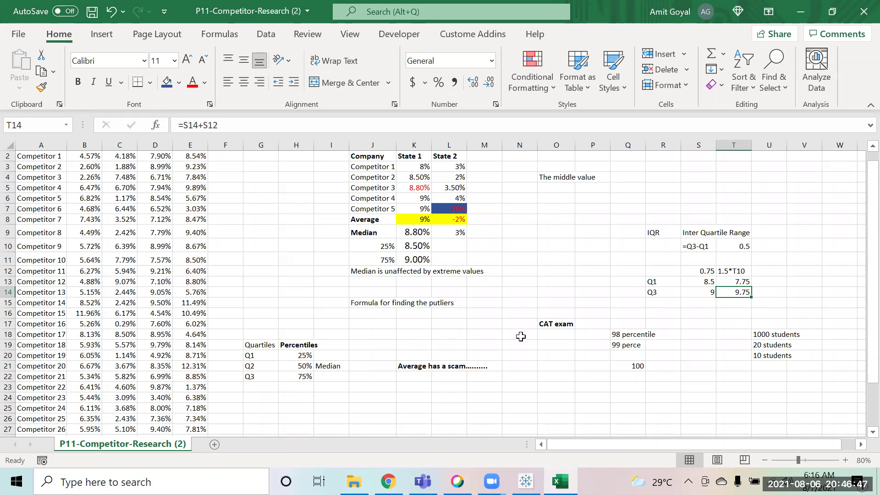
pyautogui.moveTo(407, 234); pyautogui.dragTo(410, 262)
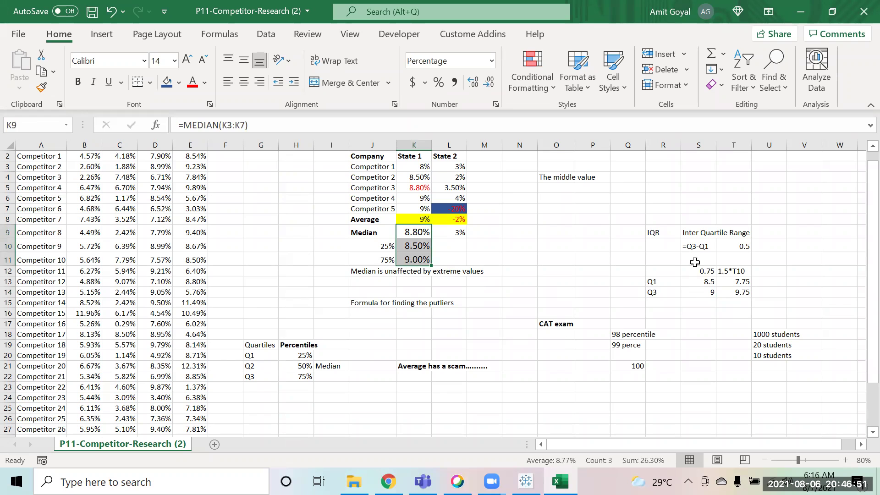
pyautogui.click(692, 233)
pyautogui.moveTo(692, 233); pyautogui.dragTo(740, 233)
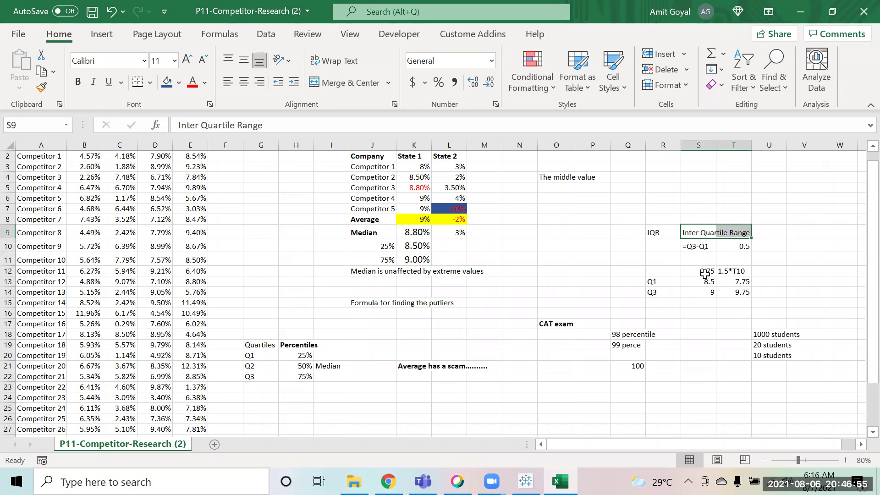
pyautogui.click(735, 247)
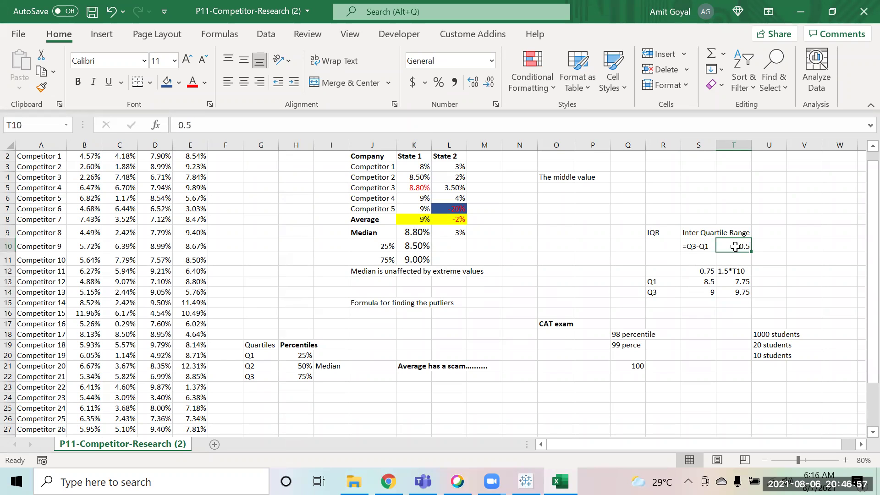
pyautogui.click(727, 271)
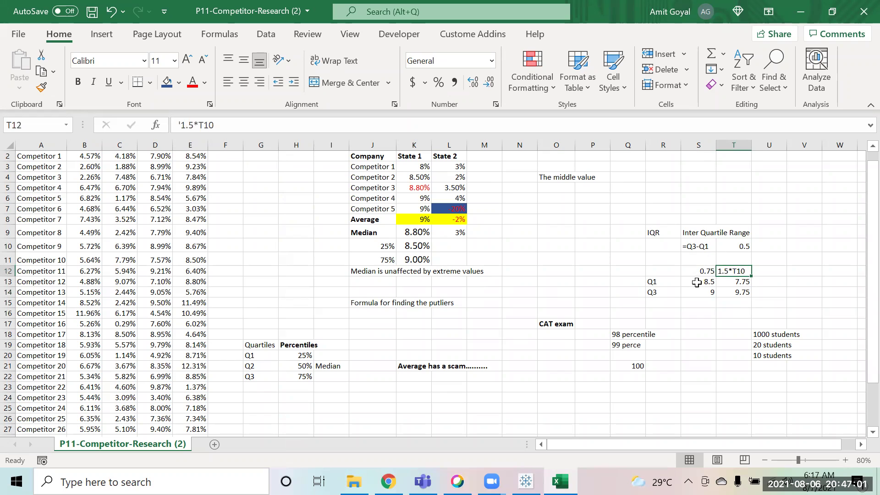
pyautogui.click(701, 290)
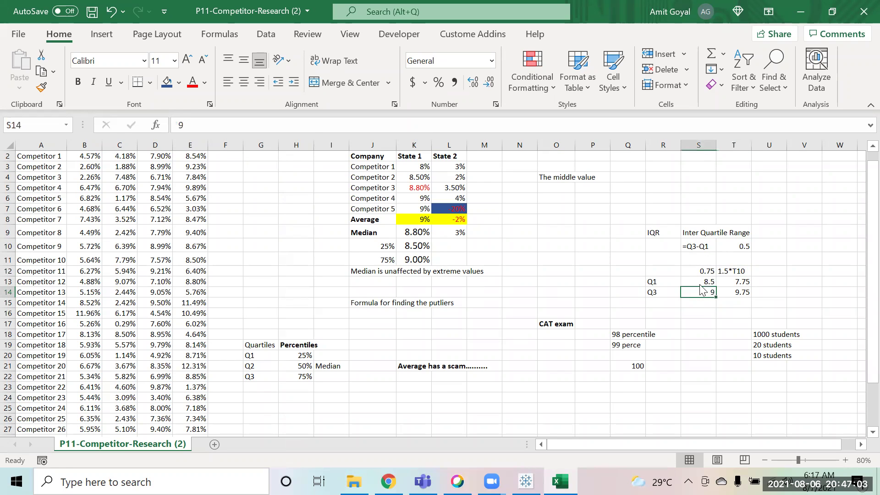
pyautogui.click(703, 281)
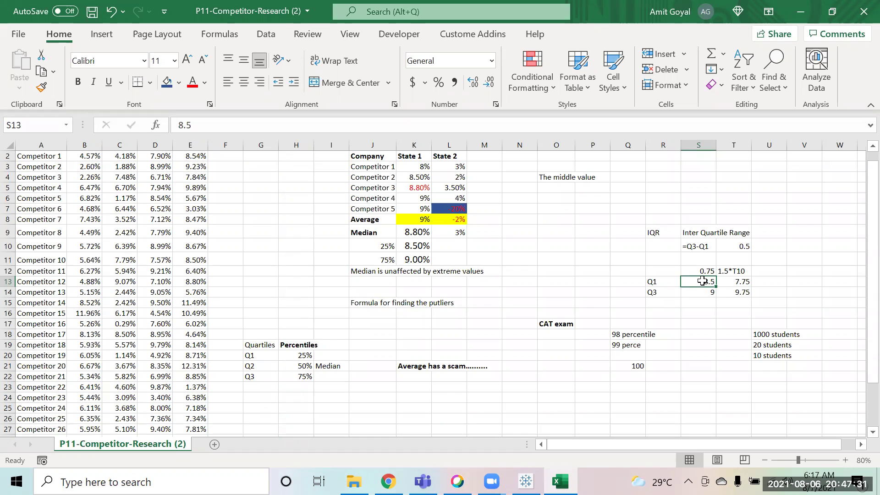
pyautogui.press('Right')
pyautogui.press('Right')
pyautogui.press('Right')
pyautogui.press('Right')
pyautogui.press('Right')
pyautogui.press('Right')
pyautogui.press('Right')
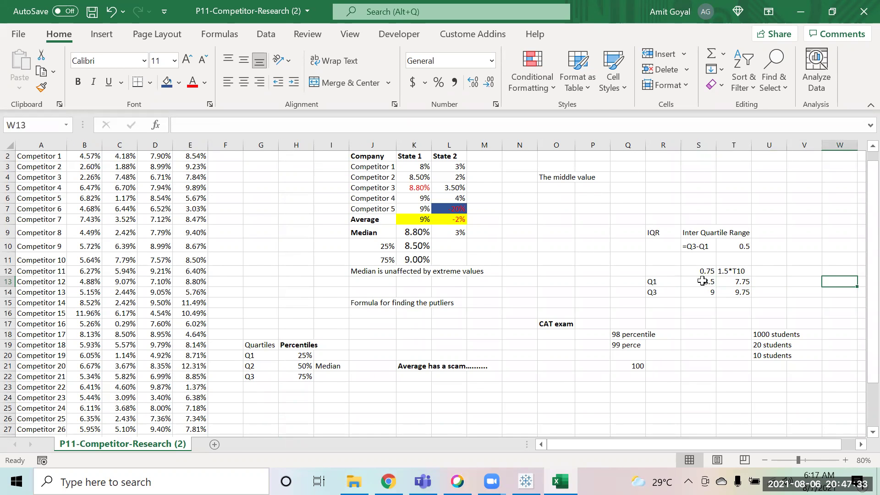
# Enter the values 90, 95, 89 and 100 in cells AA12 to AA15.
pyautogui.press('Right')
pyautogui.press('Up')
pyautogui.press('Up')
pyautogui.press('Up')
pyautogui.press('Up')
pyautogui.press('Up')
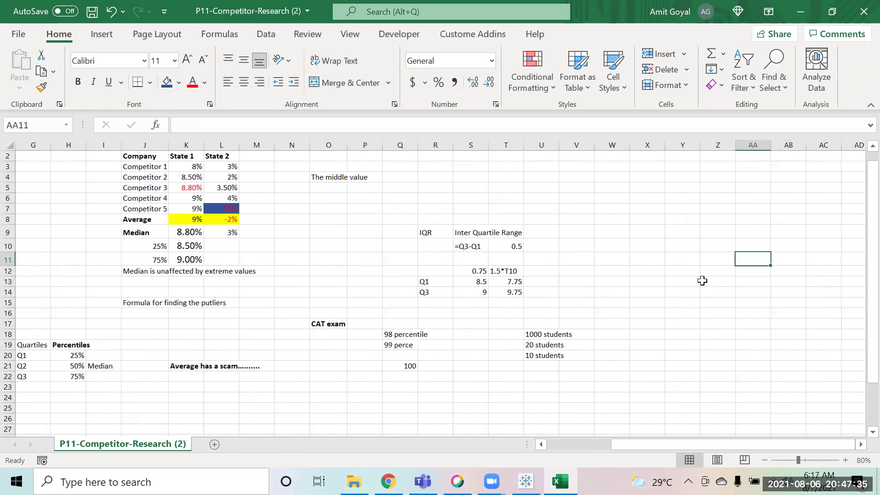
pyautogui.press('Down')
pyautogui.press('Down')
pyautogui.press('Down')
pyautogui.press('Down')
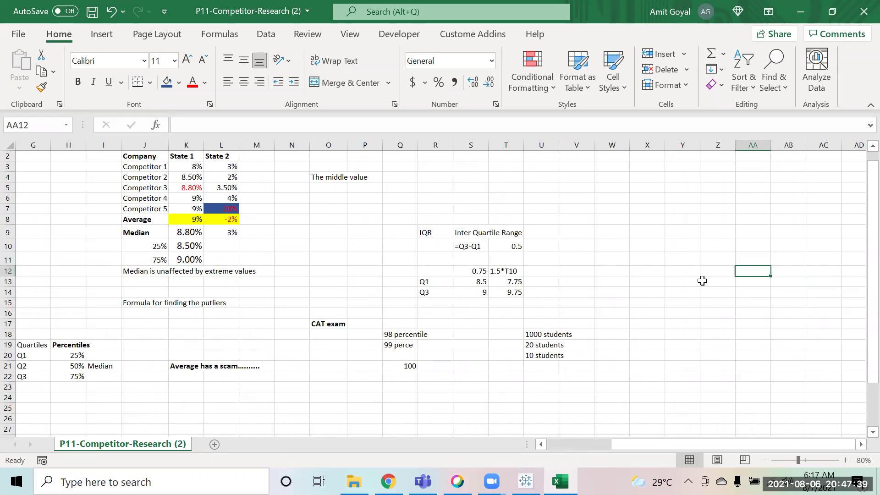
pyautogui.write('90')
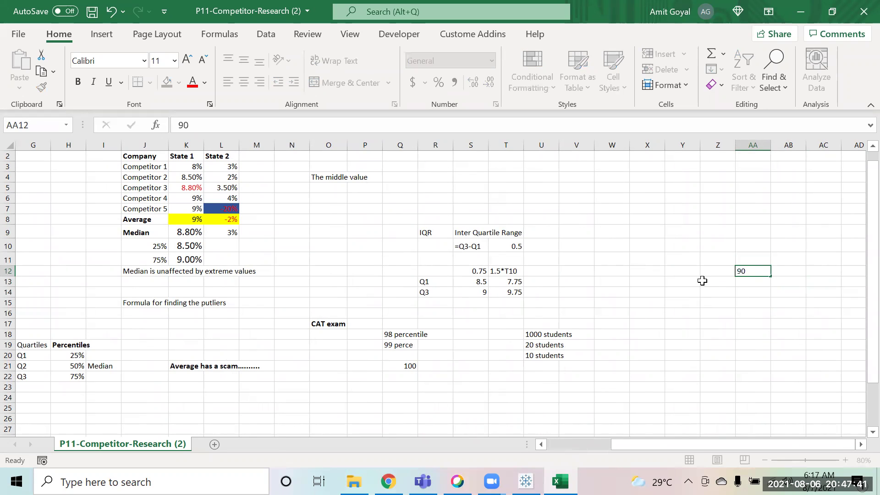
pyautogui.press('Return')
pyautogui.write('95')
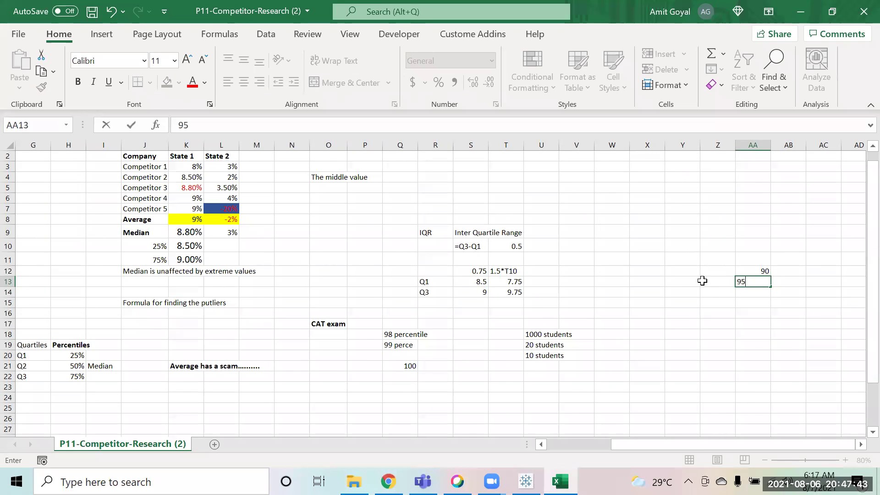
pyautogui.press('Return')
pyautogui.write('89')
pyautogui.press('Return')
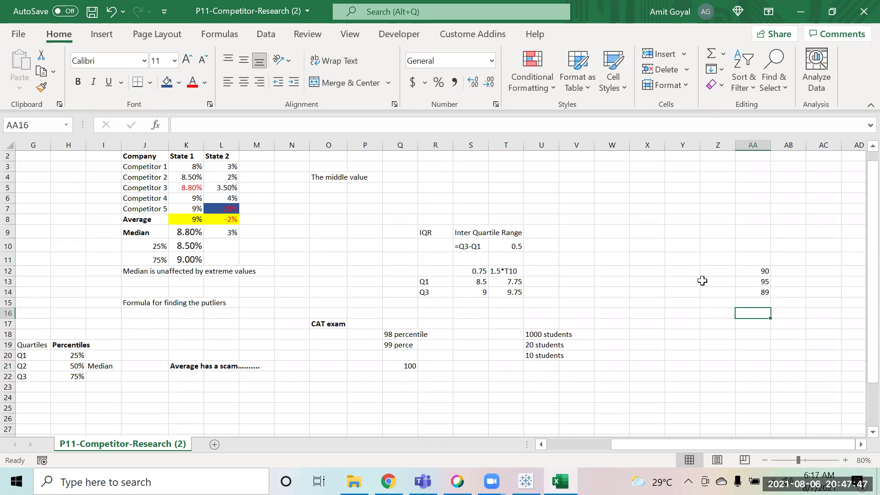
pyautogui.write('100')
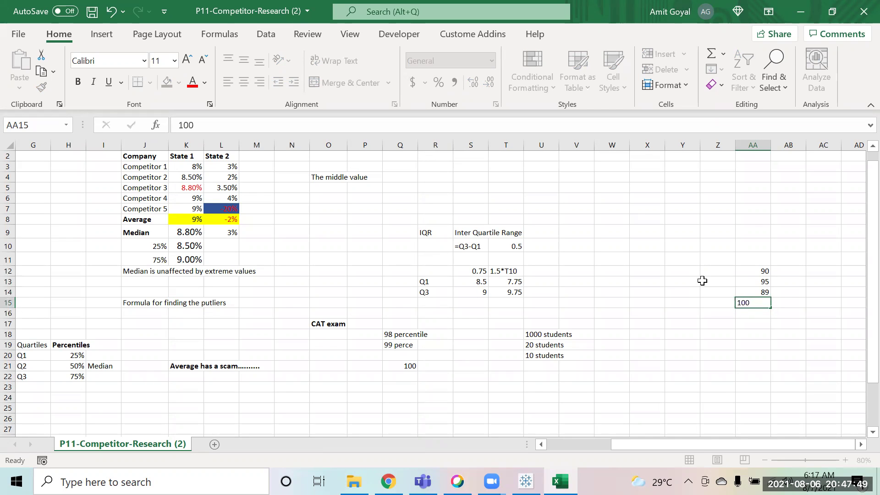
pyautogui.press('Return')
# Select AA12:AA15 to check the average of the four entered values.
pyautogui.press('Up')
pyautogui.press('Up')
pyautogui.press('Up')
pyautogui.press('Up')
pyautogui.hotkey('ctrl', 'shift', 'Down')
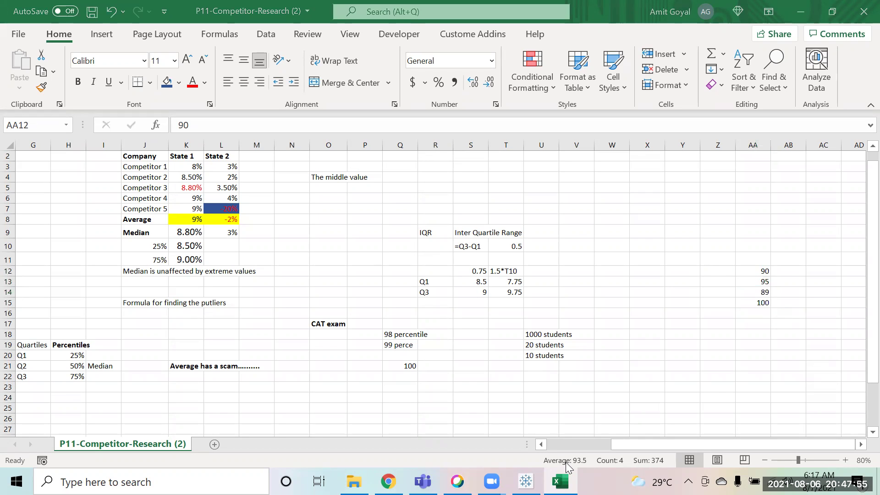
# Enter 2kg in cell AA11 and select AA11:AA15 to check the average.
pyautogui.click(758, 274)
pyautogui.click(750, 259)
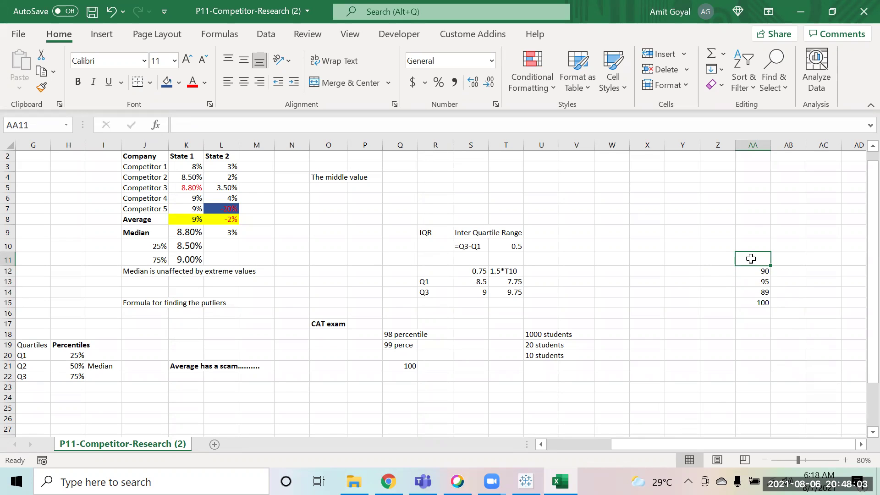
pyautogui.write('2kg')
pyautogui.click(750, 259)
pyautogui.hotkey('ctrl', 'shift', 'Down')
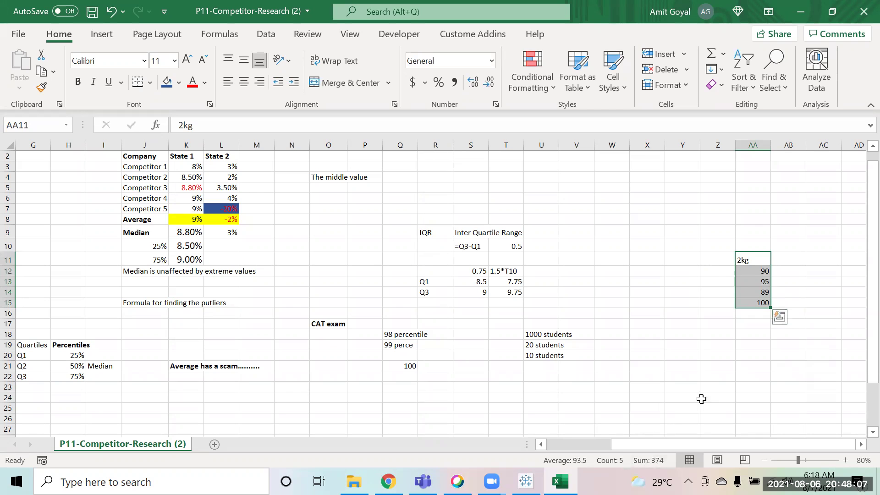
# Replace the entry in cell AA11 with the number 2.
pyautogui.press('Down')
pyautogui.press('Up')
pyautogui.write('2')
pyautogui.press('Return')
# Compare the average of AA11:AA15 with the average of AA12:AA15, which excludes the low outlier.
pyautogui.press('Up')
pyautogui.hotkey('ctrl', 'shift', 'Down')
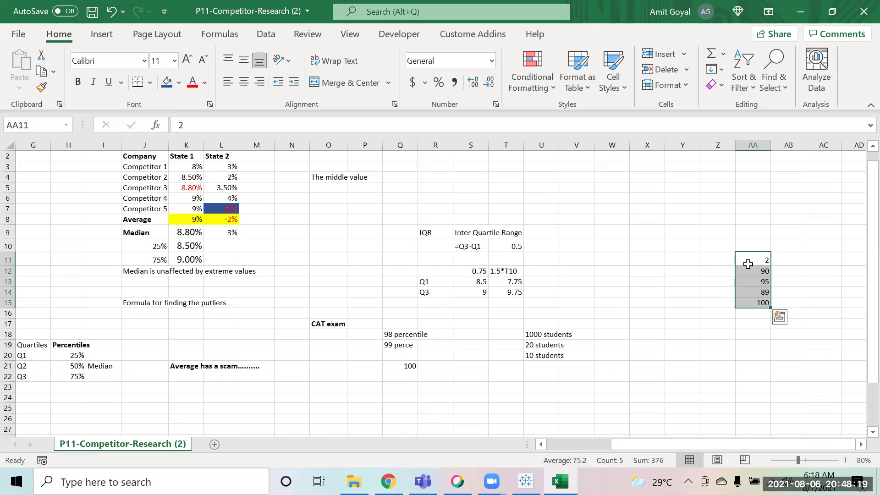
pyautogui.hotkey('shift', 'Up')
pyautogui.hotkey('shift', 'Up')
pyautogui.hotkey('shift', 'Up')
pyautogui.hotkey('shift', 'Up')
pyautogui.moveTo(748, 257); pyautogui.dragTo(753, 302)
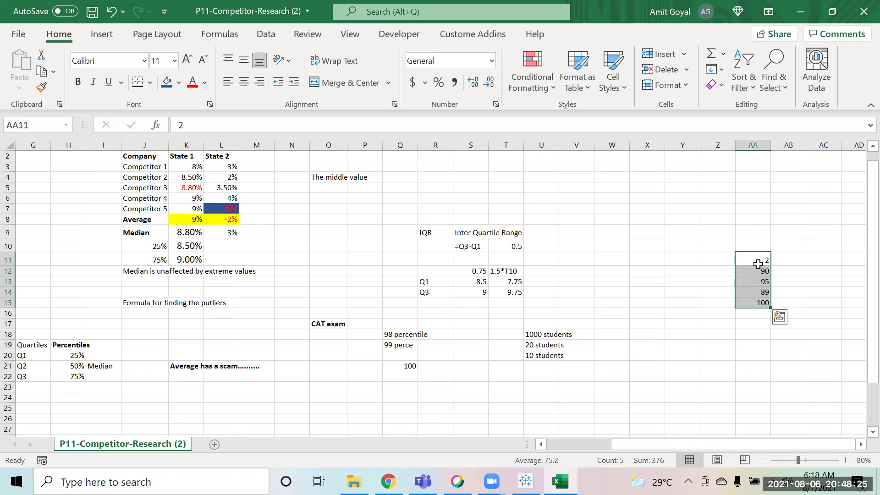
pyautogui.moveTo(756, 271); pyautogui.dragTo(757, 301)
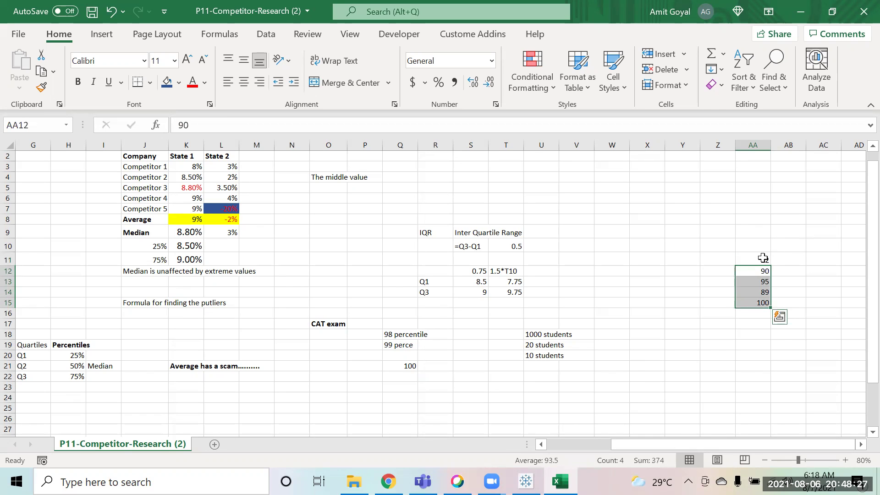
# Colour the text of the low outlier in cell AA11 red.
pyautogui.click(759, 259)
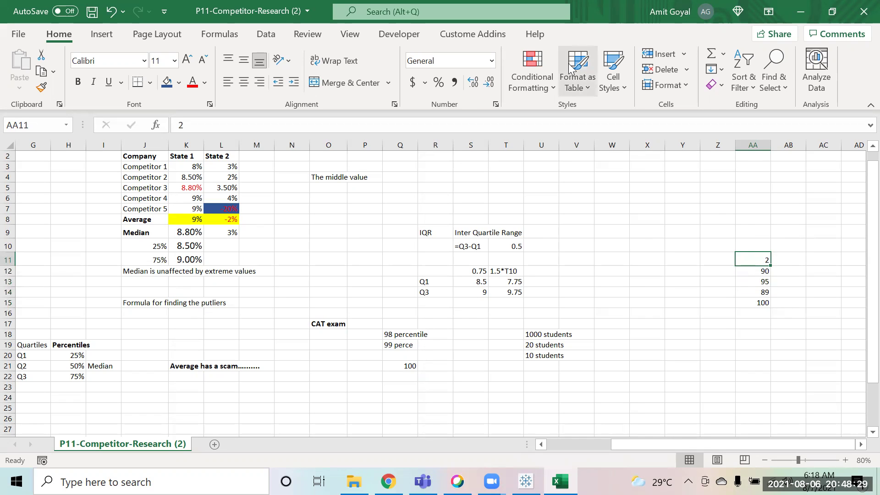
pyautogui.click(188, 83)
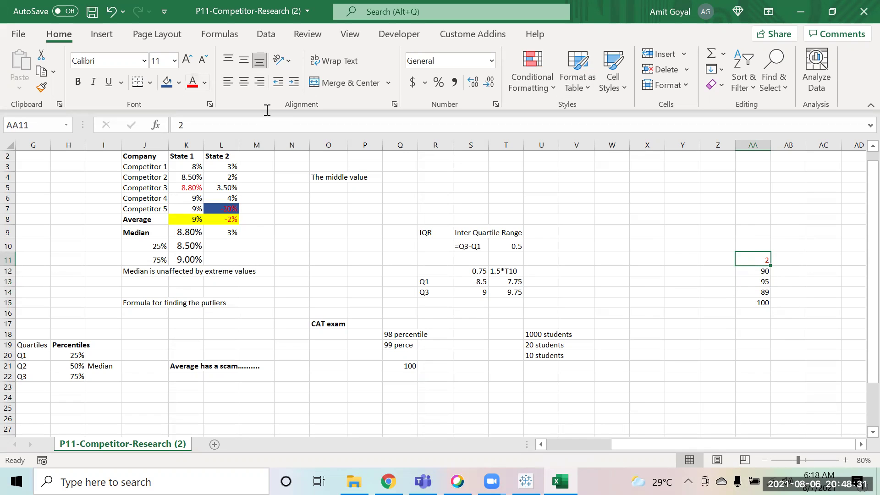
# Copy the values in AA12:AA15 to the range starting at cell AC12.
pyautogui.moveTo(747, 273); pyautogui.dragTo(756, 302)
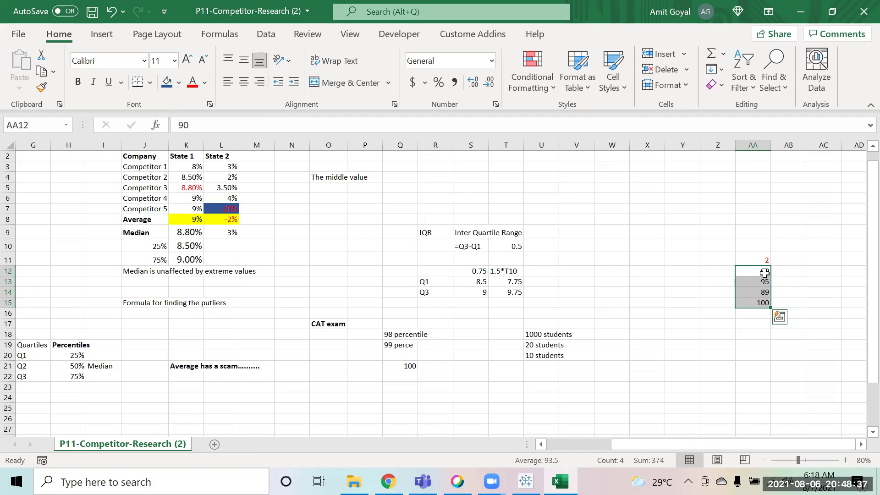
pyautogui.hotkey('ctrl', 'c')
pyautogui.press('Right')
pyautogui.press('Right')
pyautogui.hotkey('ctrl', 'v')
# Enter 300 in cell AC16, directly below the copied values.
pyautogui.press('Down')
pyautogui.press('Down')
pyautogui.press('Down')
pyautogui.press('Down')
pyautogui.press('Up')
pyautogui.press('Up')
pyautogui.press('Up')
pyautogui.press('Up')
pyautogui.press('Up')
pyautogui.press('Up')
pyautogui.press('Up')
pyautogui.press('Up')
pyautogui.press('Down')
pyautogui.press('Down')
pyautogui.press('Down')
pyautogui.press('Down')
pyautogui.press('Down')
pyautogui.press('Down')
pyautogui.press('Down')
pyautogui.press('Down')
pyautogui.press('Down')
pyautogui.press('Down')
pyautogui.press('Down')
pyautogui.press('Down')
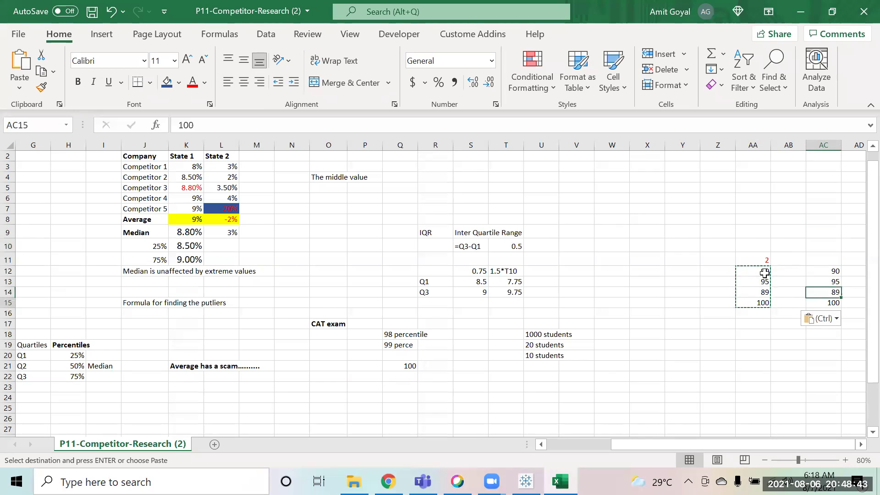
pyautogui.press('Up')
pyautogui.press('Up')
pyautogui.press('Up')
pyautogui.press('Up')
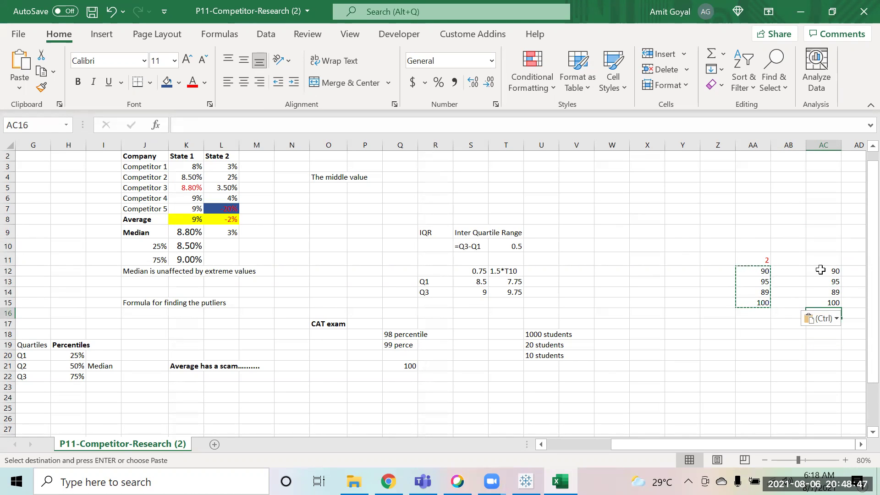
pyautogui.press('BackSpace')
pyautogui.write('300')
pyautogui.press('Return')
# Select AC12:AC16 to check the average including the high outlier.
pyautogui.press('Up')
pyautogui.press('Up')
pyautogui.press('Up')
pyautogui.press('Up')
pyautogui.press('Up')
pyautogui.hotkey('shift', 'Down')
pyautogui.hotkey('shift', 'Down')
pyautogui.hotkey('shift', 'Down')
pyautogui.hotkey('shift', 'Down')
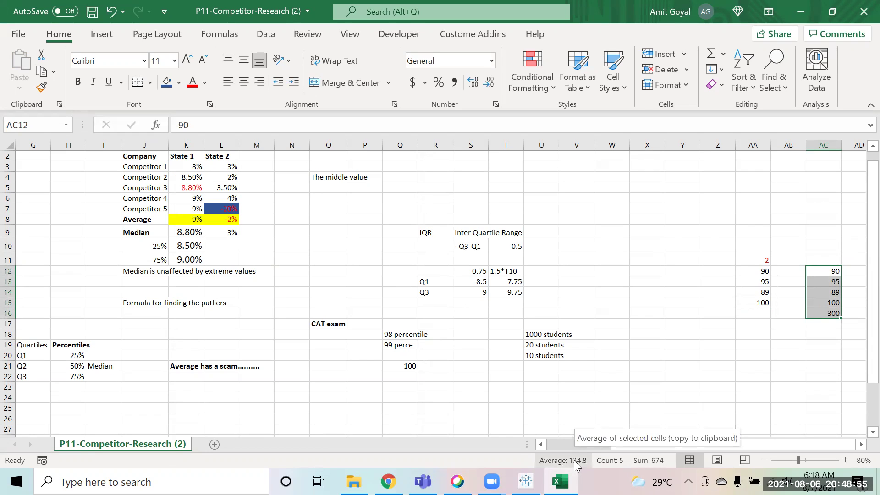
# Colour the text of the high outlier in cell AC16 red.
pyautogui.click(822, 311)
pyautogui.click(192, 85)
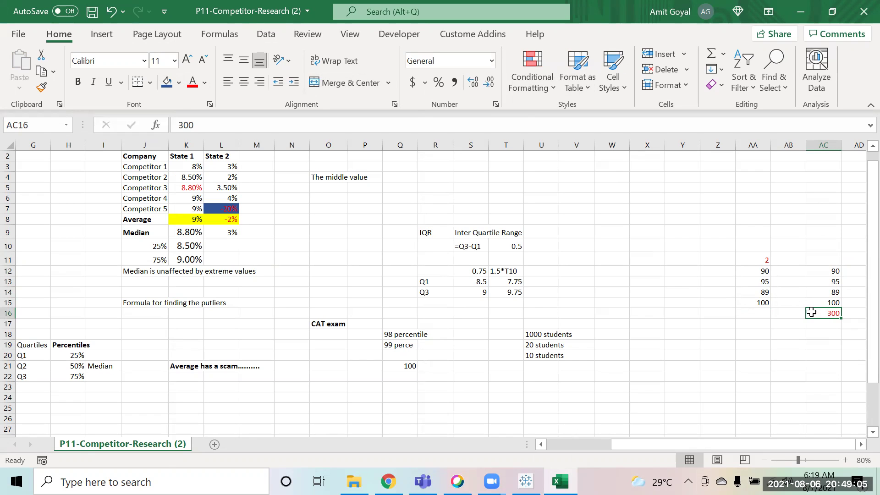
# Compare the average of AC12:AC16 with that of AA12:AA15 and review the outliers in AA11 and AC16.
pyautogui.moveTo(824, 271); pyautogui.dragTo(828, 321)
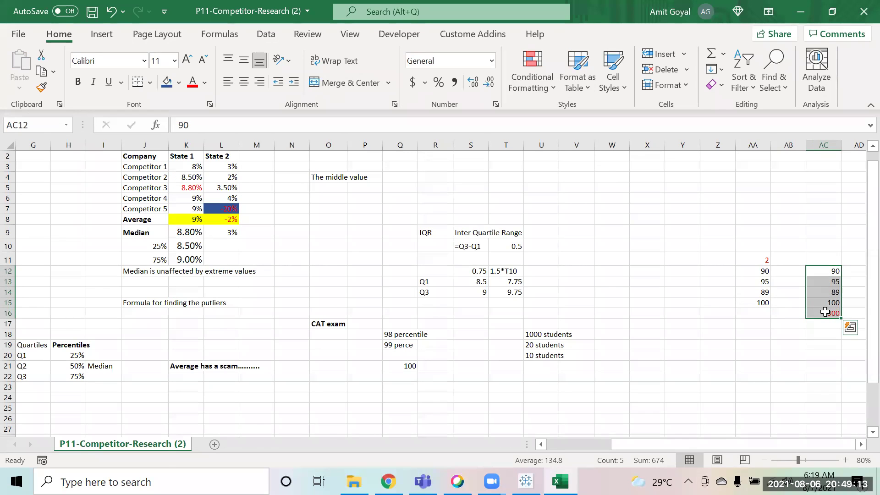
pyautogui.moveTo(758, 271); pyautogui.dragTo(754, 300)
pyautogui.click(753, 301)
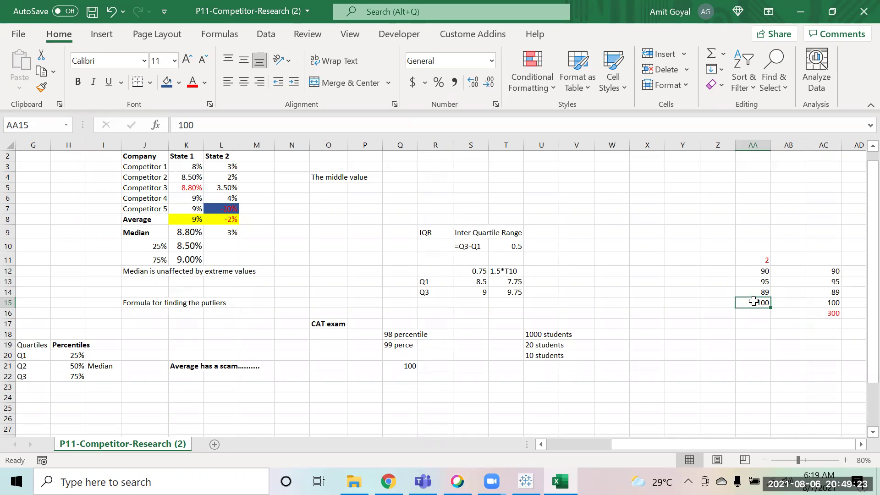
pyautogui.click(768, 259)
pyautogui.click(831, 313)
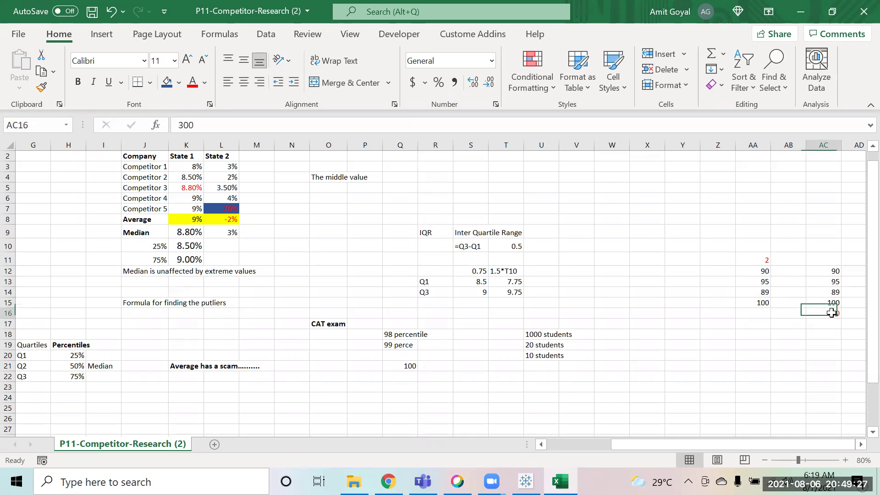
# Copy the values in AC12:AC15 to the range starting at cell AA19.
pyautogui.moveTo(834, 275); pyautogui.dragTo(833, 313)
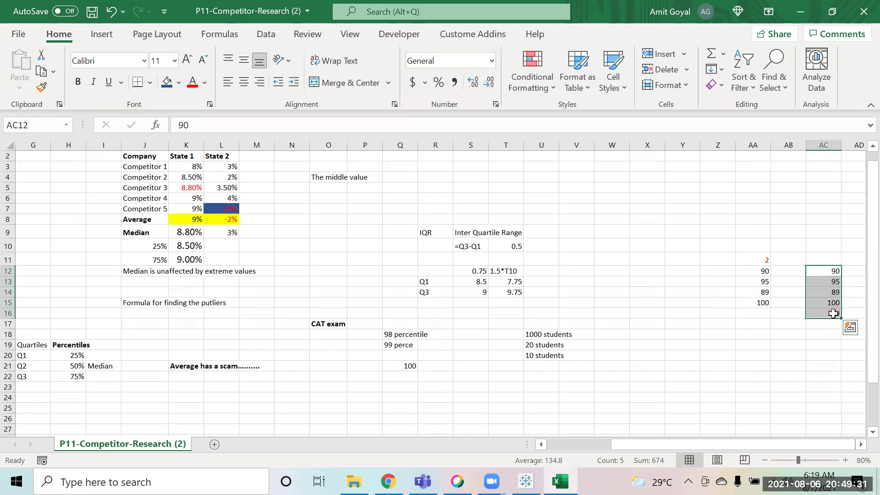
pyautogui.hotkey('ctrl', 'c')
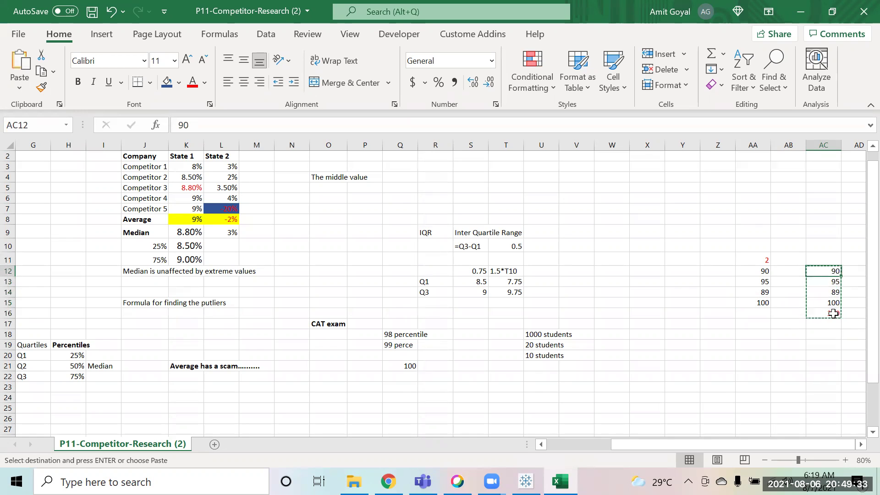
pyautogui.hotkey('shift', 'Up')
pyautogui.press('Down')
pyautogui.press('Down')
pyautogui.press('Down')
pyautogui.press('Down')
pyautogui.press('Down')
pyautogui.press('Left')
pyautogui.press('Down')
pyautogui.press('Down')
pyautogui.press('Down')
pyautogui.press('Down')
pyautogui.press('Down')
pyautogui.press('Down')
pyautogui.press('Down')
pyautogui.press('Down')
pyautogui.press('Left')
pyautogui.press('Up')
pyautogui.press('Up')
pyautogui.press('Up')
pyautogui.press('Up')
pyautogui.press('Up')
pyautogui.press('Up')
pyautogui.hotkey('ctrl', 'v')
# Enter 2 in cell AA18 above the copied values and 300 in cell AA23 below them.
pyautogui.press('Up')
pyautogui.write('2')
pyautogui.press('Return')
pyautogui.press('Down')
pyautogui.press('Down')
pyautogui.press('Down')
pyautogui.press('Down')
pyautogui.write('300')
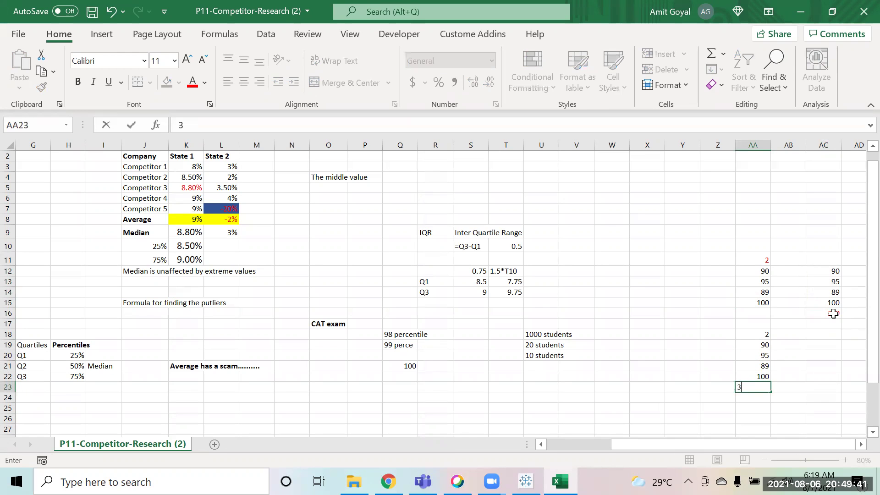
pyautogui.press('Return')
# Colour the text of the outliers in cells AA18 and AA23 red.
pyautogui.press('Up')
pyautogui.press('Up')
pyautogui.press('Up')
pyautogui.press('Up')
pyautogui.press('Up')
pyautogui.press('Up')
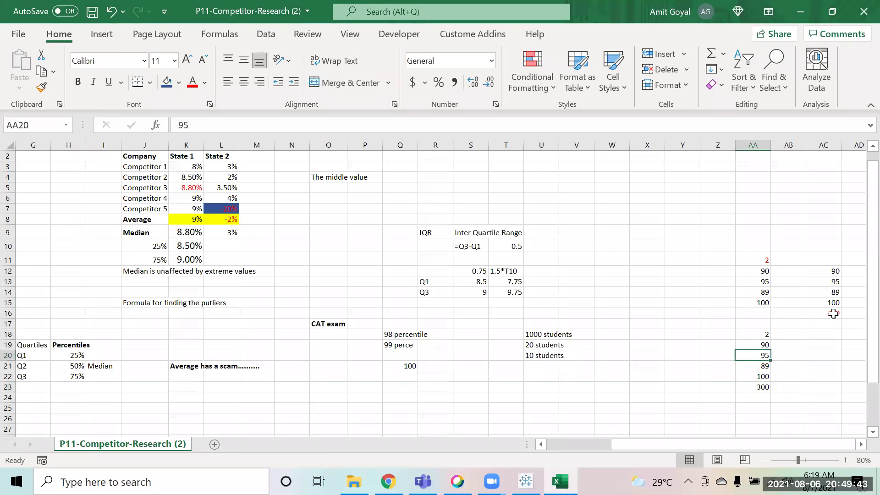
pyautogui.click(193, 82)
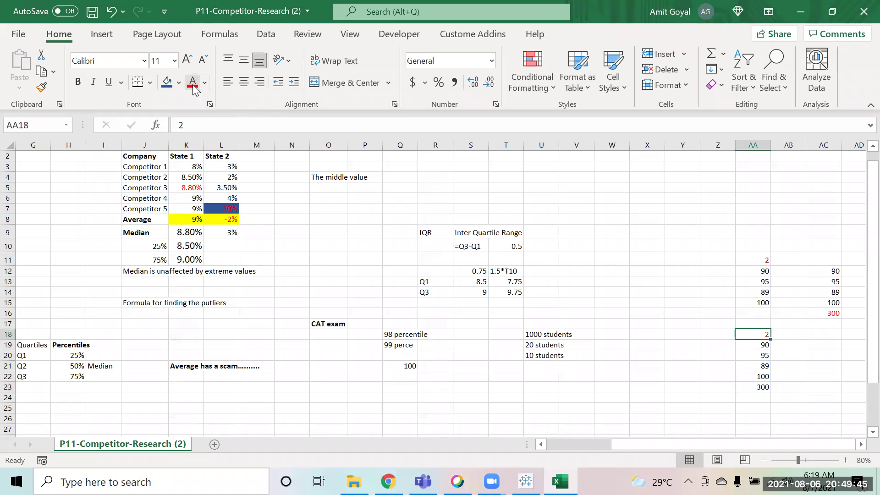
pyautogui.click(754, 388)
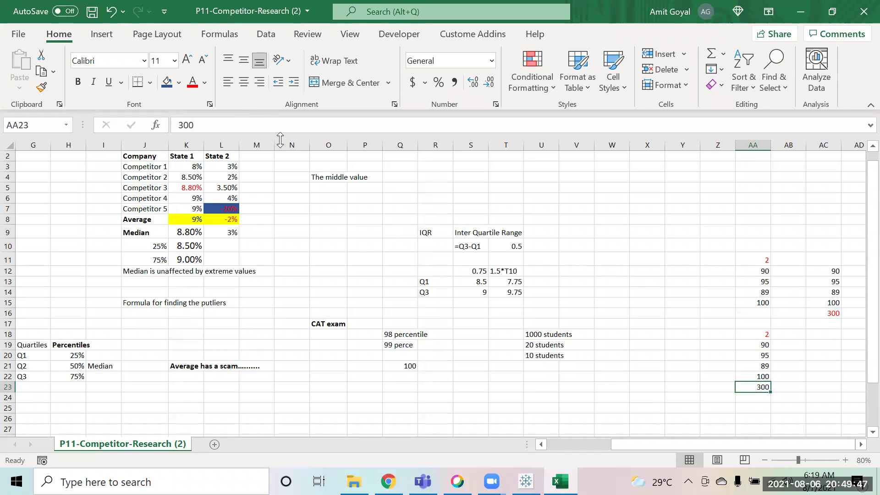
pyautogui.click(192, 84)
# Compare the average of AA18:AA23 with the average of AA19:AA22, which excludes both outliers.
pyautogui.moveTo(754, 334); pyautogui.dragTo(748, 388)
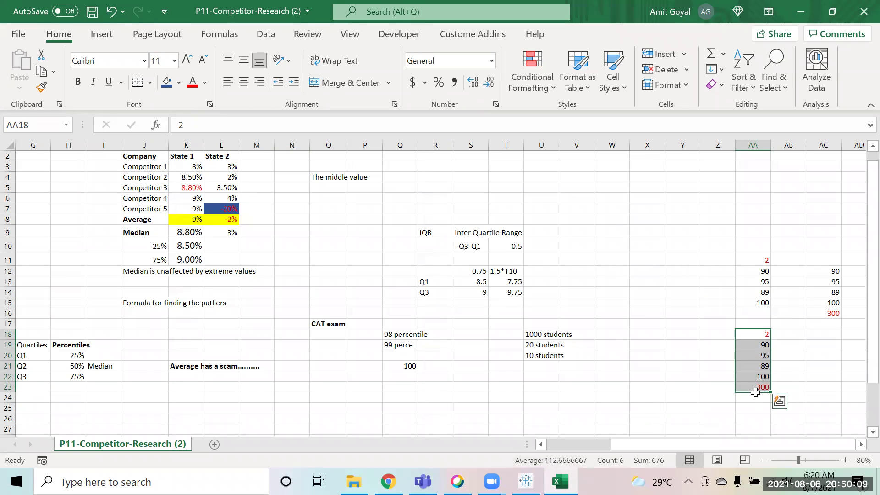
pyautogui.moveTo(760, 344); pyautogui.dragTo(759, 373)
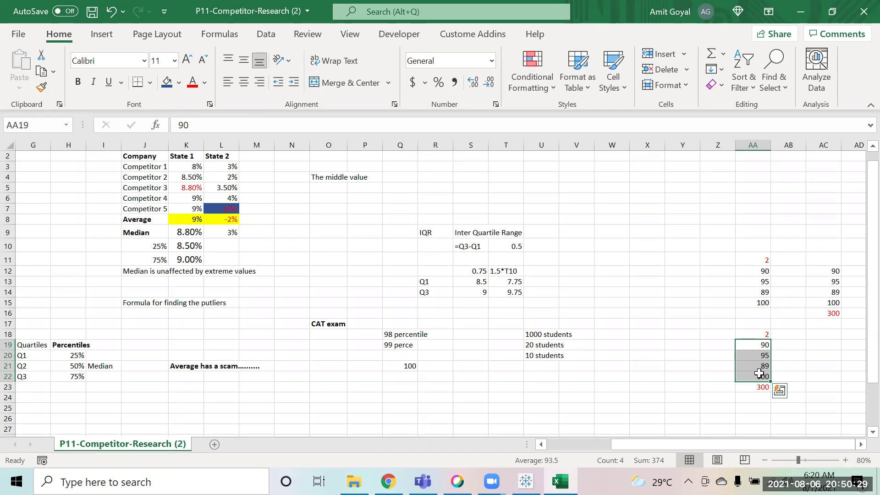
# Examine the Q1 and Q3 values and the outlier limit formulas beside them in cells T13 and T14.
pyautogui.click(573, 298)
pyautogui.press('Left')
pyautogui.press('Left')
pyautogui.press('Left')
pyautogui.press('Up')
pyautogui.press('Up')
pyautogui.press('Up')
pyautogui.press('Down')
pyautogui.hotkey('shift', 'Down')
pyautogui.press('Up')
pyautogui.press('Right')
pyautogui.press('Down')
pyautogui.press('Up')
pyautogui.press('Left')
pyautogui.press('Right')
pyautogui.press('Right')
pyautogui.press('Left')
pyautogui.press('Left')
pyautogui.press('Down')
pyautogui.press('Left')
pyautogui.press('Left')
pyautogui.press('Right')
pyautogui.press('Right')
pyautogui.press('Right')
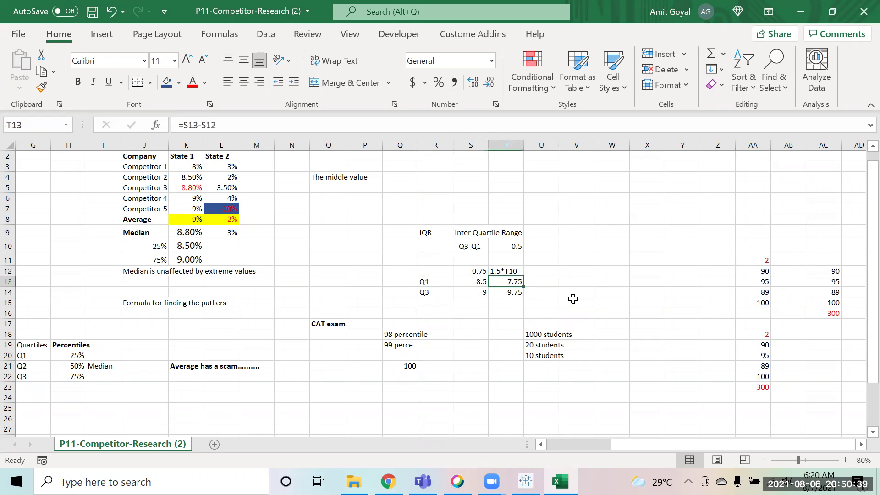
pyautogui.press('Left')
pyautogui.press('Left')
pyautogui.press('Left')
pyautogui.press('Down')
pyautogui.press('Right')
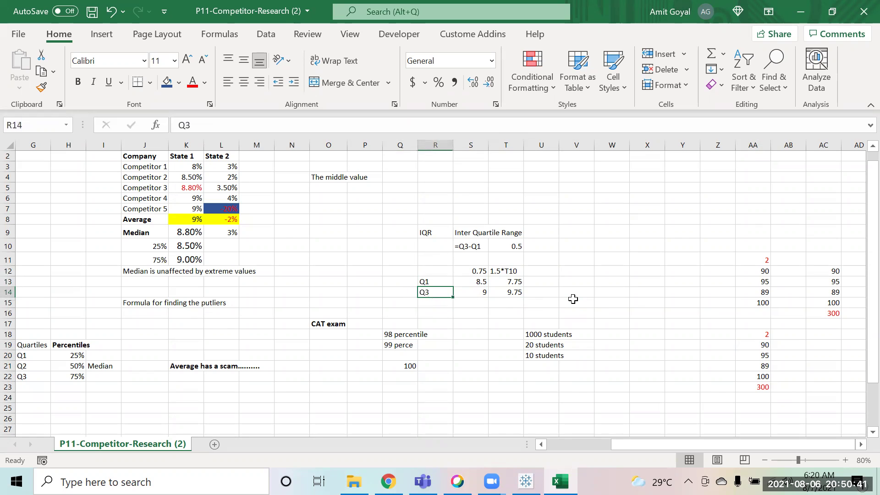
pyautogui.press('Right')
pyautogui.press('Right')
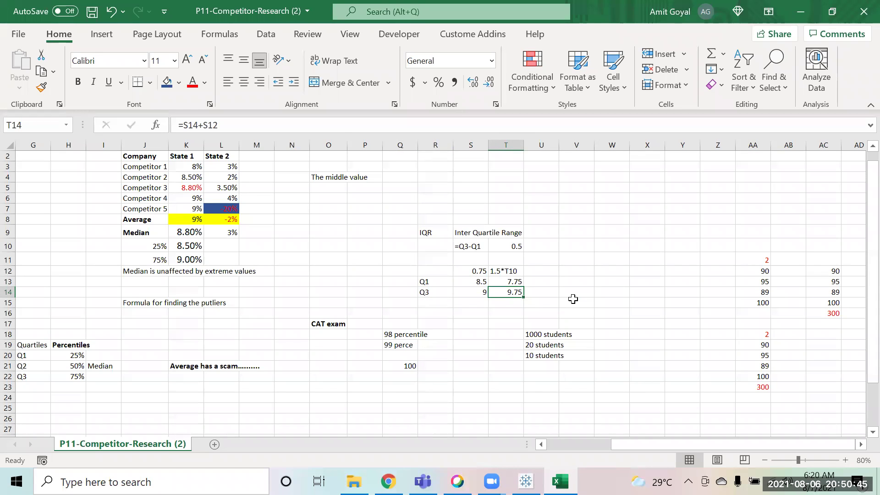
# Colour the text of the outlier limits in cells T13:T14 red.
pyautogui.press('Up')
pyautogui.hotkey('shift', 'Down')
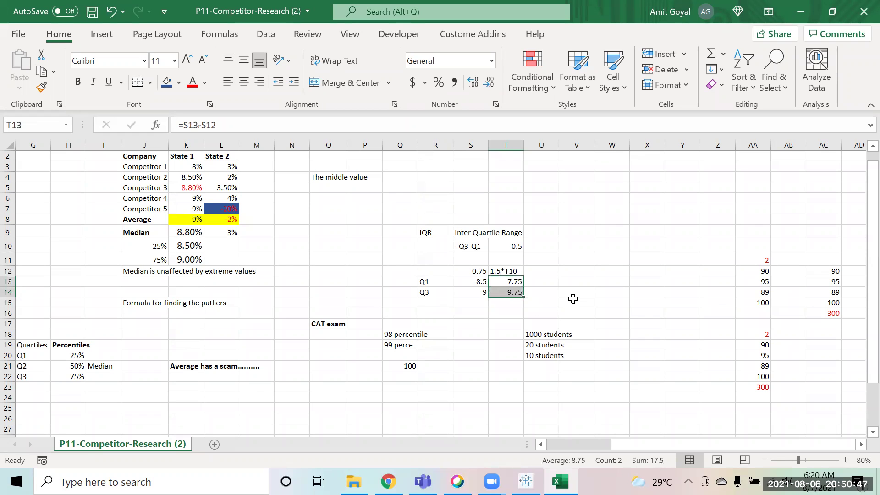
pyautogui.click(192, 84)
pyautogui.click(470, 355)
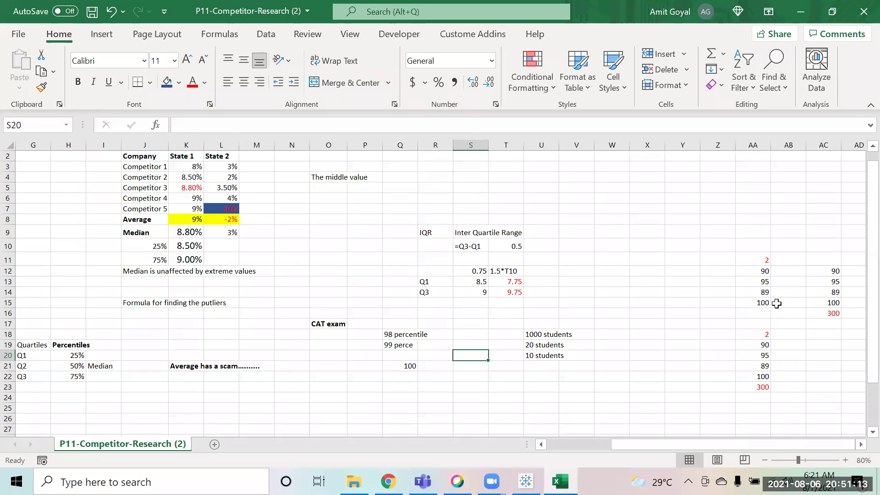
# Copy the values in AA12:AA15 to an empty area of column R, starting at cell R34.
pyautogui.moveTo(763, 274); pyautogui.dragTo(759, 301)
pyautogui.hotkey('ctrl', 'c')
pyautogui.press('Down')
pyautogui.press('Down')
pyautogui.press('Down')
pyautogui.press('Down')
pyautogui.press('Down')
pyautogui.press('Down')
pyautogui.press('Down')
pyautogui.press('Down')
pyautogui.press('Down')
pyautogui.press('Down')
pyautogui.press('Down')
pyautogui.press('Down')
pyautogui.press('Down')
pyautogui.press('Down')
pyautogui.press('Down')
pyautogui.press('Down')
pyautogui.press('Down')
pyautogui.press('Down')
pyautogui.press('Down')
pyautogui.press('Down')
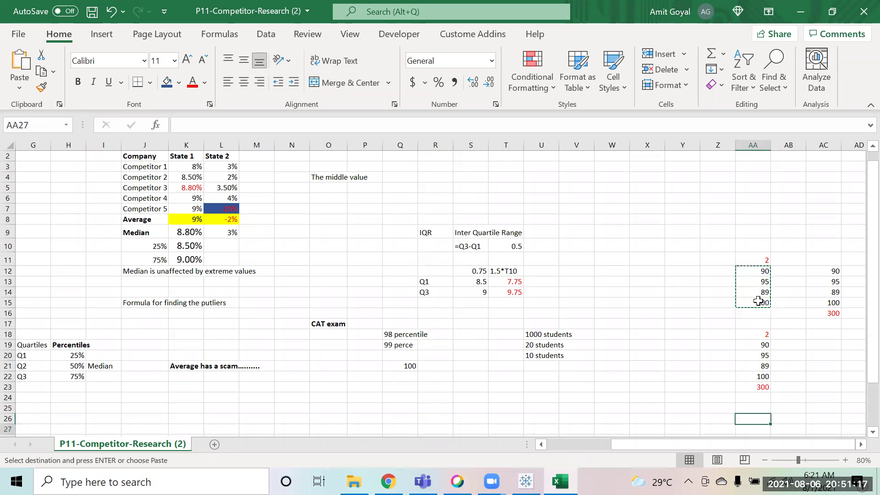
pyautogui.press('Left')
pyautogui.press('Left')
pyautogui.press('Left')
pyautogui.press('Left')
pyautogui.press('Left')
pyautogui.press('Left')
pyautogui.press('Left')
pyautogui.press('Left')
pyautogui.press('Left')
pyautogui.press('Up')
pyautogui.press('Up')
pyautogui.press('Up')
pyautogui.press('Up')
pyautogui.press('Up')
pyautogui.press('Up')
pyautogui.press('Up')
pyautogui.press('Up')
pyautogui.press('Up')
pyautogui.press('Up')
pyautogui.press('Up')
pyautogui.press('Up')
pyautogui.press('Up')
pyautogui.press('Up')
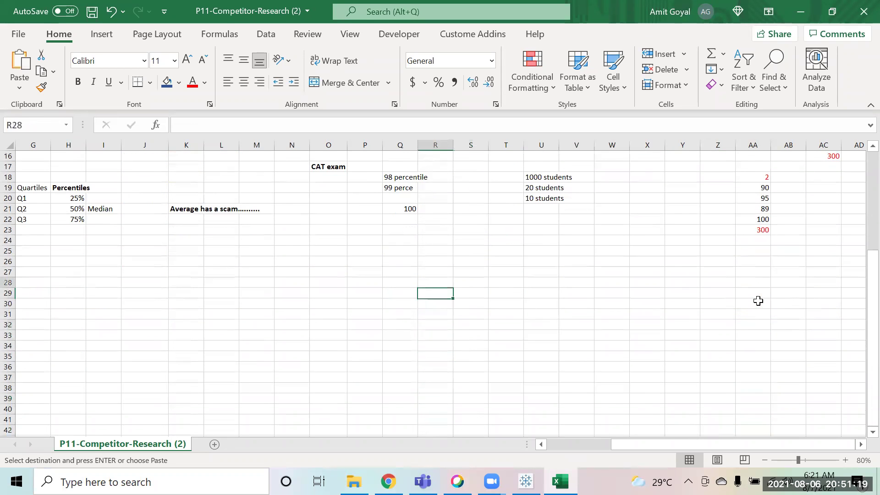
pyautogui.press('Down')
pyautogui.press('Down')
pyautogui.press('Down')
pyautogui.press('Down')
pyautogui.press('Down')
pyautogui.press('Down')
pyautogui.press('Down')
pyautogui.press('Down')
pyautogui.press('Down')
pyautogui.press('Down')
pyautogui.press('Down')
pyautogui.press('Down')
pyautogui.press('Down')
pyautogui.press('Down')
pyautogui.press('Down')
pyautogui.press('Down')
pyautogui.press('Down')
pyautogui.press('Down')
pyautogui.press('Down')
pyautogui.press('Down')
pyautogui.press('Down')
pyautogui.press('Down')
pyautogui.press('Down')
pyautogui.press('Down')
pyautogui.press('Down')
pyautogui.press('Up')
pyautogui.press('Up')
pyautogui.press('Up')
pyautogui.press('Up')
pyautogui.press('Up')
pyautogui.press('Up')
pyautogui.press('Up')
pyautogui.press('Up')
pyautogui.press('Up')
pyautogui.press('Up')
pyautogui.press('Up')
pyautogui.press('Up')
pyautogui.press('Up')
pyautogui.press('Up')
pyautogui.press('Up')
pyautogui.press('Up')
pyautogui.press('Up')
pyautogui.press('Up')
pyautogui.press('Up')
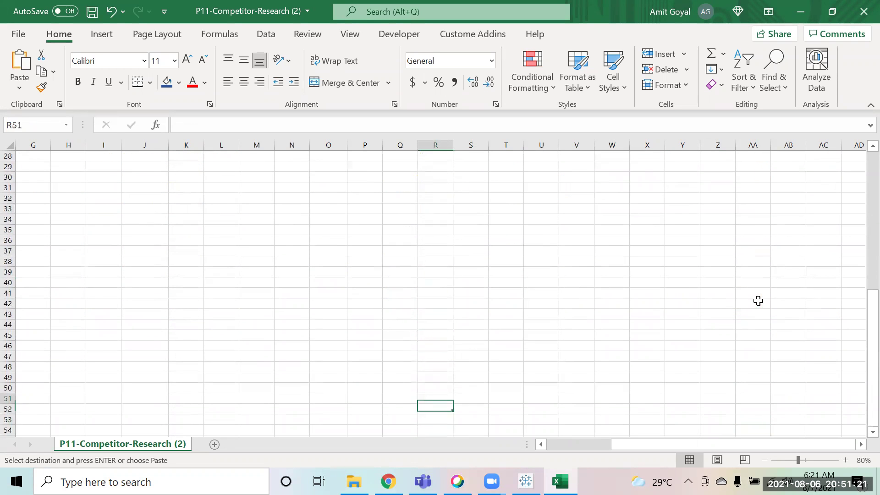
pyautogui.hotkey('ctrl', 'v')
pyautogui.press('Down')
pyautogui.press('Up')
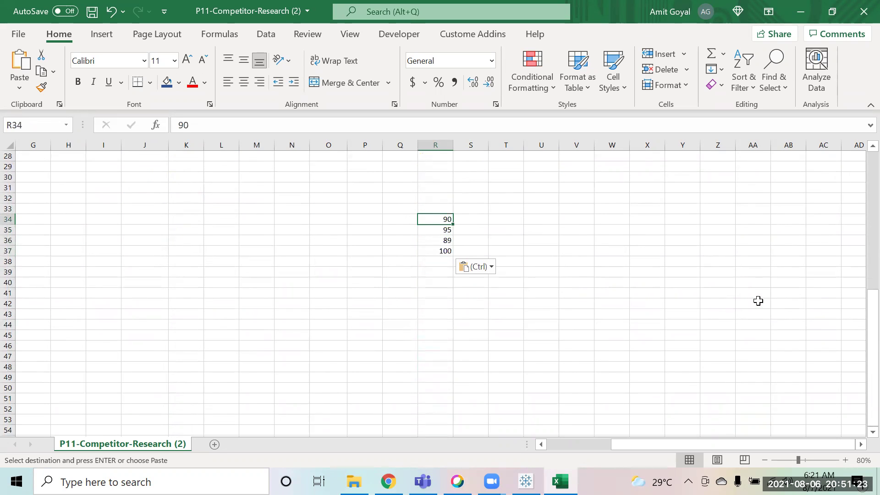
# Copy the four values in R34:R37 to columns V and AA, starting at cells V34 and AA34.
pyautogui.hotkey('shift', 'Down')
pyautogui.hotkey('shift', 'Down')
pyautogui.hotkey('shift', 'Down')
pyautogui.hotkey('ctrl', 'c')
pyautogui.hotkey('ctrl', 'v')
pyautogui.press('Right')
pyautogui.press('Right')
pyautogui.press('Right')
pyautogui.press('Right')
pyautogui.press('Right')
pyautogui.hotkey('ctrl', 'v')
pyautogui.press('Down')
pyautogui.press('Down')
pyautogui.press('Down')
pyautogui.press('Down')
pyautogui.press('Left')
pyautogui.press('Left')
pyautogui.press('Left')
pyautogui.press('Left')
pyautogui.press('Left')
pyautogui.press('Left')
pyautogui.press('Left')
pyautogui.press('Left')
pyautogui.press('Left')
pyautogui.press('Left')
pyautogui.press('Left')
pyautogui.press('Left')
pyautogui.press('Up')
pyautogui.press('Up')
pyautogui.press('Up')
pyautogui.press('Up')
pyautogui.press('Up')
pyautogui.press('Right')
pyautogui.press('Right')
pyautogui.press('Right')
pyautogui.press('Escape')
# Look back over the quartile limits and earlier sample datasets above the copied columns.
pyautogui.press('Down')
pyautogui.press('Down')
pyautogui.press('Down')
pyautogui.press('Down')
pyautogui.press('Down')
pyautogui.press('Up')
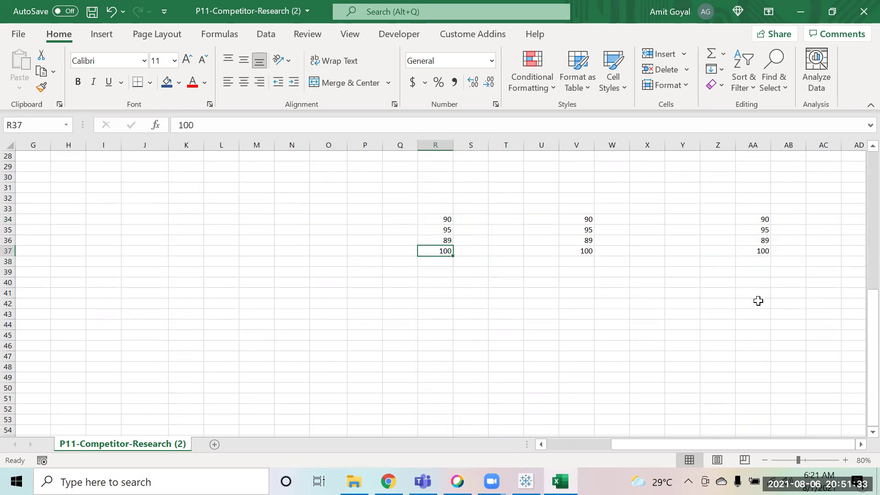
pyautogui.press('Up')
pyautogui.press('Up')
pyautogui.press('Up')
pyautogui.press('Up')
pyautogui.hotkey('ctrl', 'Up')
pyautogui.press('Right')
pyautogui.hotkey('ctrl', 'Right')
pyautogui.press('Down')
pyautogui.press('Down')
pyautogui.press('Down')
pyautogui.press('Down')
pyautogui.press('Down')
pyautogui.press('Left')
pyautogui.hotkey('ctrl', 'Left')
pyautogui.press('Down')
pyautogui.press('Down')
pyautogui.press('Down')
pyautogui.press('Down')
pyautogui.press('Down')
pyautogui.press('Down')
pyautogui.press('Down')
pyautogui.press('Down')
pyautogui.press('Down')
pyautogui.press('Down')
pyautogui.press('Down')
pyautogui.press('Down')
pyautogui.press('Down')
pyautogui.press('Down')
pyautogui.press('Down')
pyautogui.press('Down')
pyautogui.press('Down')
pyautogui.press('Down')
pyautogui.press('Down')
pyautogui.press('Down')
pyautogui.press('Down')
pyautogui.press('Down')
pyautogui.press('Down')
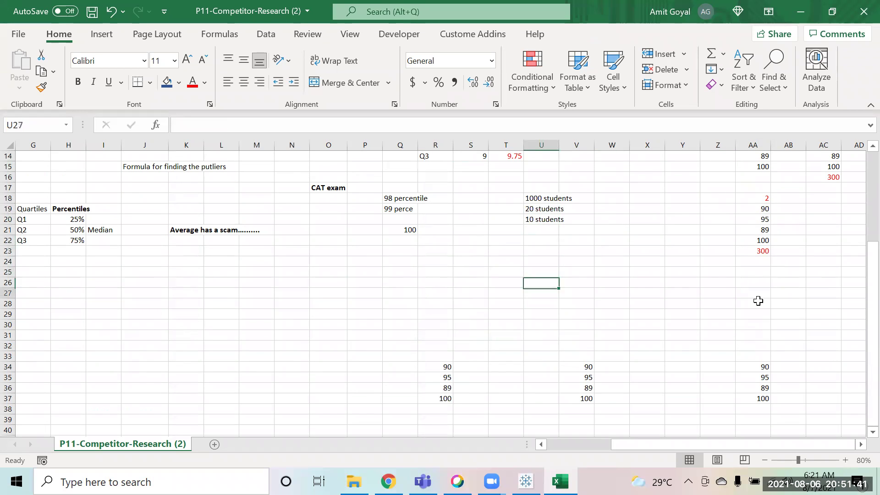
pyautogui.press('Up')
pyautogui.press('Up')
pyautogui.press('Up')
pyautogui.press('Up')
pyautogui.press('Up')
pyautogui.press('Up')
pyautogui.press('Up')
pyautogui.press('Up')
pyautogui.press('Up')
pyautogui.press('Up')
pyautogui.press('Up')
pyautogui.press('Up')
pyautogui.press('Up')
pyautogui.press('Up')
pyautogui.press('Up')
pyautogui.press('Up')
pyautogui.press('Up')
pyautogui.press('Up')
pyautogui.press('Up')
pyautogui.press('Up')
# Add the value 60 in cell R33, directly above the first copied dataset.
pyautogui.press('Left')
pyautogui.press('Left')
pyautogui.press('Left')
pyautogui.press('Down')
pyautogui.press('Down')
pyautogui.press('Down')
pyautogui.press('Down')
pyautogui.press('Down')
pyautogui.press('Up')
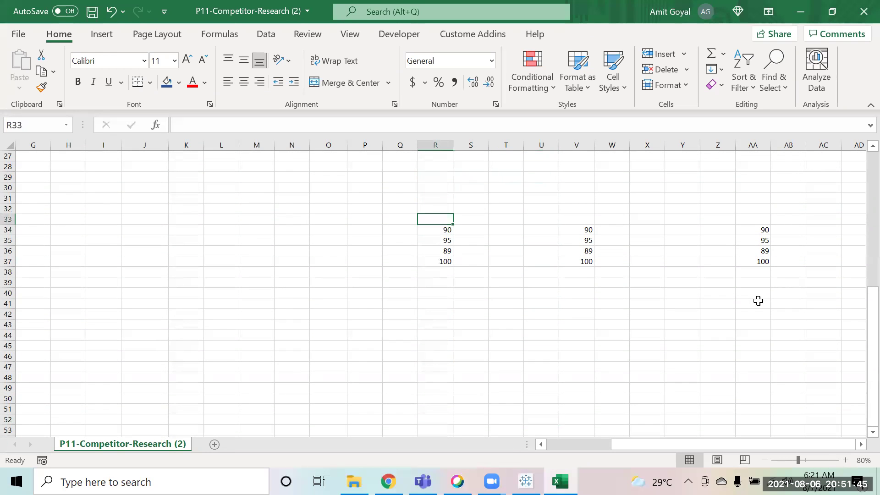
pyautogui.write('60')
pyautogui.press('Return')
# Add 70 in cell V33 and 80 in cell AA33, above the other two datasets.
pyautogui.press('Up')
pyautogui.press('Right')
pyautogui.press('Right')
pyautogui.press('Right')
pyautogui.press('Right')
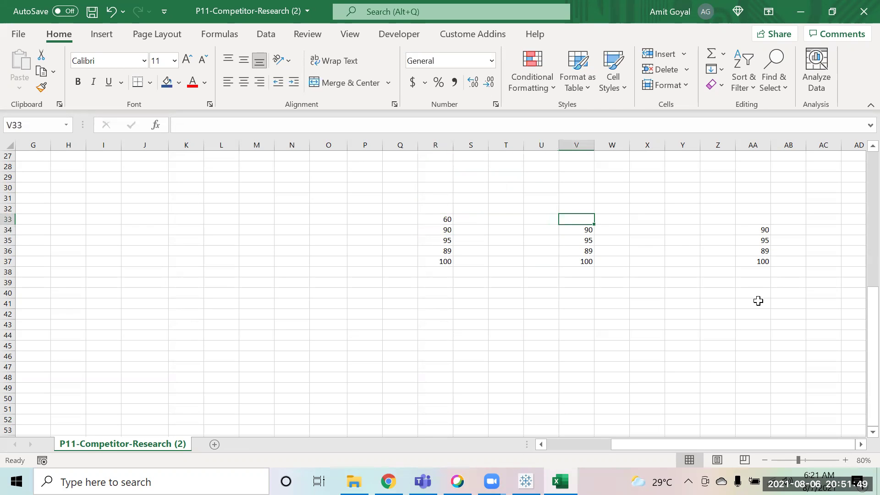
pyautogui.write('70')
pyautogui.press('Return')
pyautogui.press('Up')
pyautogui.press('Right')
pyautogui.press('Right')
pyautogui.press('Right')
pyautogui.press('Right')
pyautogui.press('Right')
pyautogui.write('80')
pyautogui.press('Return')
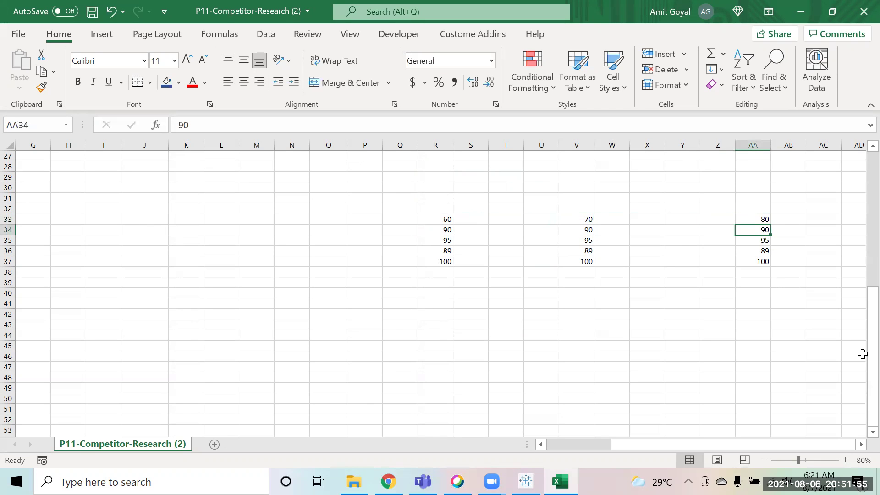
# Colour the text of the added values in R33:AA33 red.
pyautogui.press('Up')
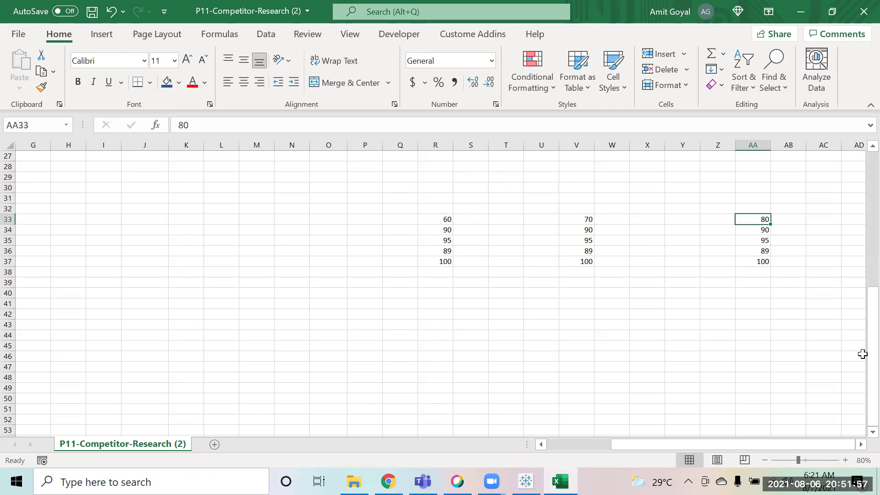
pyautogui.hotkey('shift', 'Left')
pyautogui.hotkey('shift', 'Left')
pyautogui.hotkey('shift', 'Left')
pyautogui.hotkey('shift', 'Left')
pyautogui.hotkey('shift', 'Left')
pyautogui.hotkey('shift', 'Left')
pyautogui.hotkey('shift', 'Left')
pyautogui.hotkey('shift', 'Left')
pyautogui.hotkey('shift', 'Left')
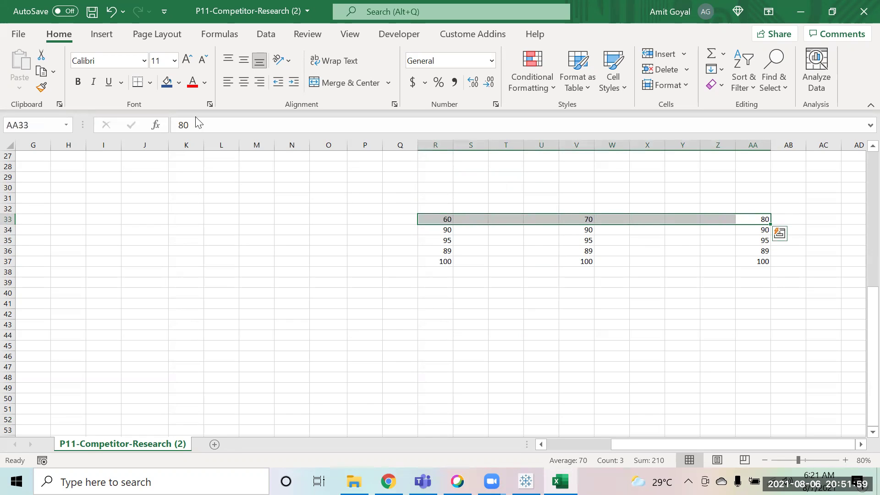
pyautogui.click(192, 82)
pyautogui.click(415, 347)
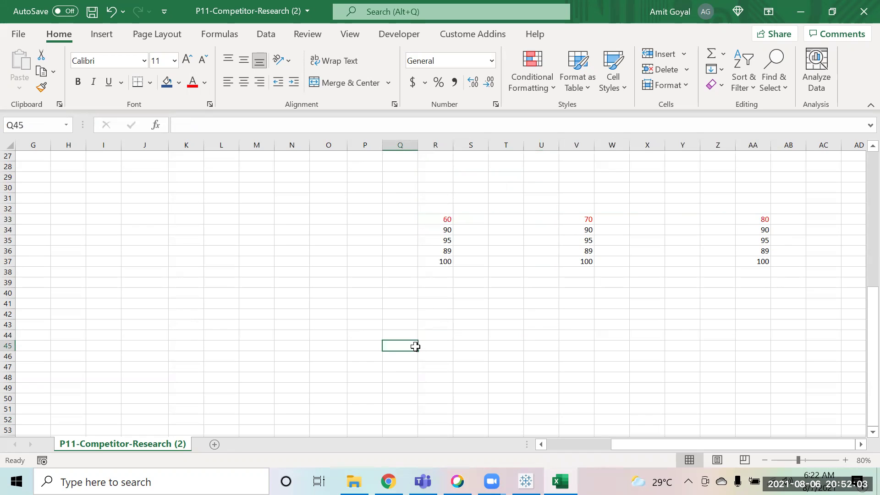
# Compare the low values in row 33 and the averages of the three datasets in columns R, V and AA.
pyautogui.click(448, 216)
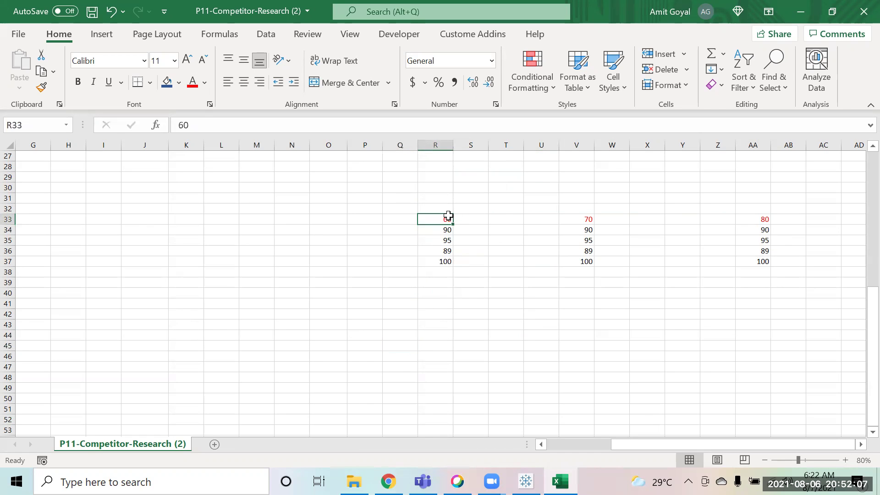
pyautogui.click(570, 215)
pyautogui.click(764, 222)
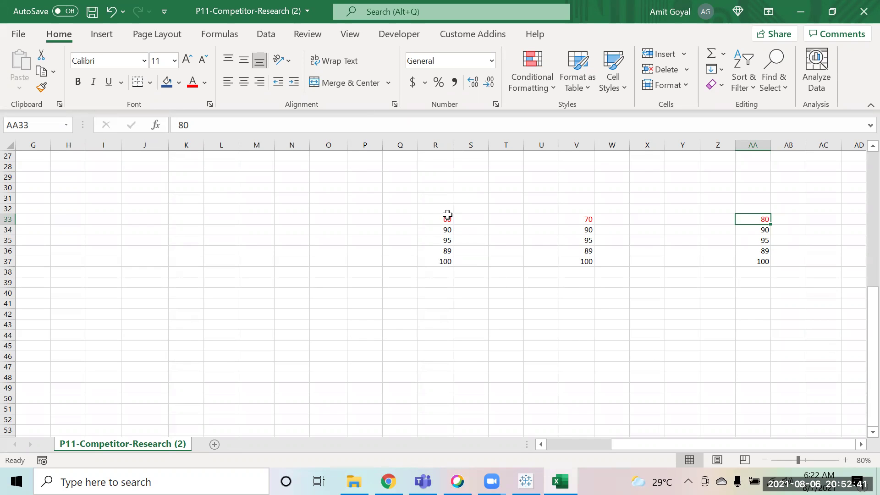
pyautogui.moveTo(440, 218); pyautogui.dragTo(439, 260)
pyautogui.moveTo(565, 219); pyautogui.dragTo(576, 271)
pyautogui.moveTo(752, 219); pyautogui.dragTo(754, 263)
pyautogui.click(754, 316)
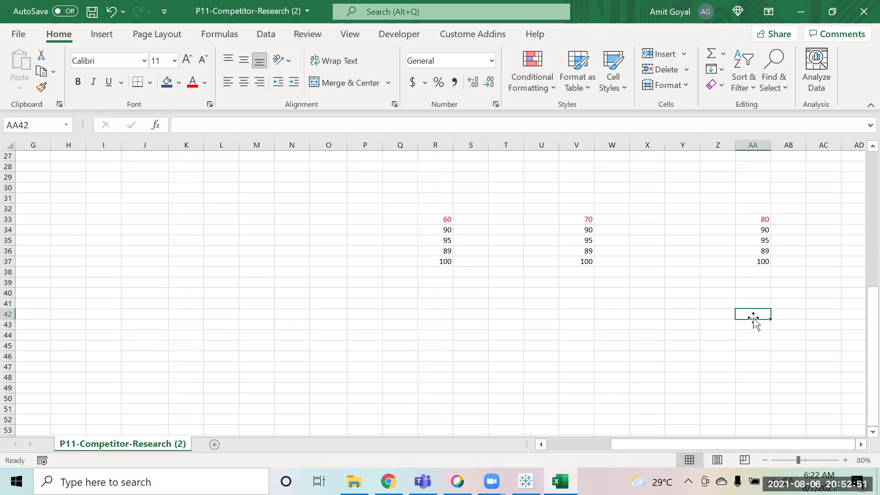
# Copy the column R dataset that starts with 60 to column M, starting at cell M33.
pyautogui.moveTo(447, 220); pyautogui.dragTo(442, 268)
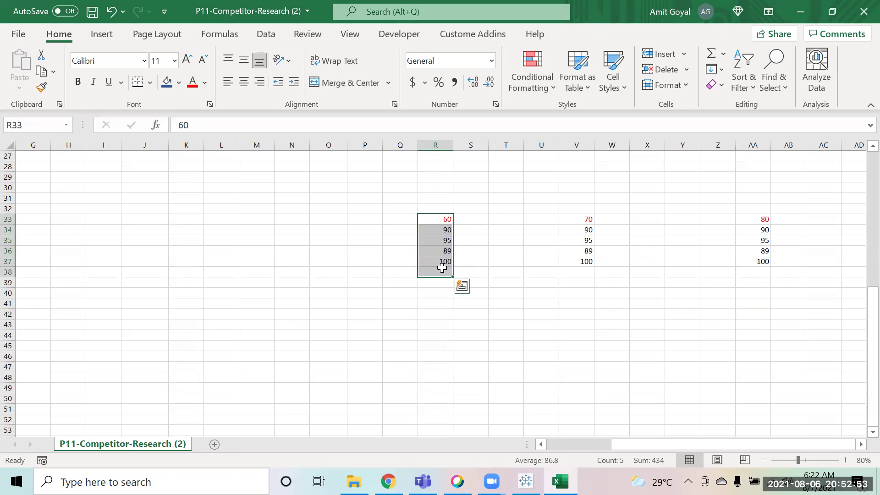
pyautogui.hotkey('ctrl', 'c')
pyautogui.press('Left')
pyautogui.press('Left')
pyautogui.press('Left')
pyautogui.press('Left')
pyautogui.press('Left')
pyautogui.hotkey('ctrl', 'v')
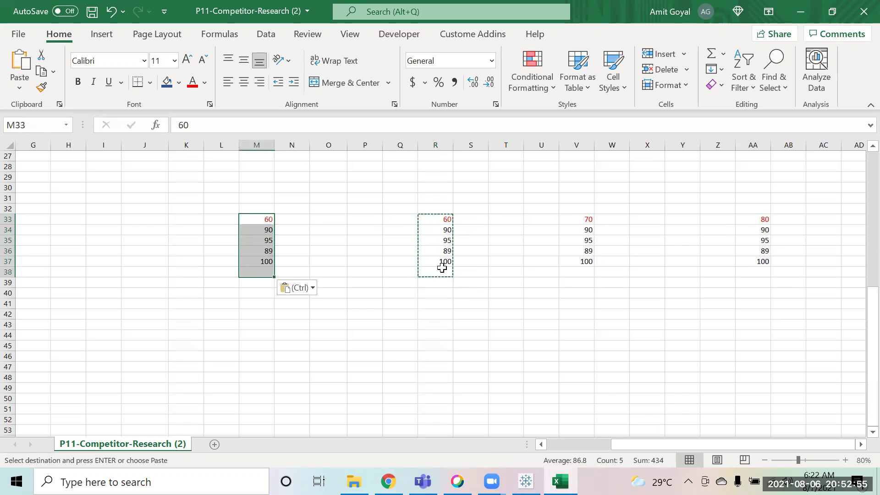
# Replace the first value of the column M dataset with 2 and fill cell M33 dark blue.
pyautogui.write('2')
pyautogui.press('Return')
pyautogui.press('Down')
pyautogui.press('Up')
pyautogui.press('Up')
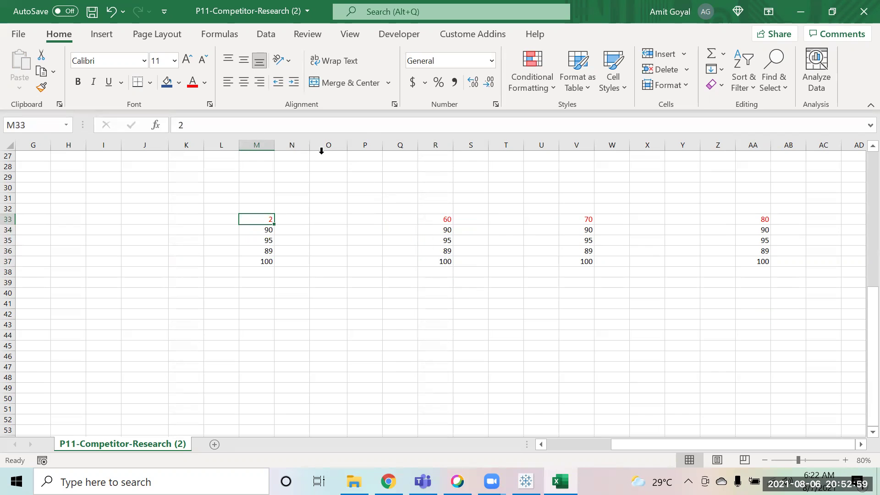
pyautogui.click(167, 82)
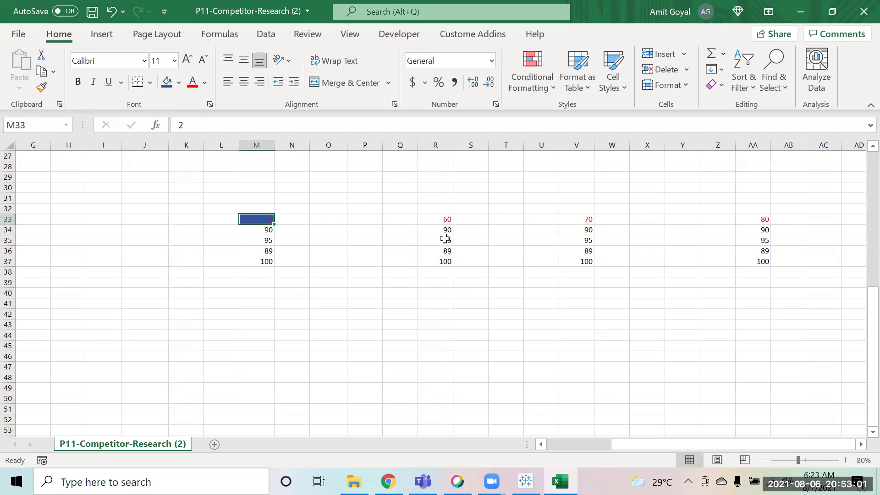
# Review the three datasets in R33:AA37 and the low value at the start of column AA's dataset.
pyautogui.moveTo(444, 220); pyautogui.dragTo(769, 261)
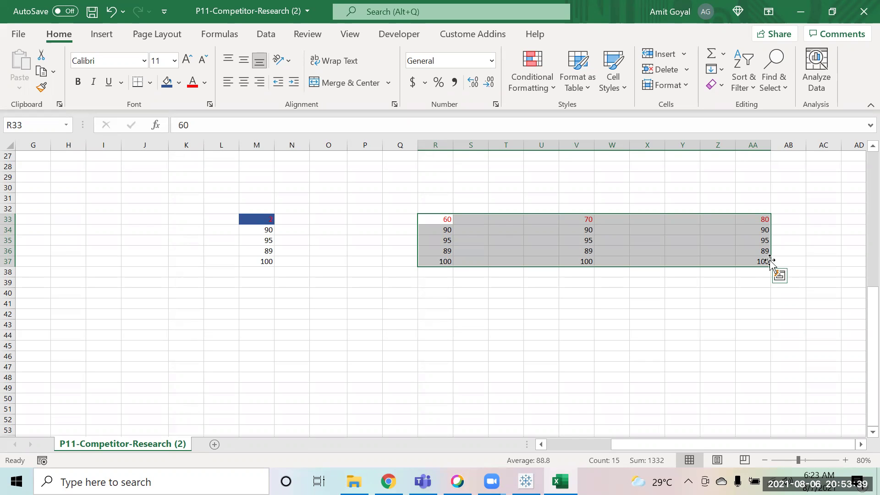
pyautogui.click(750, 216)
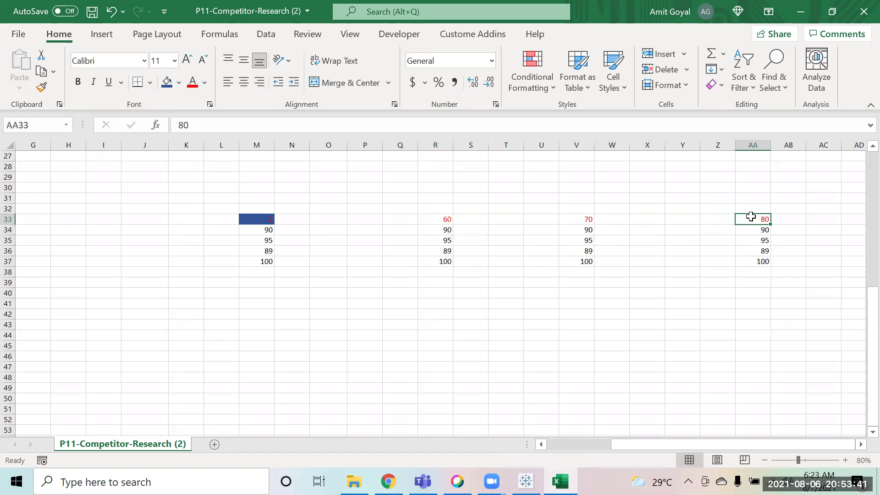
# Try 79 as the low value in cell AA33 and restore it to 80.
pyautogui.write('79')
pyautogui.press('Return')
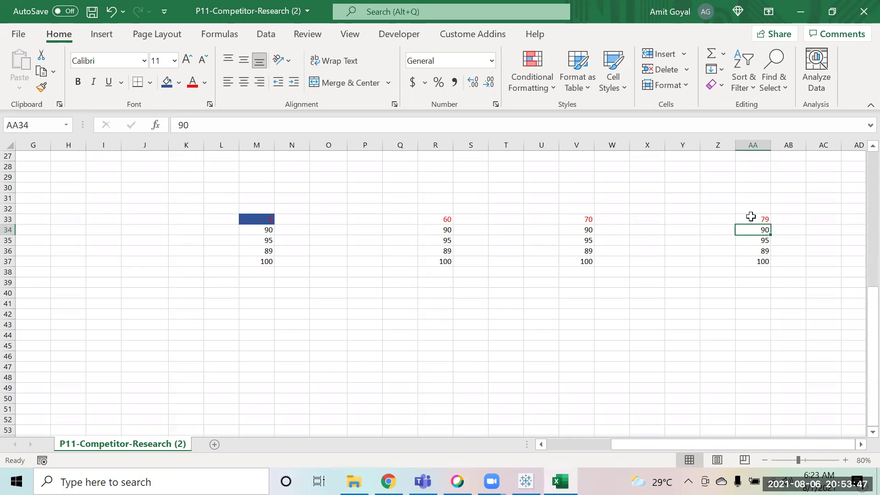
pyautogui.click(751, 216)
pyautogui.write('80')
pyautogui.press('Return')
pyautogui.click(751, 216)
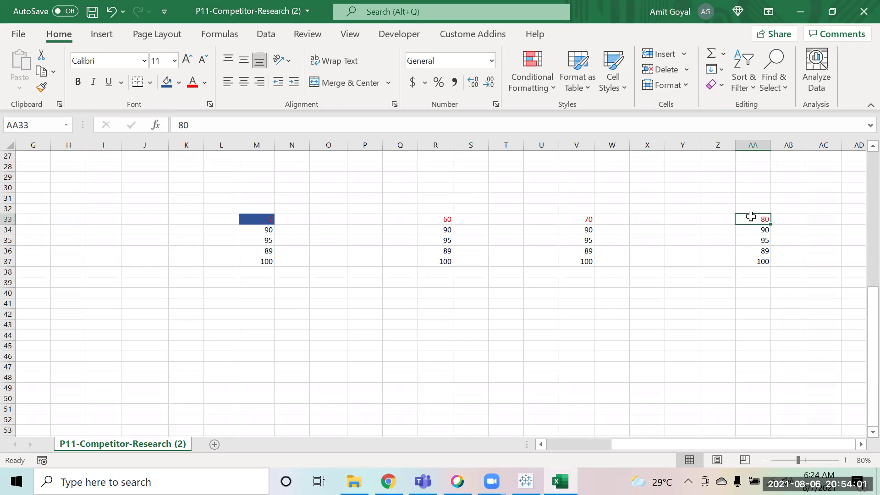
pyautogui.write('79')
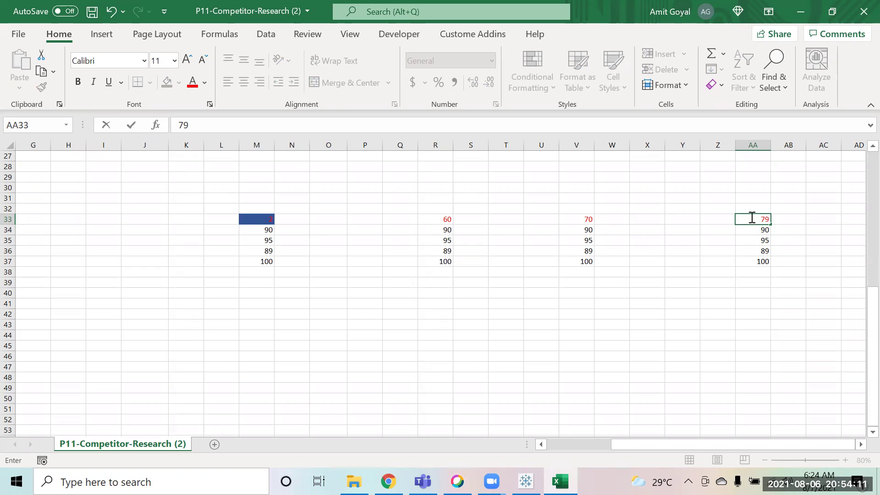
pyautogui.press('Escape')
# Examine the column AA dataset, comparing the low value in AA33 with the remaining values in AA34:AA37.
pyautogui.press('Down')
pyautogui.press('Down')
pyautogui.press('Up')
pyautogui.press('Up')
pyautogui.press('Down')
pyautogui.press('Down')
pyautogui.press('Up')
pyautogui.press('Up')
pyautogui.press('Down')
pyautogui.press('Down')
pyautogui.press('Up')
pyautogui.press('Up')
pyautogui.press('Down')
pyautogui.press('Right')
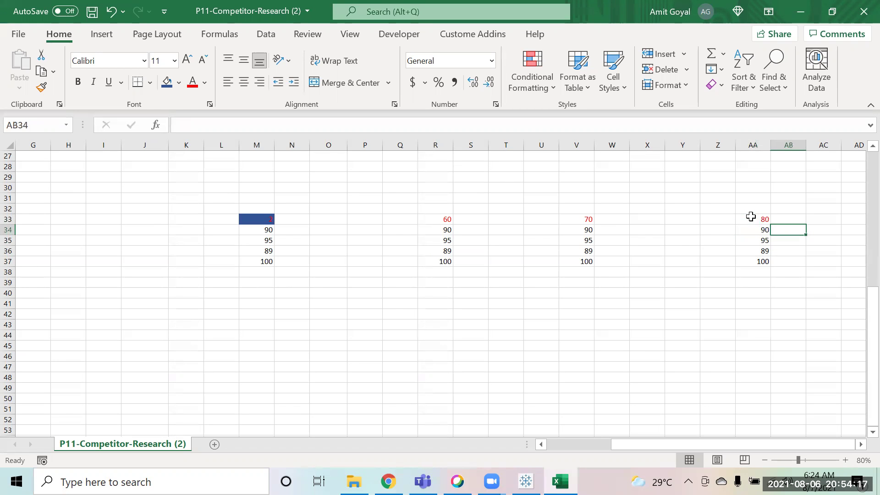
pyautogui.press('Left')
pyautogui.hotkey('ctrl', 'shift', 'Down')
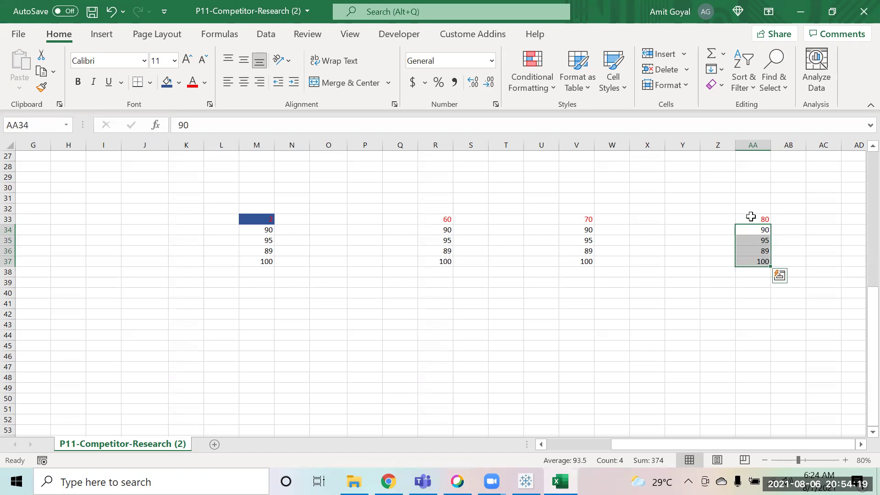
# Enter 85 in cell AC34, beside the column AA dataset.
pyautogui.press('Right')
pyautogui.press('Right')
pyautogui.press('Right')
pyautogui.press('Left')
pyautogui.press('Left')
pyautogui.press('Right')
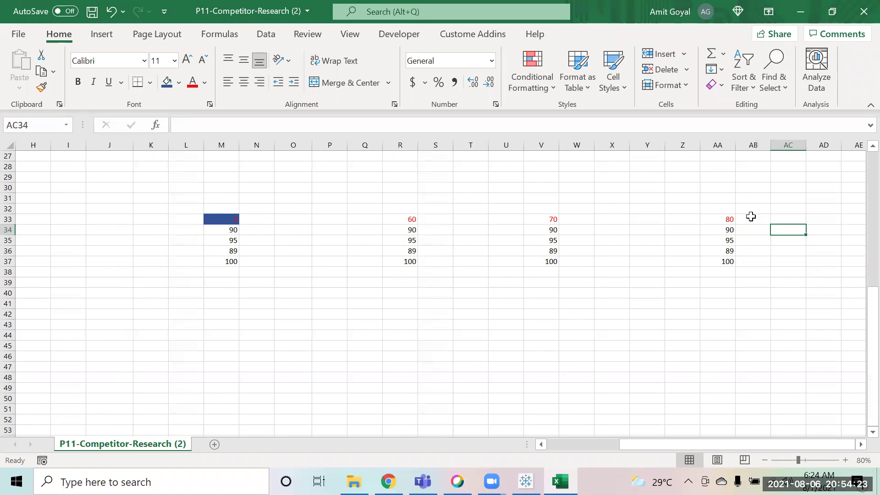
pyautogui.write('85')
pyautogui.press('Return')
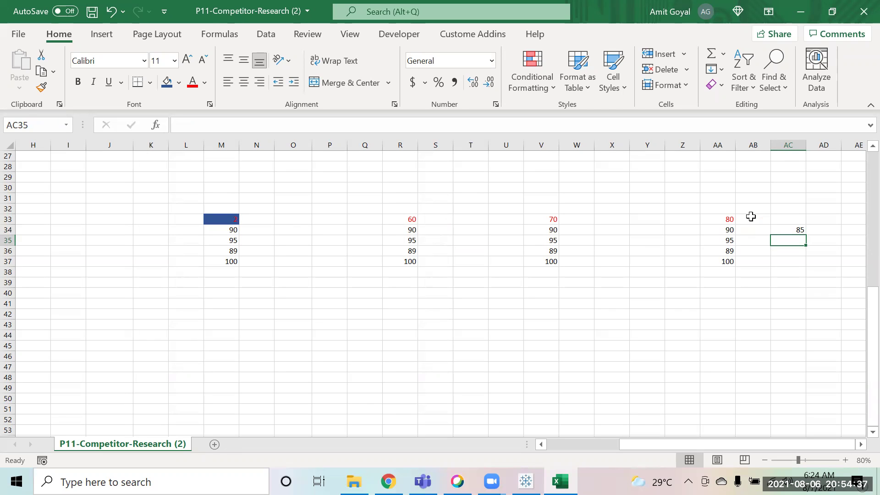
# Enter 105 in cell AC39, below the 85 in the same column.
pyautogui.press('Down')
pyautogui.press('Down')
pyautogui.press('Down')
pyautogui.press('Down')
pyautogui.press('Up')
pyautogui.press('Down')
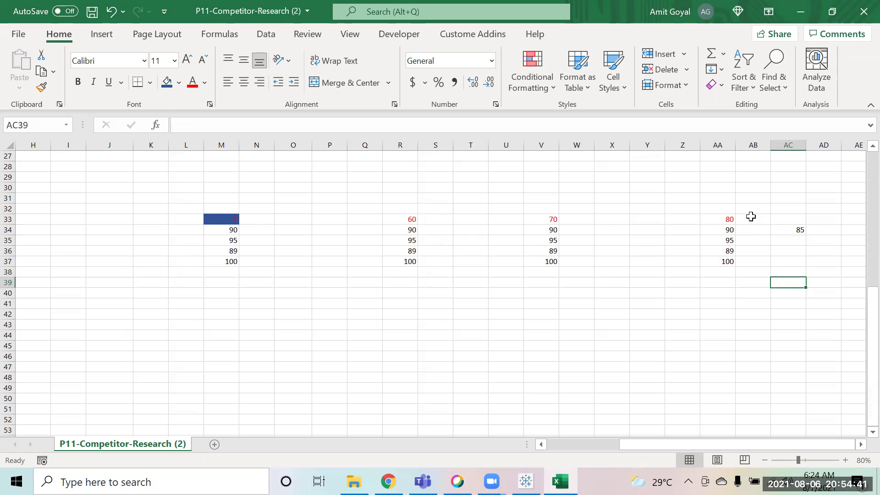
pyautogui.write('105')
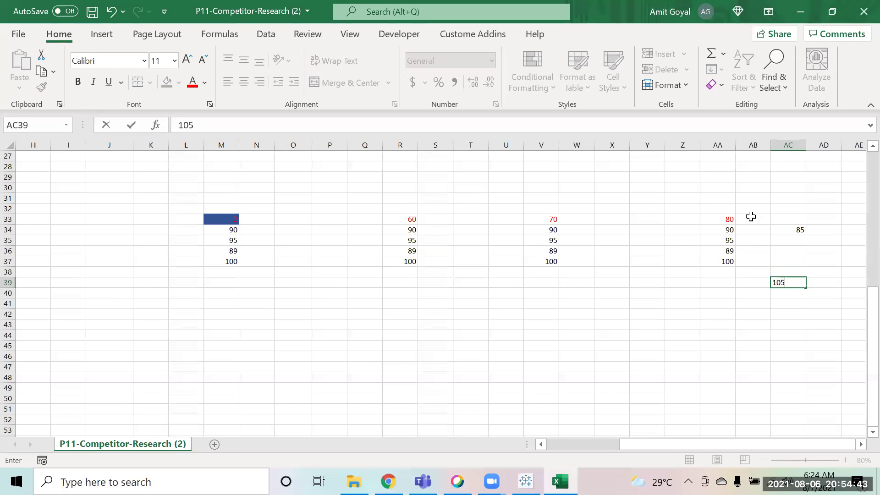
pyautogui.press('Return')
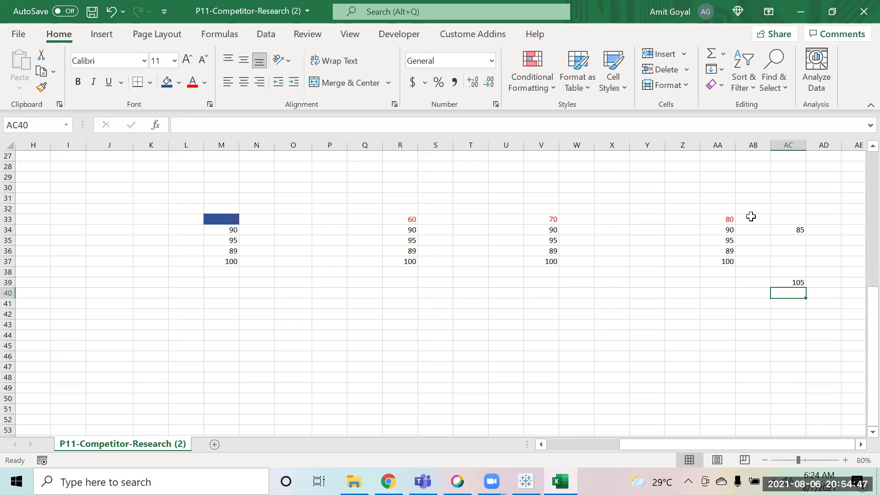
# Look back over the notes and earlier datasets above the row 33 samples.
pyautogui.press('Up')
pyautogui.press('Up')
pyautogui.press('Up')
pyautogui.press('Up')
pyautogui.press('Up')
pyautogui.press('Up')
pyautogui.press('Up')
pyautogui.press('Up')
pyautogui.press('Up')
pyautogui.press('Up')
pyautogui.press('Up')
pyautogui.press('Up')
pyautogui.press('Up')
pyautogui.press('Up')
pyautogui.press('Up')
pyautogui.press('Up')
pyautogui.press('Up')
pyautogui.press('Up')
pyautogui.press('Up')
pyautogui.press('Up')
pyautogui.press('Down')
pyautogui.press('Down')
pyautogui.press('Down')
pyautogui.press('Down')
pyautogui.press('Down')
pyautogui.press('Down')
pyautogui.press('Down')
pyautogui.press('Down')
pyautogui.press('Down')
pyautogui.press('Down')
pyautogui.press('Down')
pyautogui.press('Down')
pyautogui.press('Down')
pyautogui.press('Down')
pyautogui.press('Down')
pyautogui.press('Down')
pyautogui.press('Down')
pyautogui.press('Down')
pyautogui.press('Down')
pyautogui.press('Down')
# Label the 85 in column AC by entering "Lower Limit" in cell AD34.
pyautogui.press('Left')
pyautogui.press('Up')
pyautogui.press('Up')
pyautogui.press('Up')
pyautogui.press('Up')
pyautogui.press('Up')
pyautogui.press('Up')
pyautogui.press('Up')
pyautogui.press('Right')
pyautogui.press('Right')
pyautogui.write('L')
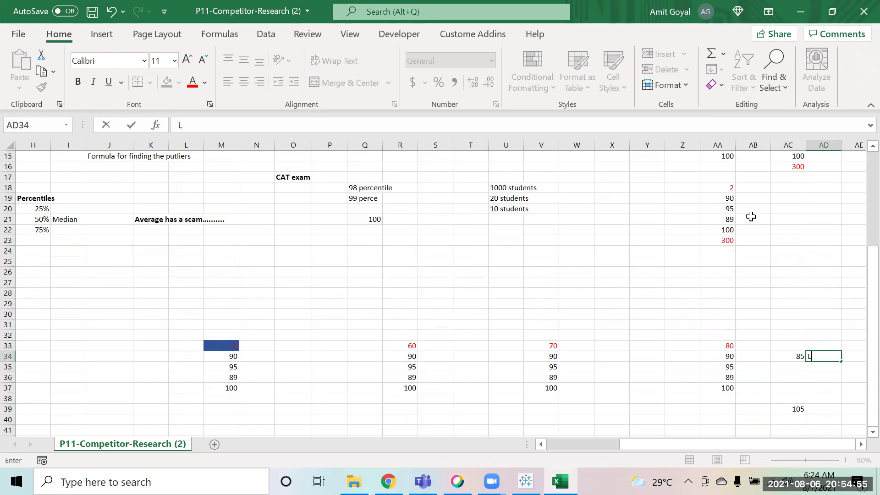
pyautogui.write('ower Limit')
pyautogui.press('Return')
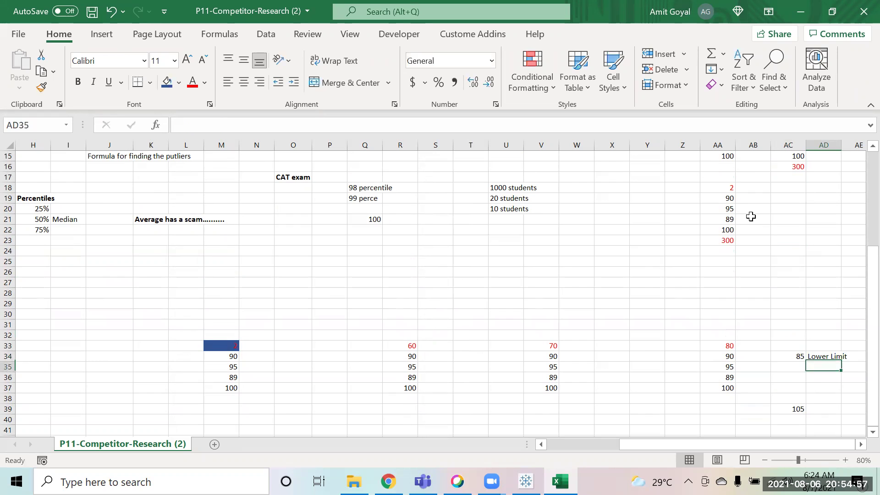
# Compare the values in AA34:AA37 with the lower limit in cell AC34.
pyautogui.press('Left')
pyautogui.press('Left')
pyautogui.press('Up')
pyautogui.press('Left')
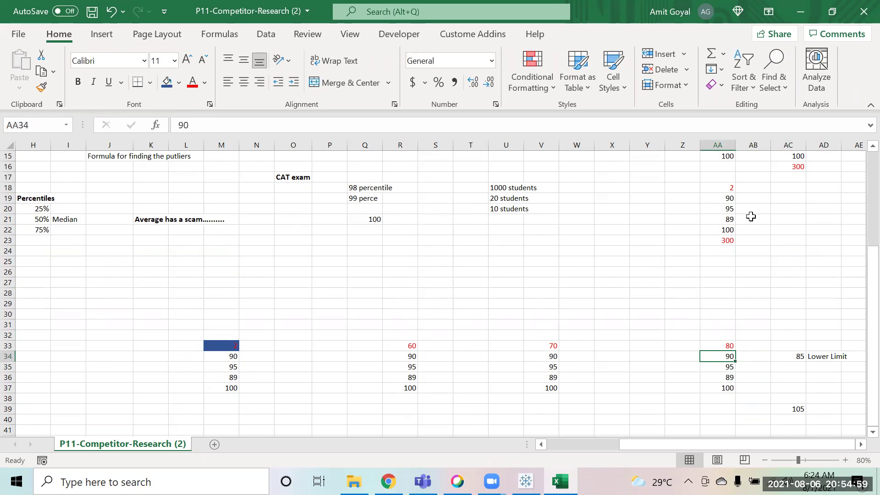
pyautogui.hotkey('shift', 'Down')
pyautogui.hotkey('shift', 'Down')
pyautogui.hotkey('shift', 'Down')
pyautogui.press('Right')
pyautogui.press('Right')
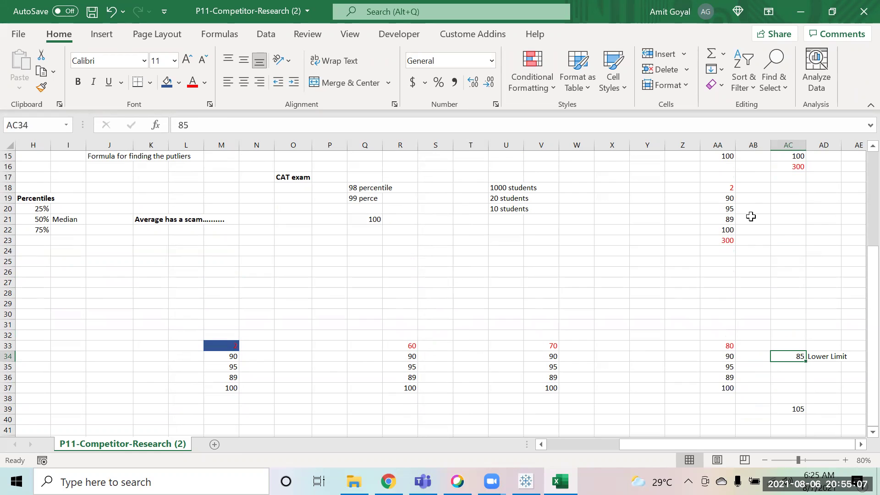
# Check the column AA values down to AA37 against the 105 in cell AC39.
pyautogui.press('Left')
pyautogui.press('Left')
pyautogui.press('Down')
pyautogui.press('Down')
pyautogui.press('Down')
pyautogui.press('Down')
pyautogui.press('Down')
pyautogui.press('Up')
pyautogui.press('Up')
pyautogui.press('Up')
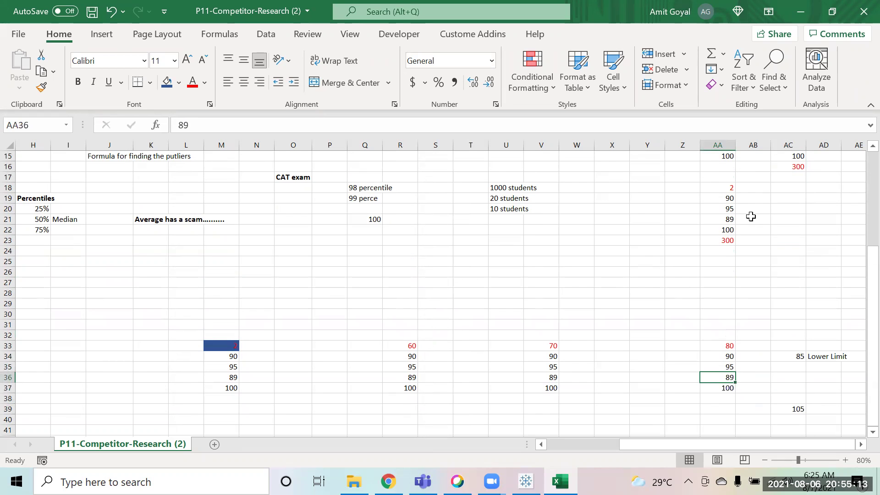
pyautogui.press('Down')
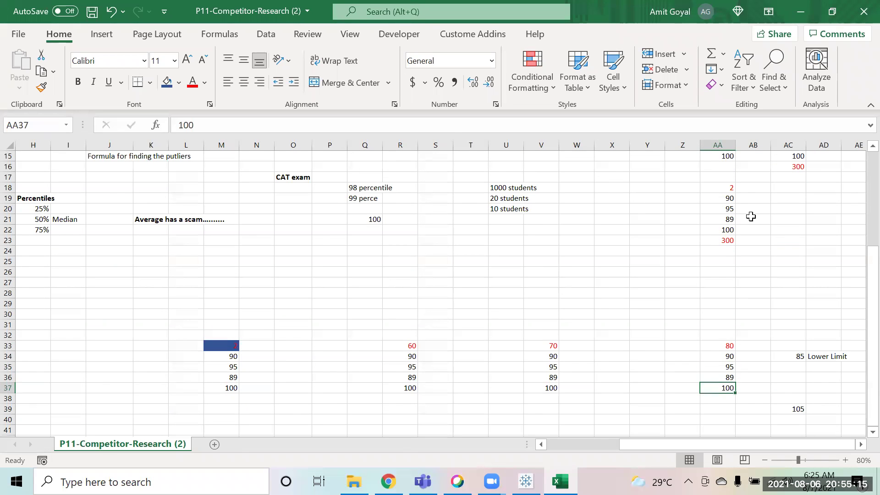
pyautogui.press('Right')
pyautogui.press('Down')
pyautogui.press('Down')
pyautogui.press('Right')
pyautogui.press('Right')
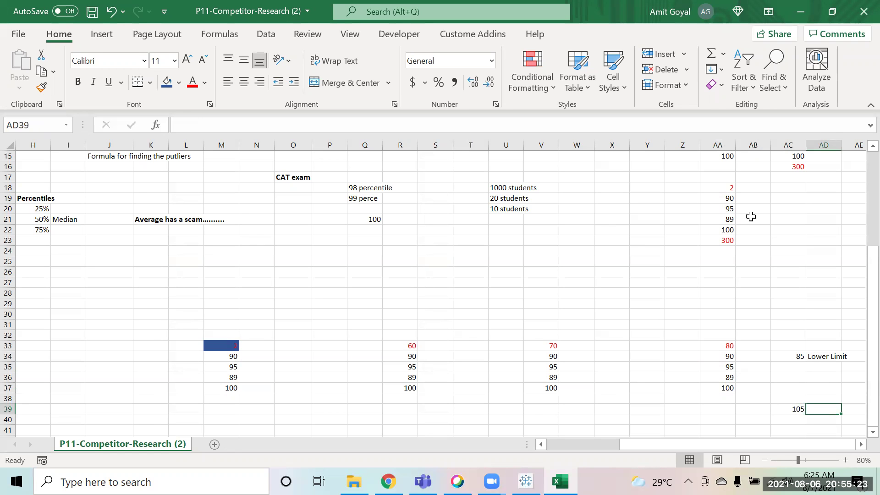
# Look back over the upper part of the worksheet to find the Inter Quartile Range calculation starting in row 9.
pyautogui.press('Left')
pyautogui.press('Left')
pyautogui.press('Up')
pyautogui.press('Up')
pyautogui.press('Up')
pyautogui.press('Up')
pyautogui.press('Up')
pyautogui.press('Up')
pyautogui.press('Up')
pyautogui.press('Up')
pyautogui.press('Up')
pyautogui.press('Up')
pyautogui.press('Up')
pyautogui.press('Up')
pyautogui.press('Up')
pyautogui.press('Up')
pyautogui.press('Up')
pyautogui.press('Up')
pyautogui.press('Up')
pyautogui.press('Up')
pyautogui.press('Up')
pyautogui.press('Up')
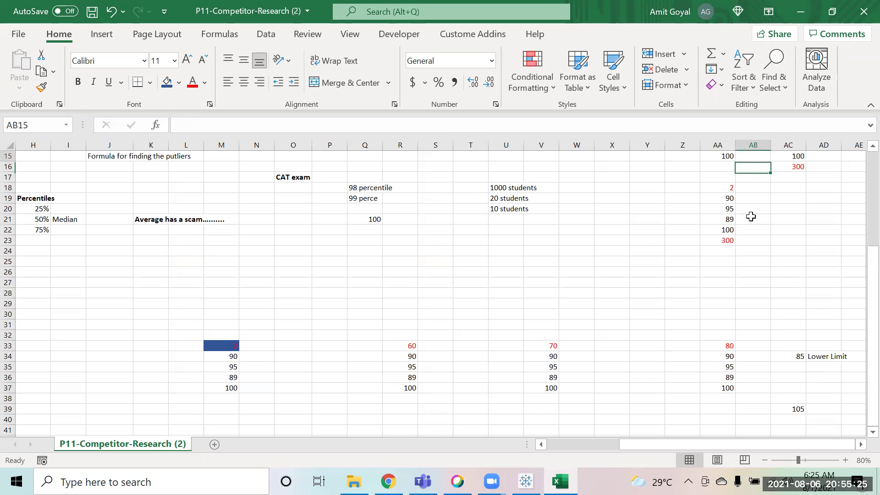
pyautogui.press('Up')
pyautogui.press('Up')
pyautogui.press('Up')
pyautogui.press('Up')
pyautogui.press('Up')
pyautogui.press('Up')
pyautogui.press('Up')
pyautogui.press('Up')
pyautogui.press('Up')
pyautogui.press('Up')
pyautogui.press('Up')
pyautogui.press('Up')
pyautogui.press('Up')
pyautogui.press('Up')
pyautogui.press('Down')
pyautogui.press('Left')
pyautogui.press('Left')
pyautogui.press('Left')
pyautogui.press('Left')
pyautogui.press('Left')
pyautogui.press('Left')
pyautogui.press('Left')
pyautogui.press('Left')
pyautogui.press('Left')
pyautogui.press('Left')
pyautogui.press('Left')
pyautogui.press('Left')
pyautogui.press('Left')
pyautogui.press('Left')
pyautogui.press('Left')
pyautogui.press('Left')
pyautogui.press('Left')
pyautogui.press('Left')
pyautogui.press('Down')
pyautogui.press('Down')
pyautogui.press('Down')
pyautogui.press('Down')
pyautogui.press('Down')
pyautogui.press('Down')
pyautogui.press('Down')
pyautogui.press('Down')
pyautogui.press('Down')
pyautogui.press('Down')
pyautogui.press('Down')
pyautogui.press('Down')
pyautogui.press('Down')
pyautogui.press('Down')
pyautogui.press('Down')
pyautogui.press('Down')
pyautogui.press('Down')
pyautogui.press('Left')
pyautogui.press('Left')
pyautogui.press('Left')
pyautogui.press('Right')
pyautogui.press('Right')
pyautogui.press('Right')
pyautogui.press('Right')
pyautogui.press('Right')
pyautogui.press('Right')
pyautogui.press('Right')
pyautogui.press('Right')
pyautogui.press('Right')
pyautogui.press('Right')
pyautogui.press('Right')
pyautogui.press('Right')
pyautogui.press('Right')
pyautogui.press('Up')
pyautogui.press('Up')
pyautogui.press('Up')
pyautogui.press('Up')
pyautogui.press('Up')
pyautogui.press('Up')
pyautogui.press('Up')
pyautogui.press('Up')
pyautogui.press('Left')
pyautogui.press('Up')
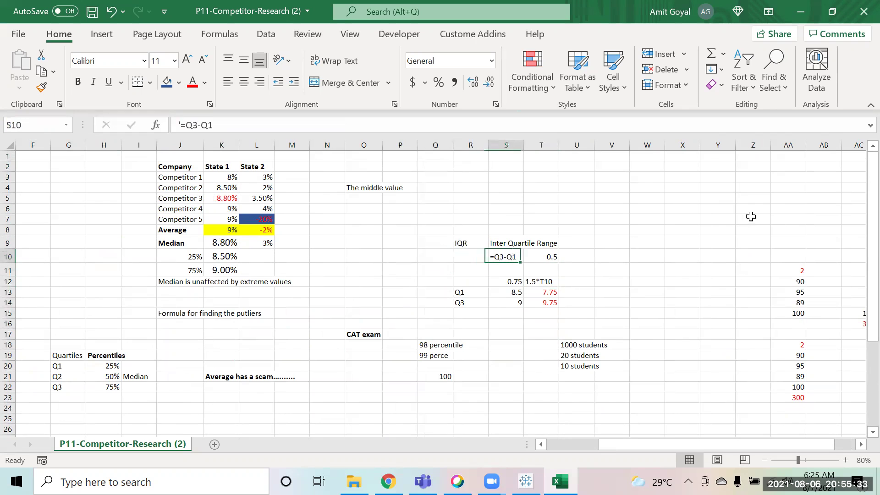
# Examine how Q1, Q3 and the 1.5*T10 value in S12 feed the formulas in cells T13 and T14.
pyautogui.press('Right')
pyautogui.press('Down')
pyautogui.press('Down')
pyautogui.press('Left')
pyautogui.press('Right')
pyautogui.press('Down')
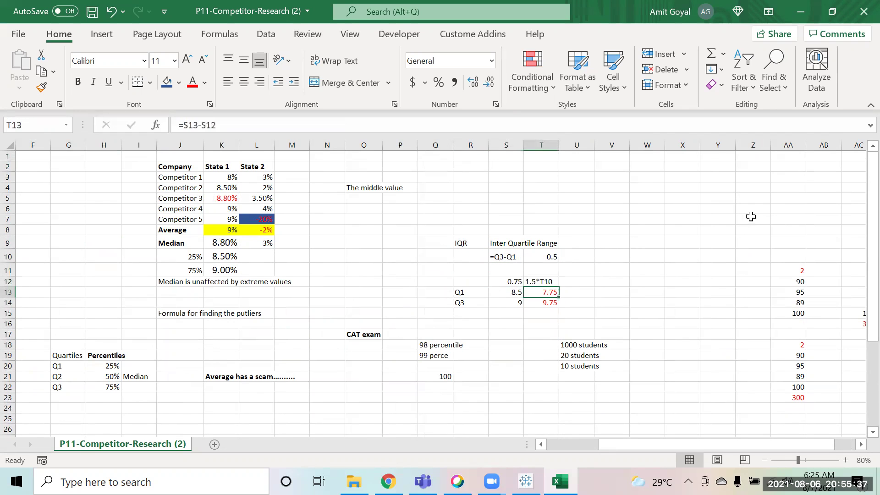
pyautogui.press('Left')
pyautogui.hotkey('shift', 'Down')
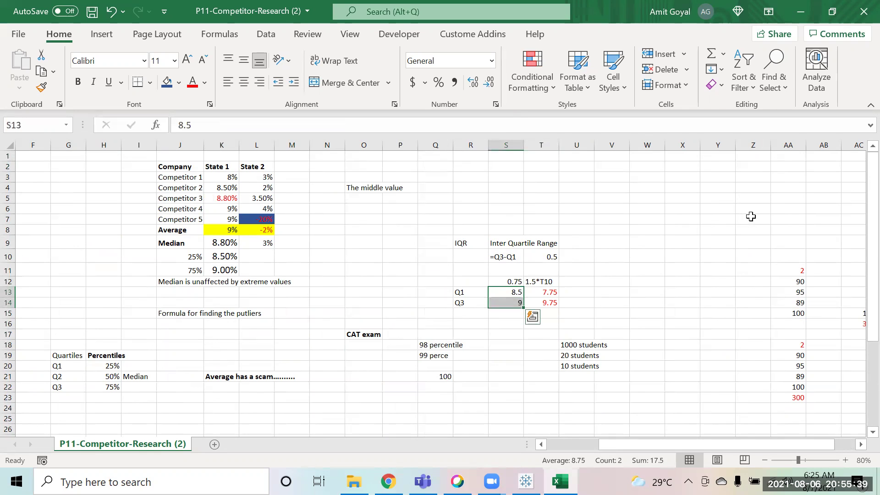
pyautogui.press('Left')
pyautogui.press('Down')
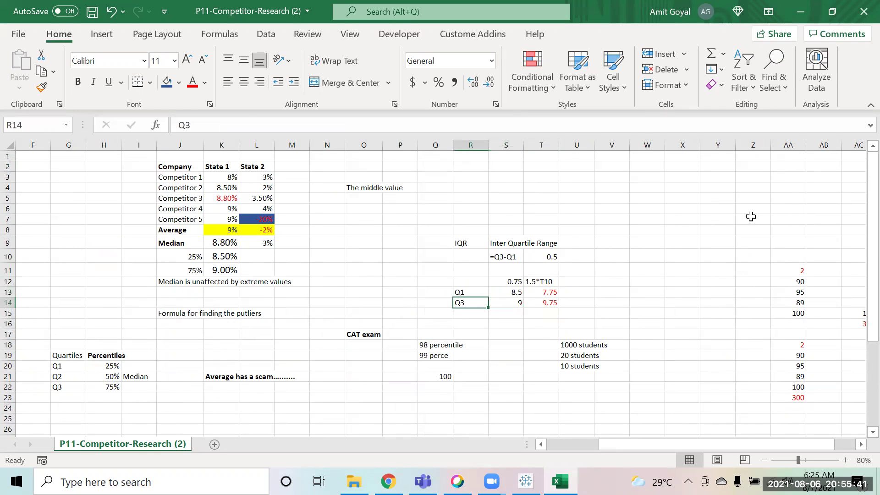
pyautogui.press('Up')
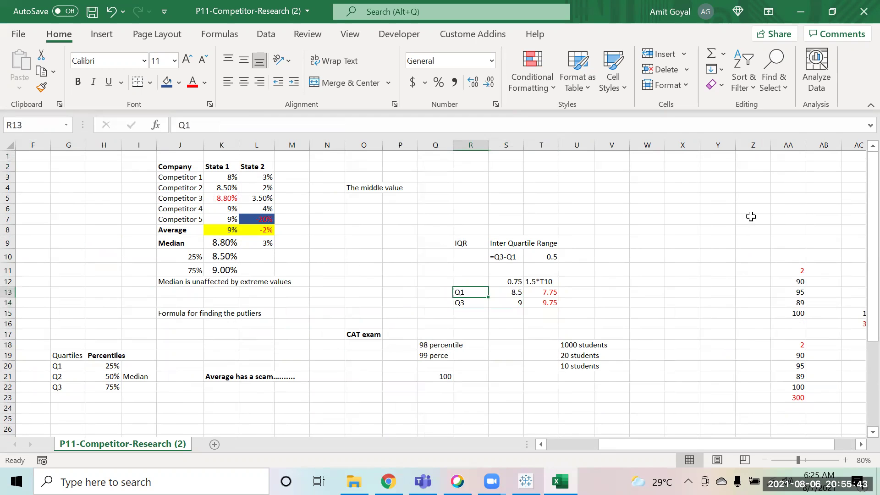
pyautogui.hotkey('shift', 'Right')
pyautogui.hotkey('shift', 'Right')
pyautogui.hotkey('shift', 'Left')
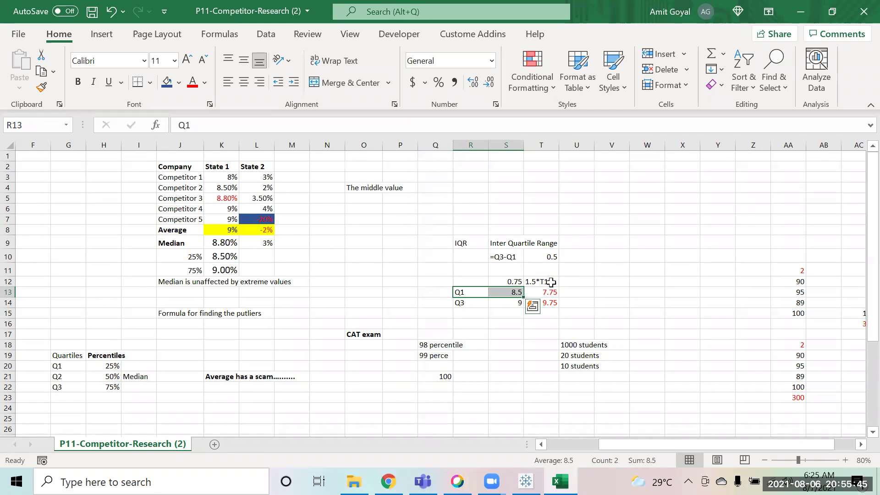
pyautogui.click(508, 281)
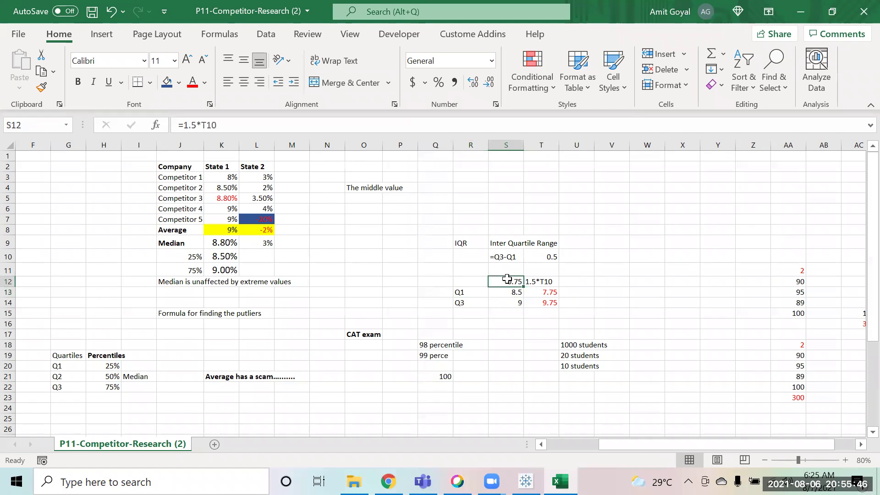
pyautogui.click(454, 302)
pyautogui.click(547, 301)
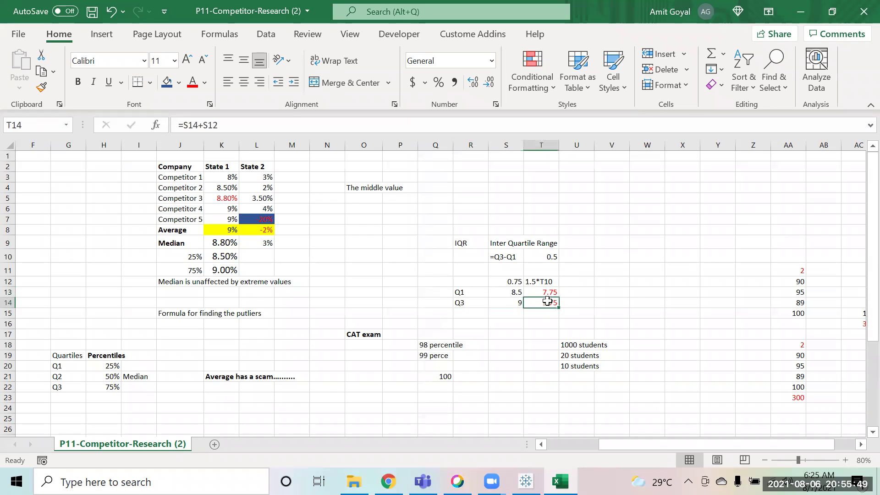
# Label the results in T13 and T14 by entering "Lower Limit" in cell U13 and "Upper Limit" in cell U14.
pyautogui.click(570, 292)
pyautogui.write('Lower Limit')
pyautogui.press('Return')
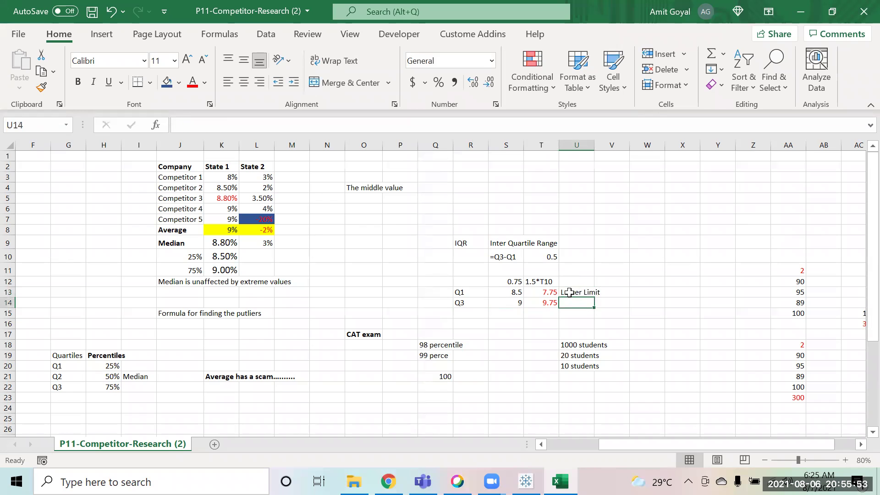
pyautogui.write('Upper Limit')
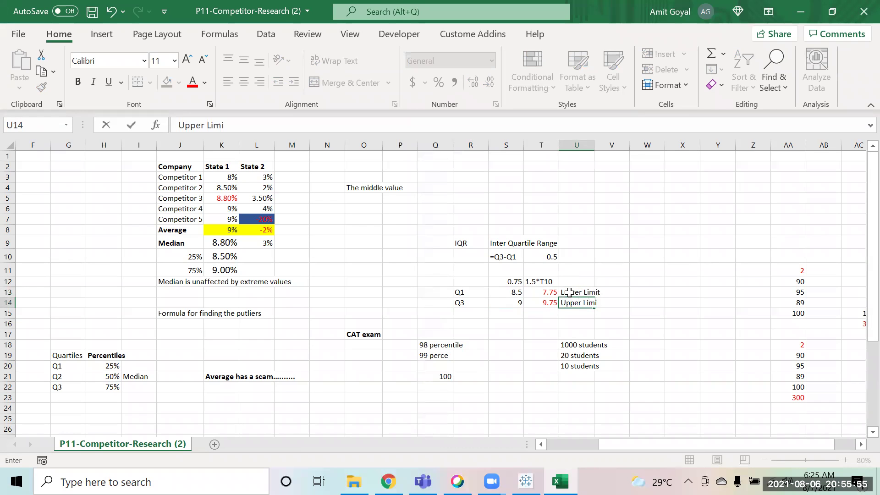
pyautogui.press('Return')
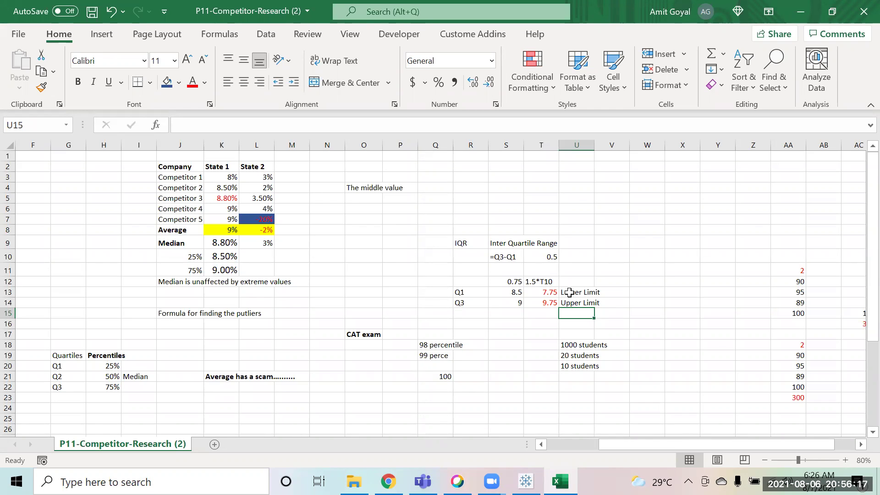
# Look back over the worksheet from the competitor table in column A across row 1 past the quartile and limit calculations.
pyautogui.click(534, 293)
pyautogui.press('Left')
pyautogui.press('Left')
pyautogui.press('Left')
pyautogui.press('Left')
pyautogui.press('Left')
pyautogui.press('Left')
pyautogui.press('Left')
pyautogui.press('Left')
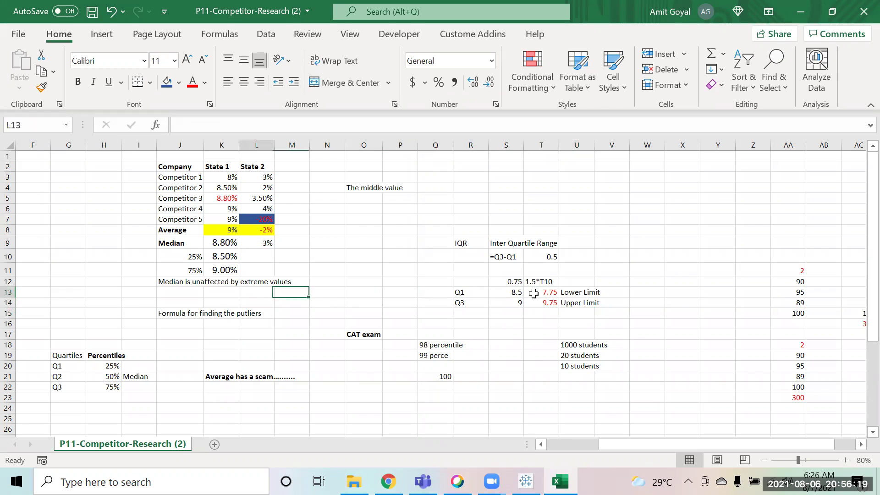
pyautogui.press('Left')
pyautogui.press('Left')
pyautogui.press('Left')
pyautogui.press('Left')
pyautogui.press('Left')
pyautogui.press('Left')
pyautogui.press('Left')
pyautogui.press('Left')
pyautogui.press('Left')
pyautogui.press('Left')
pyautogui.press('Left')
pyautogui.press('Up')
pyautogui.press('Up')
pyautogui.press('Up')
pyautogui.press('Up')
pyautogui.press('Up')
pyautogui.press('Up')
pyautogui.press('Up')
pyautogui.press('Up')
pyautogui.press('Up')
pyautogui.press('Up')
pyautogui.press('Up')
pyautogui.press('Up')
pyautogui.press('Right')
pyautogui.press('Right')
pyautogui.press('Right')
pyautogui.press('Right')
pyautogui.press('Right')
pyautogui.press('Right')
pyautogui.press('Right')
pyautogui.press('Right')
pyautogui.press('Right')
pyautogui.press('Right')
pyautogui.press('Right')
pyautogui.press('Right')
pyautogui.press('Right')
pyautogui.press('Right')
pyautogui.press('Right')
pyautogui.press('Right')
pyautogui.press('Right')
pyautogui.press('Right')
pyautogui.press('Right')
pyautogui.press('Right')
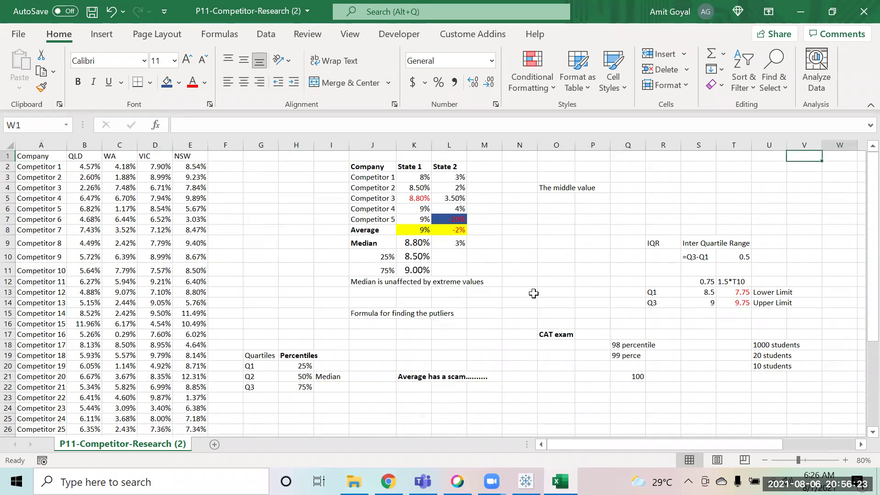
pyautogui.press('Right')
pyautogui.press('Right')
pyautogui.press('Right')
pyautogui.press('Right')
pyautogui.press('Right')
pyautogui.press('Right')
pyautogui.press('Right')
# List the topics "Median", "Quartile" and "Outliers" in cells AA27 to AA29.
pyautogui.press('Down')
pyautogui.press('Down')
pyautogui.press('Down')
pyautogui.press('Down')
pyautogui.press('Down')
pyautogui.press('Down')
pyautogui.press('Down')
pyautogui.press('Down')
pyautogui.press('Down')
pyautogui.press('Down')
pyautogui.press('Down')
pyautogui.press('Down')
pyautogui.press('Down')
pyautogui.press('Down')
pyautogui.press('Down')
pyautogui.press('Down')
pyautogui.press('Down')
pyautogui.press('Down')
pyautogui.press('Down')
pyautogui.press('Down')
pyautogui.press('Up')
pyautogui.press('Down')
pyautogui.press('Down')
pyautogui.press('Down')
pyautogui.press('Down')
pyautogui.press('Down')
pyautogui.press('Down')
pyautogui.press('Down')
pyautogui.press('Down')
pyautogui.press('Down')
pyautogui.press('Down')
pyautogui.press('Left')
pyautogui.press('Left')
pyautogui.press('Left')
pyautogui.press('Up')
pyautogui.press('Up')
pyautogui.press('Up')
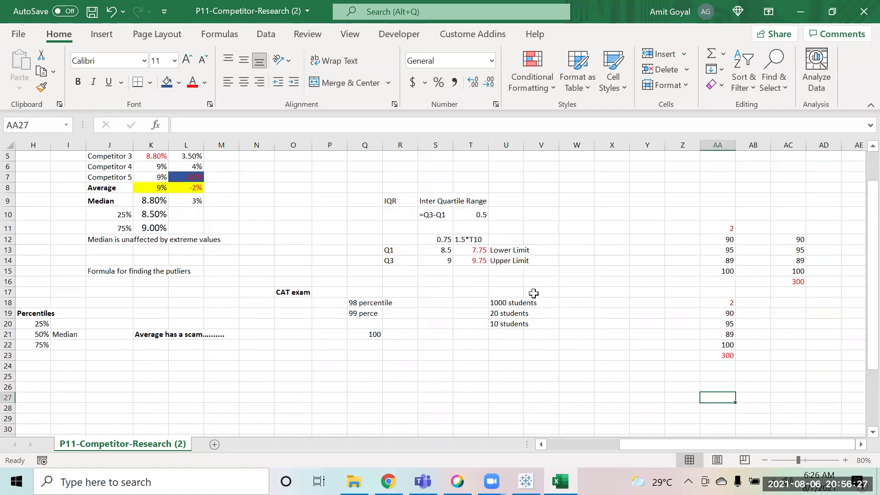
pyautogui.write('Median')
pyautogui.press('Return')
pyautogui.write('Quartile')
pyautogui.press('Return')
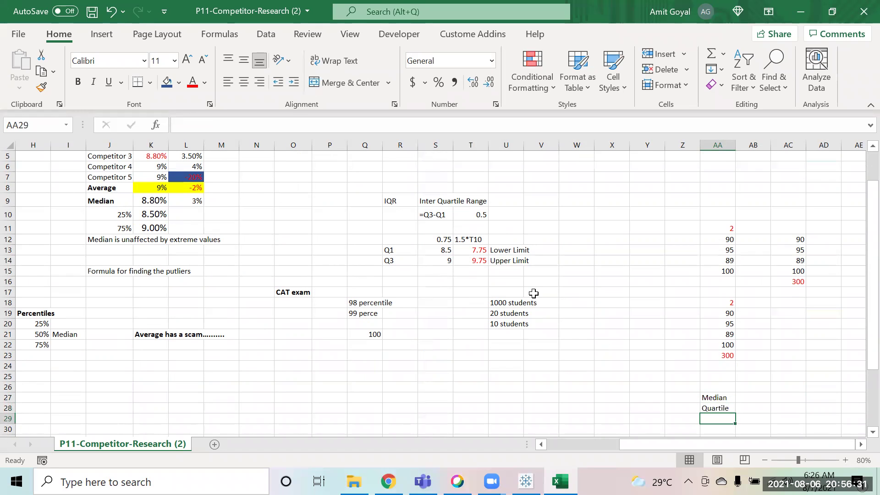
pyautogui.write('Outlier')
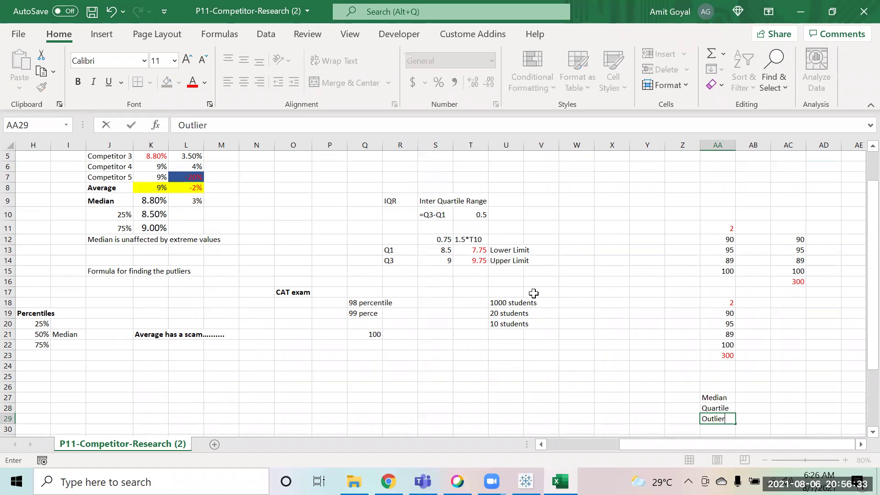
pyautogui.write('s')
pyautogui.press('Return')
# Apply the dark blue fill to the topic list in cells AA27 to AA29.
pyautogui.press('Up')
pyautogui.press('Up')
pyautogui.press('Up')
pyautogui.hotkey('shift', 'Down')
pyautogui.hotkey('shift', 'Down')
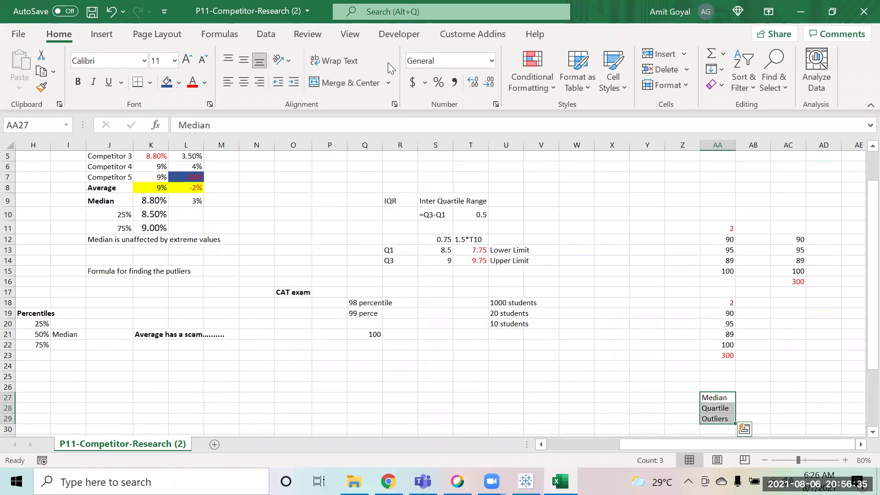
pyautogui.click(167, 83)
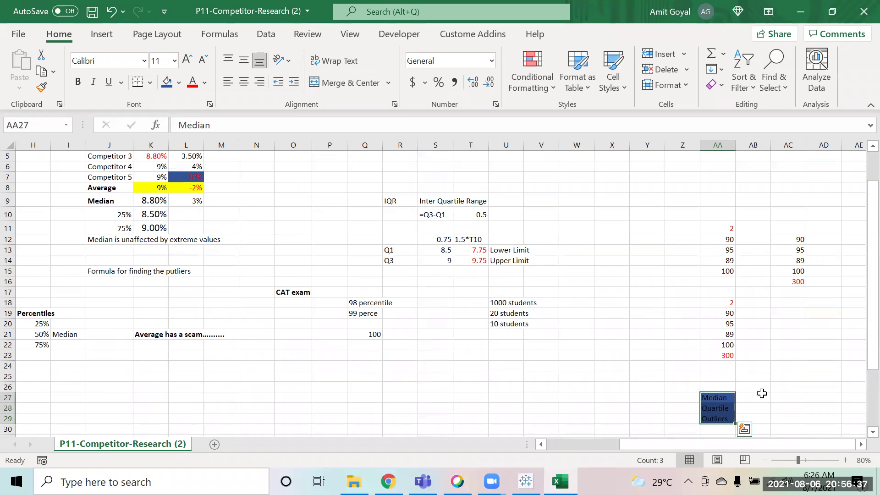
# Enter "Boxplot" in cell AD27 beside the topic list.
pyautogui.press('Right')
pyautogui.press('Right')
pyautogui.press('Right')
pyautogui.write('Bo')
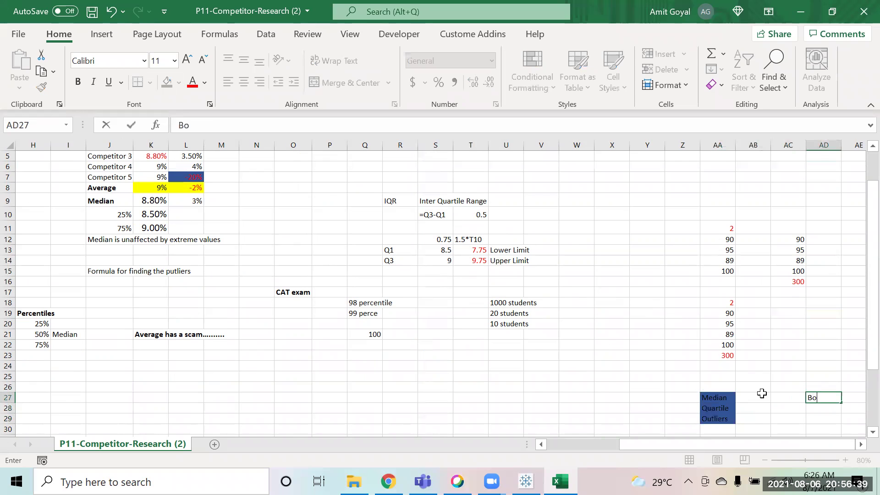
pyautogui.write('xplot')
pyautogui.press('Return')
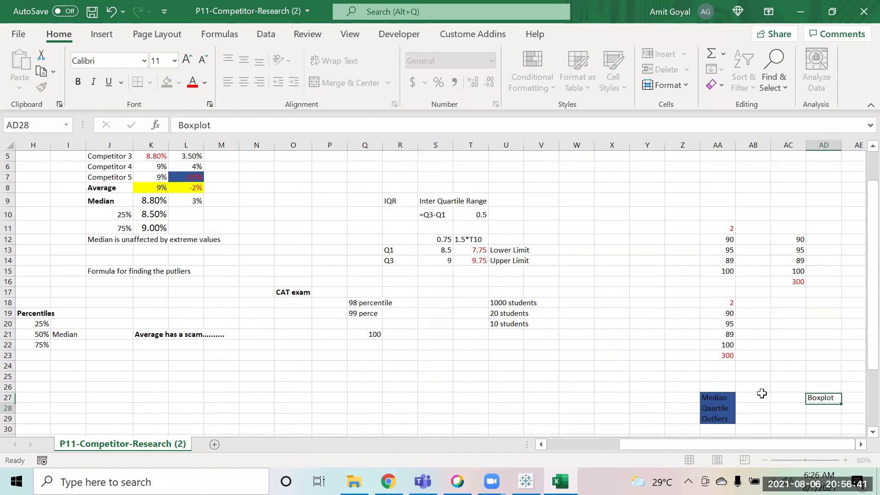
pyautogui.press('Up')
# Describe the boxplot by entering "Distribution of the data" in cell AE27.
pyautogui.hscroll(3, 762, 393)
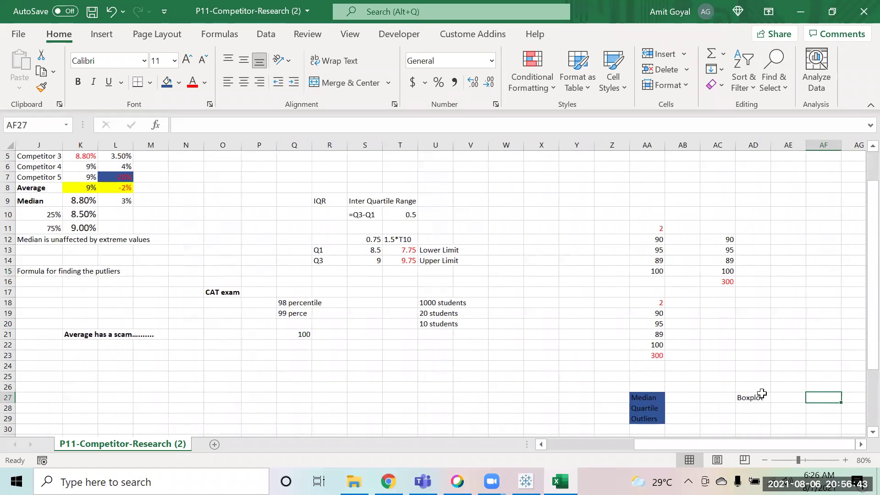
pyautogui.press('Left')
pyautogui.press('Right')
pyautogui.press('Right')
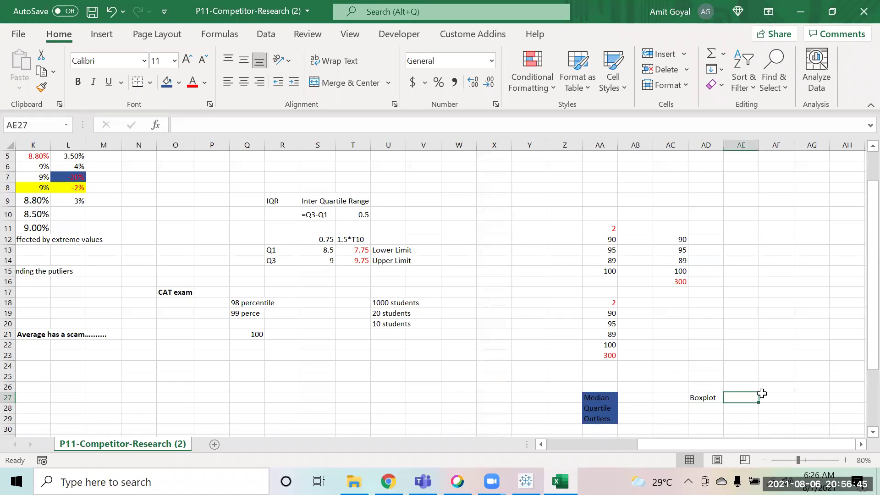
pyautogui.write('Distribut')
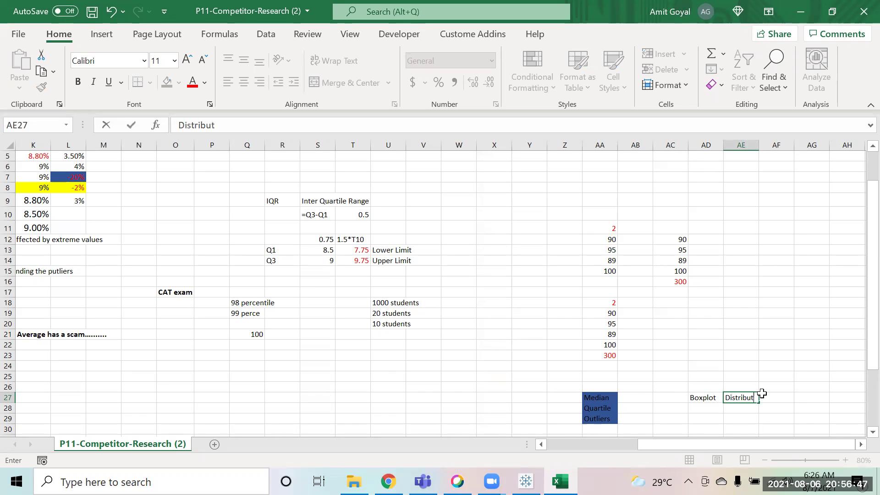
pyautogui.write('ion of the data')
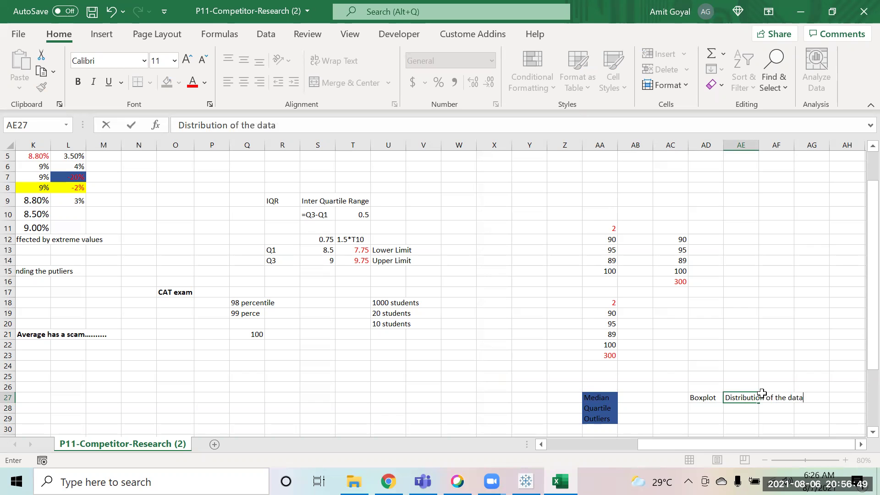
pyautogui.press('Return')
pyautogui.press('Left')
pyautogui.press('Left')
pyautogui.press('Right')
pyautogui.press('Left')
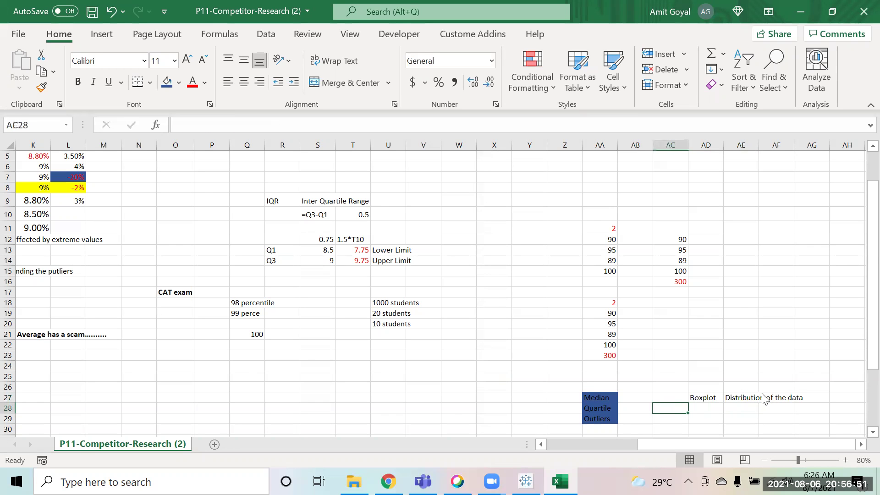
# Switch to Chrome, search the web for "boxplot" and show the image results.
pyautogui.click(388, 481)
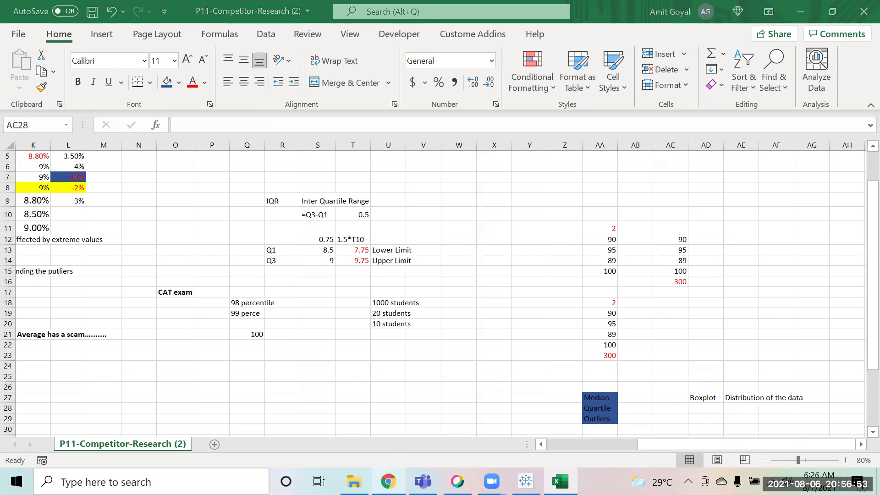
pyautogui.click(139, 43)
pyautogui.write('b')
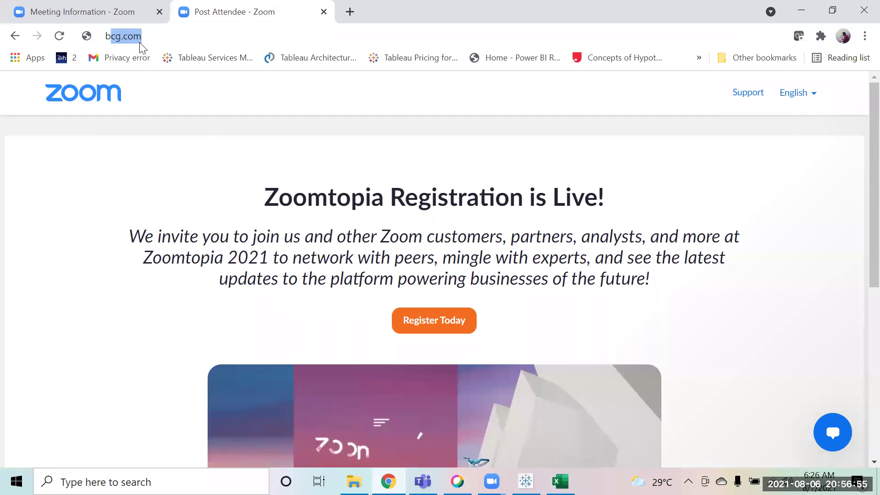
pyautogui.write('oxplot')
pyautogui.press('Return')
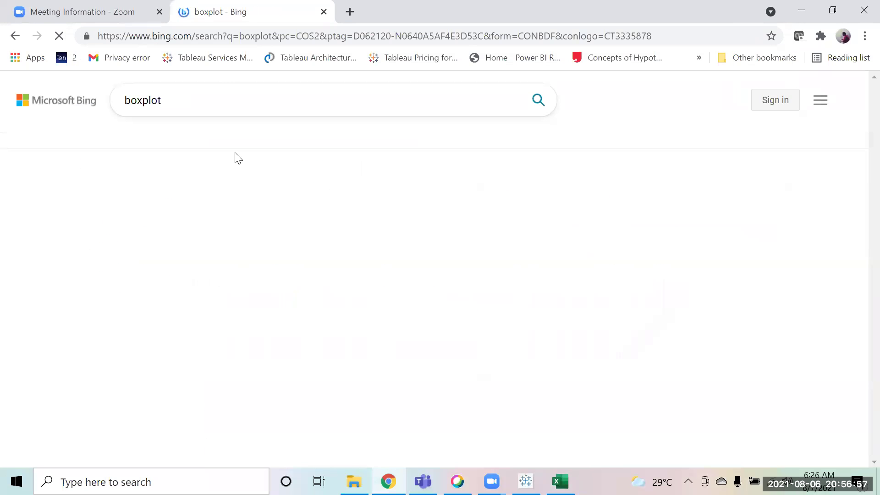
pyautogui.click(177, 133)
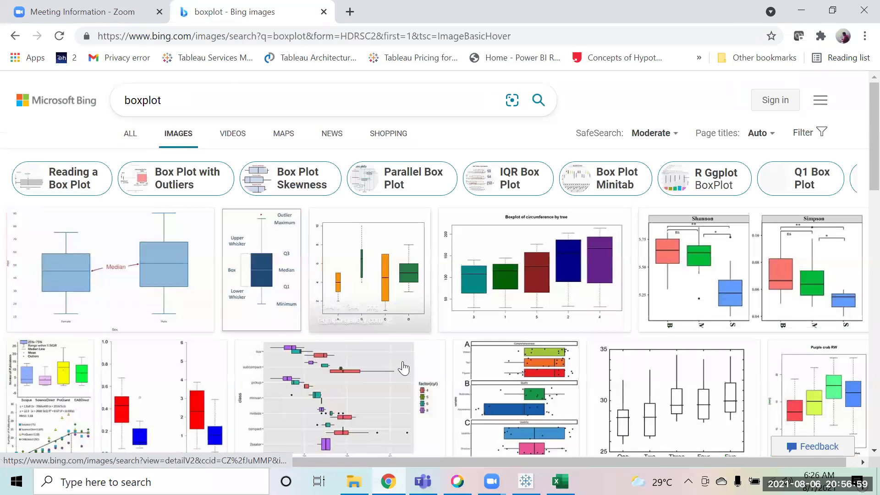
# View the "Boxplot of circumference by tree" image and the mean relative humidity boxplot among the image results.
pyautogui.click(542, 298)
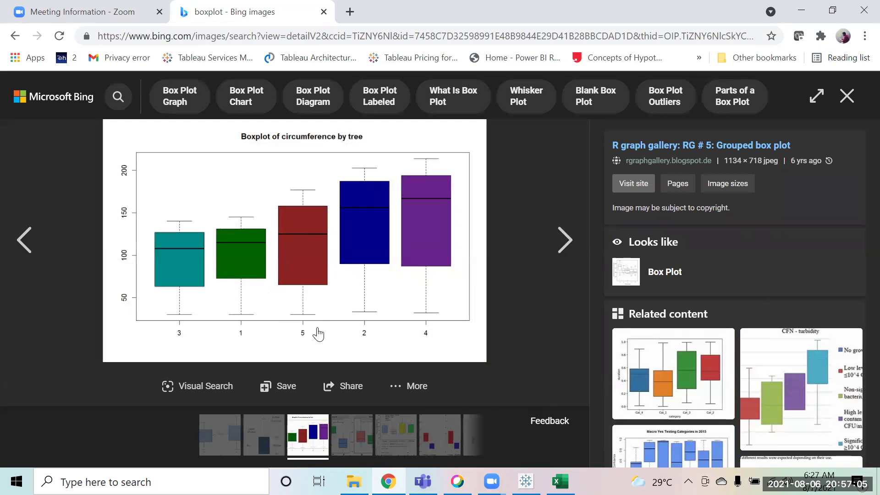
pyautogui.press('Escape')
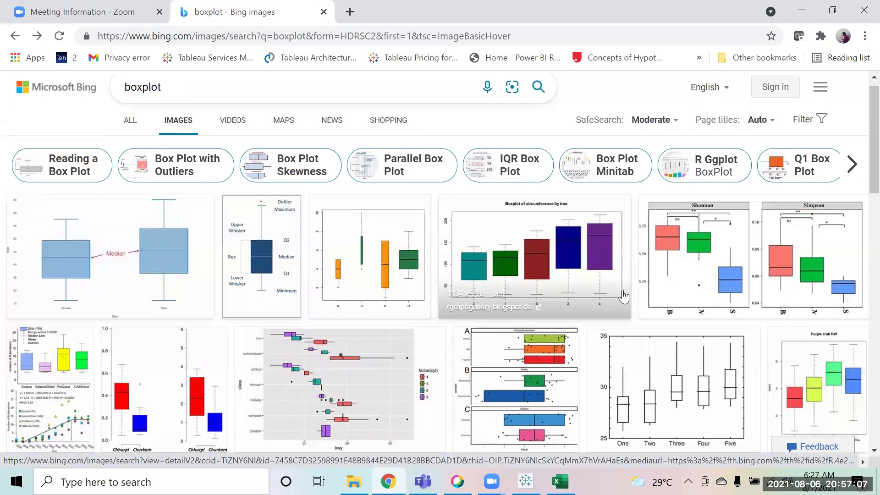
pyautogui.scroll(-3, 623, 296)
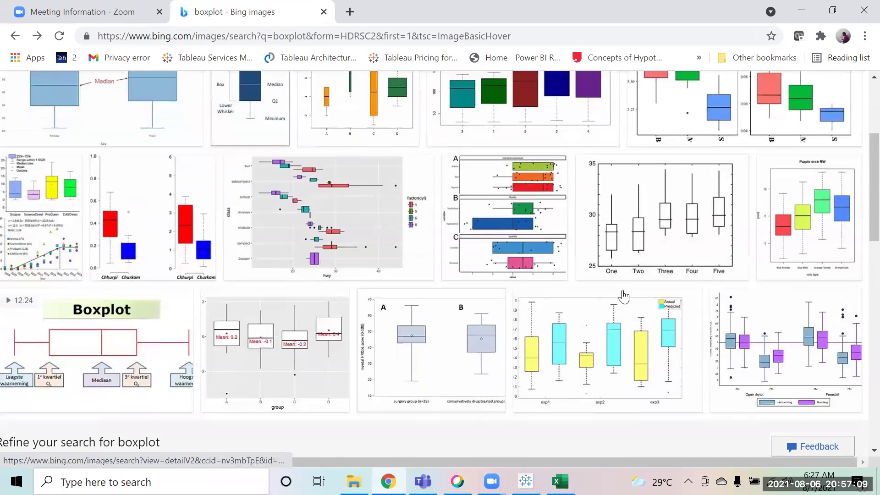
pyautogui.scroll(-3, 623, 297)
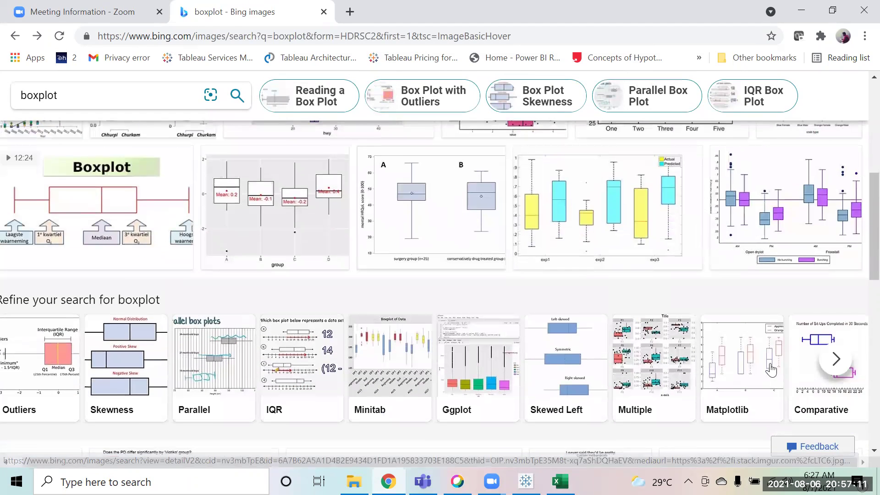
pyautogui.click(793, 236)
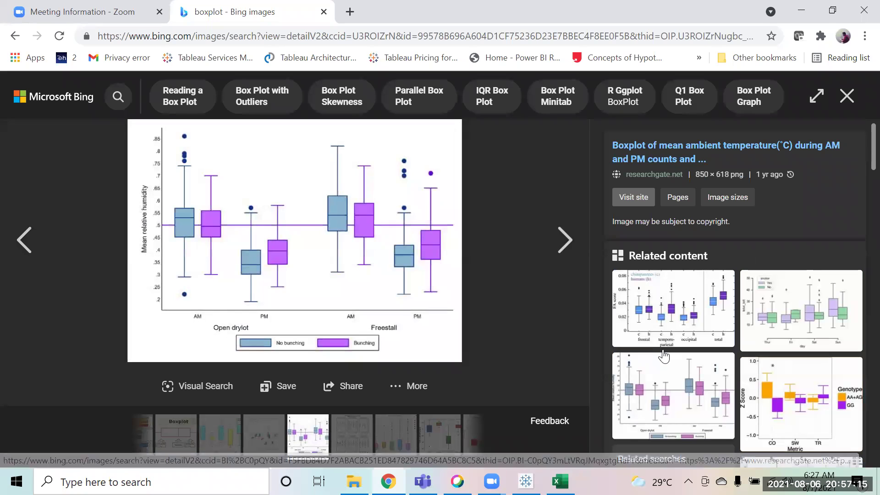
pyautogui.click(848, 97)
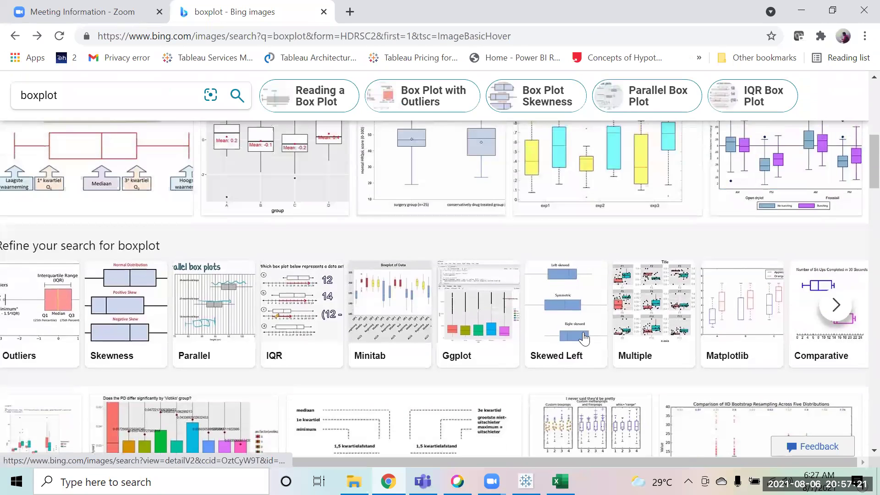
pyautogui.scroll(4, 585, 338)
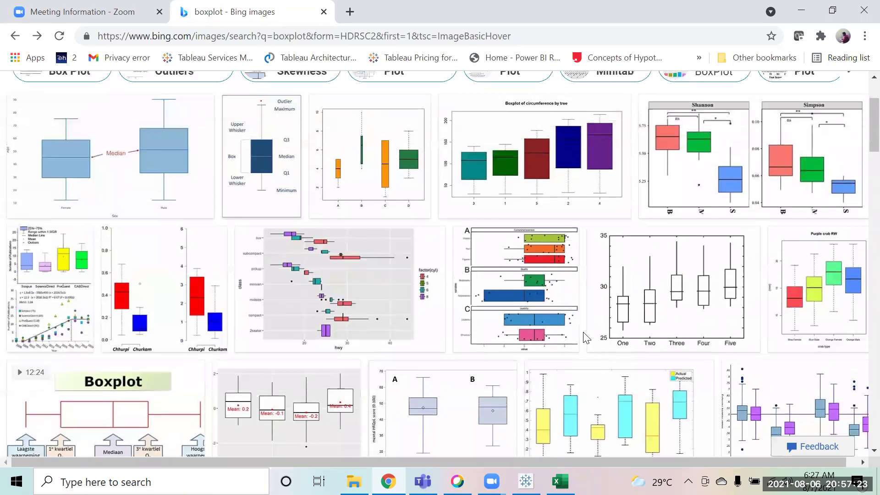
# Open the boxplot image comparing Age by Sex and draw blue check marks below the Female and Male plots.
pyautogui.click(118, 160)
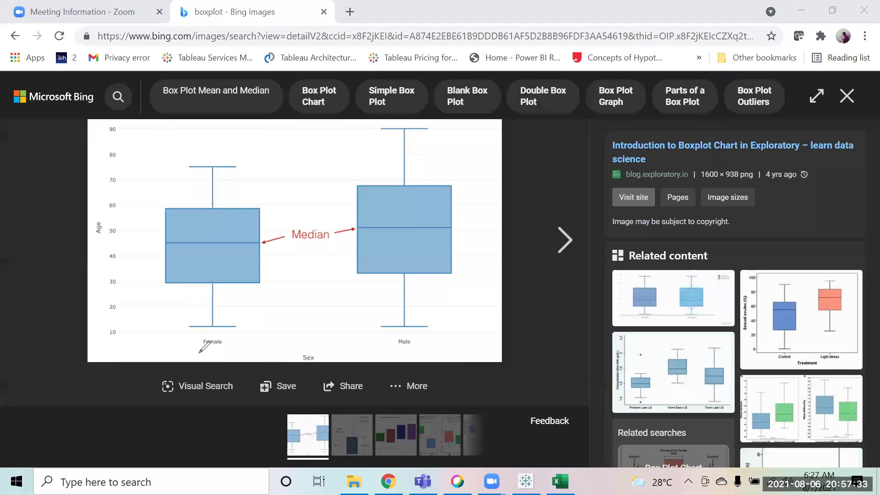
pyautogui.moveTo(199, 352); pyautogui.dragTo(216, 340)
pyautogui.moveTo(412, 360); pyautogui.dragTo(433, 350)
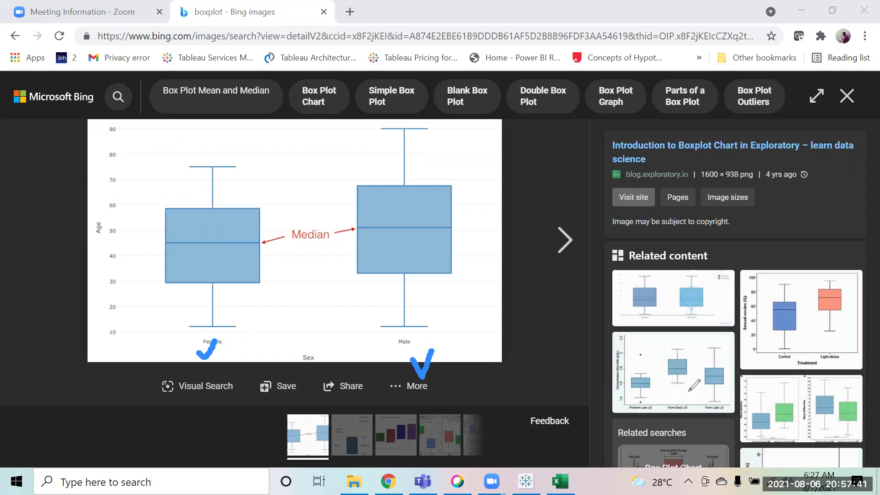
# View the related boxplots of skim milk concentration and of maternal serum for Shanghai, Cincinnati and Mexico City.
pyautogui.click(699, 363)
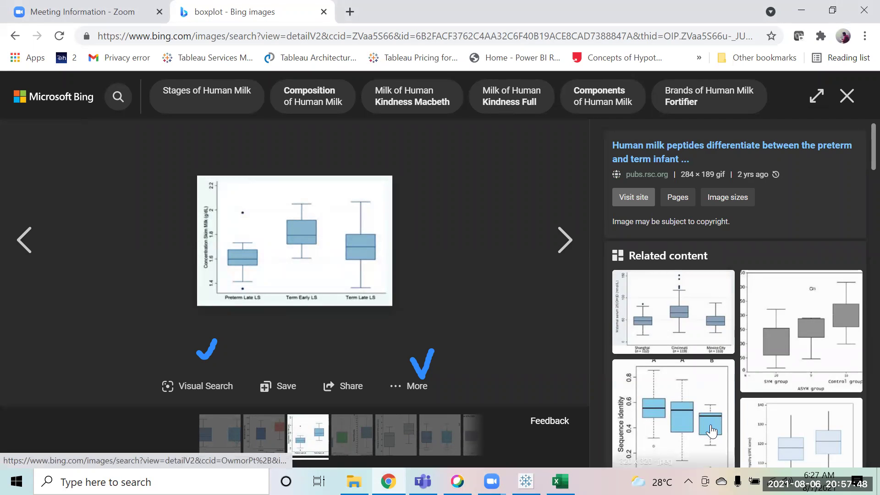
pyautogui.click(679, 300)
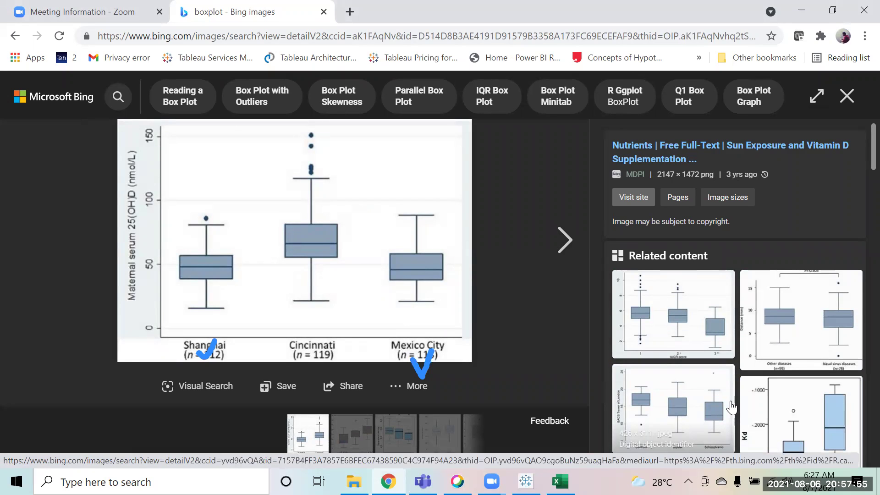
# Examine the related boxplots of Kd for successful and failed epochs and of the BACS Tower of London scores.
pyautogui.scroll(-2, 732, 407)
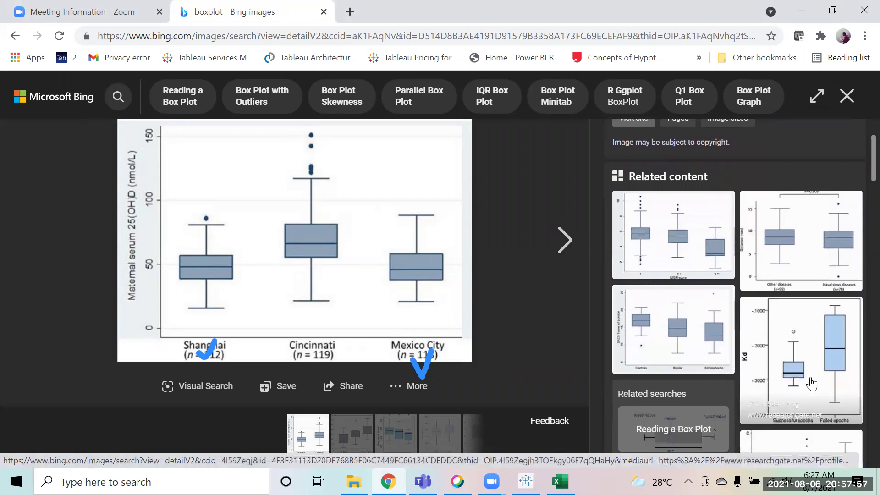
pyautogui.click(794, 331)
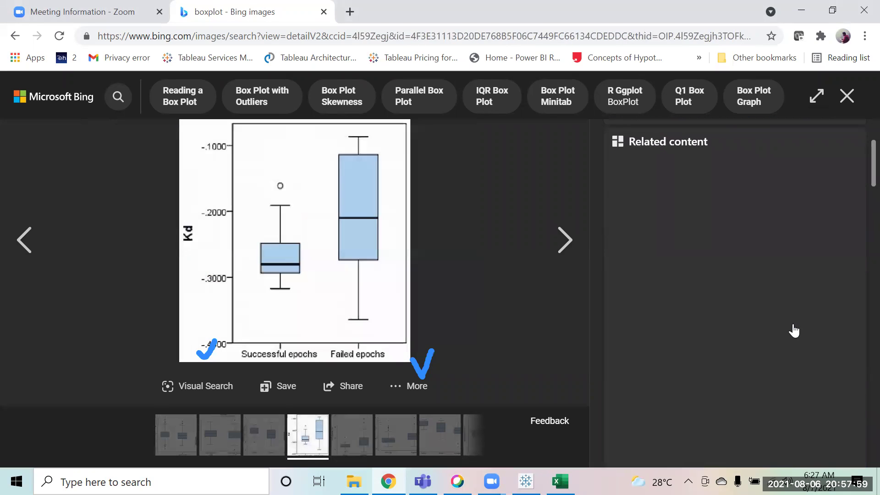
pyautogui.scroll(-2, 794, 331)
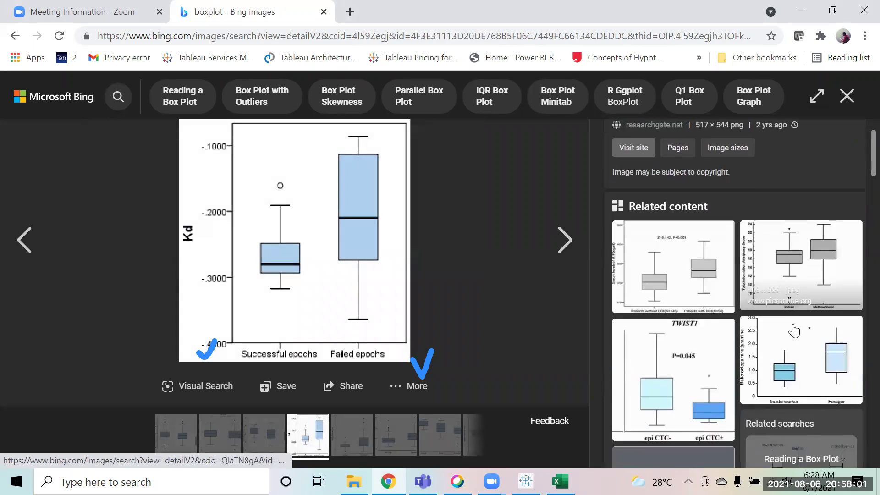
pyautogui.scroll(-4, 794, 331)
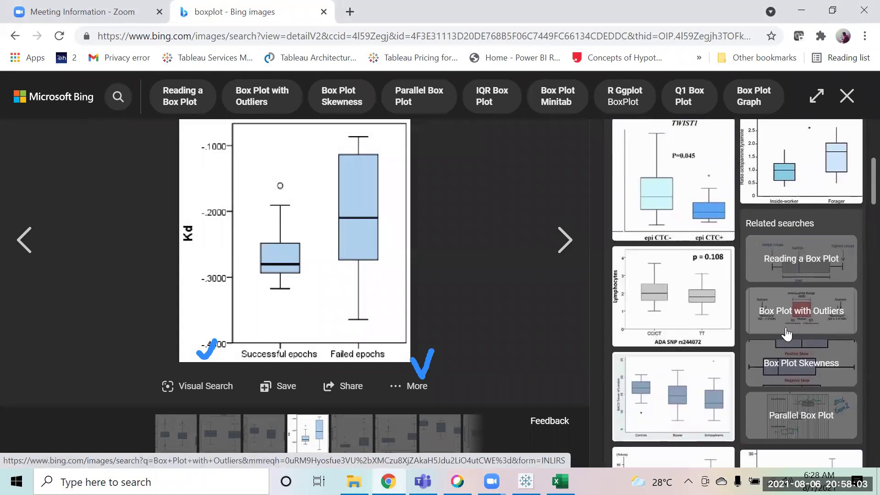
pyautogui.click(716, 400)
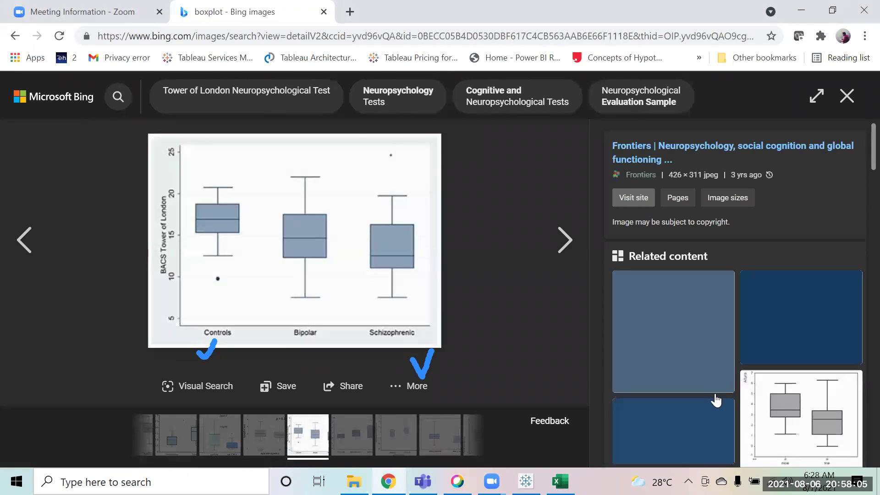
pyautogui.scroll(-4, 716, 400)
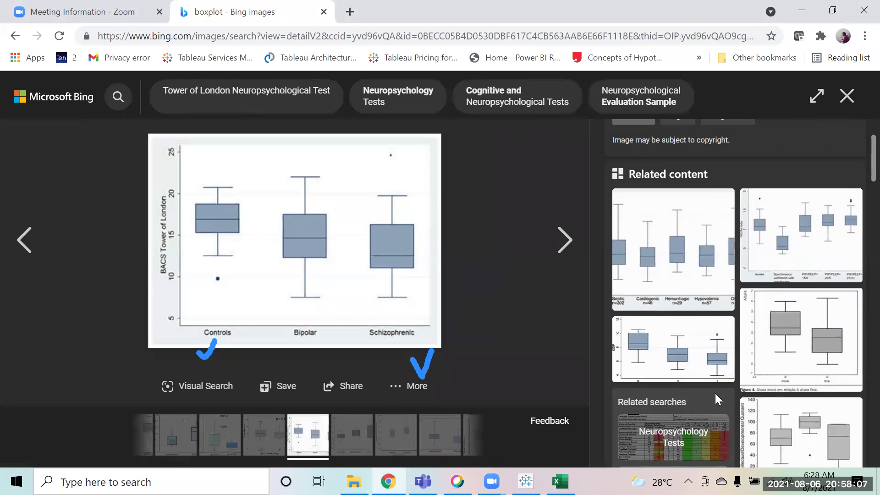
# View the related "Use of propofol" boxplot and close the image viewer to return to the boxplot image results.
pyautogui.scroll(-2, 716, 400)
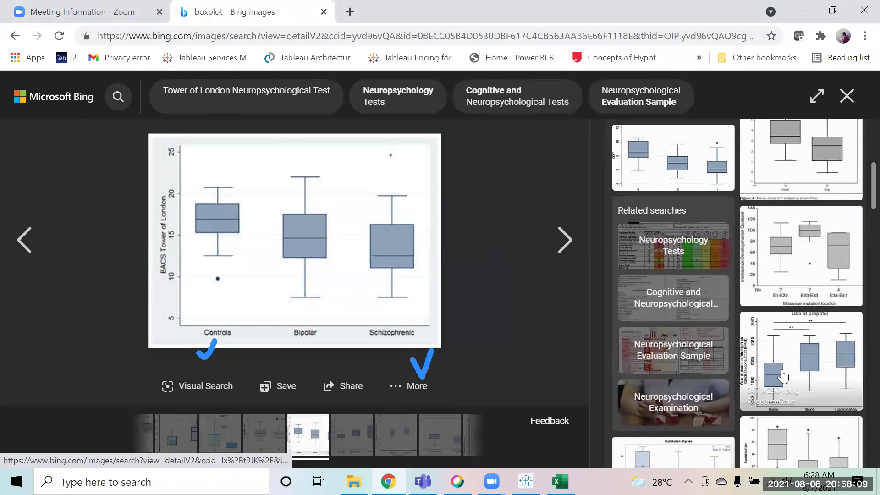
pyautogui.click(781, 375)
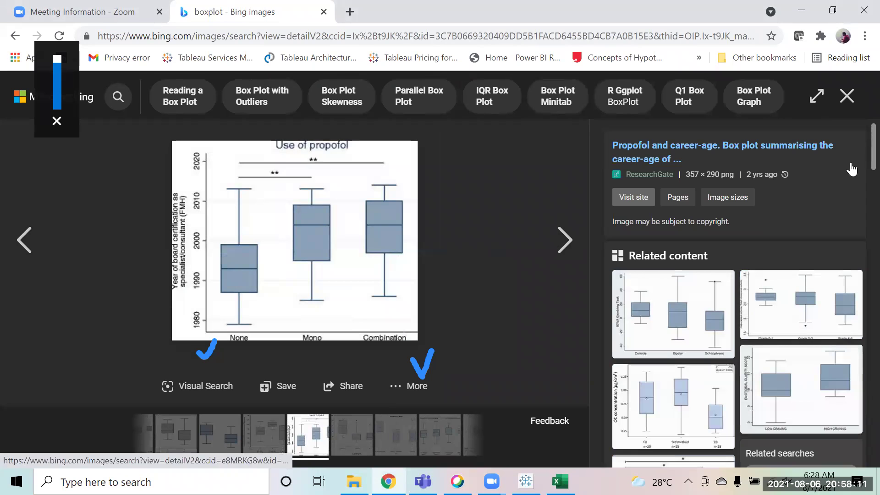
pyautogui.click(846, 96)
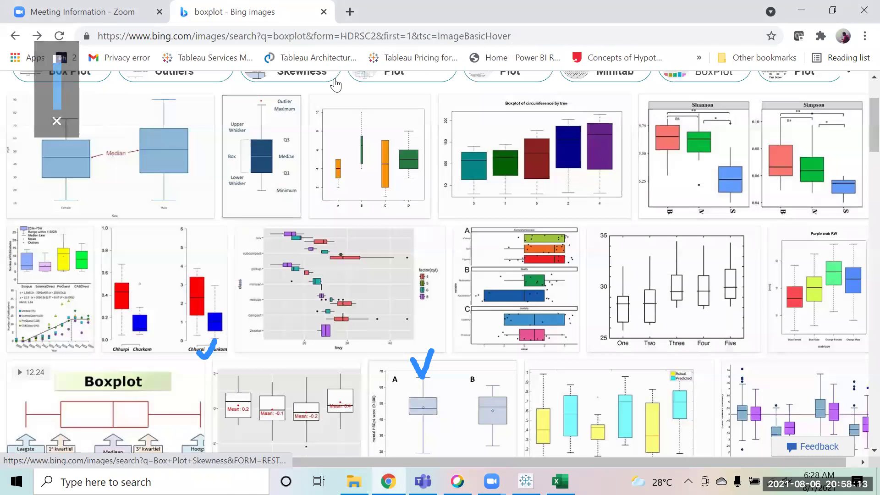
# Go to google.co.in and search for "boxplot".
pyautogui.click(141, 36)
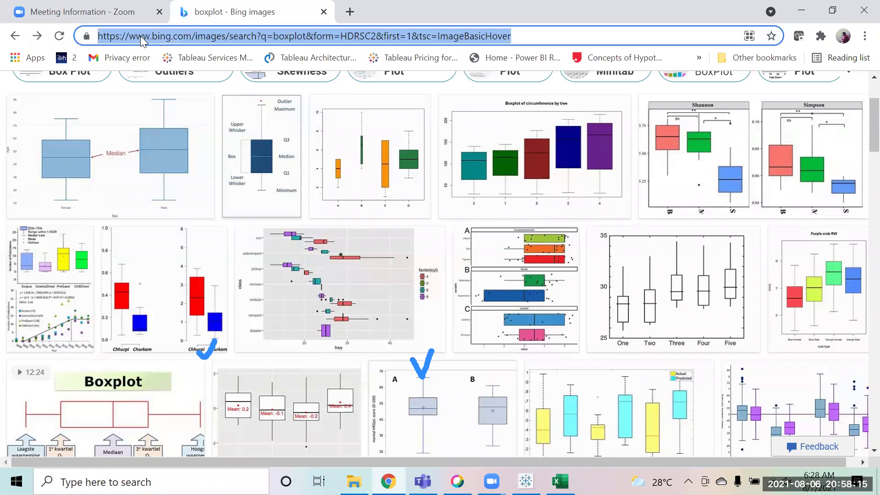
pyautogui.write('google.co.in')
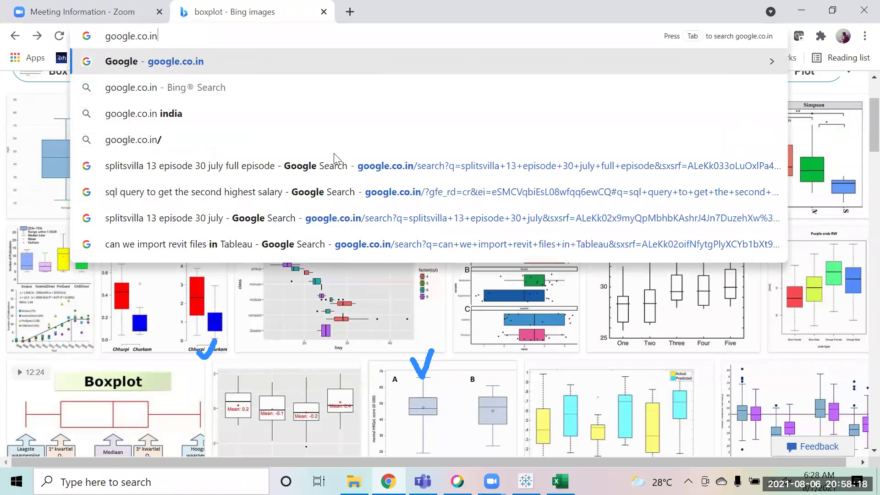
pyautogui.press('Return')
pyautogui.write('bo')
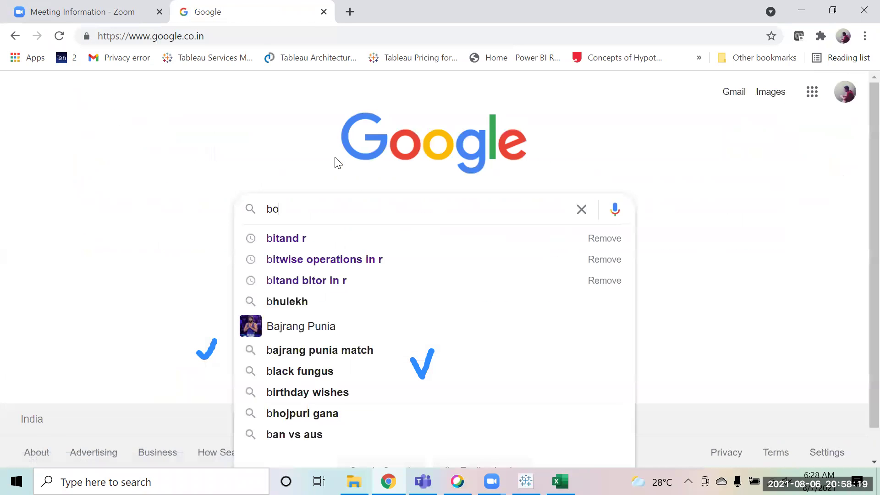
pyautogui.write('xplot')
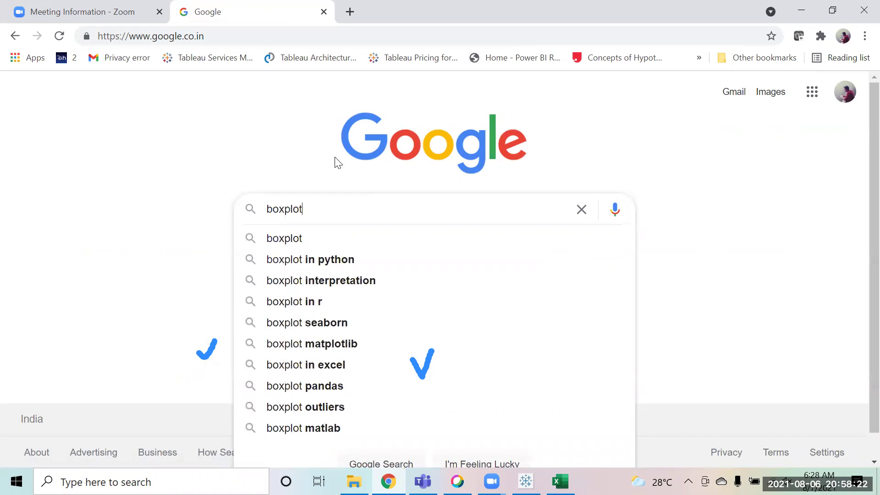
pyautogui.press('Return')
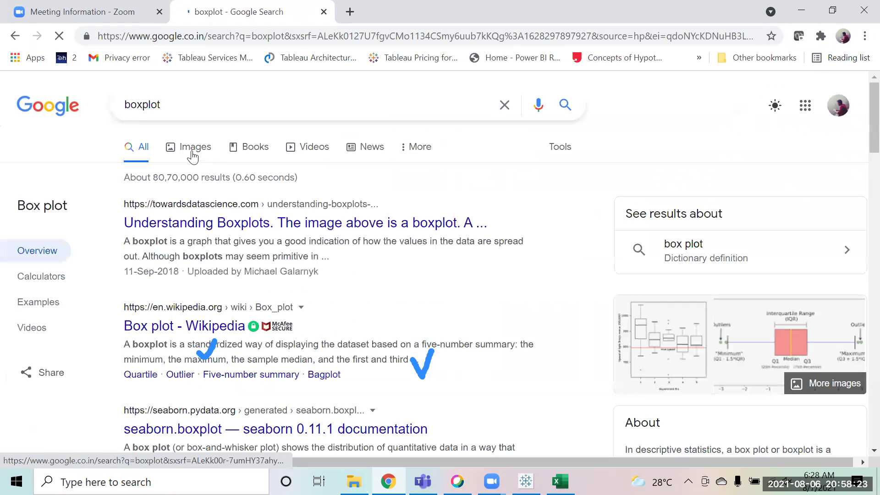
# Show the image results for boxplot and look through the labelled boxplot diagrams.
pyautogui.click(189, 153)
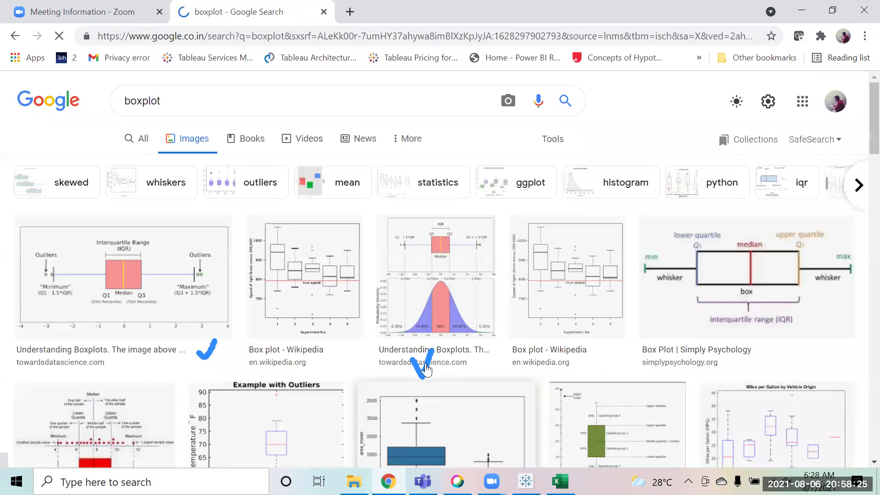
pyautogui.scroll(-3, 570, 439)
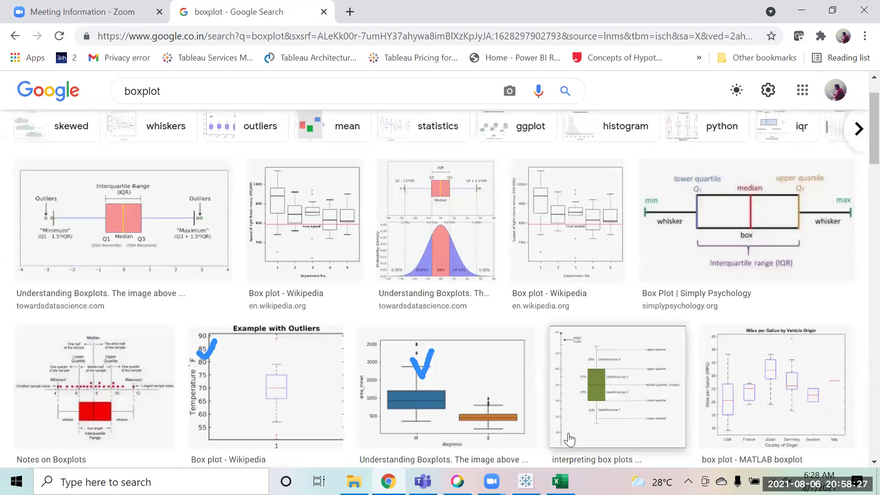
pyautogui.scroll(-1, 569, 439)
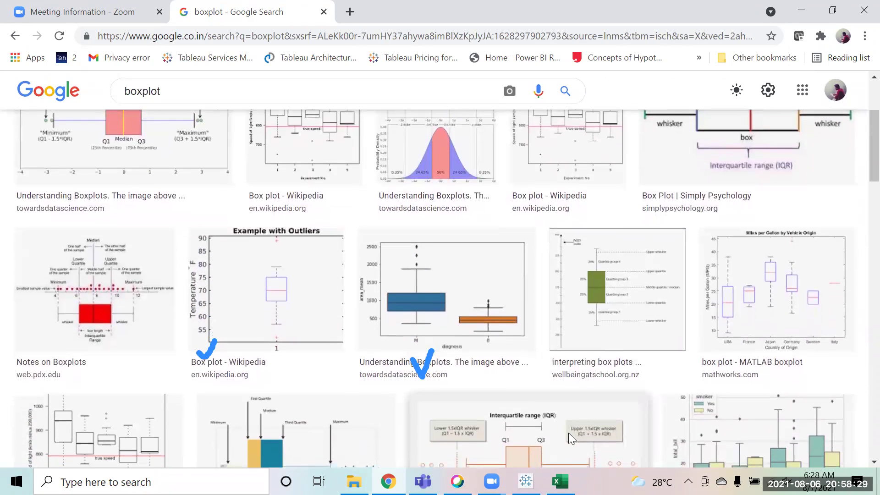
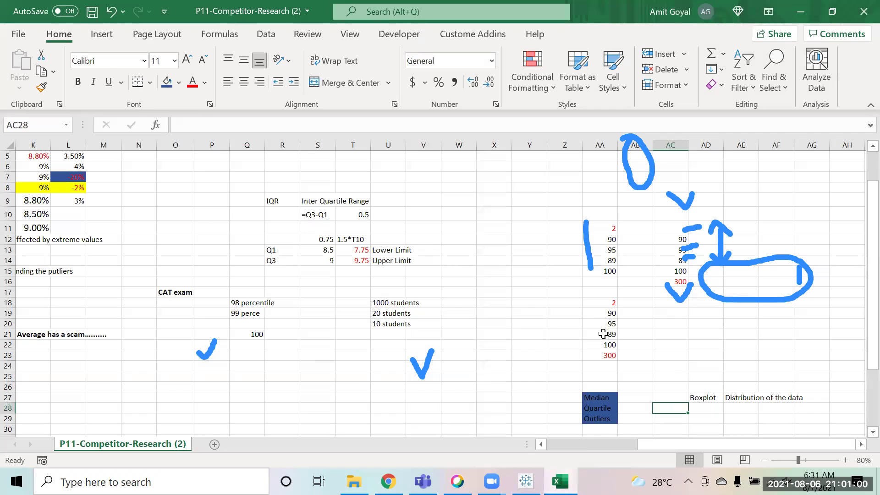
# Highlight the values 90, 95, 89 and 100 in AA19:AA22 and switch to Tableau.
pyautogui.moveTo(605, 314); pyautogui.dragTo(609, 345)
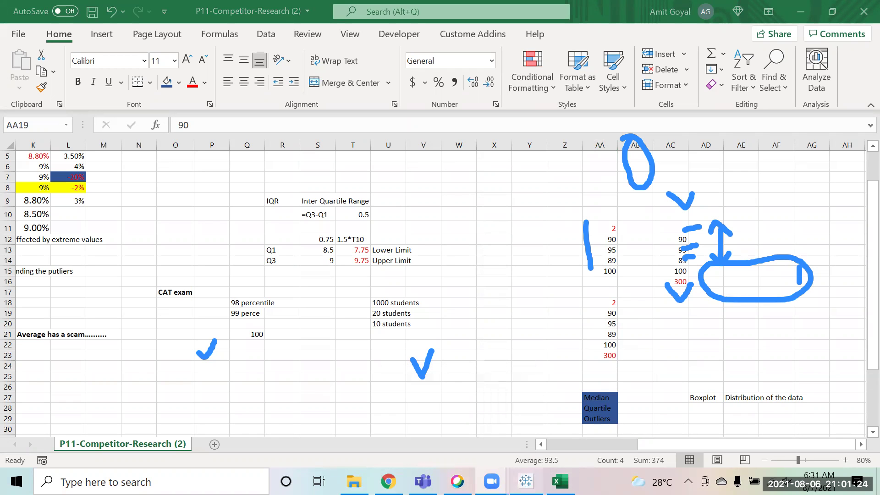
pyautogui.hotkey('alt', 'Tab')
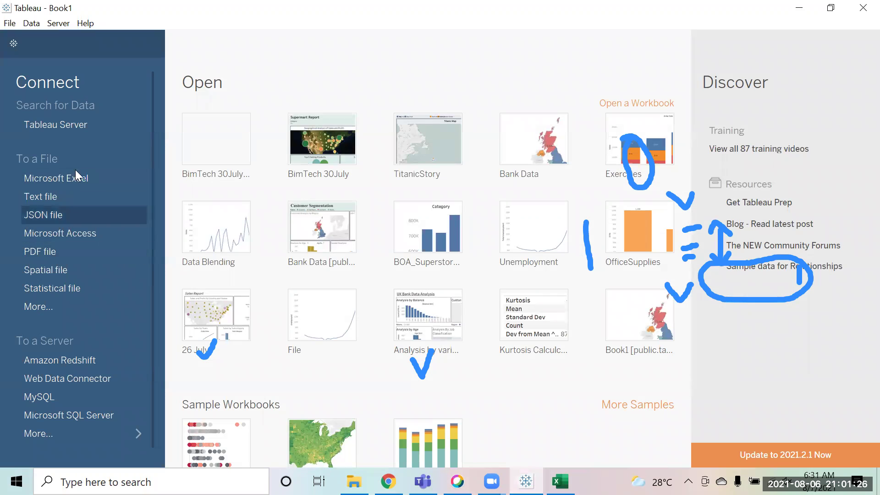
pyautogui.click(57, 178)
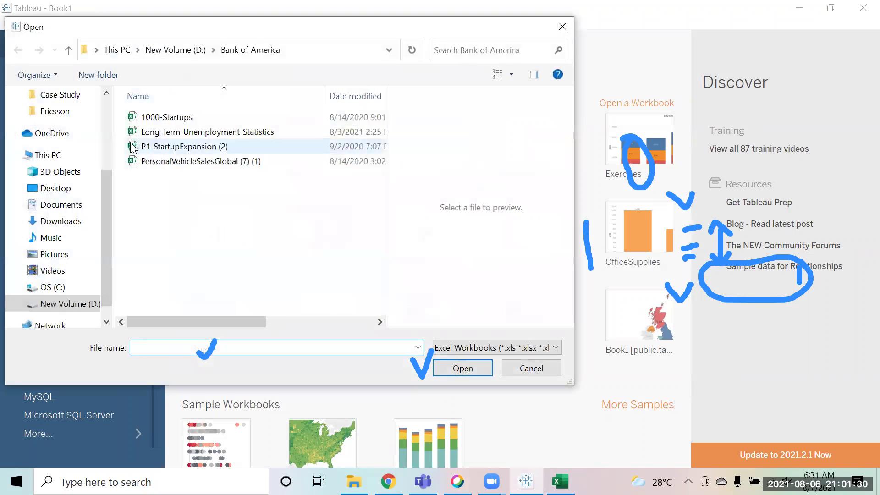
pyautogui.click(46, 112)
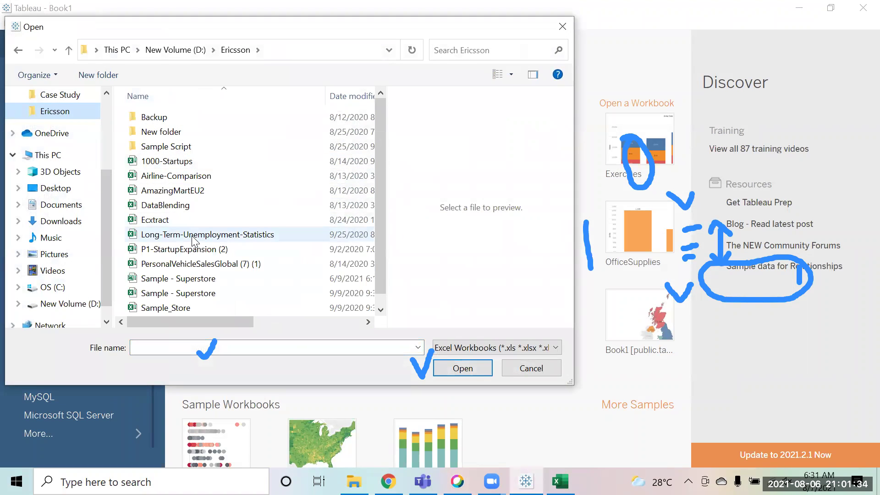
pyautogui.scroll(-1, 378, 238)
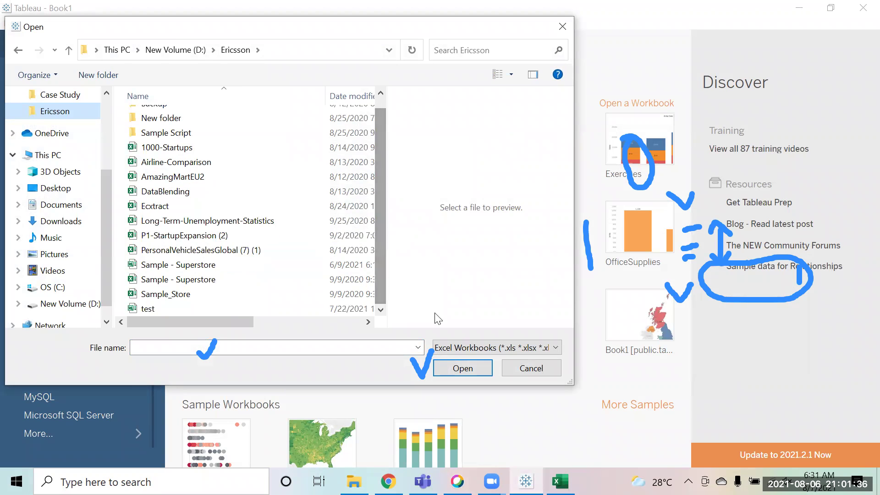
pyautogui.click(522, 366)
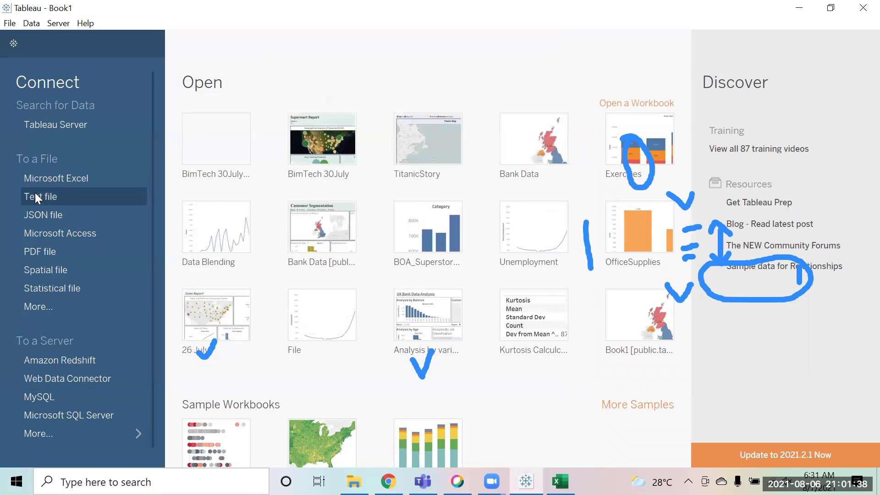
# Connect to the text file P11-Competitor-Research (2) as the data source.
pyautogui.click(35, 193)
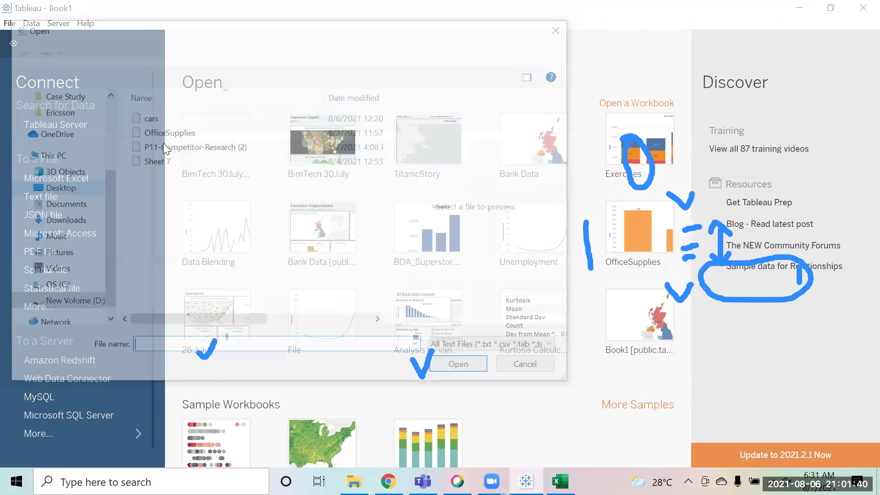
pyautogui.click(163, 145)
pyautogui.click(486, 371)
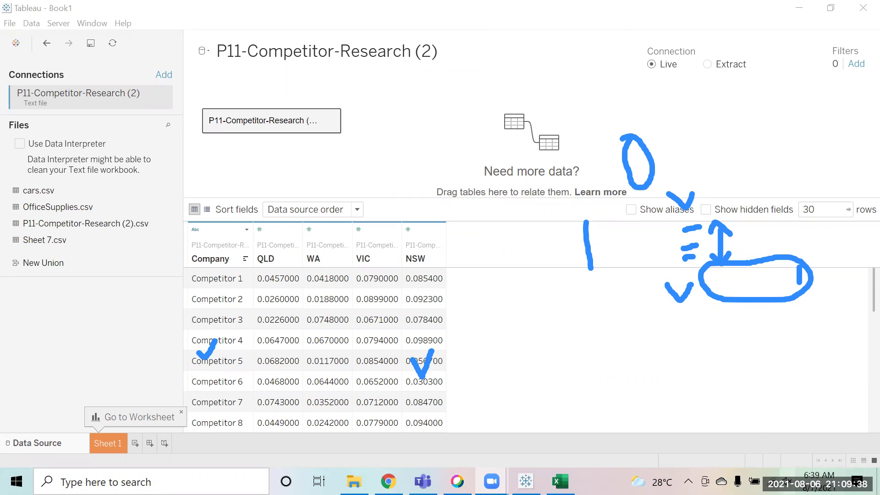
# Pivot the QLD, WA, VIC and NSW columns of the competitor data into rows.
pyautogui.click(788, 481)
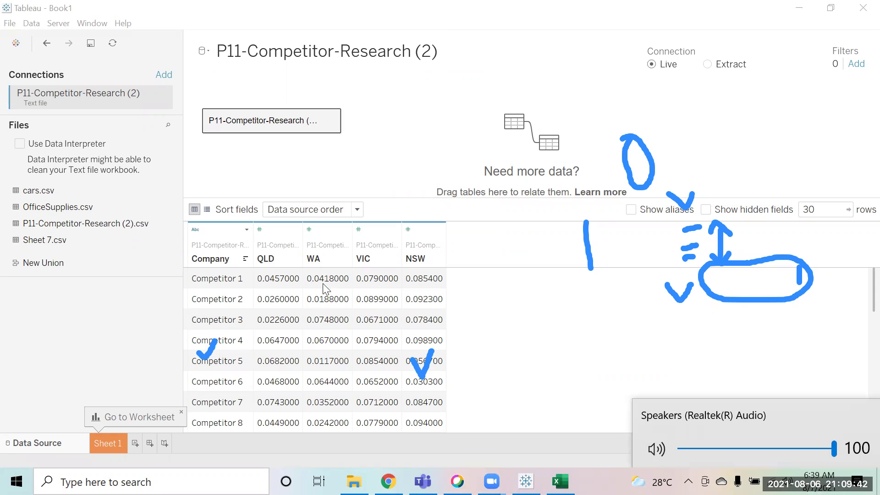
pyautogui.click(263, 258)
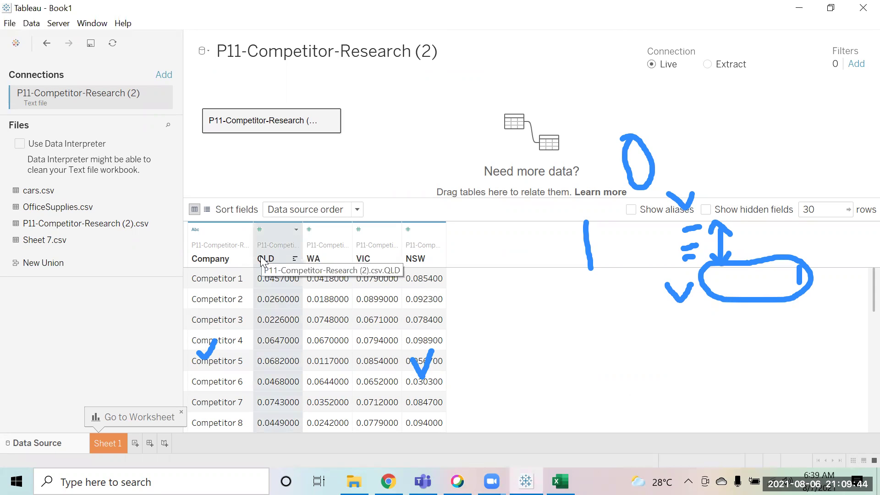
pyautogui.keyDown('shift'); pyautogui.click(414, 262); pyautogui.keyUp('shift')
pyautogui.rightClick(414, 262)
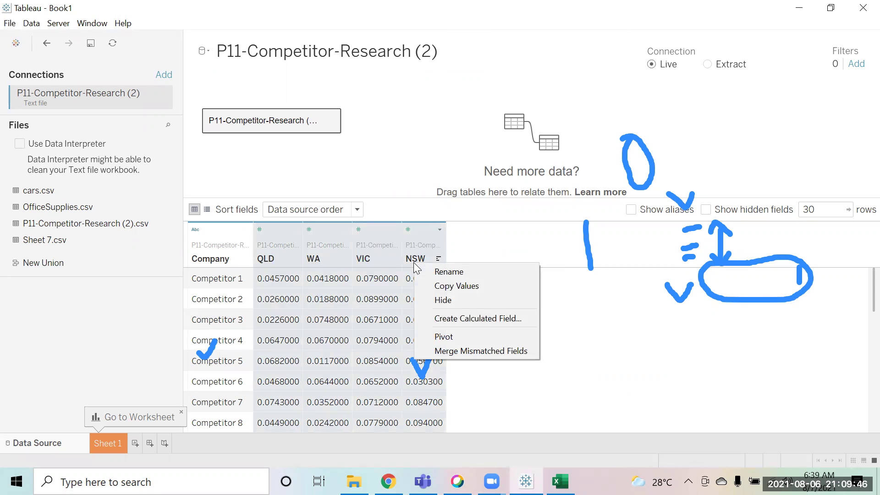
pyautogui.click(461, 338)
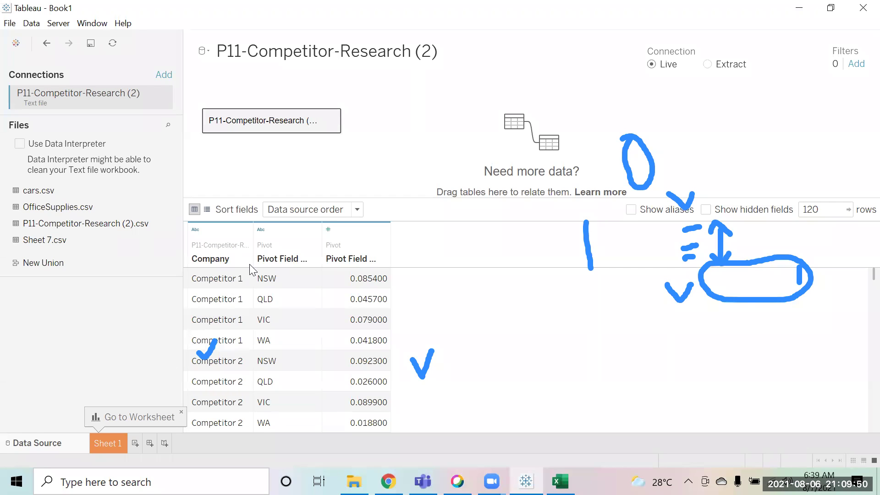
# Rename the pivoted field names column as Region and the pivoted field values column as PM.
pyautogui.doubleClick(275, 262)
pyautogui.write('Region')
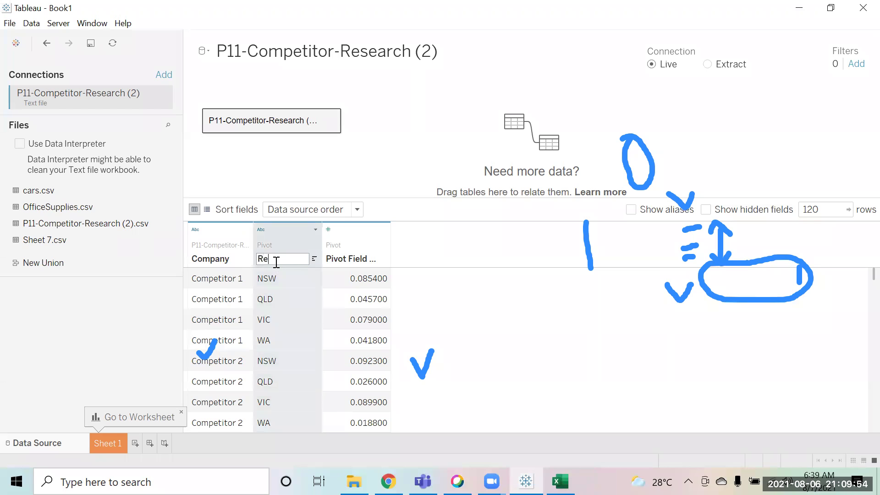
pyautogui.press('Return')
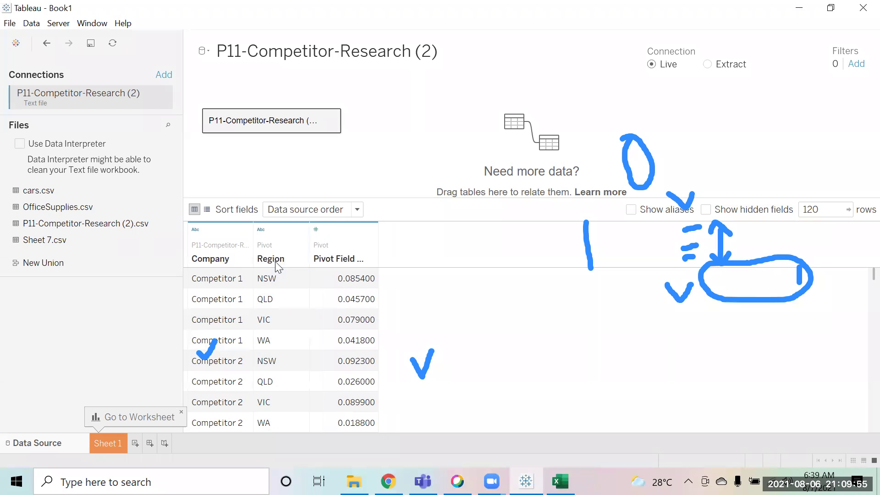
pyautogui.doubleClick(336, 259)
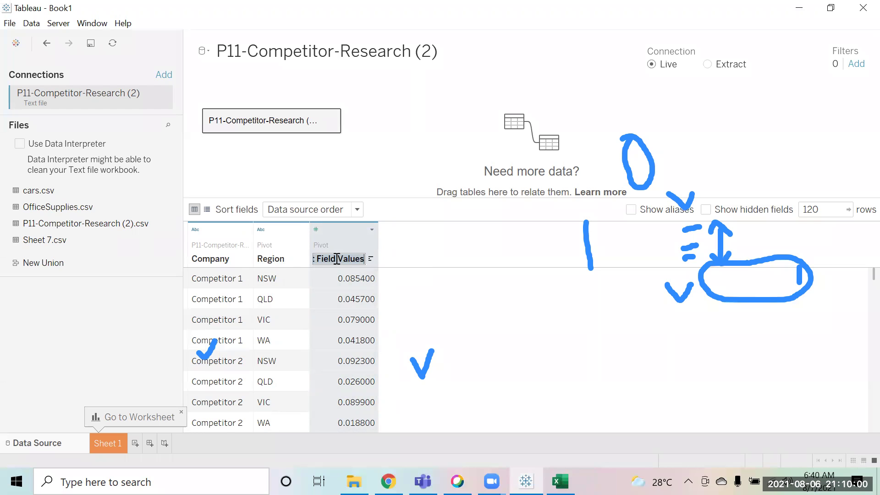
pyautogui.write('PM')
pyautogui.press('Return')
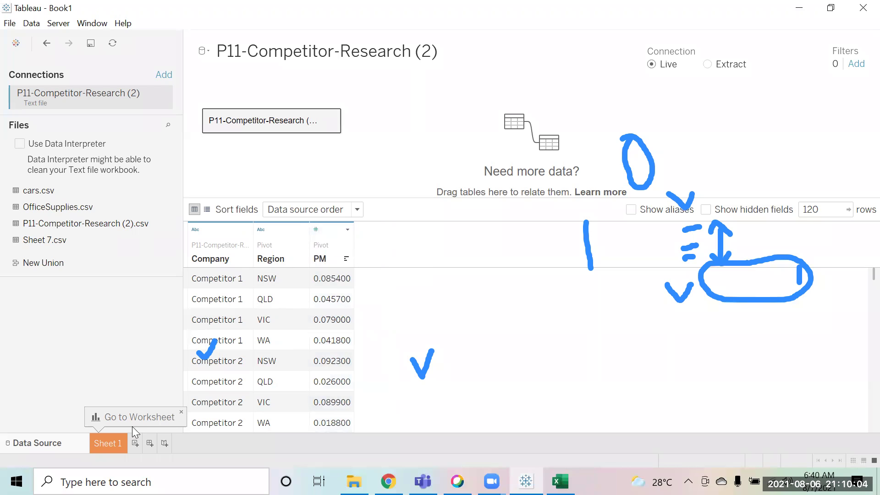
# Build a bar chart in Sheet 1 with Region on Columns and the sum of PM on Rows.
pyautogui.click(117, 444)
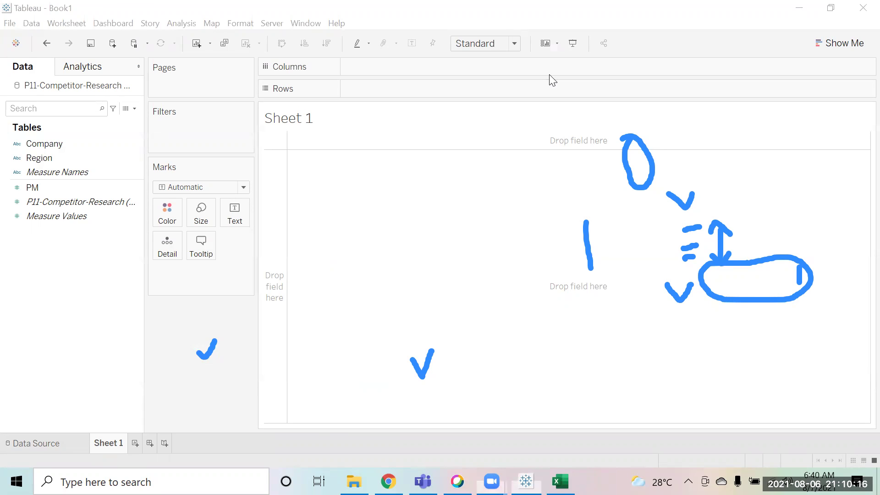
pyautogui.click(74, 158)
pyautogui.moveTo(73, 156); pyautogui.dragTo(415, 68)
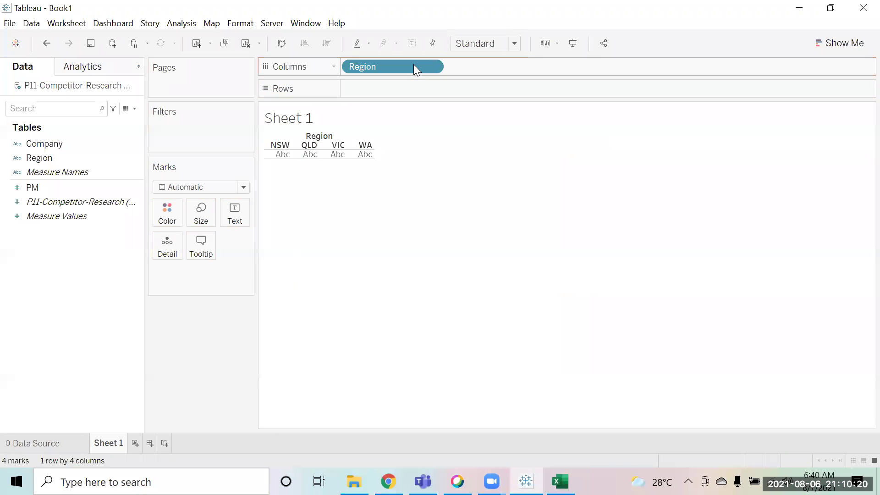
pyautogui.click(62, 186)
pyautogui.moveTo(61, 186); pyautogui.dragTo(398, 78)
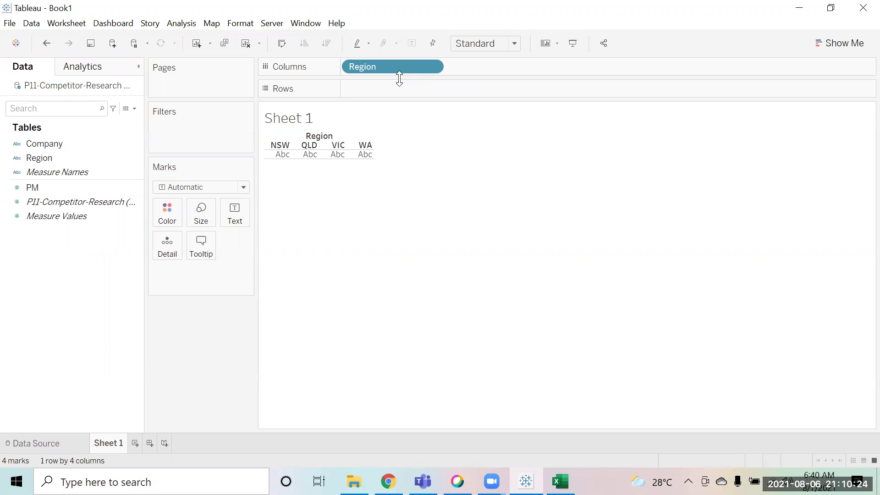
pyautogui.click(62, 172)
pyautogui.moveTo(58, 187)
pyautogui.mouseDown()
pyautogui.moveTo(354, 131)
pyautogui.moveTo(379, 92)
pyautogui.mouseUp()
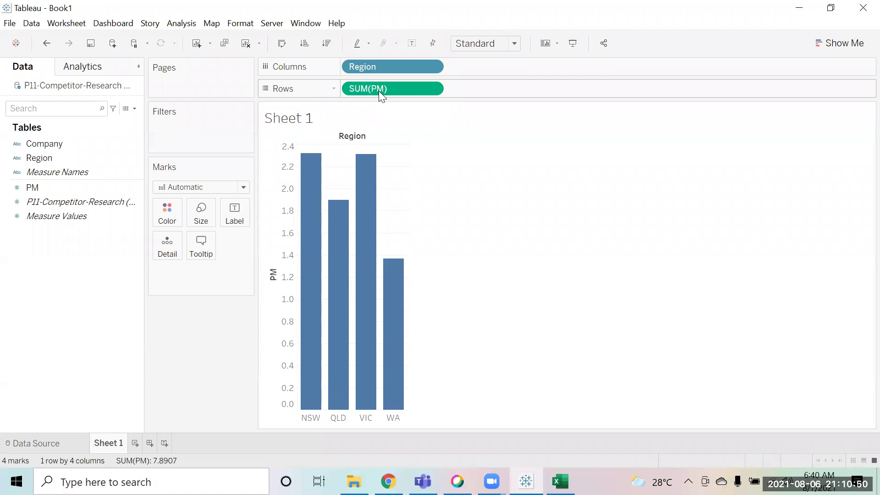
# Inspect the PM values of the NSW and WA bars in the chart.
pyautogui.click(94, 196)
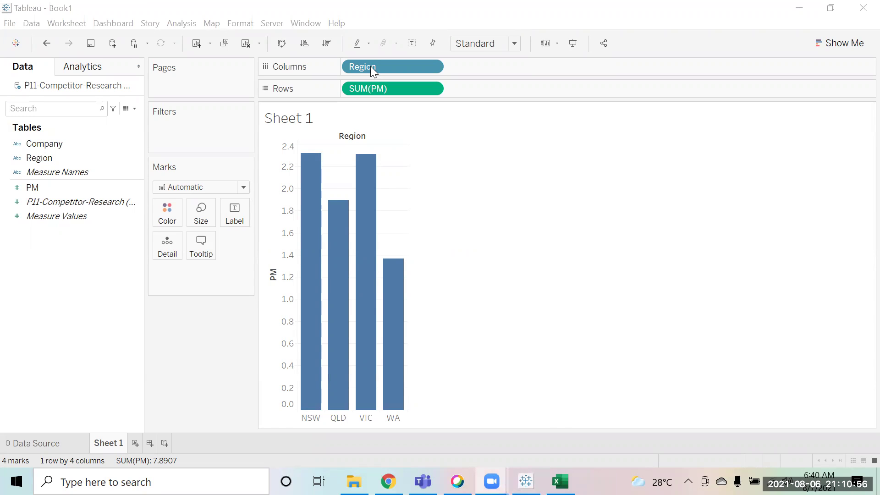
pyautogui.moveTo(319, 274)
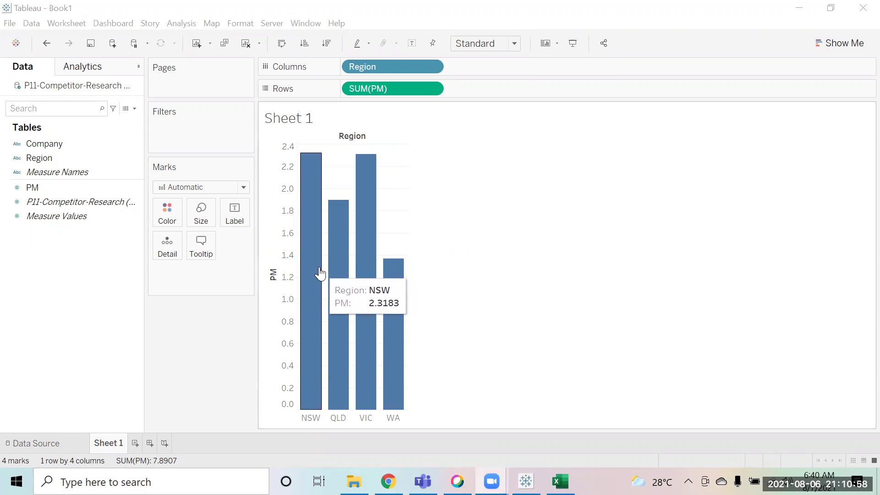
pyautogui.moveTo(382, 287)
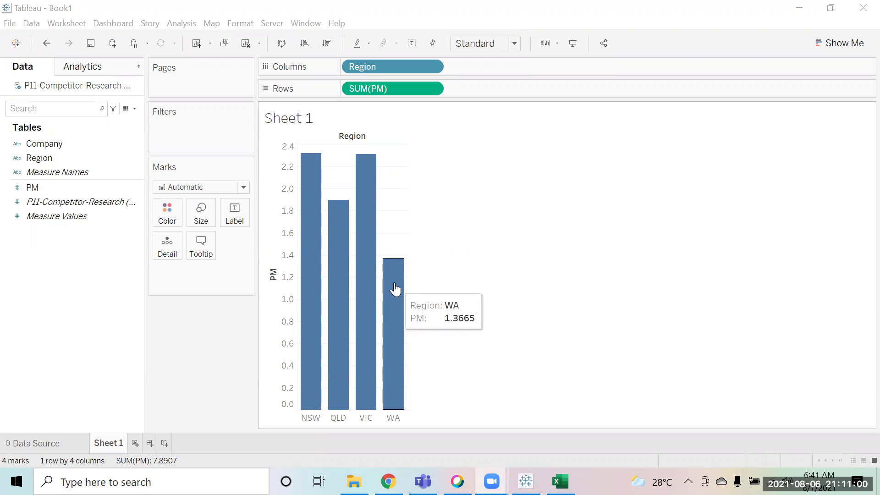
# Turn off measure aggregation so PM plots as individual points, and add Company to the marks' tooltip.
pyautogui.click(191, 24)
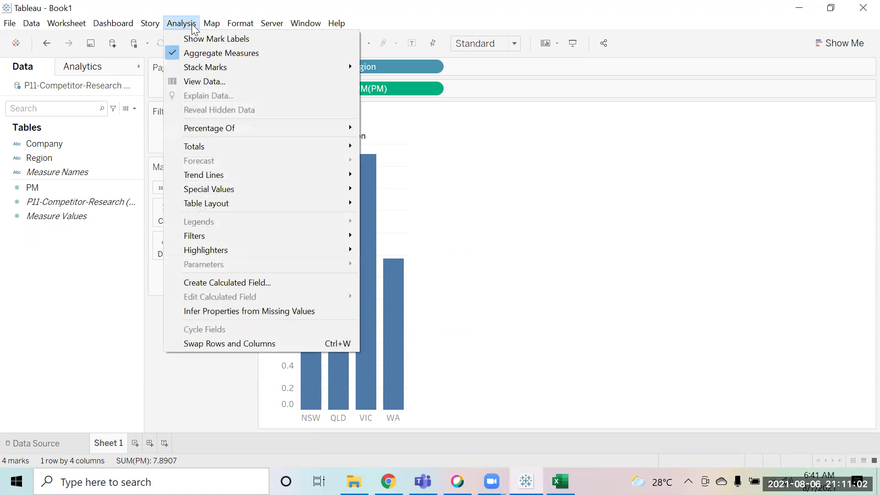
pyautogui.click(197, 53)
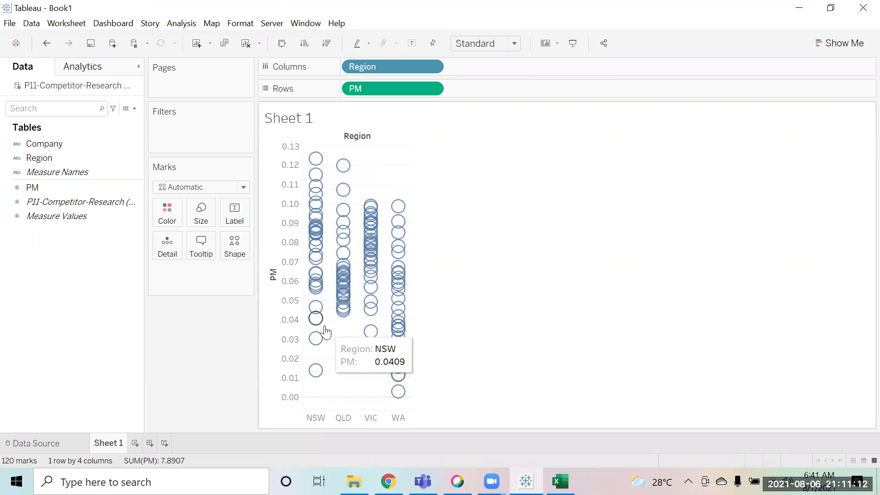
pyautogui.click(55, 158)
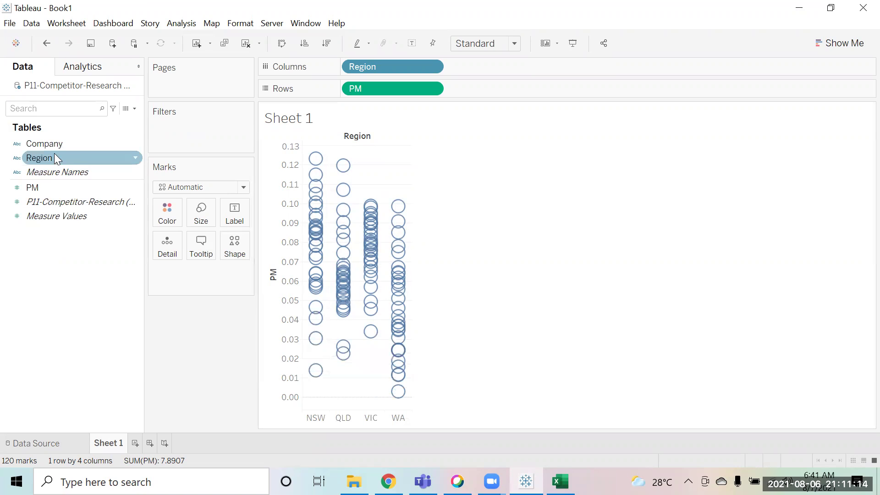
pyautogui.click(53, 145)
pyautogui.moveTo(57, 146); pyautogui.dragTo(202, 252)
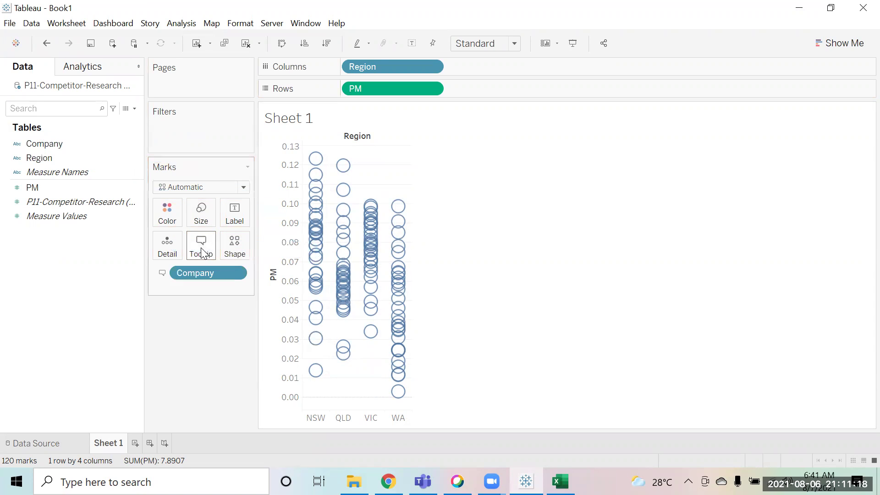
# Inspect the company and PM value of individual points in the NSW, QLD, VIC and WA columns.
pyautogui.moveTo(321, 383)
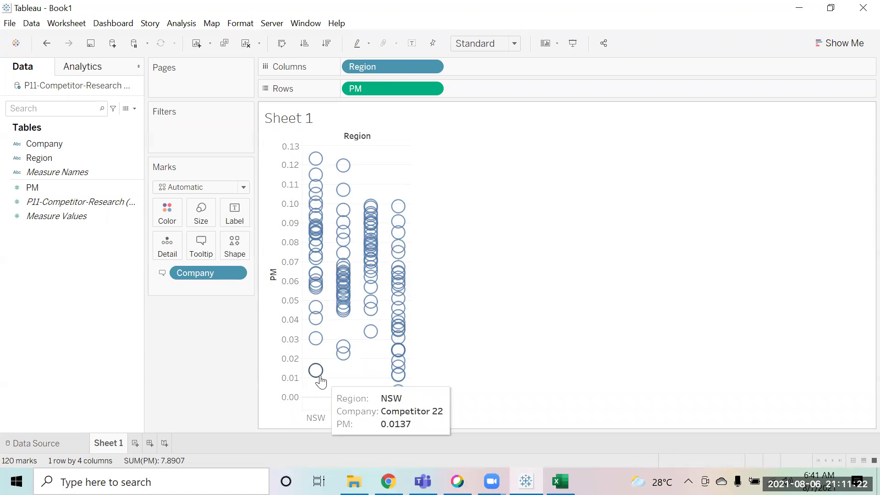
pyautogui.moveTo(316, 325)
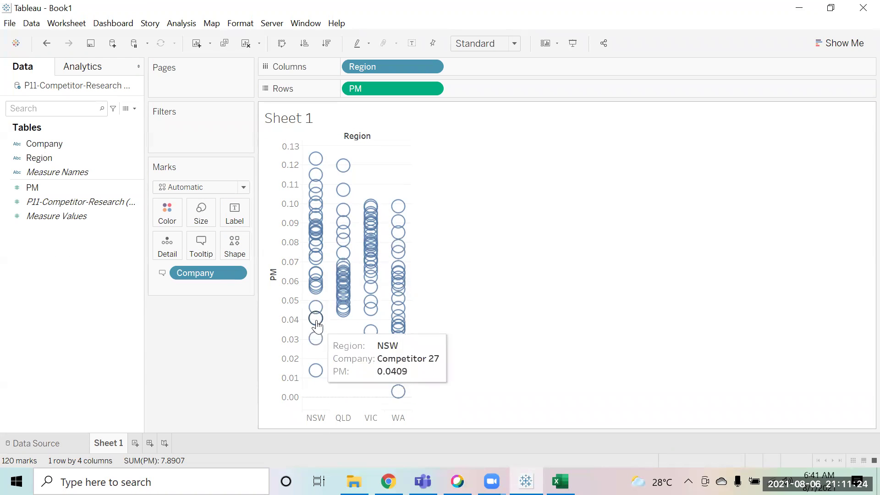
pyautogui.moveTo(310, 196)
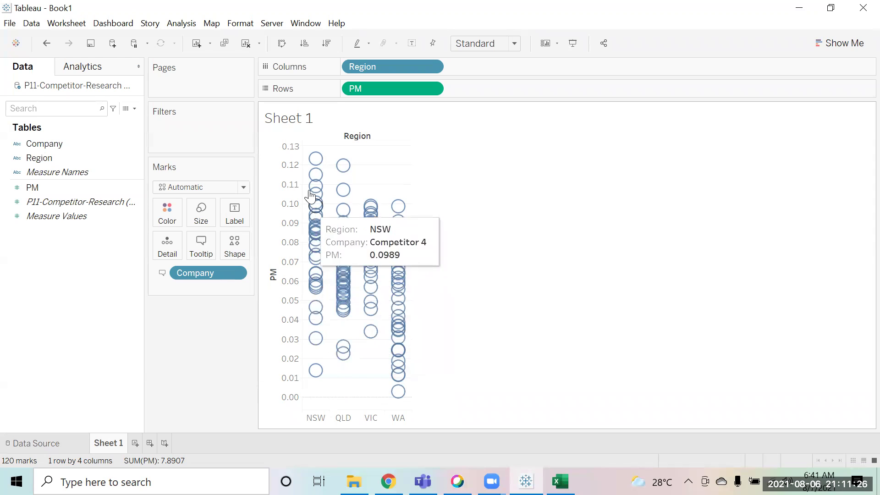
pyautogui.moveTo(342, 262)
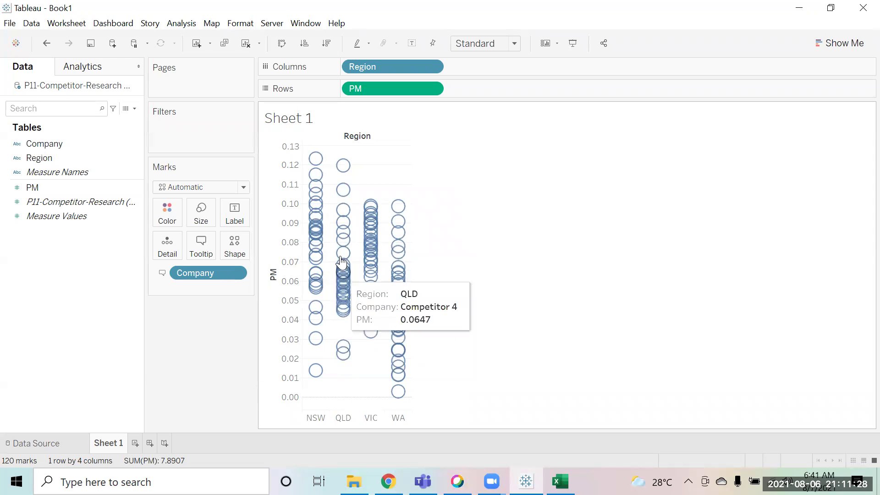
pyautogui.moveTo(370, 220)
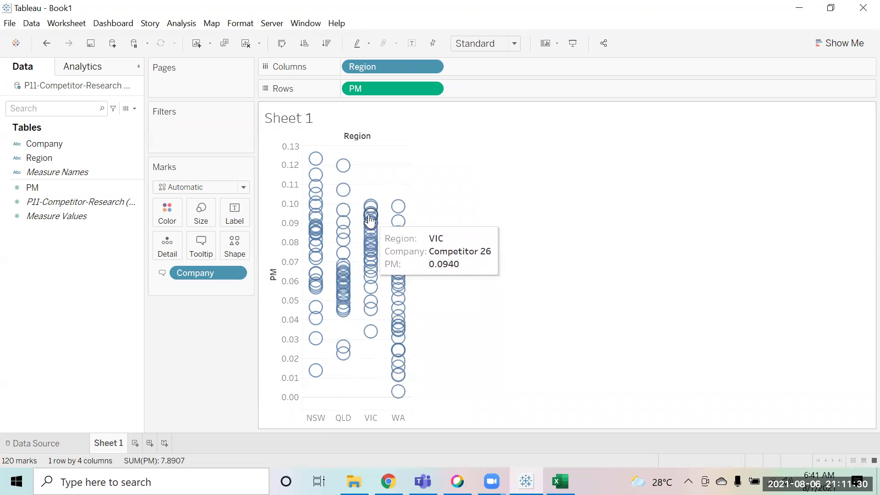
pyautogui.moveTo(402, 393)
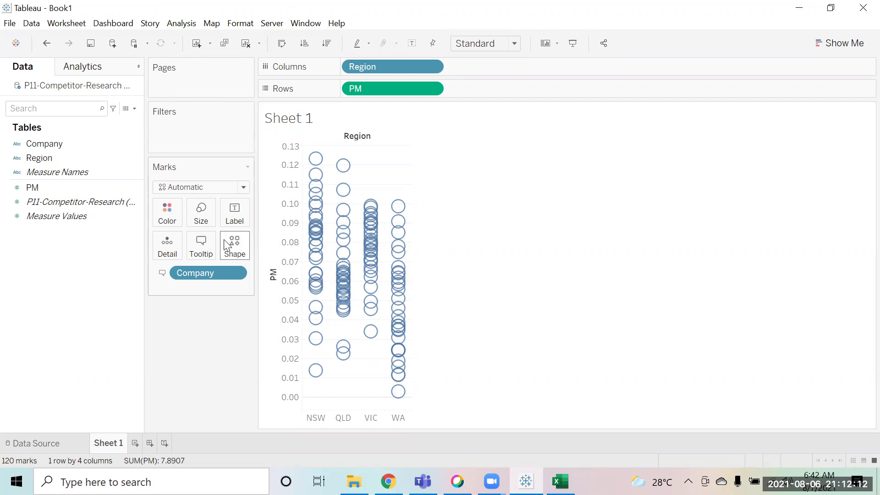
# Reduce the size of the chart's marks and change their shape to filled circles.
pyautogui.click(207, 220)
pyautogui.moveTo(219, 245); pyautogui.dragTo(207, 242)
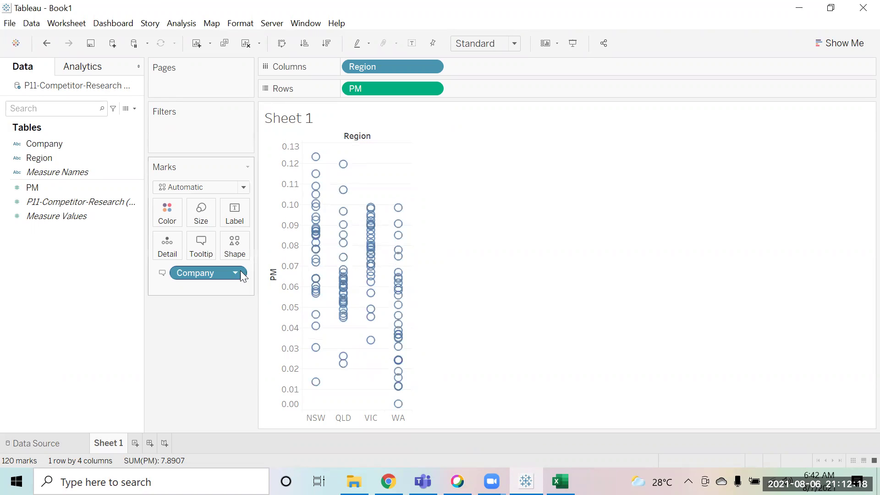
pyautogui.click(239, 251)
pyautogui.click(230, 290)
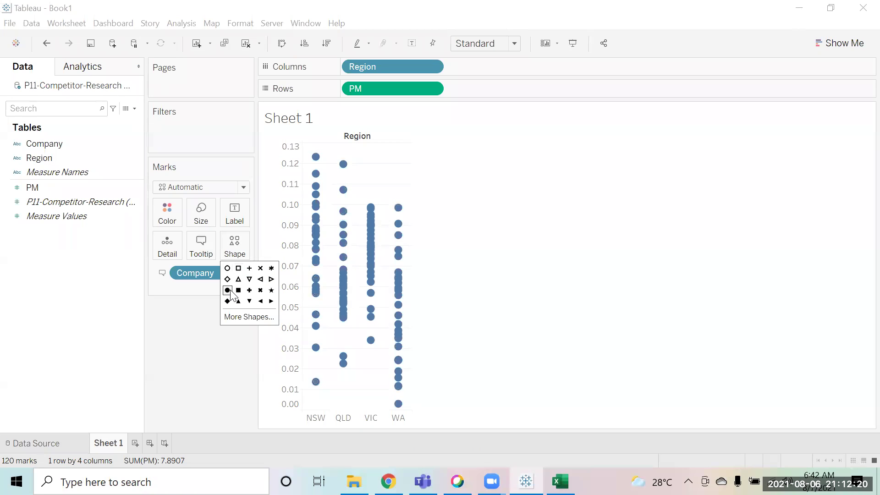
# Fit the chart to Entire View and add a box plot to the PM points of every region.
pyautogui.click(476, 44)
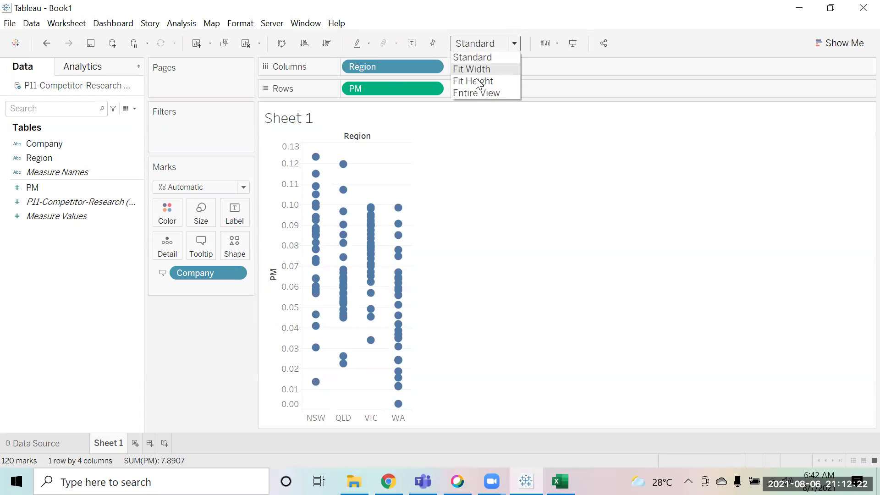
pyautogui.click(478, 92)
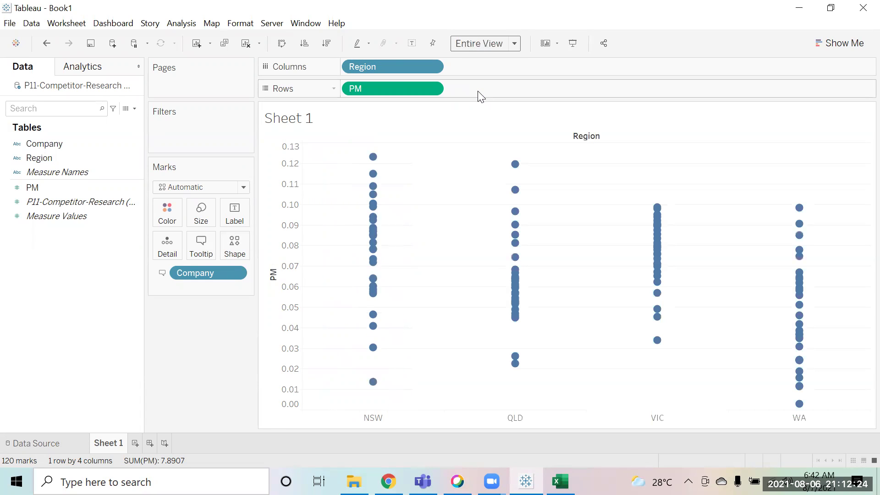
pyautogui.click(97, 71)
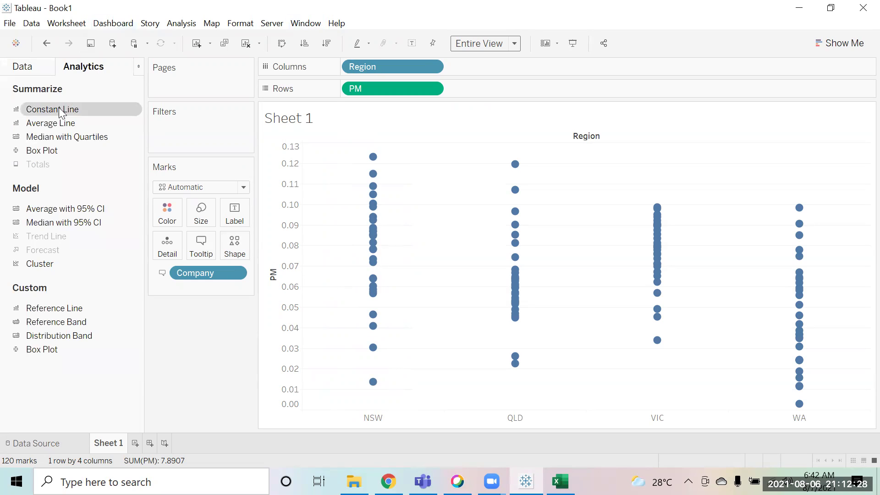
pyautogui.moveTo(43, 152); pyautogui.dragTo(352, 161)
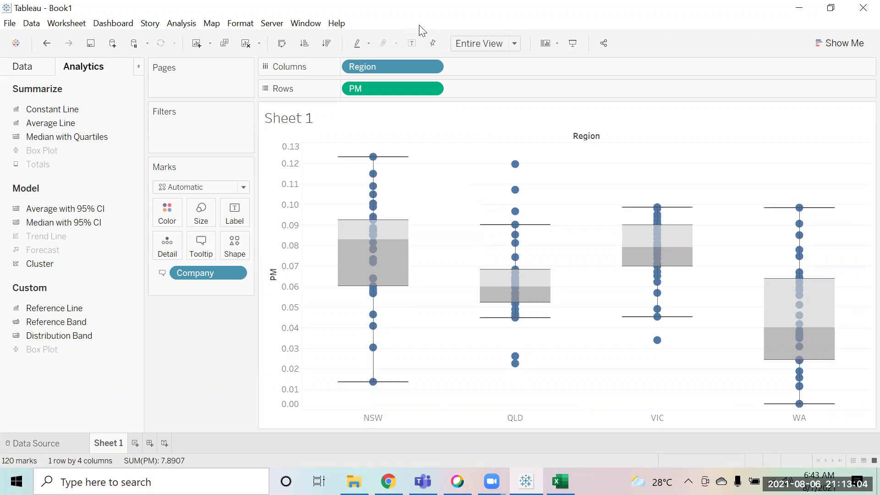
# Convert the chart to the recommended box-and-whisker plot type and fit it to Entire View again.
pyautogui.click(860, 47)
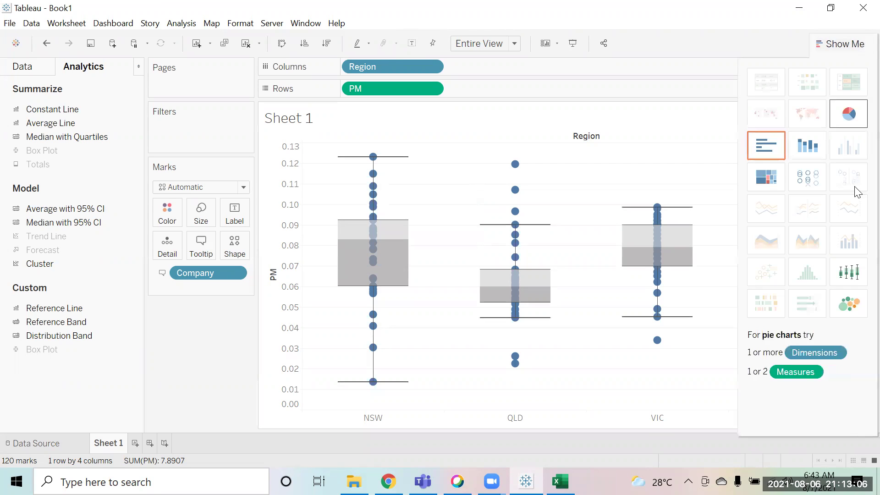
pyautogui.click(846, 272)
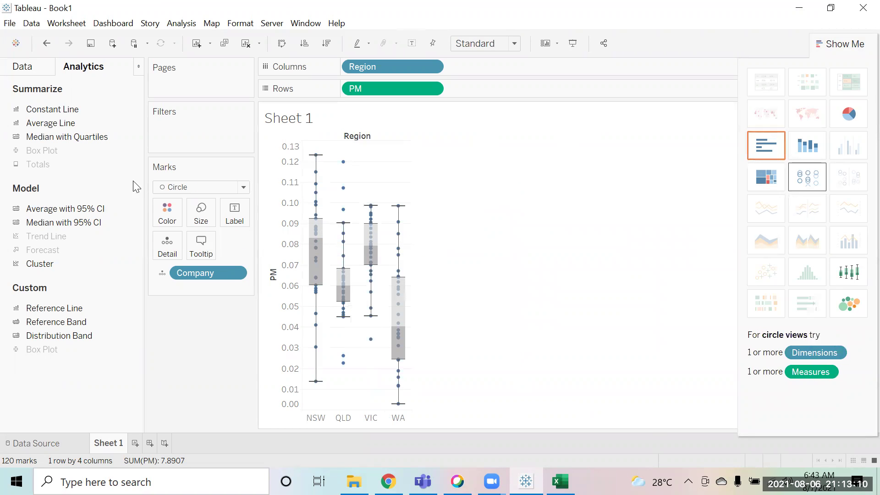
pyautogui.click(514, 44)
pyautogui.click(476, 93)
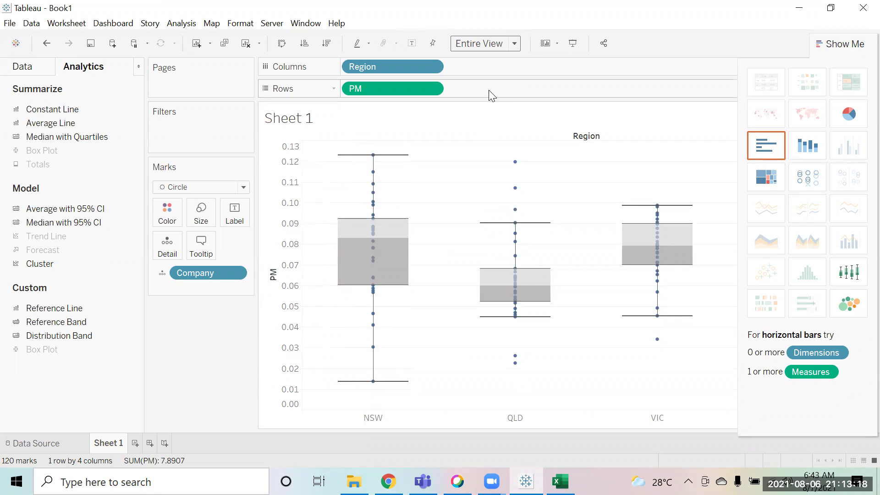
pyautogui.click(835, 45)
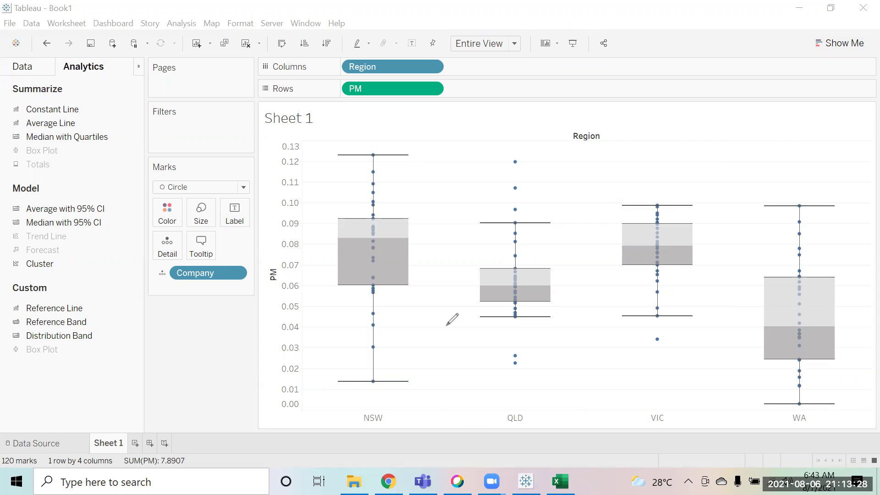
# Circle the NSW, QLD and VIC labels under the box plots with the annotation pen.
pyautogui.moveTo(390, 407); pyautogui.dragTo(351, 409)
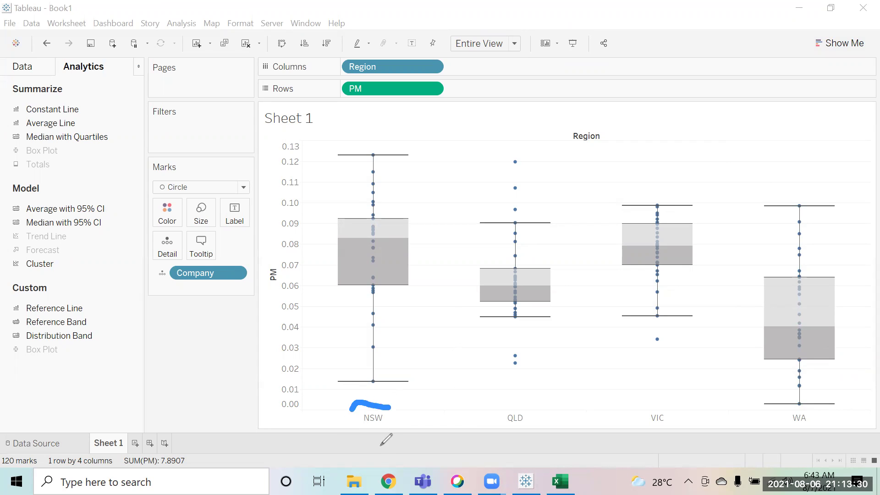
pyautogui.moveTo(380, 445); pyautogui.dragTo(389, 406)
pyautogui.moveTo(494, 404)
pyautogui.mouseDown()
pyautogui.moveTo(503, 444)
pyautogui.moveTo(534, 433)
pyautogui.moveTo(477, 401)
pyautogui.mouseUp()
pyautogui.moveTo(673, 402)
pyautogui.mouseDown()
pyautogui.moveTo(644, 438)
pyautogui.moveTo(651, 405)
pyautogui.moveTo(671, 402)
pyautogui.mouseUp()
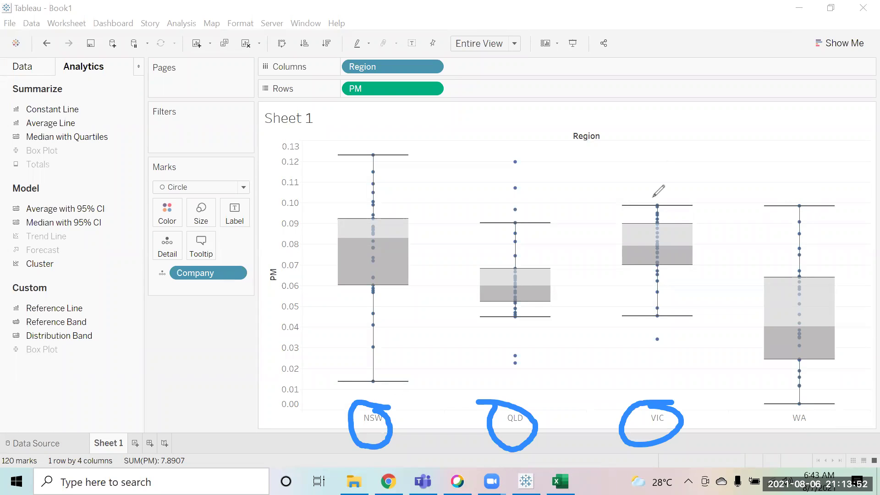
# Draw a check mark above the VIC box plot and arrows marking the height of the NSW and VIC boxes.
pyautogui.moveTo(659, 159); pyautogui.dragTo(733, 102)
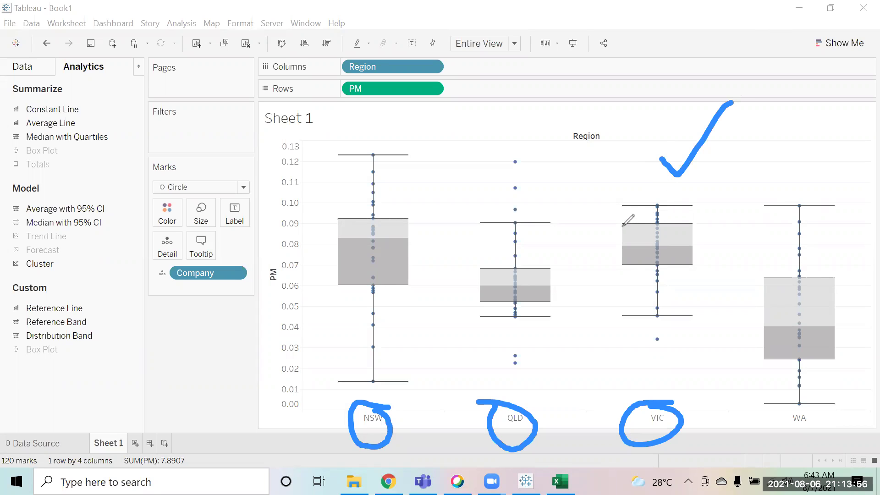
pyautogui.click(417, 217)
pyautogui.moveTo(417, 236)
pyautogui.mouseDown()
pyautogui.moveTo(413, 292)
pyautogui.moveTo(405, 281)
pyautogui.moveTo(427, 277)
pyautogui.mouseUp()
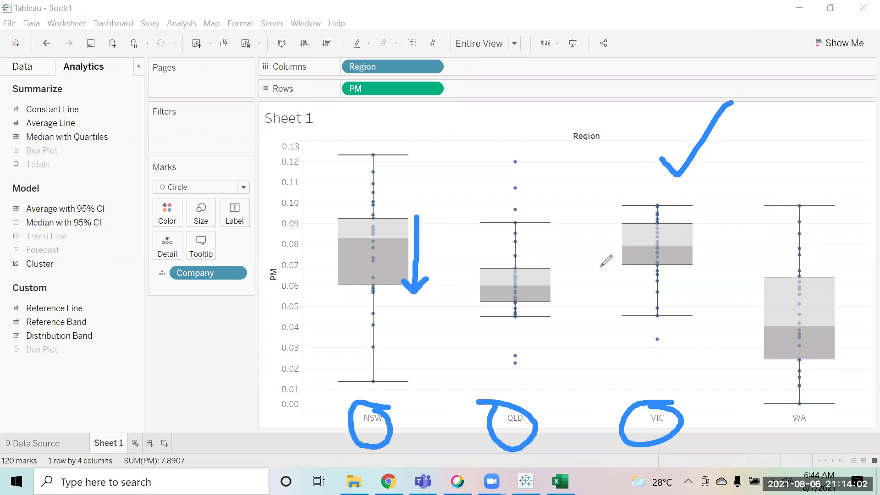
pyautogui.moveTo(605, 221)
pyautogui.mouseDown()
pyautogui.moveTo(607, 269)
pyautogui.moveTo(593, 265)
pyautogui.moveTo(620, 250)
pyautogui.mouseUp()
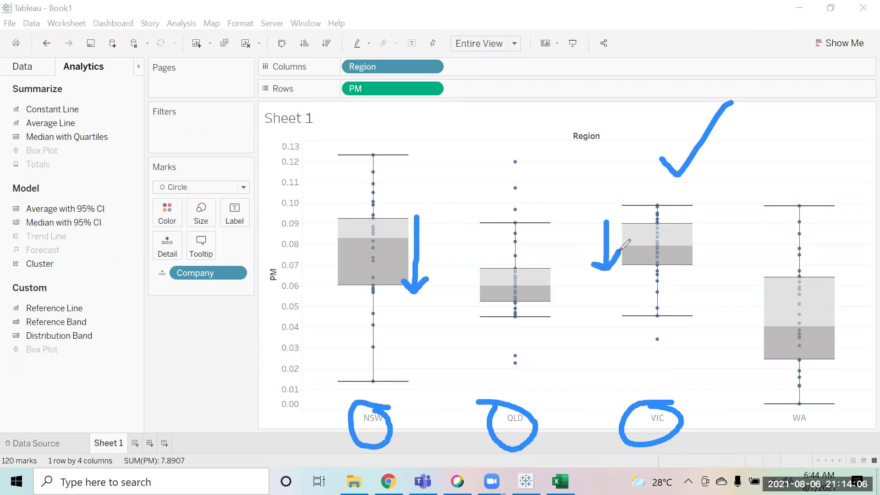
pyautogui.moveTo(587, 224)
pyautogui.mouseDown()
pyautogui.moveTo(598, 207)
pyautogui.moveTo(621, 215)
pyautogui.mouseUp()
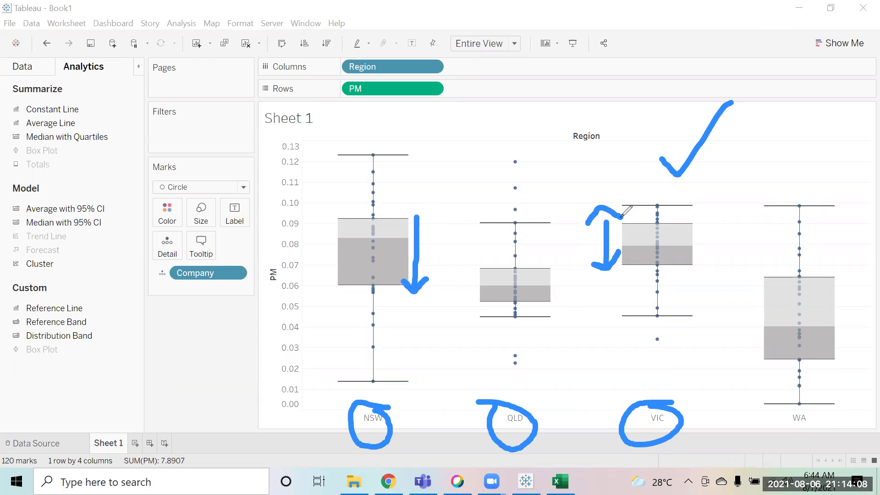
# Circle the WA label and draw small arrows beside the NSW and WA boxes.
pyautogui.moveTo(789, 392)
pyautogui.mouseDown()
pyautogui.moveTo(801, 436)
pyautogui.moveTo(795, 403)
pyautogui.mouseUp()
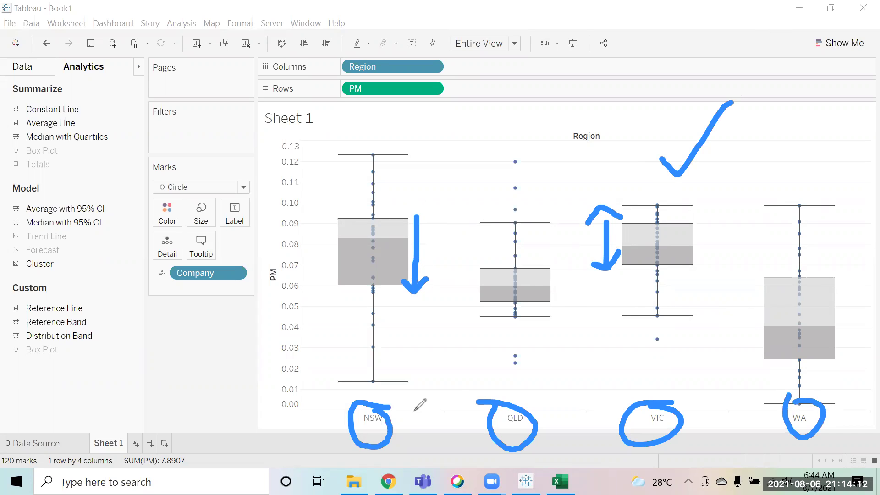
pyautogui.moveTo(313, 254)
pyautogui.mouseDown()
pyautogui.moveTo(313, 281)
pyautogui.moveTo(300, 273)
pyautogui.moveTo(321, 282)
pyautogui.mouseUp()
pyautogui.moveTo(855, 297)
pyautogui.mouseDown()
pyautogui.moveTo(848, 326)
pyautogui.moveTo(855, 320)
pyautogui.mouseUp()
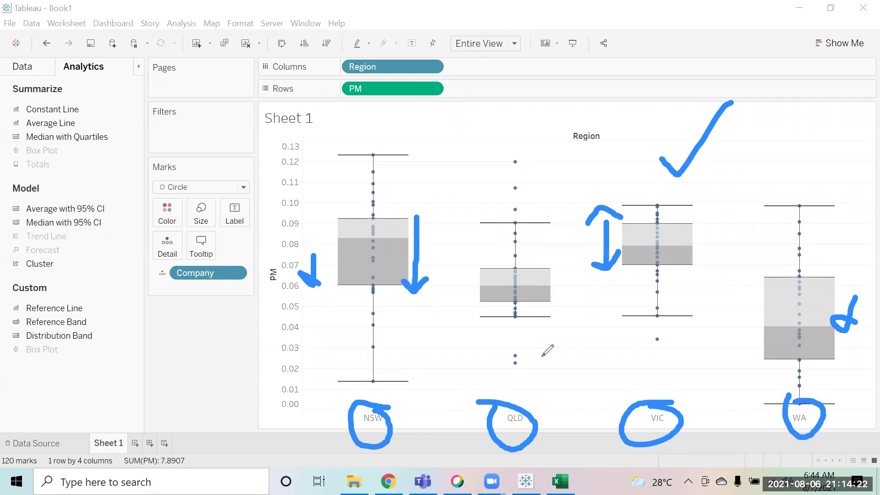
# Circle QLD's outliers and the edge of its box, and mark the comparison with VIC using a double arrow and a median line.
pyautogui.moveTo(503, 153)
pyautogui.mouseDown()
pyautogui.moveTo(495, 206)
pyautogui.moveTo(532, 213)
pyautogui.moveTo(522, 148)
pyautogui.moveTo(500, 153)
pyautogui.mouseUp()
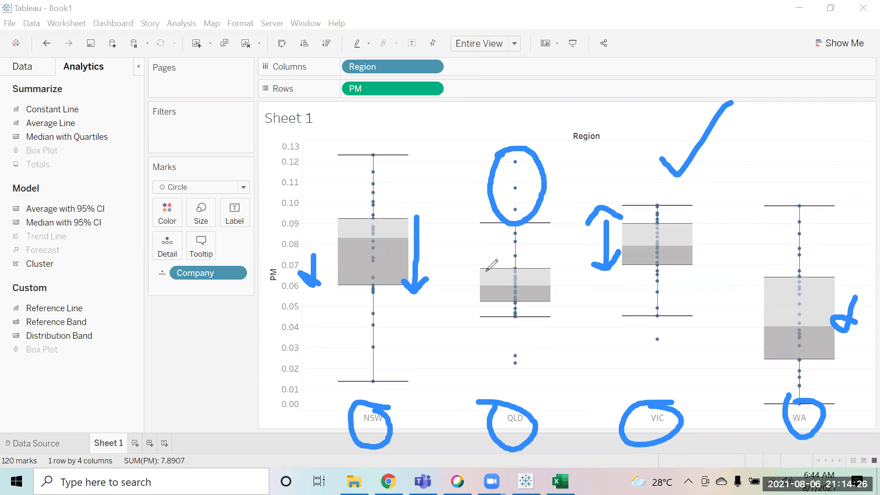
pyautogui.moveTo(503, 342)
pyautogui.mouseDown()
pyautogui.moveTo(517, 377)
pyautogui.moveTo(528, 323)
pyautogui.moveTo(500, 347)
pyautogui.mouseUp()
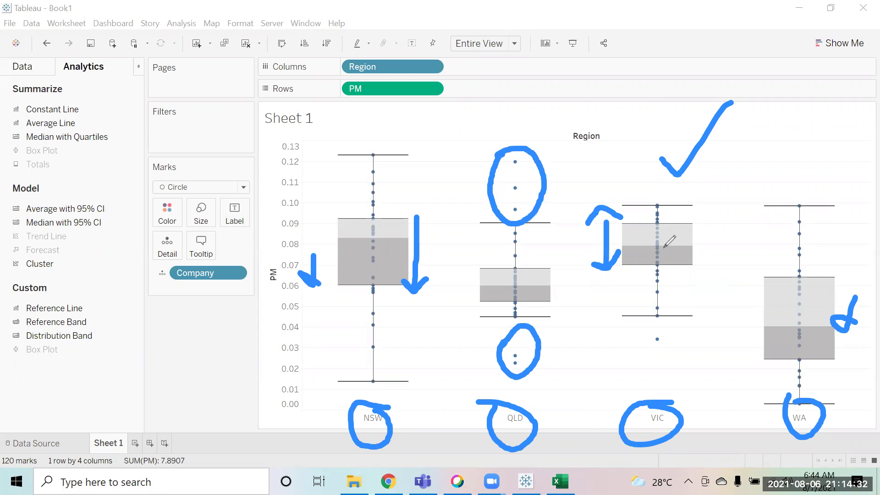
pyautogui.moveTo(564, 300)
pyautogui.mouseDown()
pyautogui.moveTo(612, 277)
pyautogui.moveTo(610, 292)
pyautogui.moveTo(565, 293)
pyautogui.moveTo(575, 308)
pyautogui.mouseUp()
pyautogui.moveTo(487, 258)
pyautogui.mouseDown()
pyautogui.moveTo(467, 296)
pyautogui.moveTo(504, 305)
pyautogui.moveTo(504, 257)
pyautogui.moveTo(488, 255)
pyautogui.mouseUp()
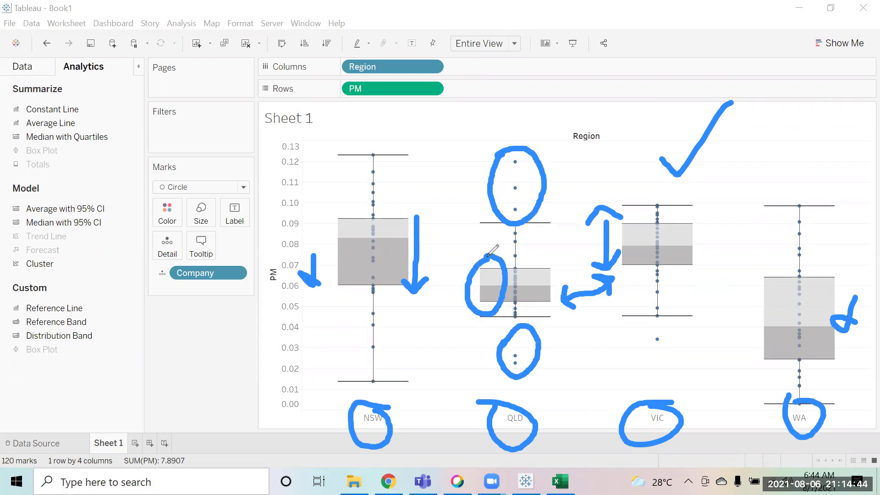
pyautogui.moveTo(678, 248); pyautogui.dragTo(700, 248)
# Check the VIC box plot's whisker, hinge and median values, and clear the pen annotations from the chart.
pyautogui.moveTo(637, 234)
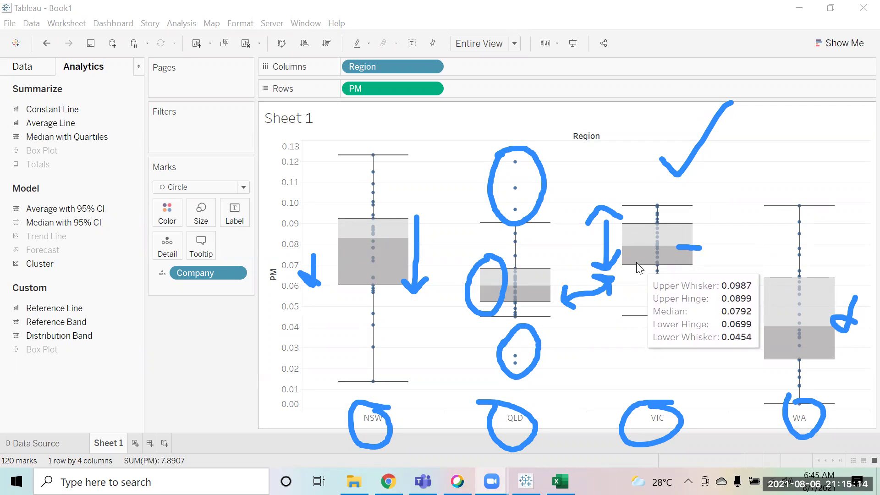
pyautogui.moveTo(639, 315)
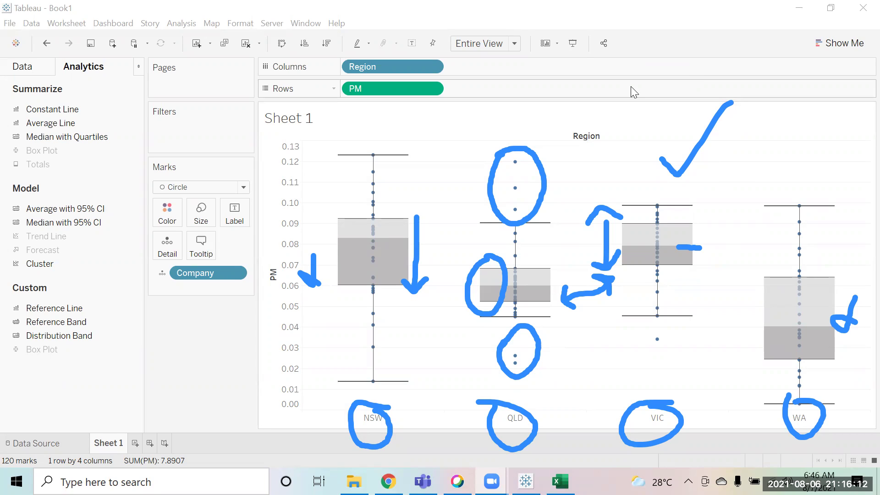
pyautogui.press('Escape')
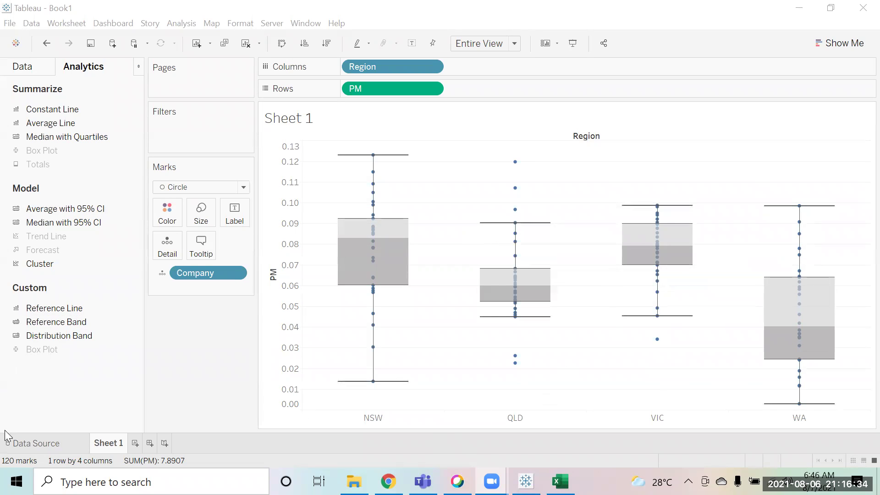
# Launch a second Tableau 2020.3 window, dismiss the file recovery list and maximize the new workbook.
pyautogui.press('super')
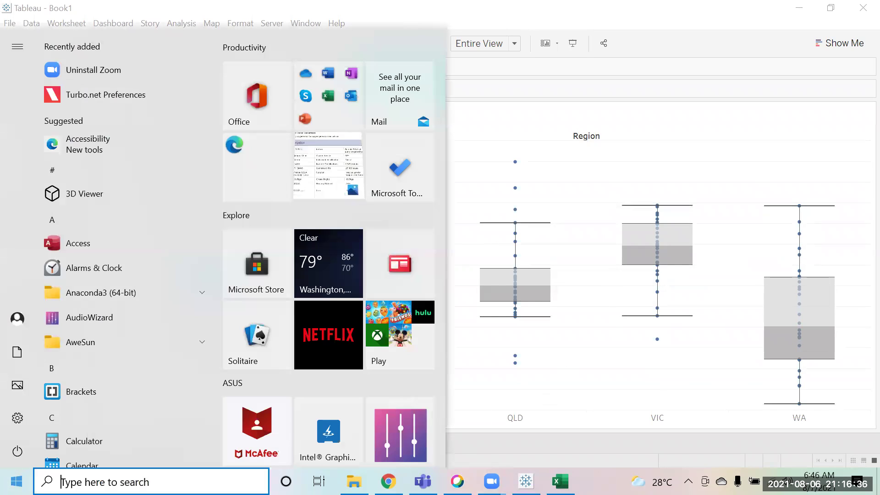
pyautogui.write('tab')
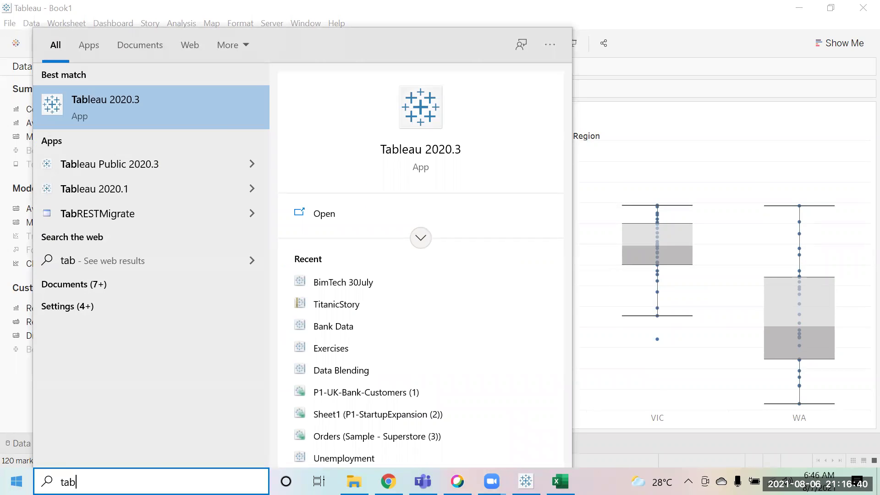
pyautogui.press('Escape')
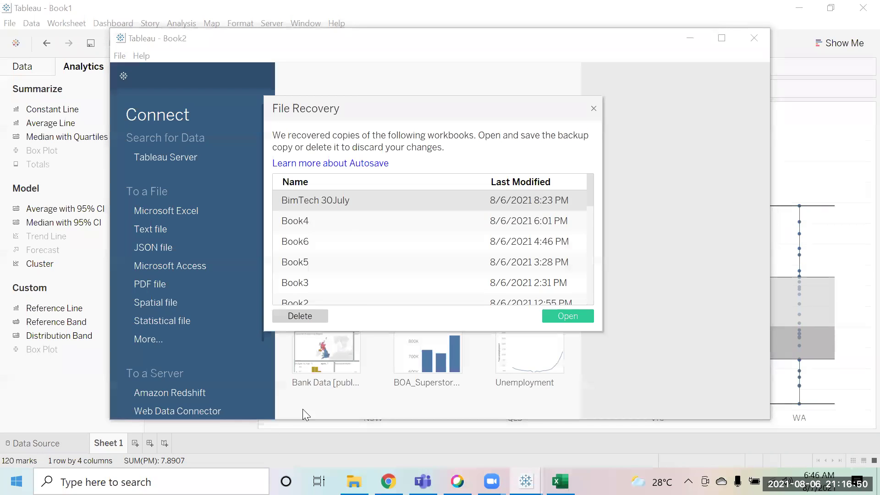
pyautogui.click(594, 108)
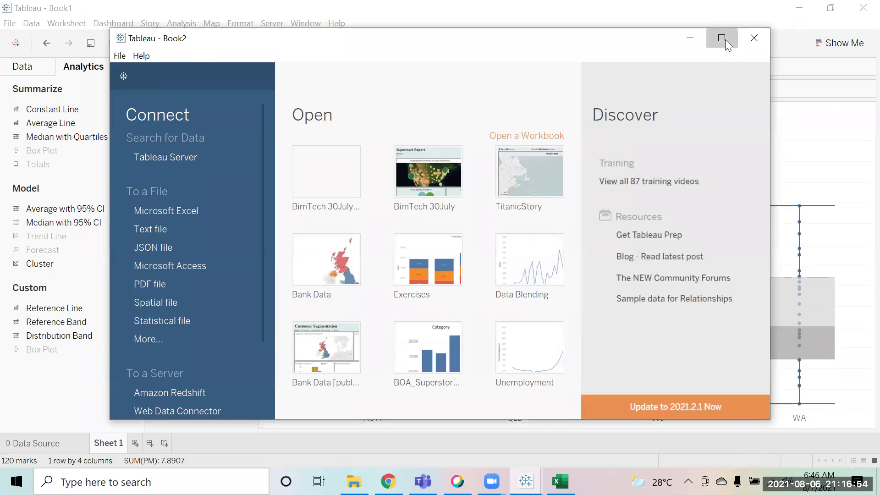
pyautogui.click(722, 38)
# Connect to the Sample - Superstore Excel workbook in the Ericsson folder, add the Orders table and go to Sheet 1.
pyautogui.click(68, 178)
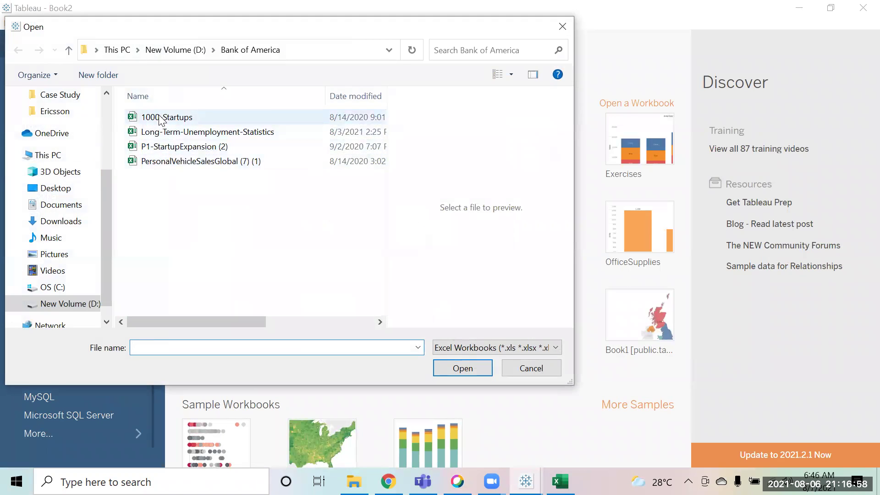
pyautogui.click(55, 112)
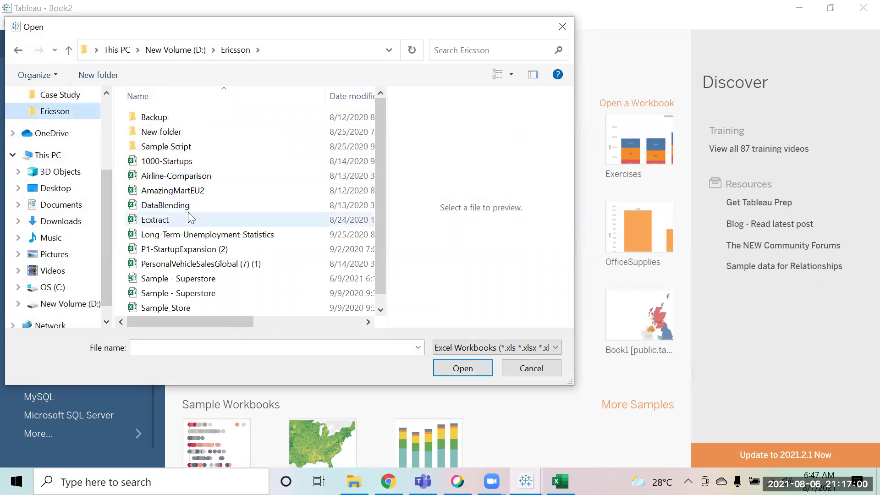
pyautogui.click(188, 213)
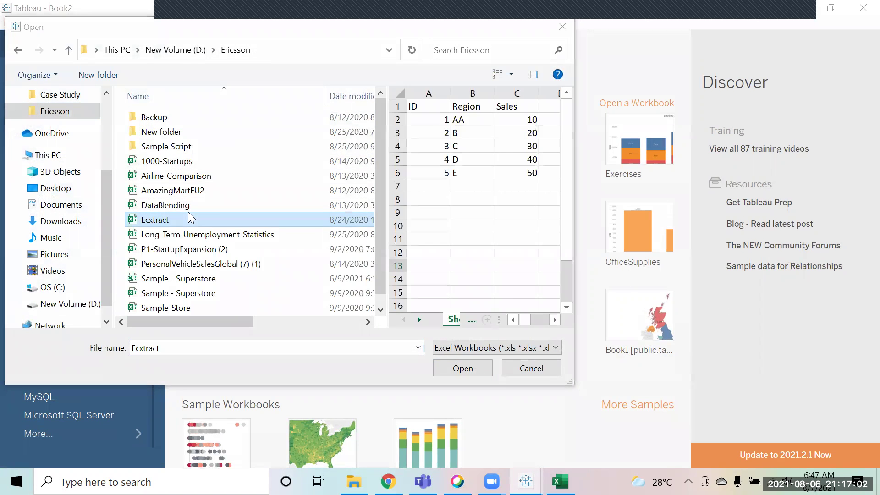
pyautogui.click(158, 278)
pyautogui.click(451, 367)
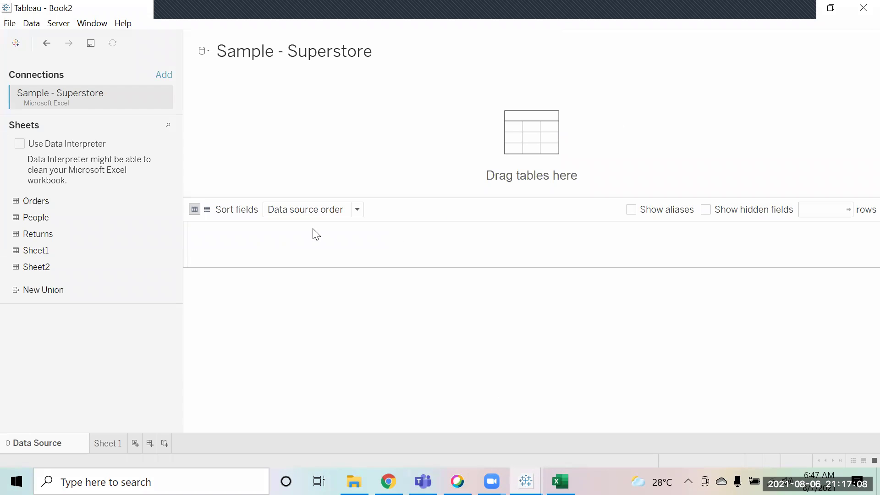
pyautogui.moveTo(61, 203); pyautogui.dragTo(270, 155)
pyautogui.click(108, 444)
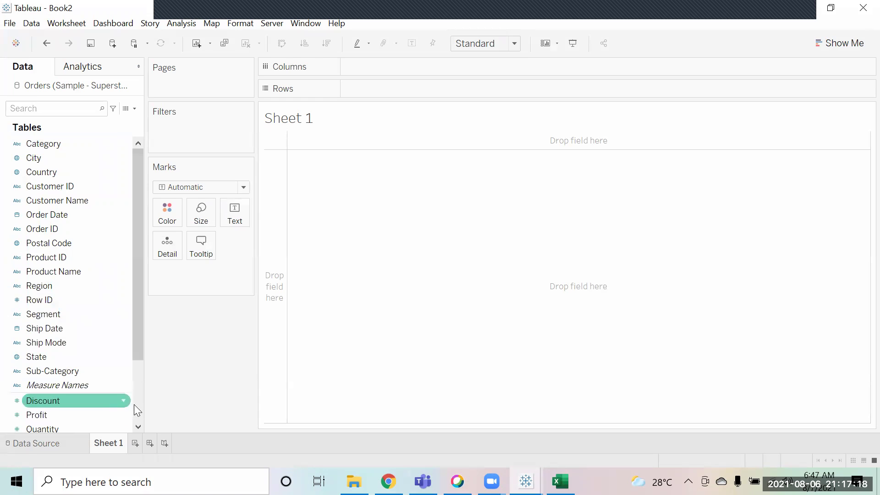
# Build a scatter plot with Sales on Columns, Profit on Rows and Sub-Category as detail.
pyautogui.scroll(-2, 134, 404)
pyautogui.moveTo(389, 106); pyautogui.dragTo(413, 72)
pyautogui.moveTo(38, 332); pyautogui.dragTo(382, 92)
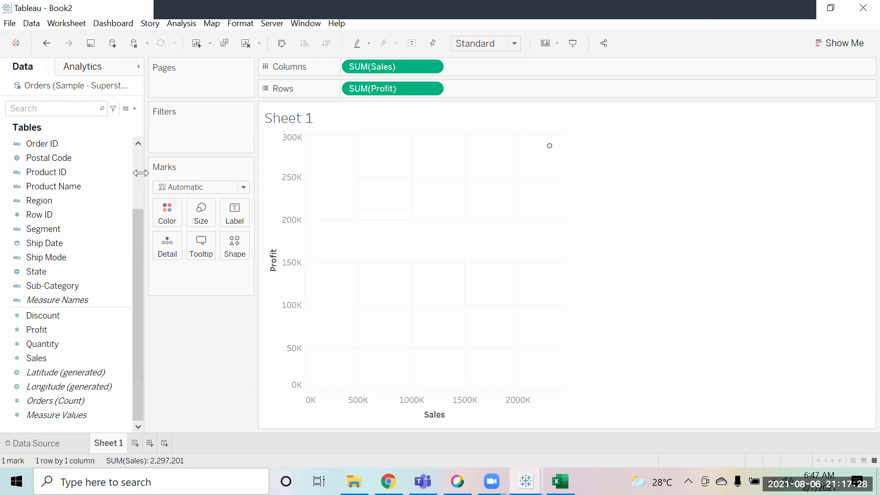
pyautogui.scroll(2, 137, 167)
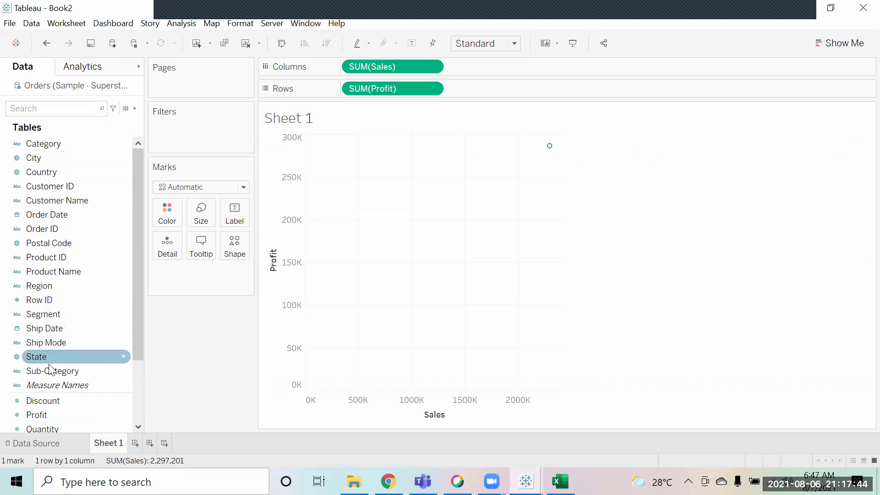
pyautogui.moveTo(50, 371); pyautogui.dragTo(161, 239)
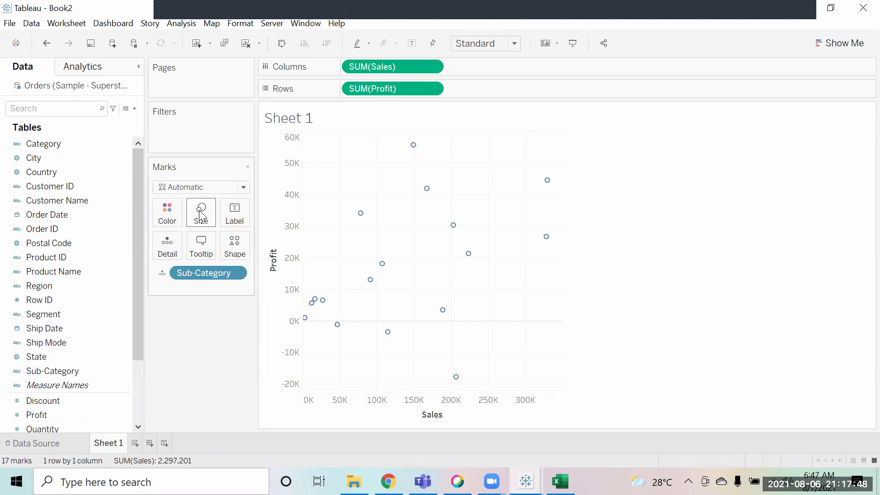
# Change the scatter plot's marks to filled circles and enlarge them.
pyautogui.click(234, 245)
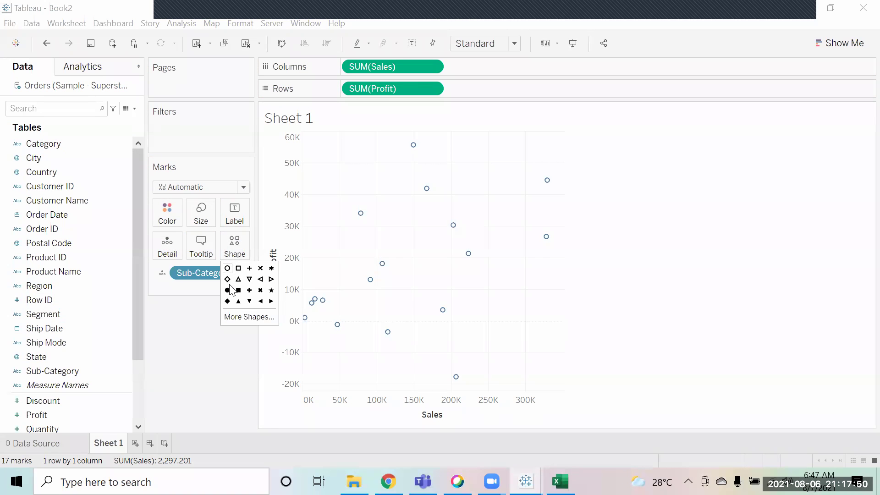
pyautogui.click(228, 290)
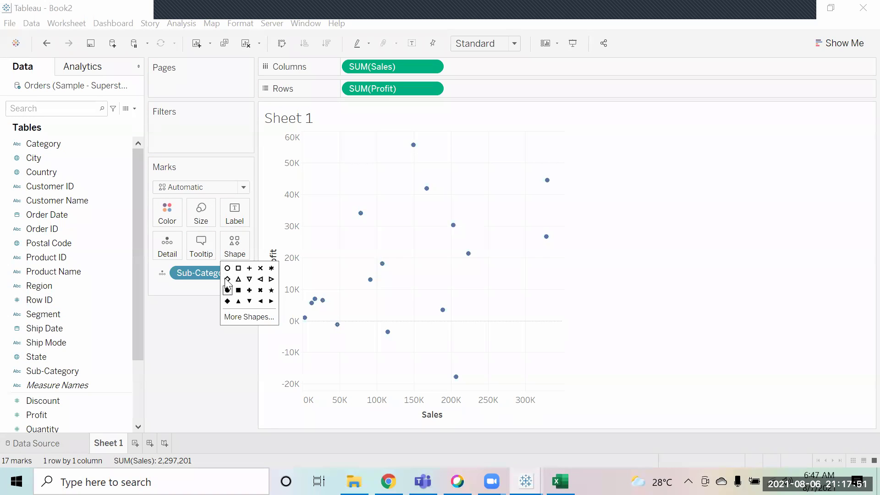
pyautogui.click(210, 220)
pyautogui.moveTo(213, 245); pyautogui.dragTo(229, 244)
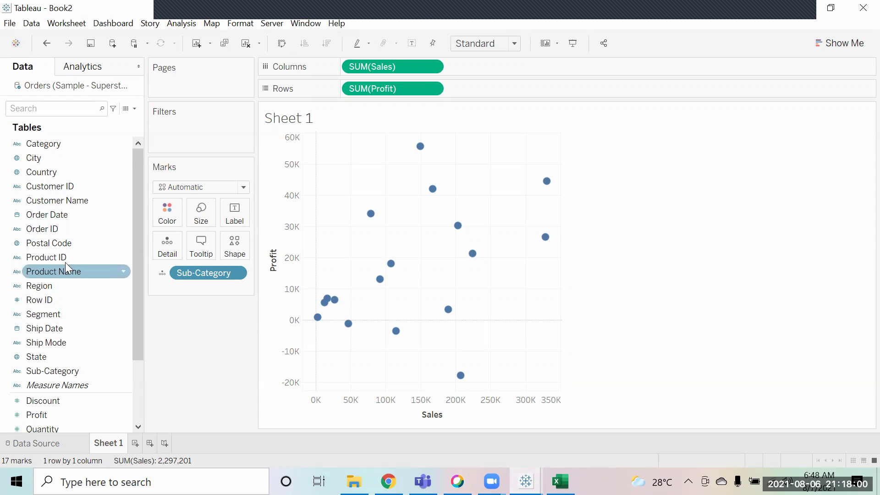
# Filter the chart by Order Date at the Month / Year level, keeping only January 2014.
pyautogui.moveTo(65, 217); pyautogui.dragTo(224, 141)
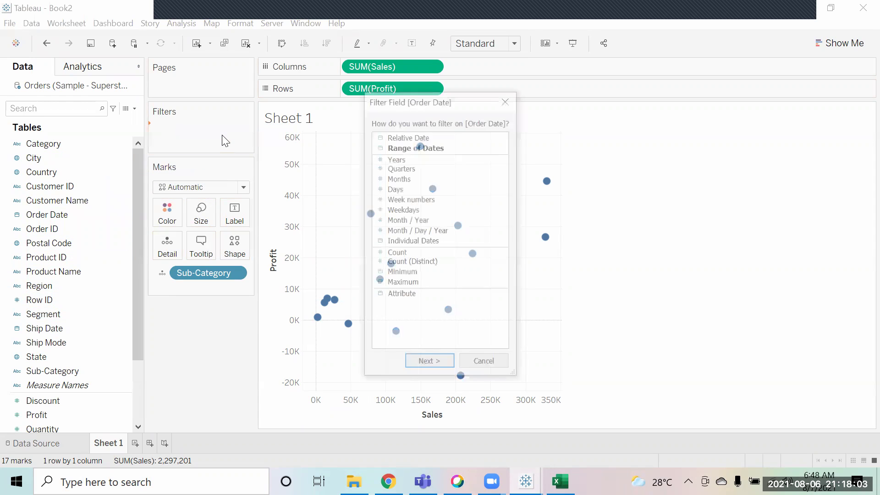
pyautogui.click(396, 161)
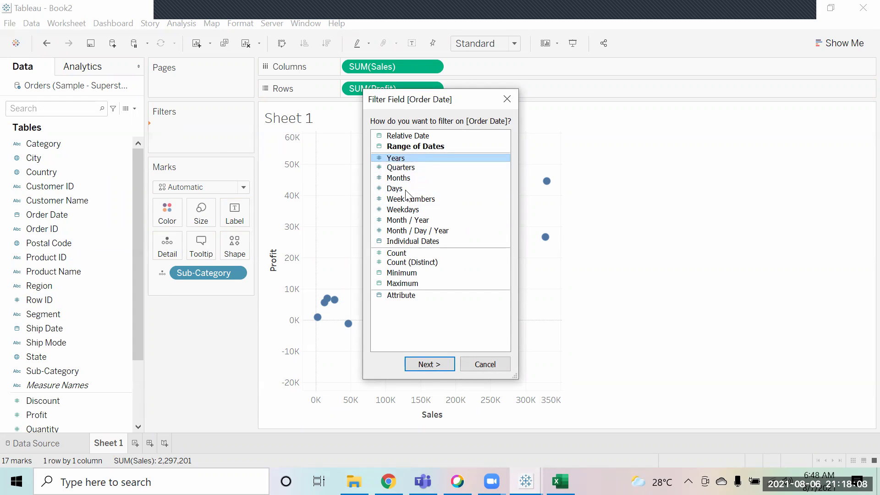
pyautogui.click(409, 218)
pyautogui.doubleClick(409, 218)
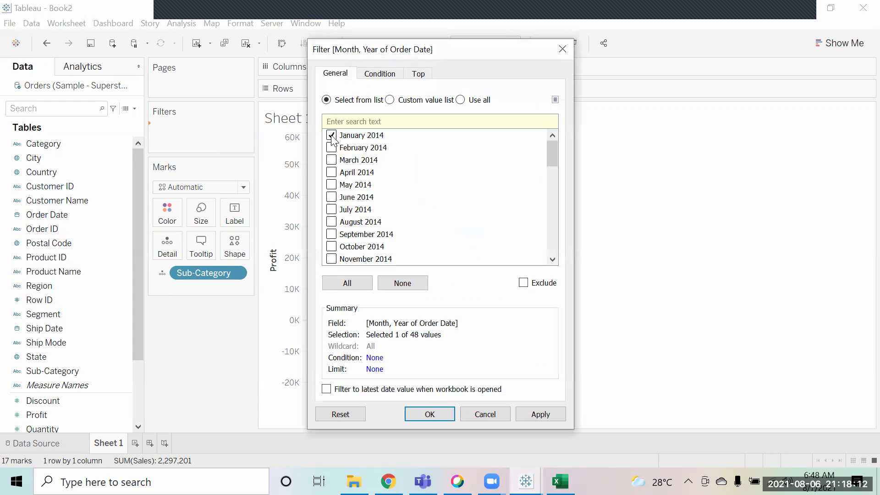
pyautogui.click(532, 414)
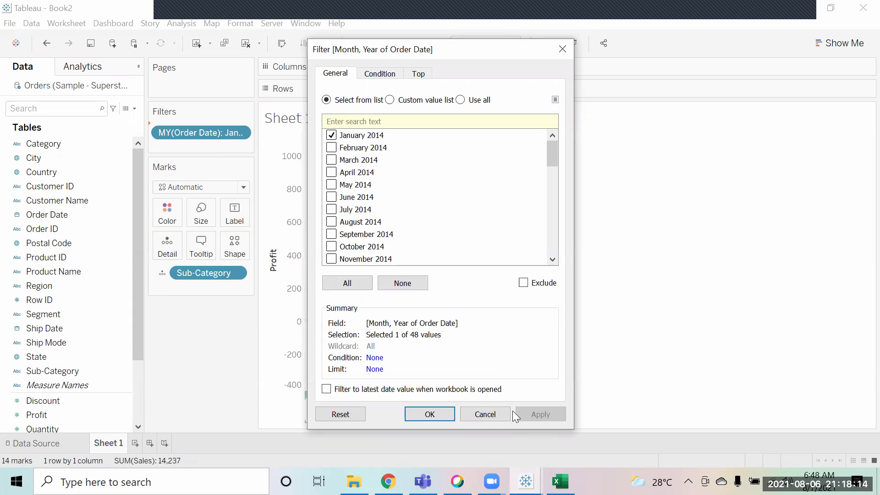
pyautogui.click(437, 411)
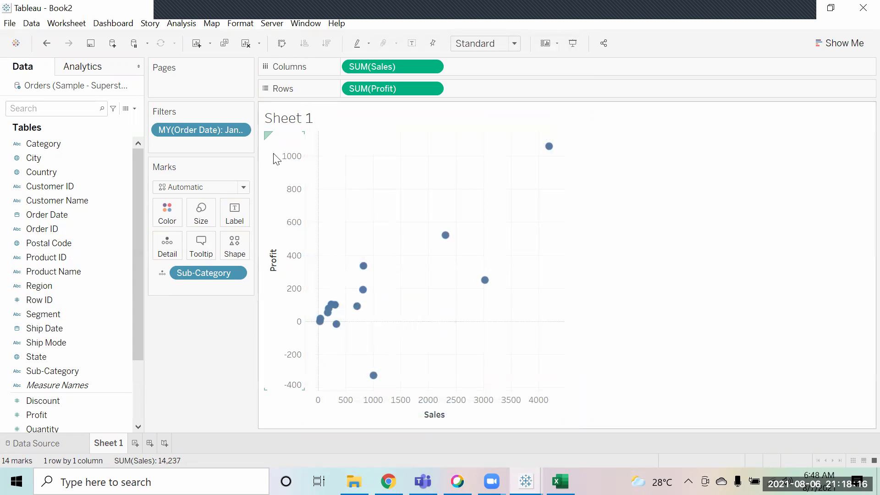
# Show the Order Date filter beside the chart as a single value list.
pyautogui.rightClick(216, 129)
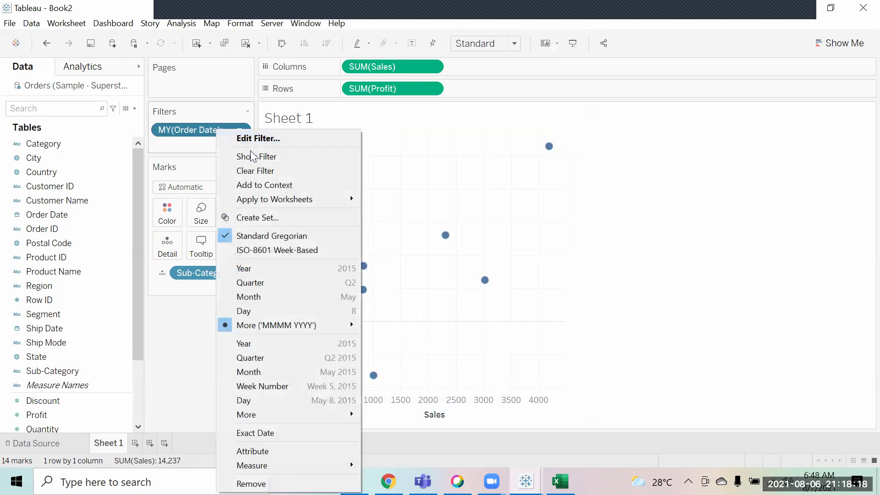
pyautogui.click(251, 156)
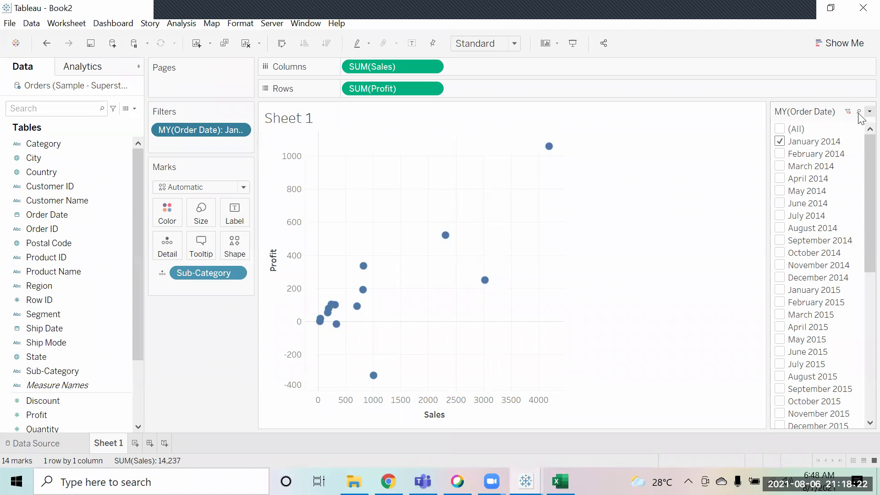
pyautogui.click(869, 112)
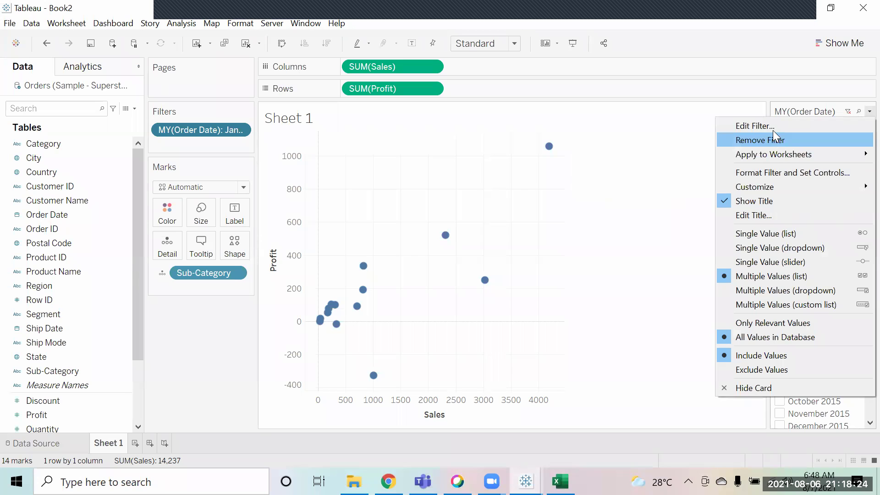
pyautogui.click(775, 236)
# Step the Order Date filter month by month from February 2014 to January 2015 to examine how the scatter changes.
pyautogui.click(779, 154)
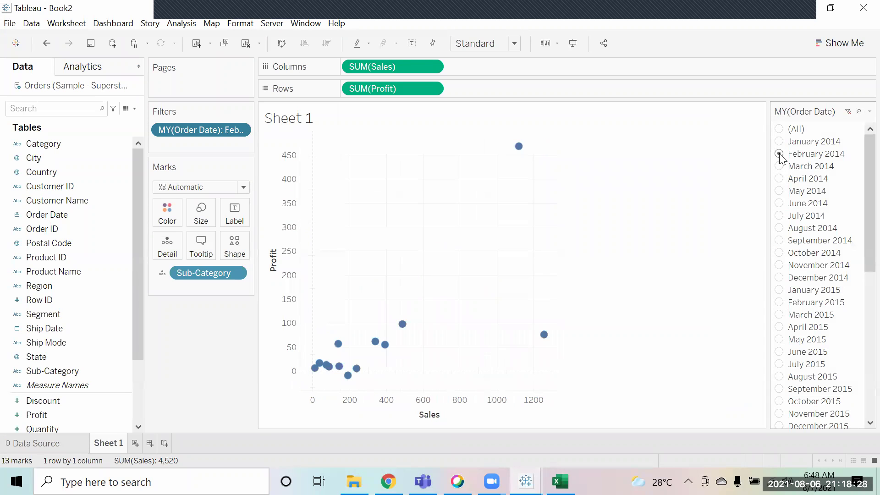
pyautogui.click(779, 167)
pyautogui.click(779, 179)
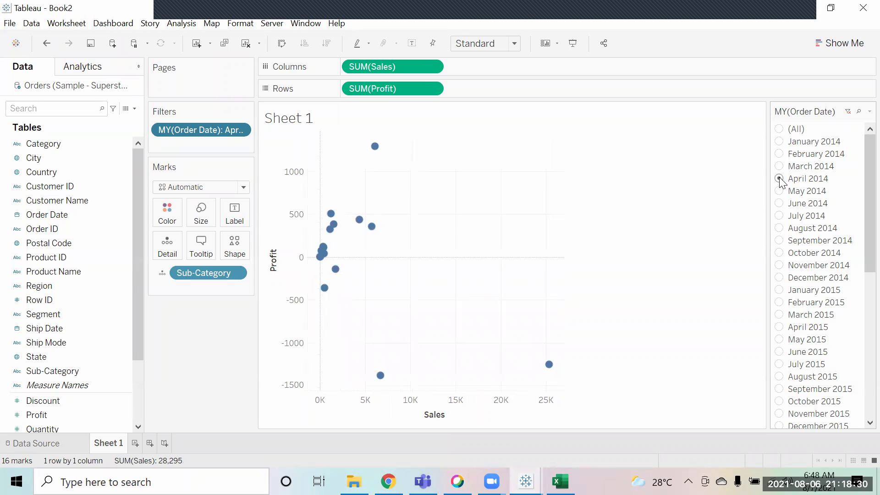
pyautogui.click(781, 191)
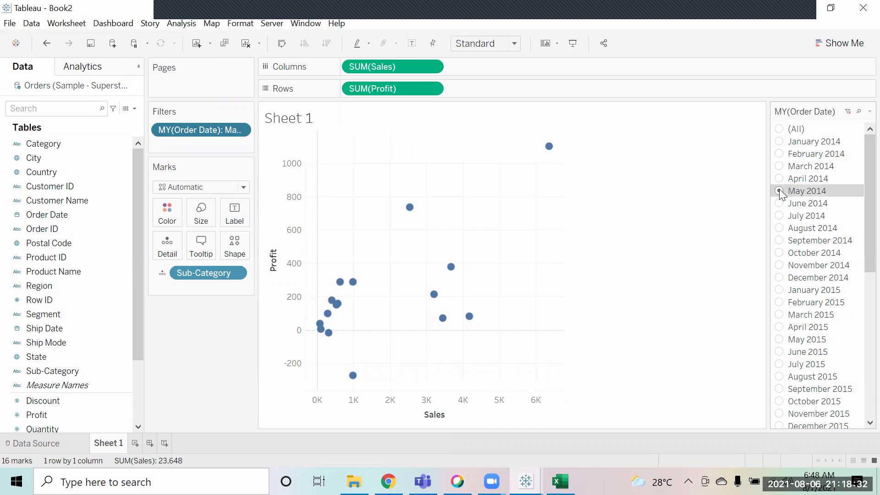
pyautogui.click(781, 204)
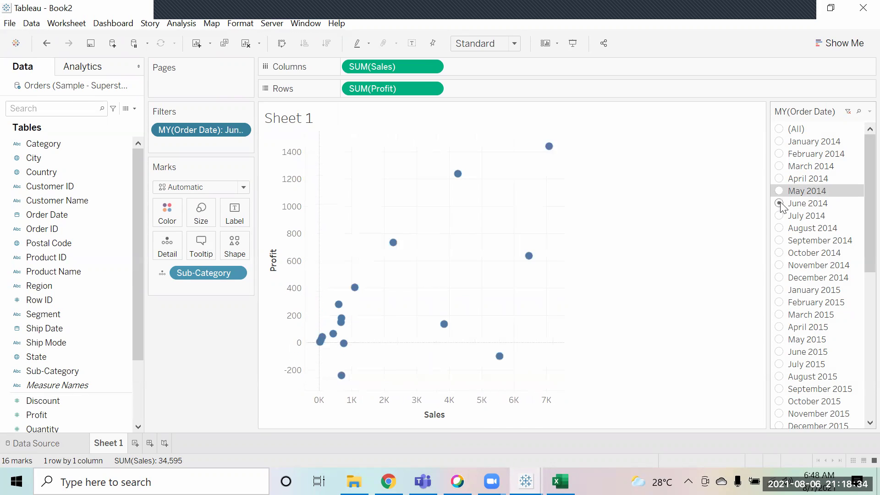
pyautogui.click(781, 216)
pyautogui.click(781, 229)
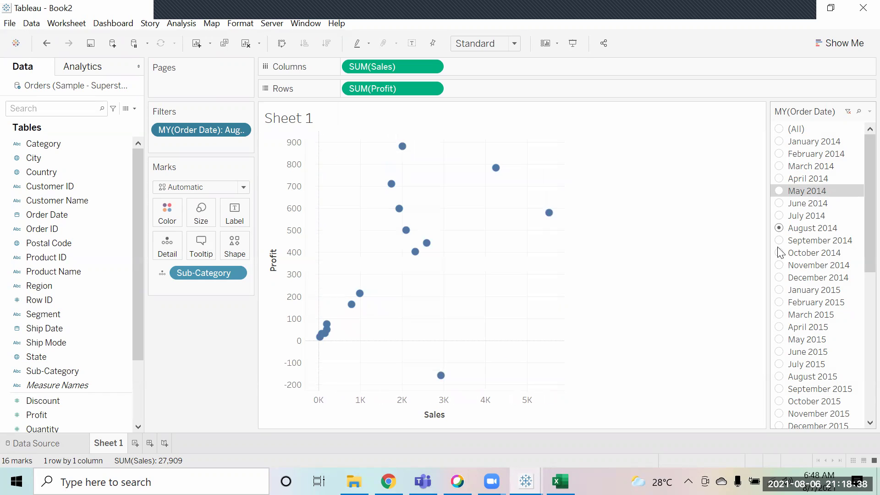
pyautogui.click(779, 242)
pyautogui.click(779, 253)
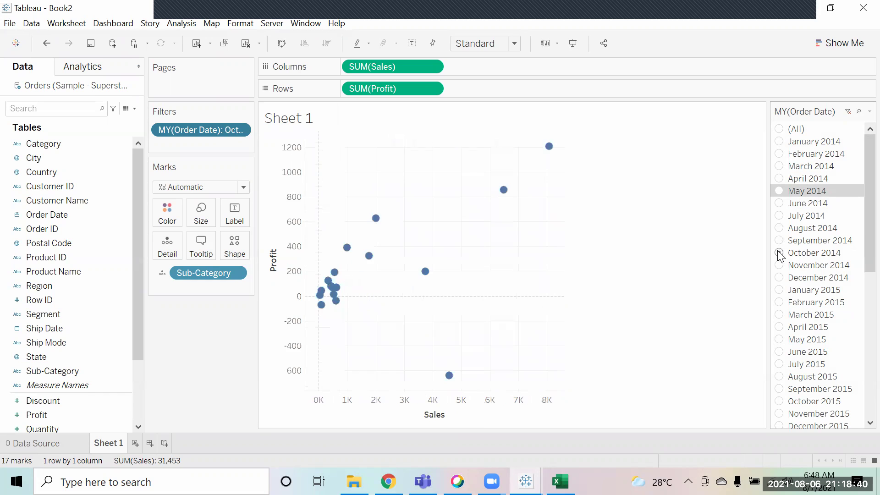
pyautogui.click(780, 266)
pyautogui.click(780, 277)
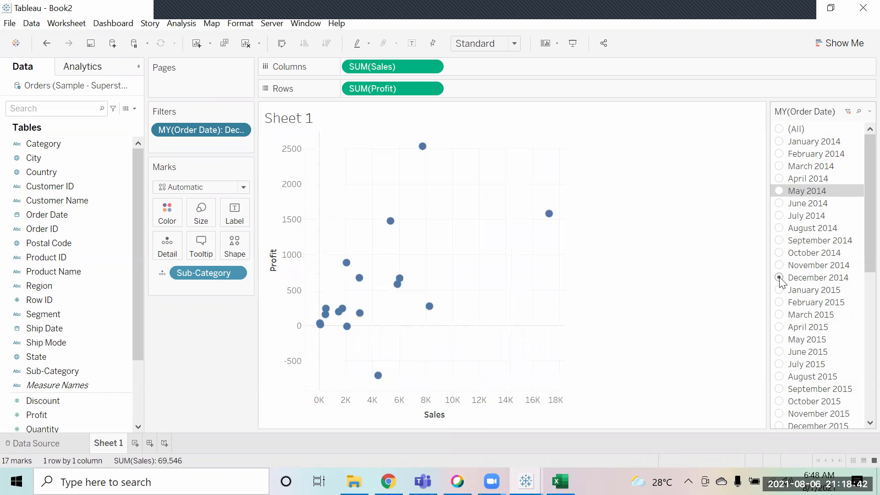
pyautogui.click(779, 290)
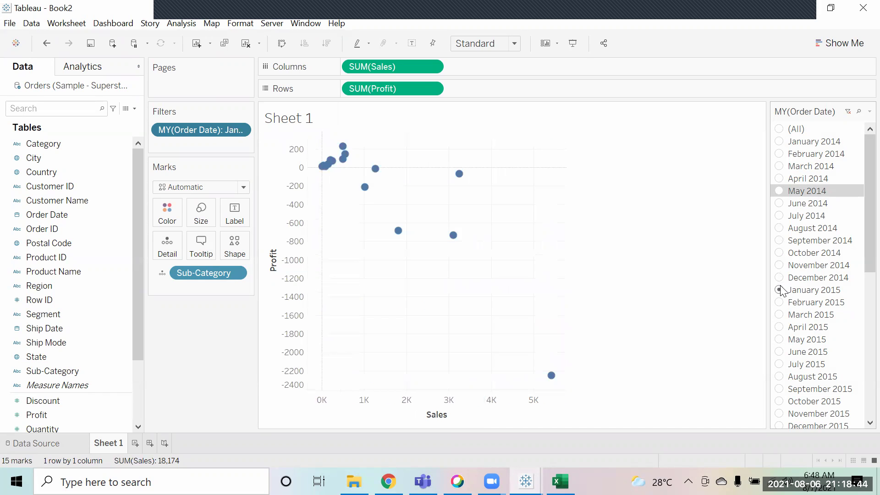
# Remove the Order Date filter and page the scatter plot by Order Date at the combined month-and-year level.
pyautogui.click(868, 112)
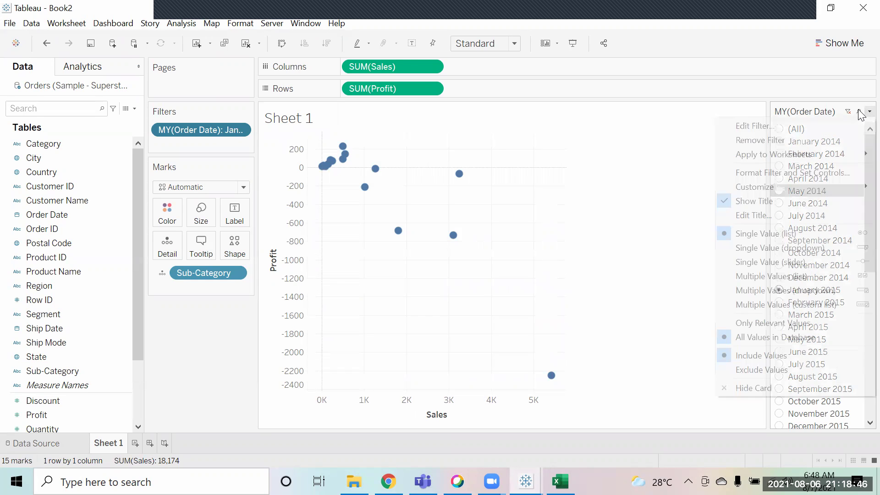
pyautogui.click(796, 140)
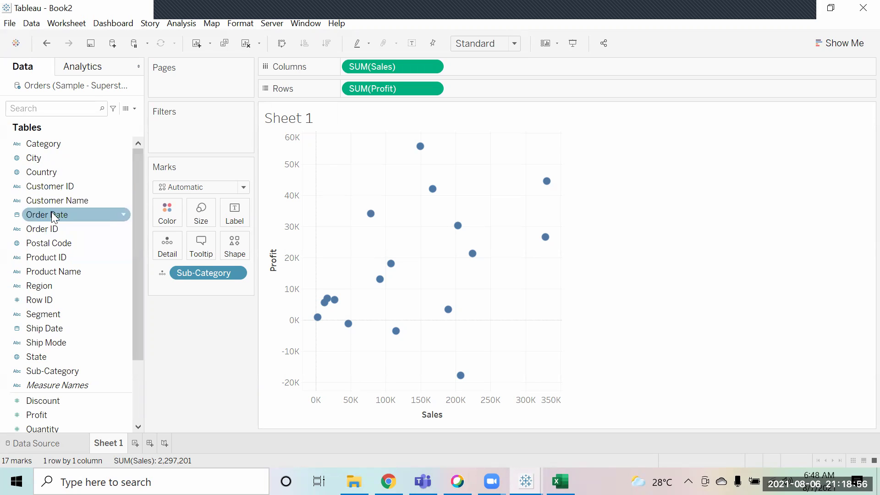
pyautogui.moveTo(50, 214); pyautogui.dragTo(181, 83)
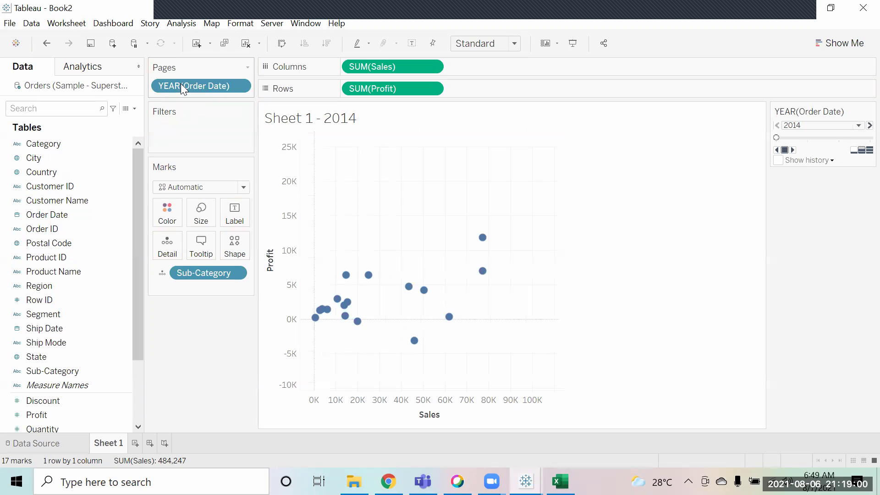
pyautogui.rightClick(181, 83)
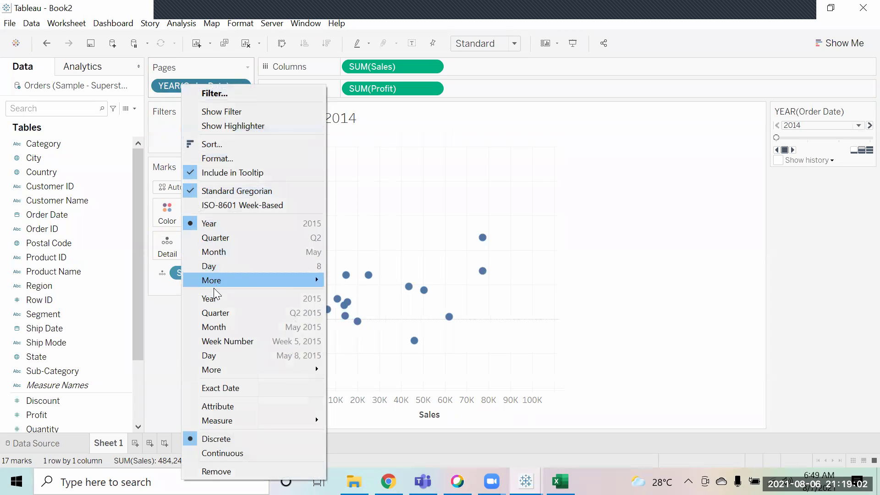
pyautogui.click(215, 326)
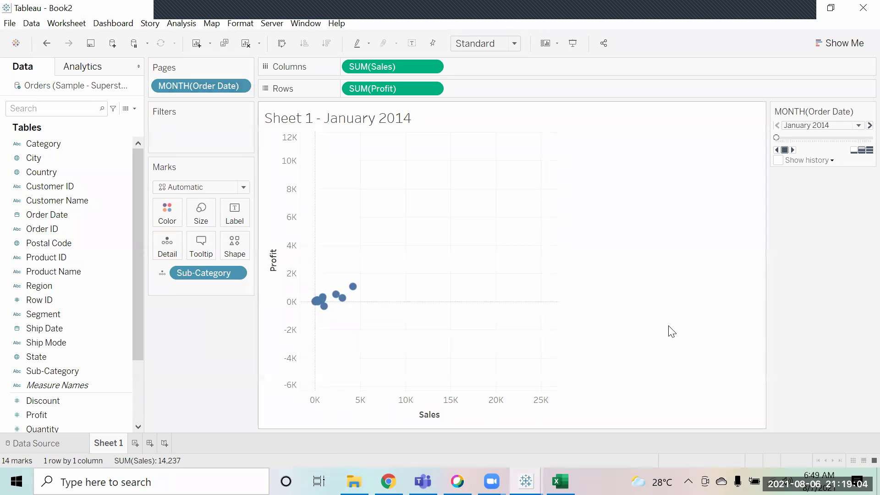
# Play the Order Date pages forward, raise the playback speed, and play them backward to examine how the marks move.
pyautogui.click(792, 150)
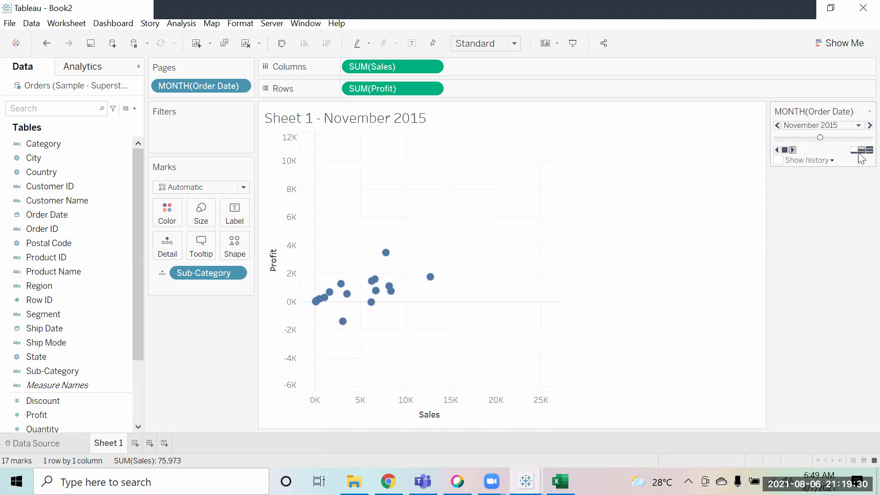
pyautogui.click(859, 154)
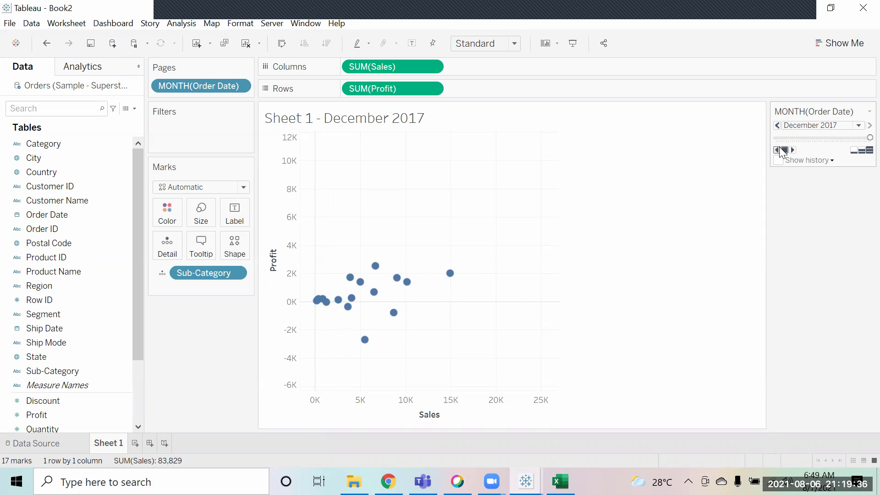
pyautogui.click(778, 150)
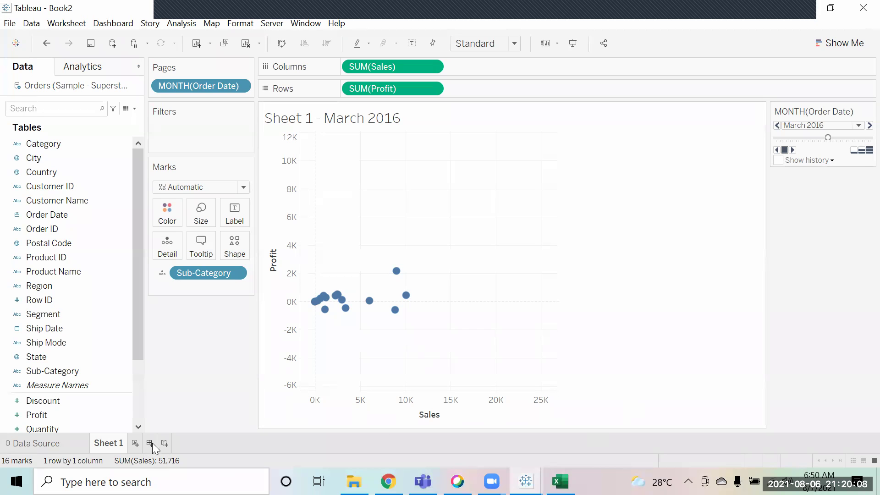
# Create a new story containing Sheet 1 and play its Order Date pages forward.
pyautogui.click(163, 443)
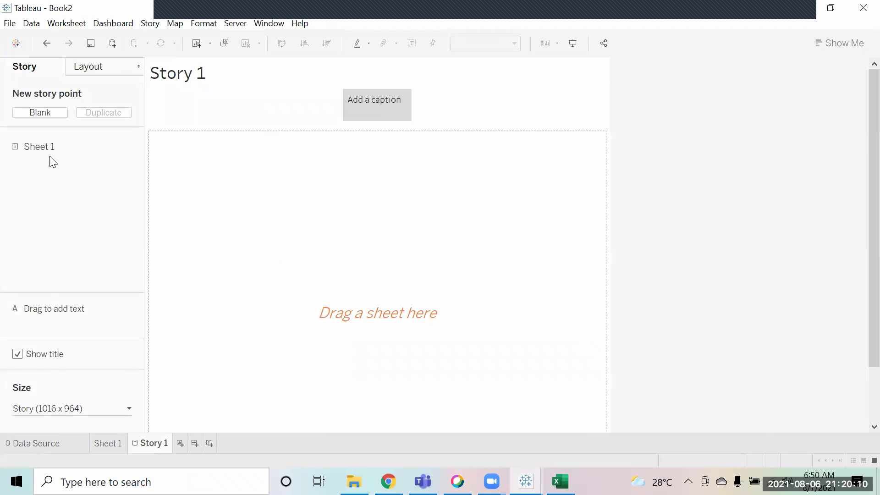
pyautogui.moveTo(51, 150); pyautogui.dragTo(340, 285)
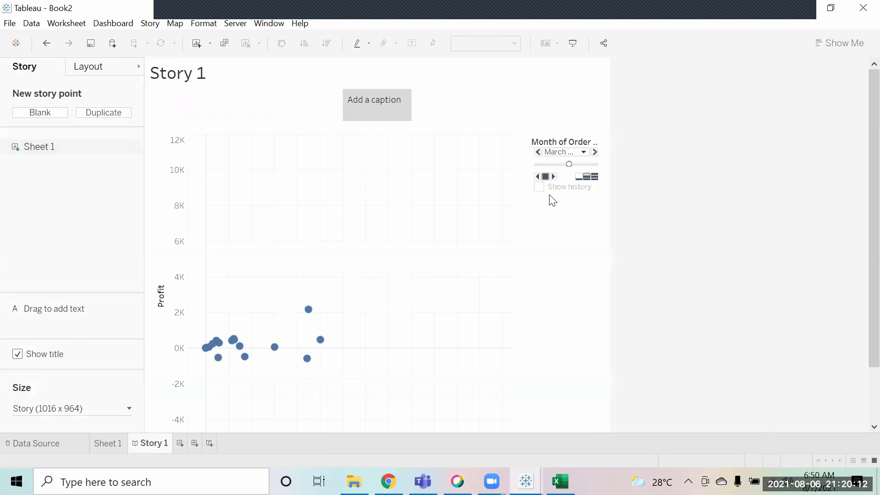
pyautogui.click(554, 177)
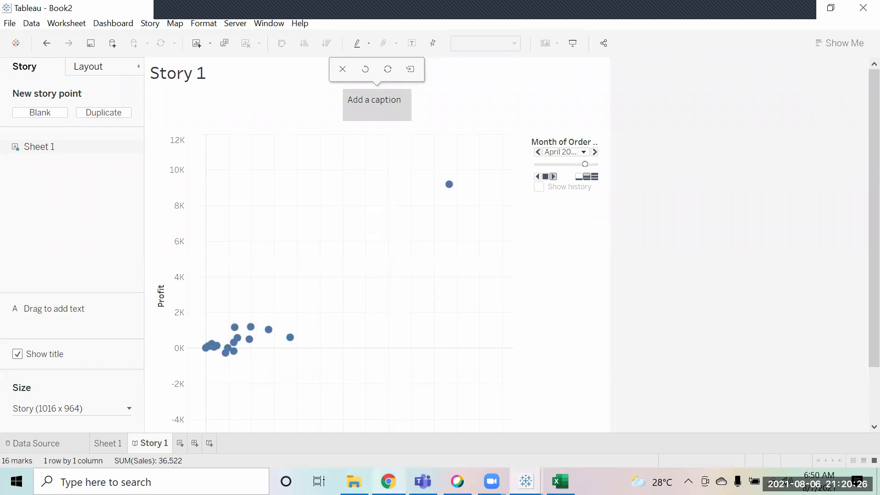
# Switch to Chrome and search the web for "hans rosling ted talk".
pyautogui.moveTo(388, 481)
pyautogui.click(389, 427)
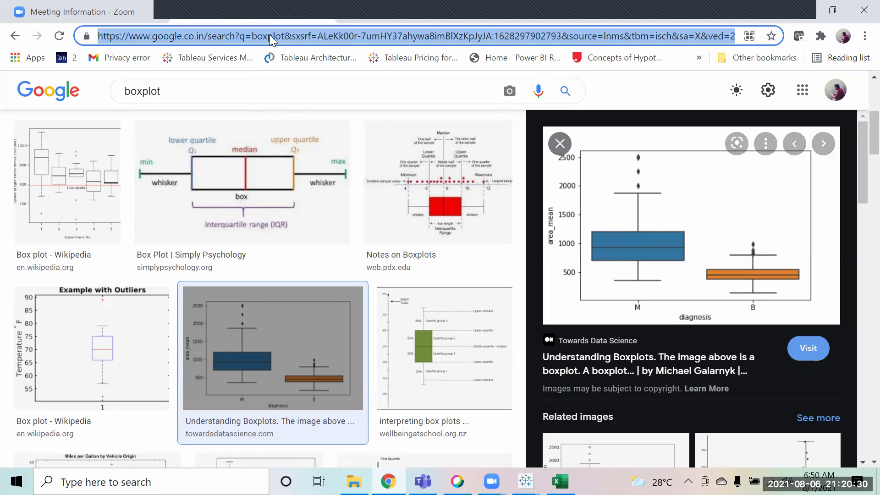
pyautogui.click(271, 35)
pyautogui.write('hans')
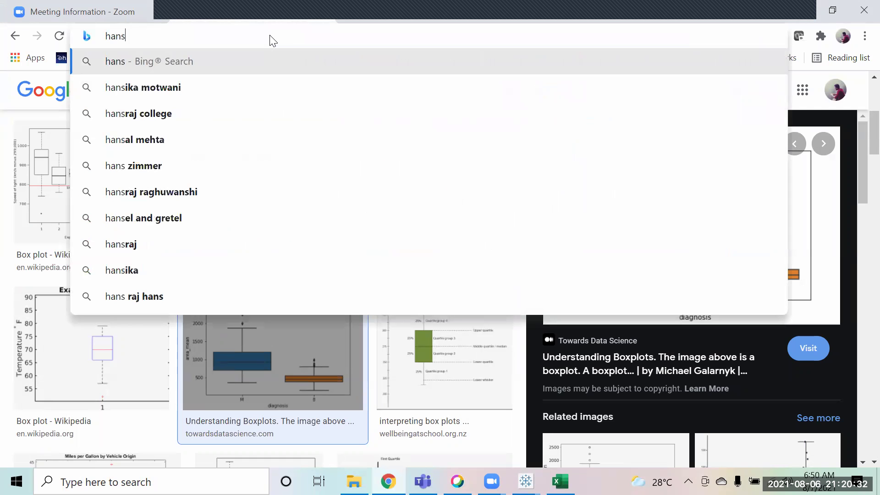
pyautogui.write(' ros')
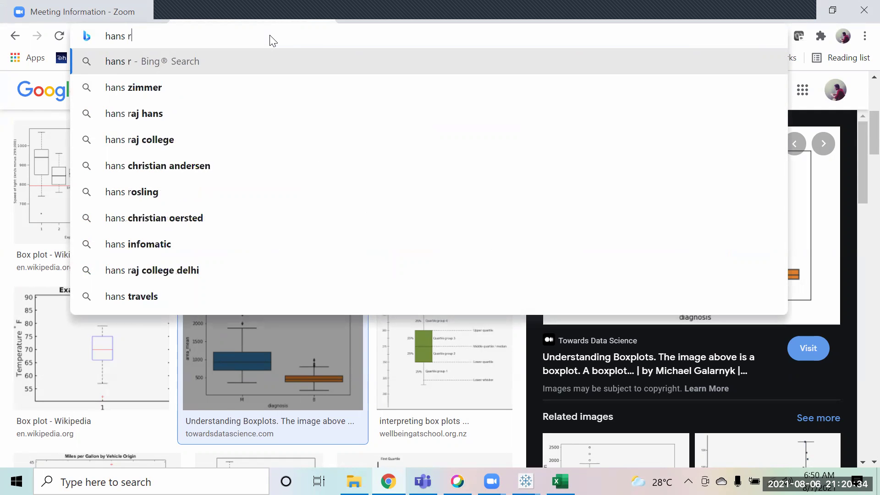
pyautogui.press('Down')
pyautogui.press('Down')
pyautogui.press('Return')
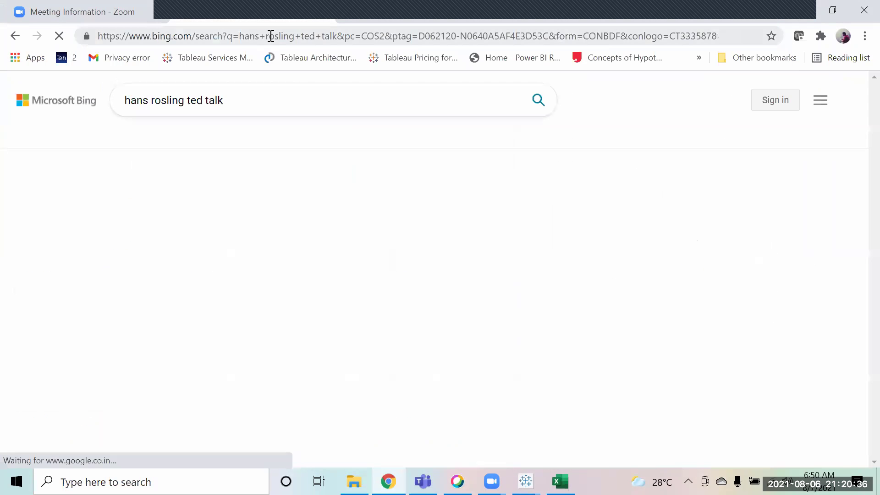
# Open the video "The best stats you've ever seen", skip to about 0:44, and show it full screen.
pyautogui.moveTo(387, 360)
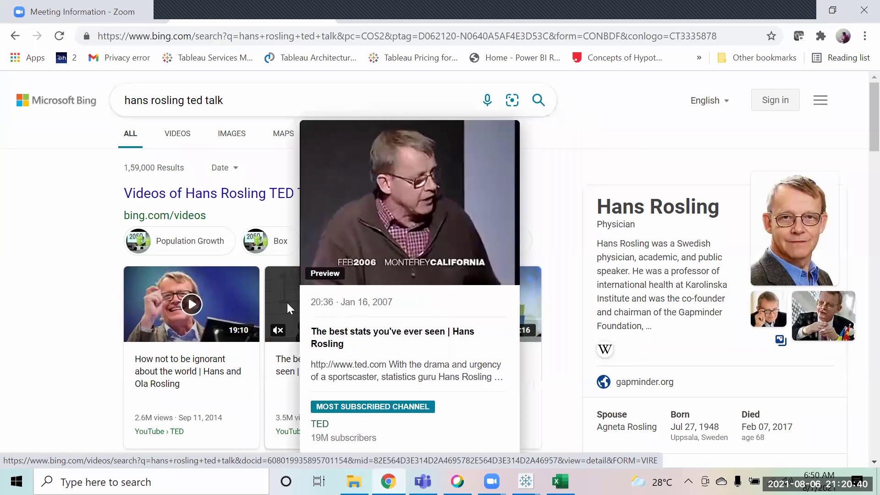
pyautogui.click(289, 306)
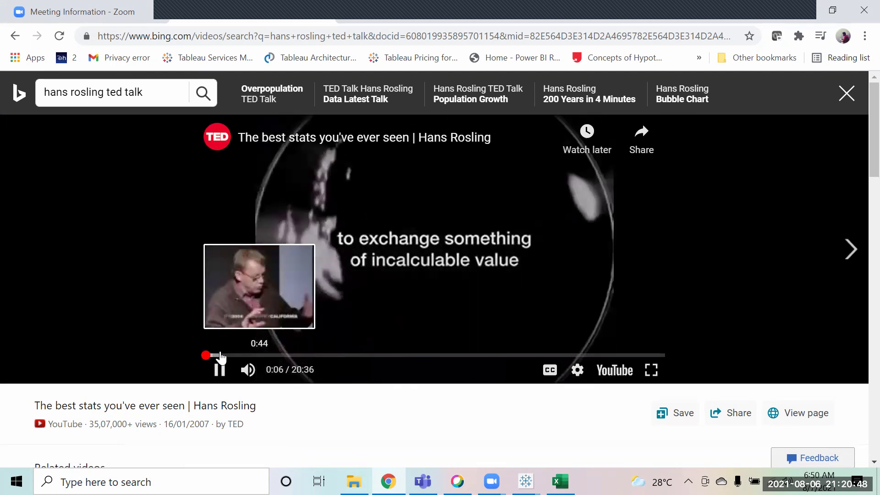
pyautogui.click(221, 355)
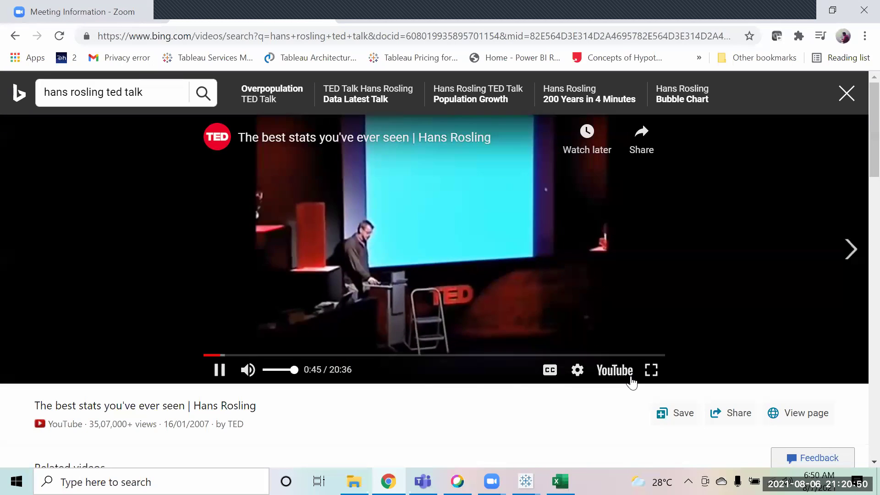
pyautogui.click(651, 370)
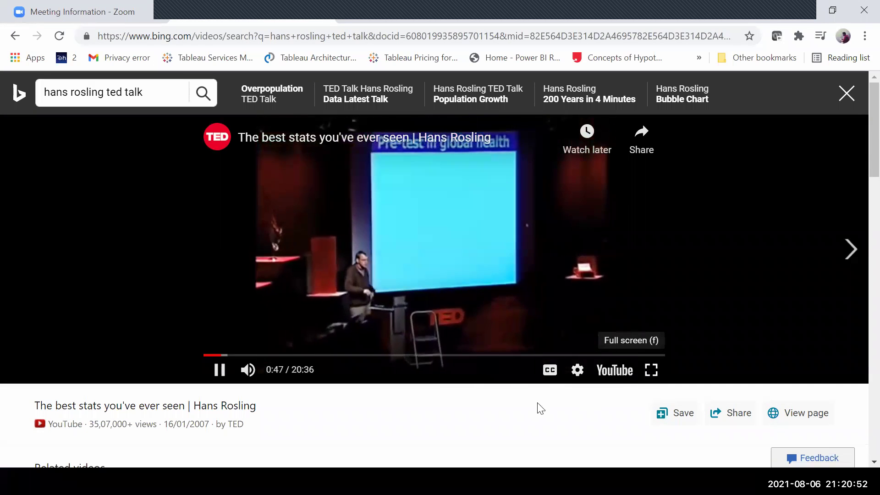
# Skip through the talk to the fertility-rate bubble chart segment near 5:16, pause the video, and leave full screen.
pyautogui.click(236, 456)
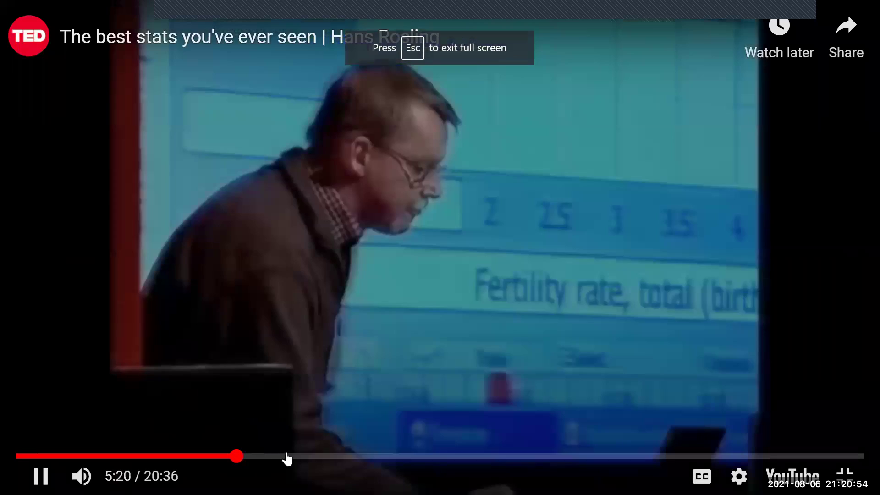
pyautogui.click(305, 456)
pyautogui.click(282, 456)
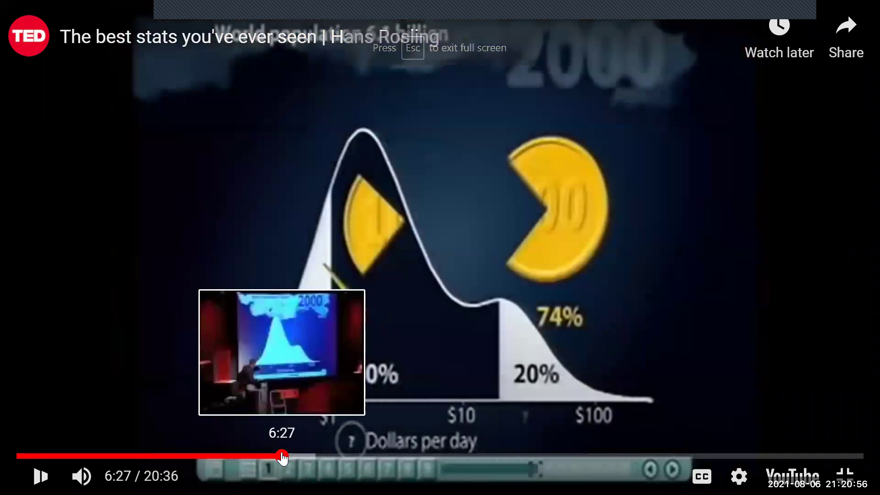
pyautogui.click(264, 456)
pyautogui.click(234, 456)
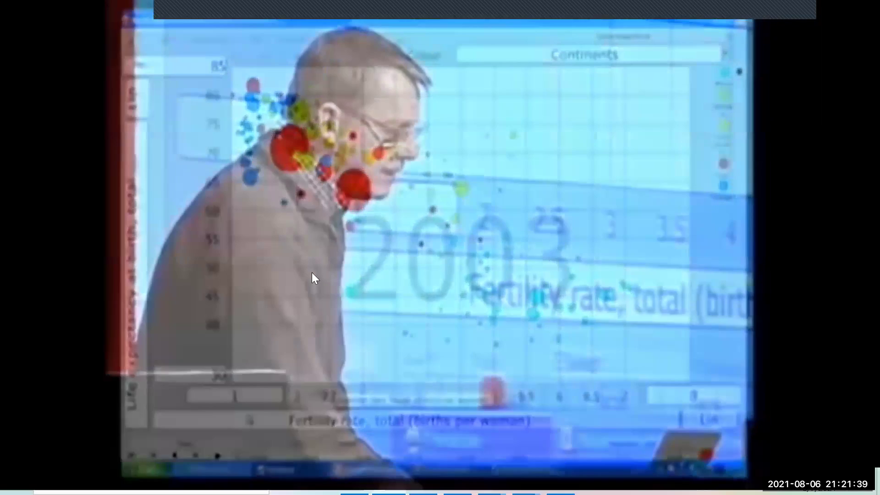
pyautogui.click(314, 270)
pyautogui.press('Escape')
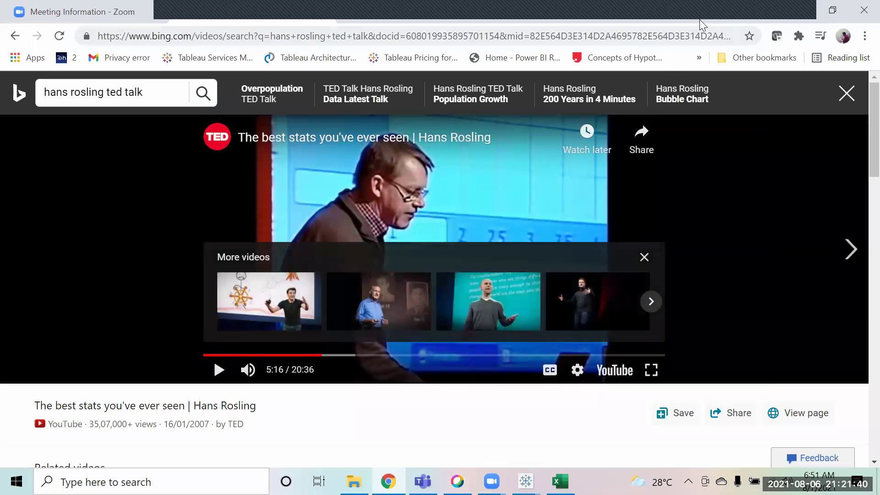
# Select the video page's web address and close the suggested videos shown over the player.
pyautogui.click(699, 36)
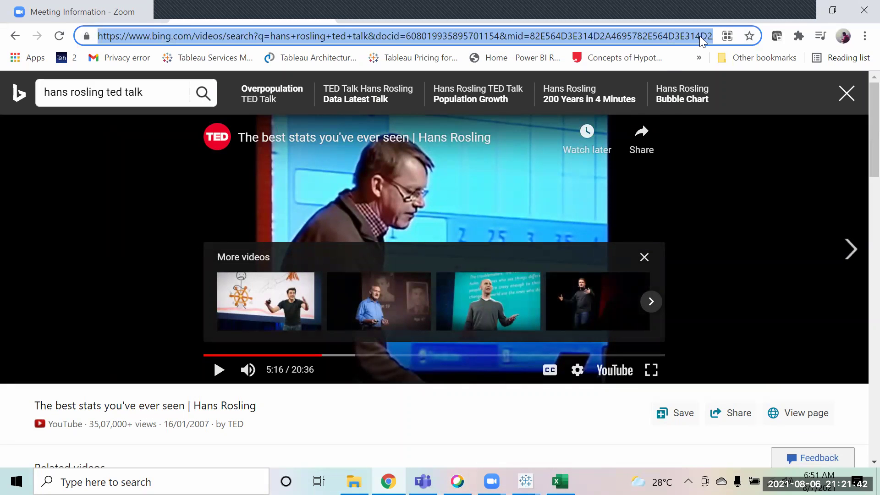
pyautogui.click(457, 99)
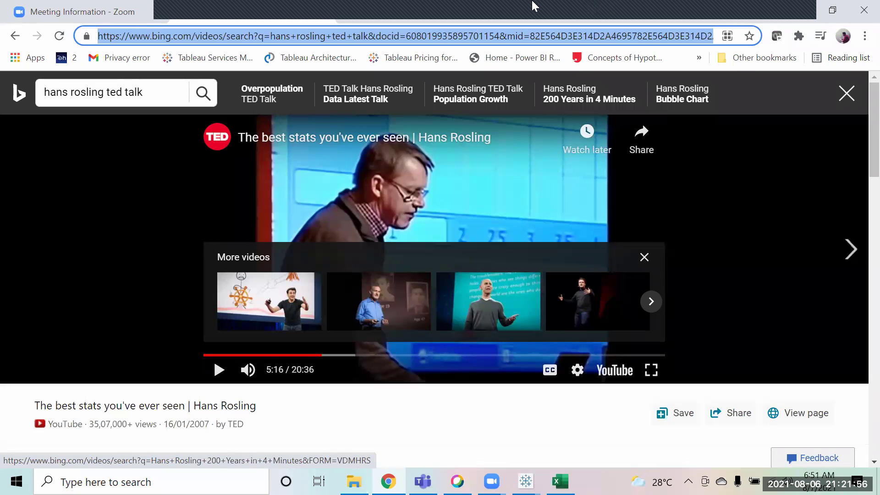
pyautogui.moveTo(664, 21)
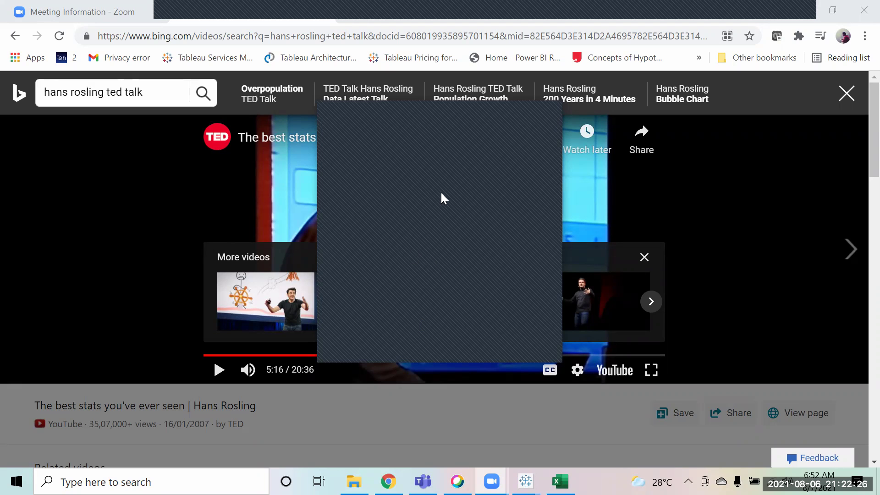
pyautogui.click(548, 112)
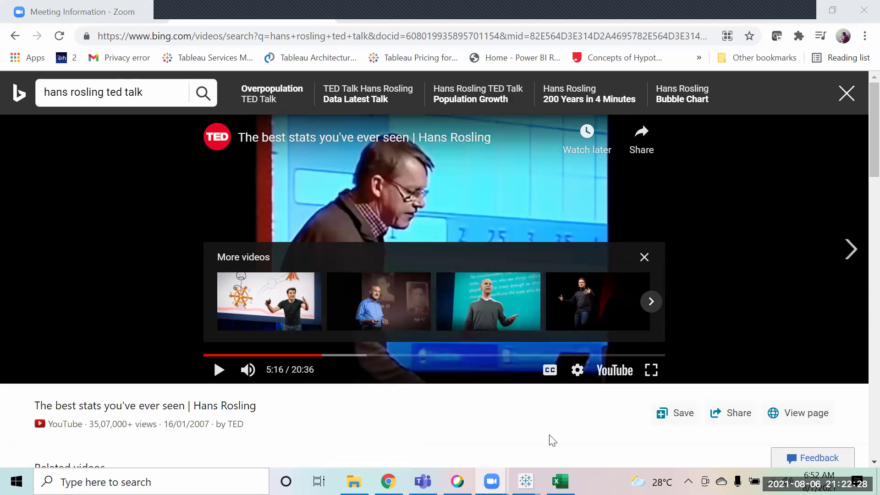
pyautogui.click(643, 259)
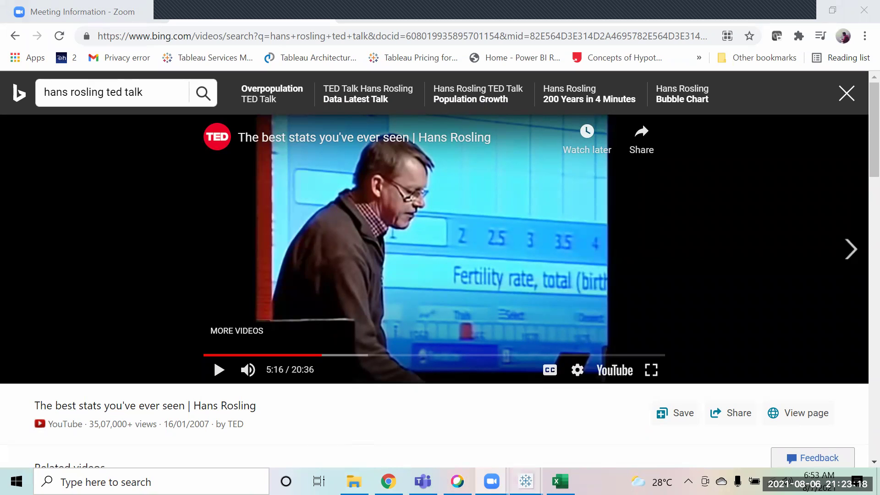
# Switch to Tableau's Book1 workbook with the PM boxplots and add a new worksheet.
pyautogui.moveTo(525, 481)
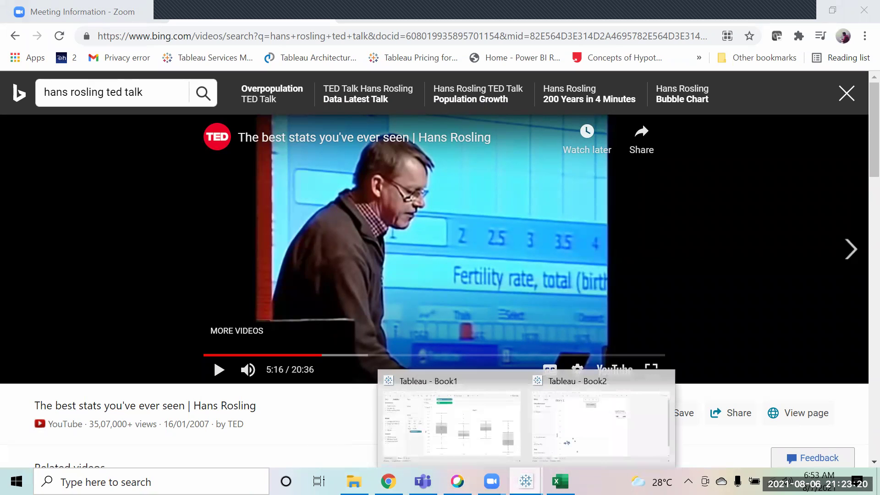
pyautogui.click(640, 419)
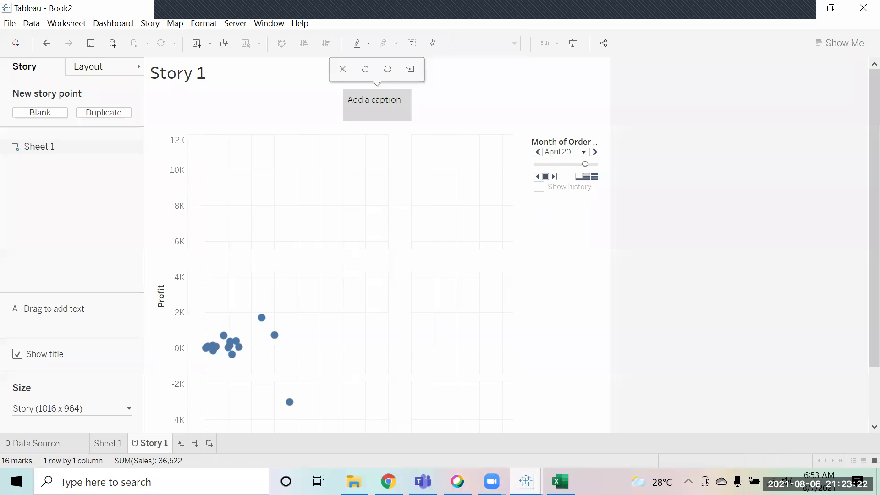
pyautogui.click(526, 482)
pyautogui.click(475, 445)
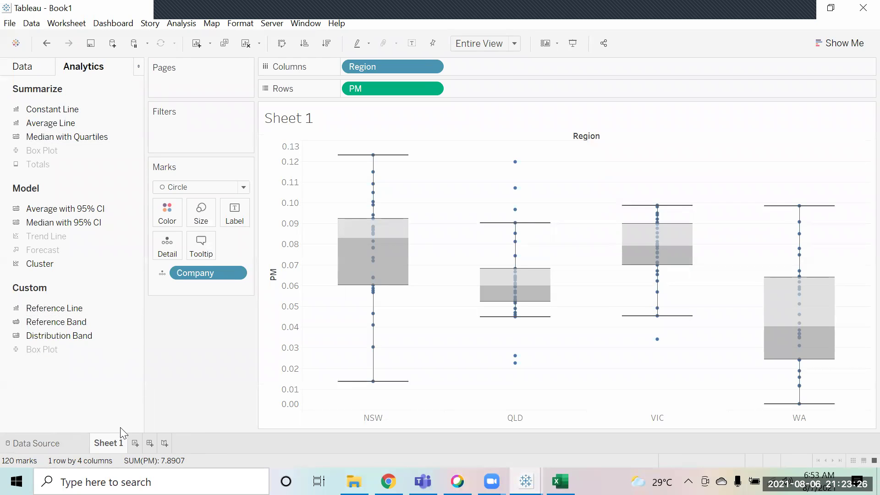
pyautogui.click(135, 443)
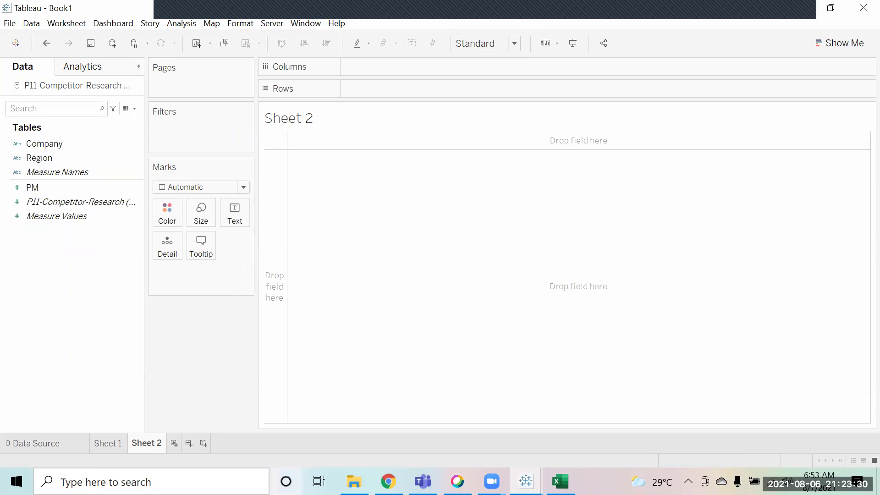
# Switch to the Book2 Superstore workbook and add a new worksheet after Story 1.
pyautogui.moveTo(526, 482)
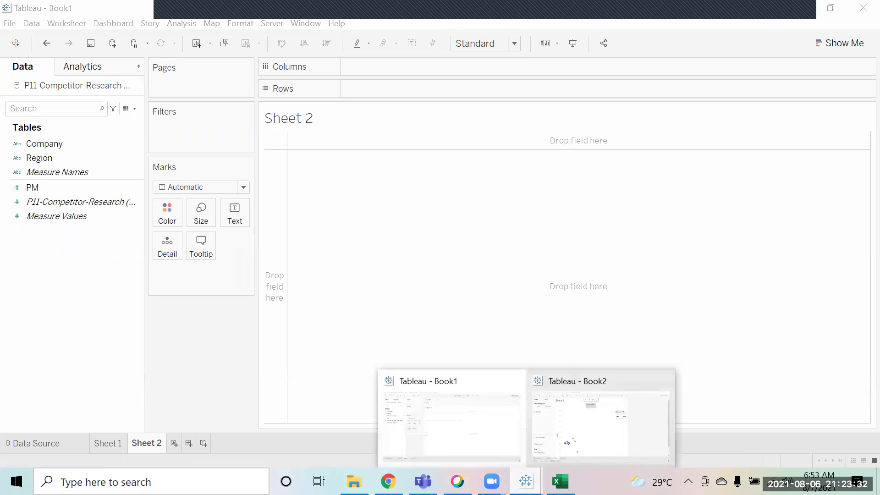
pyautogui.click(567, 425)
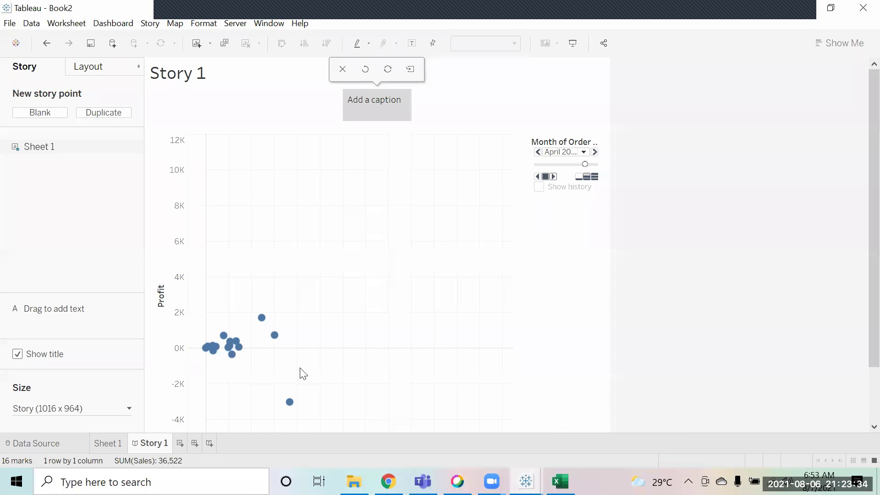
pyautogui.click(180, 443)
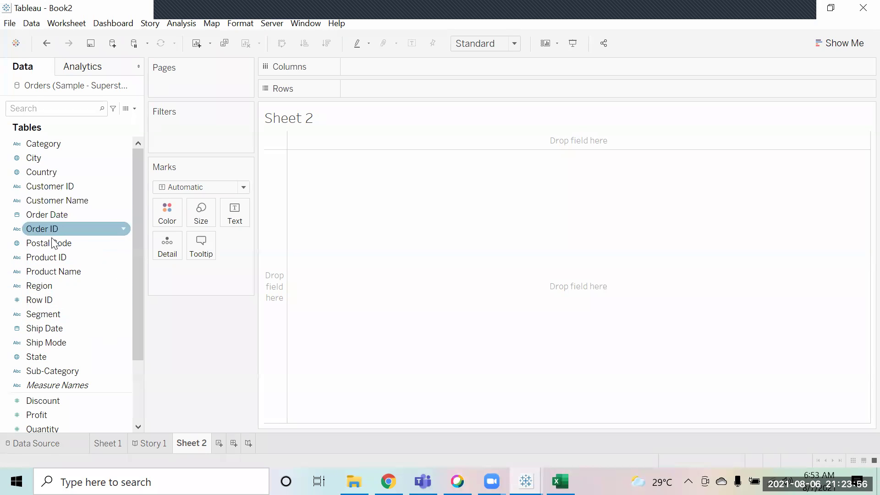
# Chart SUM(Sales) on Rows against Order Date on Columns, with Order Date as a continuous Month.
pyautogui.click(77, 213)
pyautogui.moveTo(78, 212); pyautogui.dragTo(414, 66)
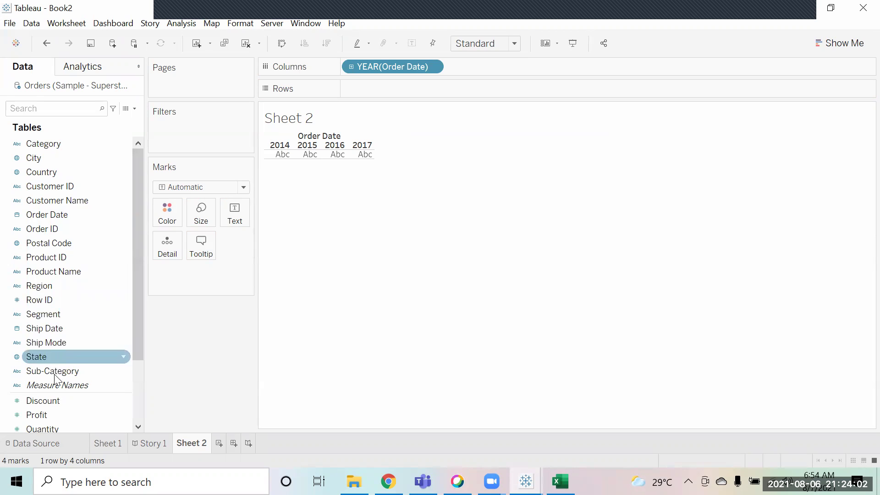
pyautogui.scroll(-2, 55, 392)
pyautogui.moveTo(48, 359); pyautogui.dragTo(402, 92)
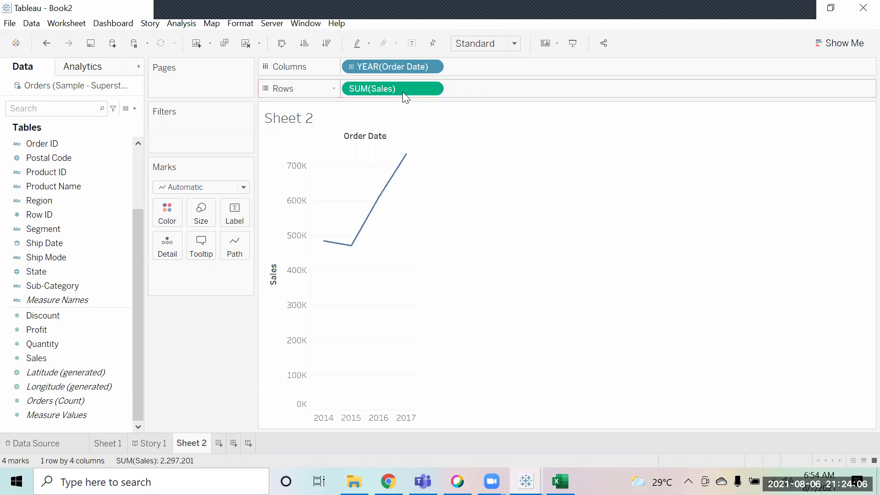
pyautogui.rightClick(403, 65)
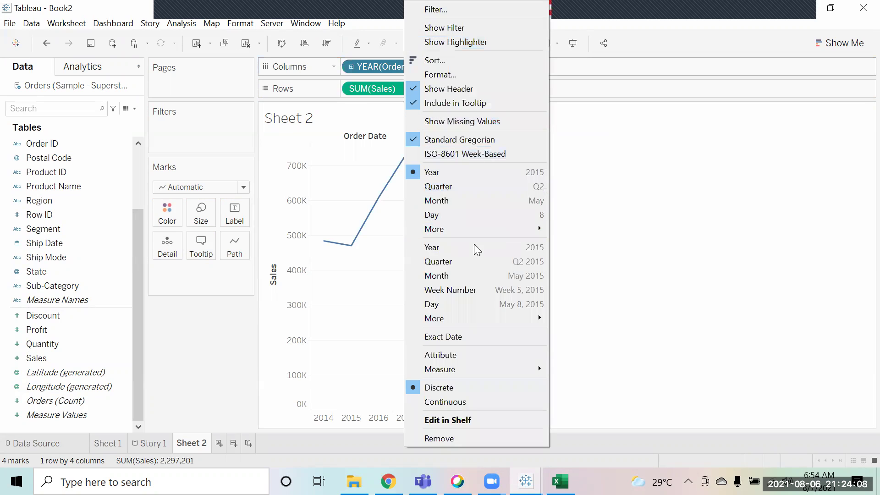
pyautogui.click(450, 277)
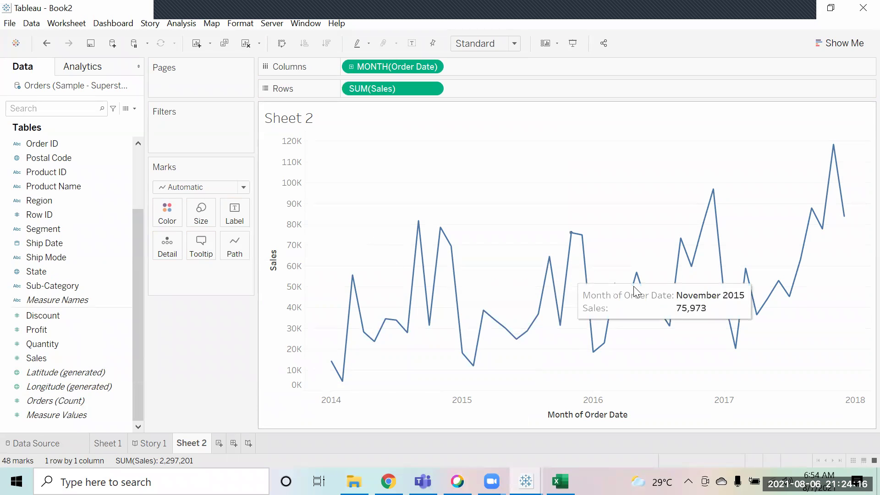
# Add a forecast to the monthly Sales line chart.
pyautogui.moveTo(840, 221)
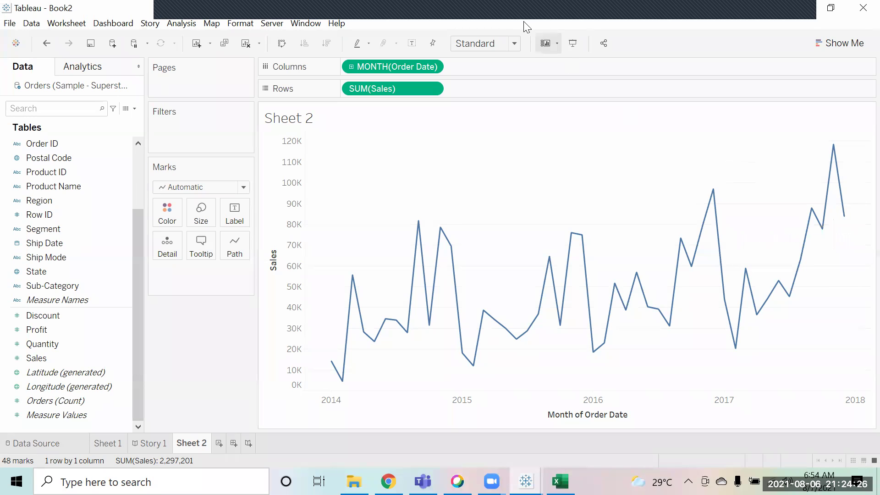
pyautogui.click(83, 67)
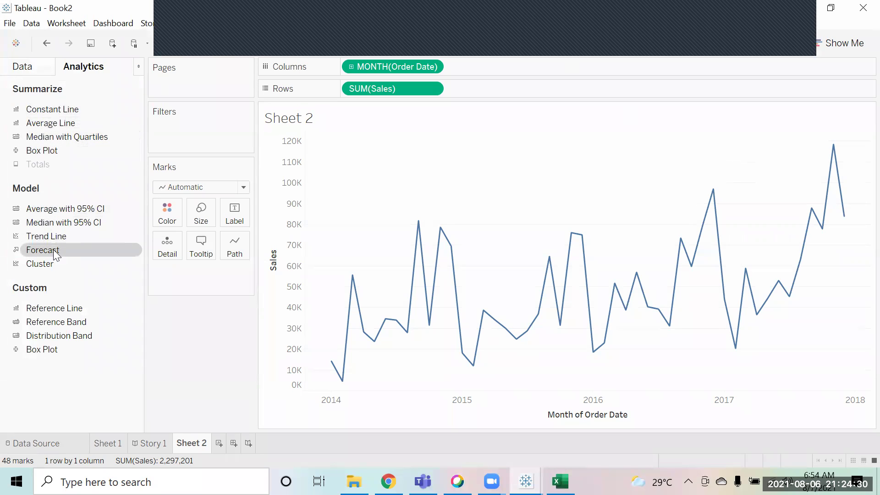
pyautogui.moveTo(107, 233); pyautogui.dragTo(485, 198)
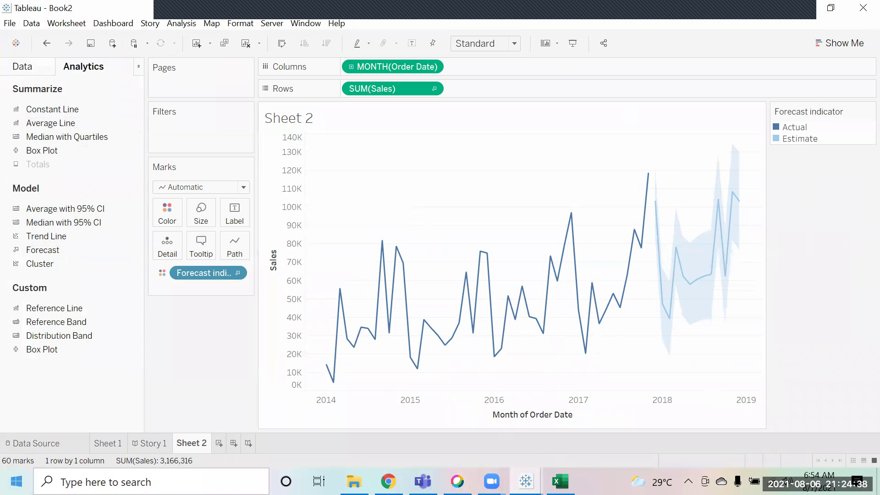
# Open Notepad, write "By Default Tableau fprecast the data for 13 Months", and return to the Tableau forecast chart.
pyautogui.press('super')
pyautogui.write('note')
pyautogui.press('Return')
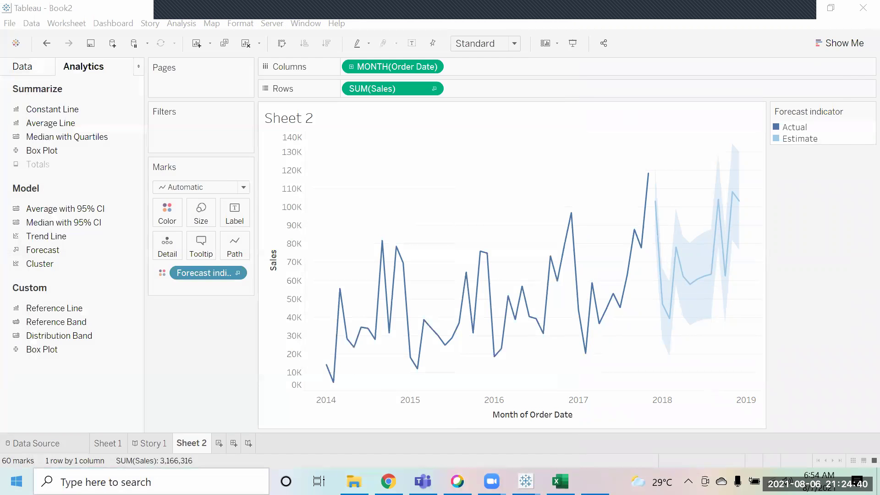
pyautogui.write('By Default Tableau fprecast the data for 13')
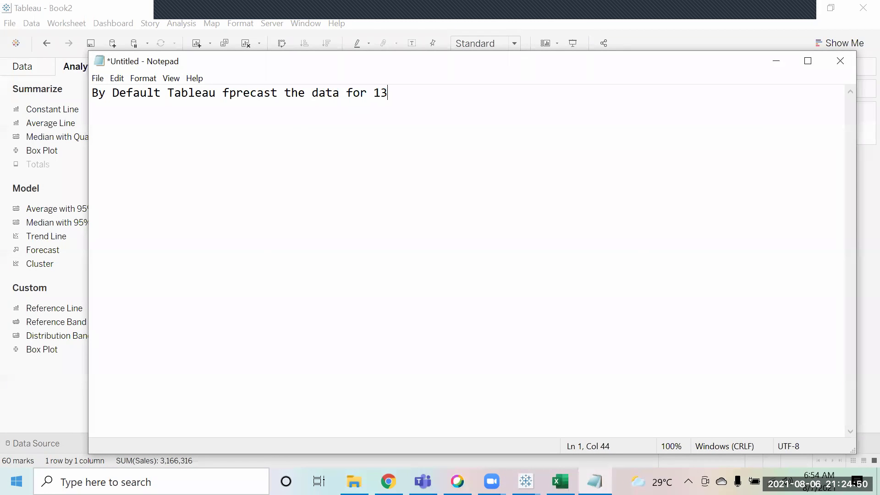
pyautogui.write(' Months')
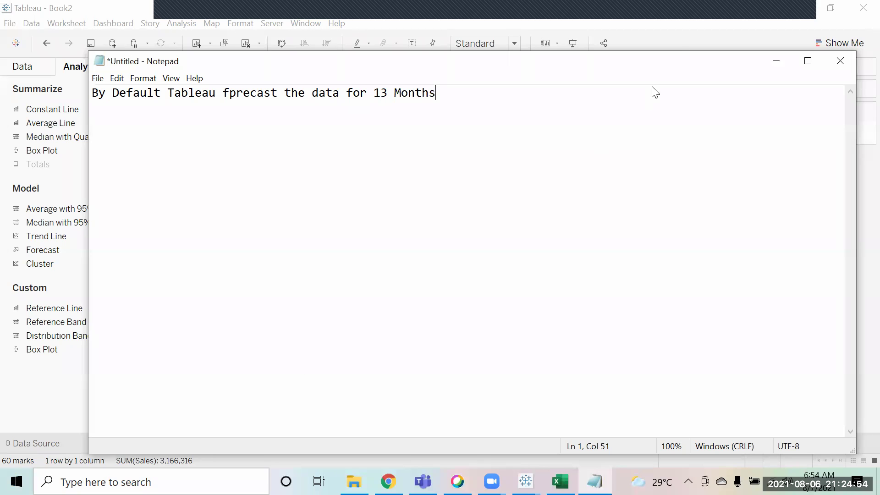
pyautogui.click(692, 30)
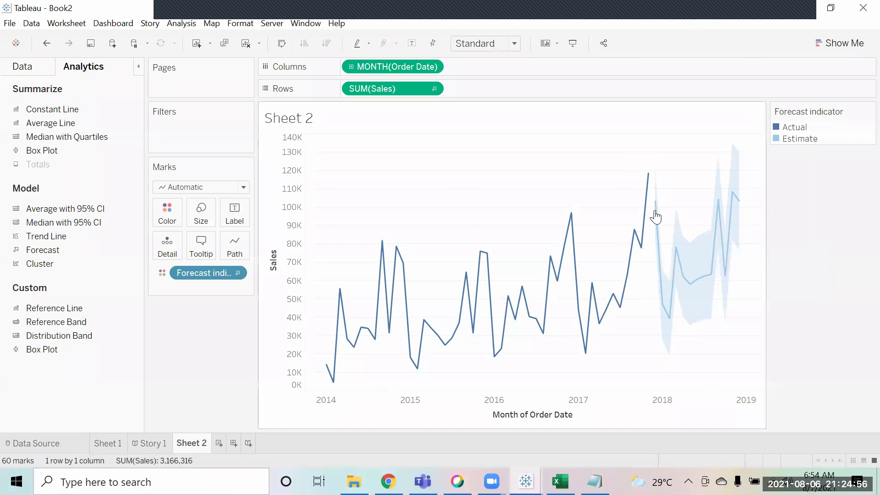
# Add the lines "1 + 12" and "1 is the last of the data" to the Notepad note, and return to Tableau.
pyautogui.moveTo(660, 284)
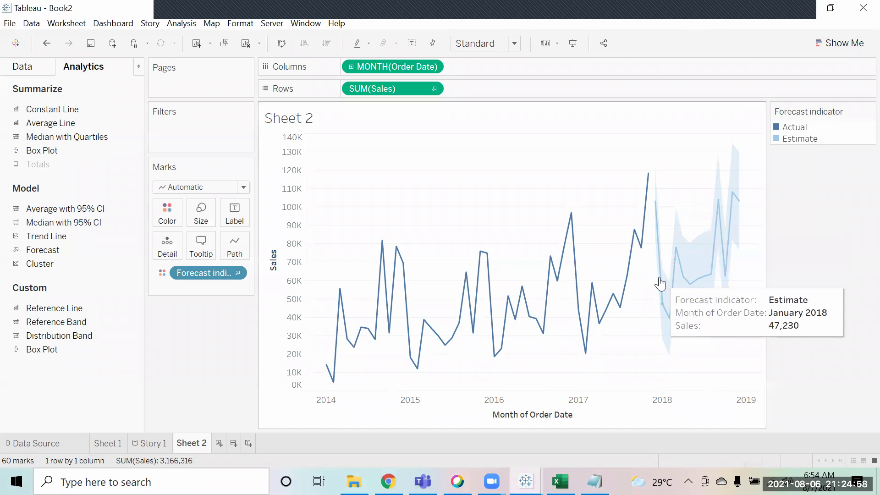
pyautogui.hotkey('alt', 'Tab')
pyautogui.press('Return')
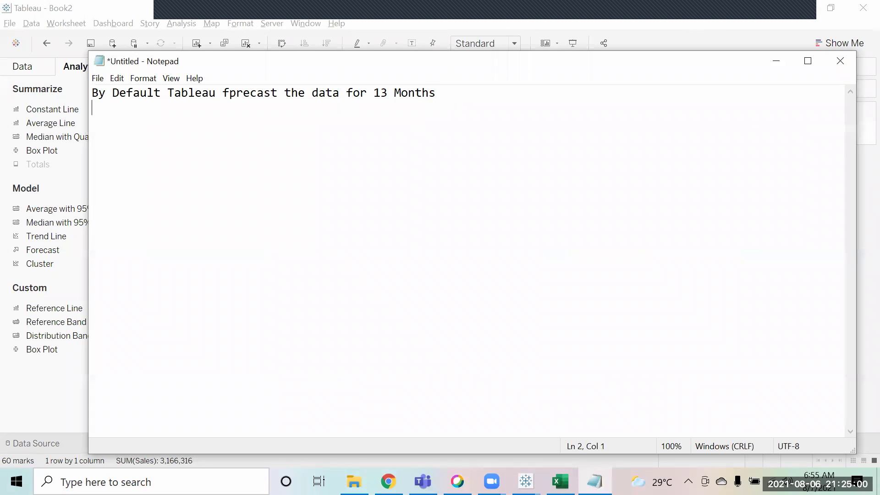
pyautogui.write('1 + 12')
pyautogui.press('Return')
pyautogui.write('1 is the last o')
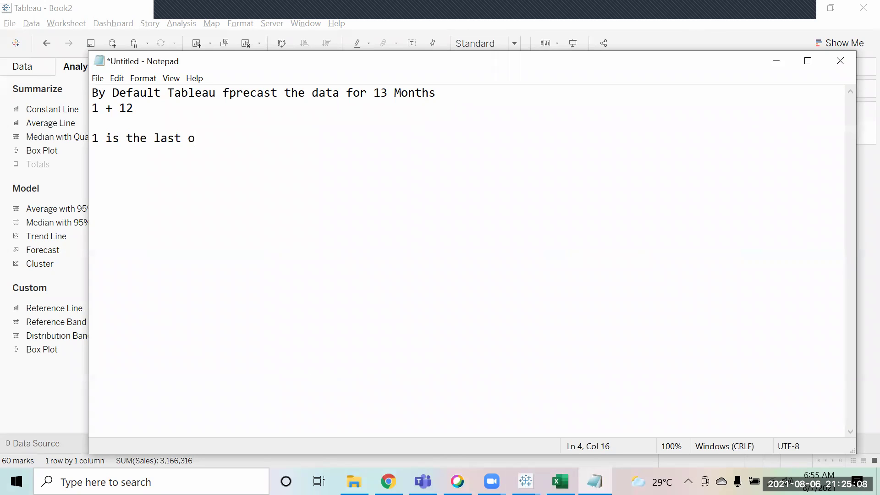
pyautogui.write('f the data')
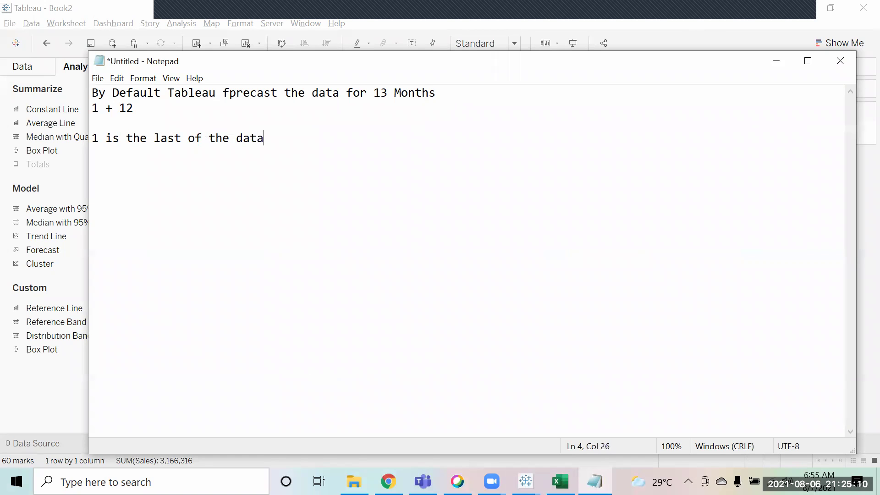
pyautogui.hotkey('alt', 'Tab')
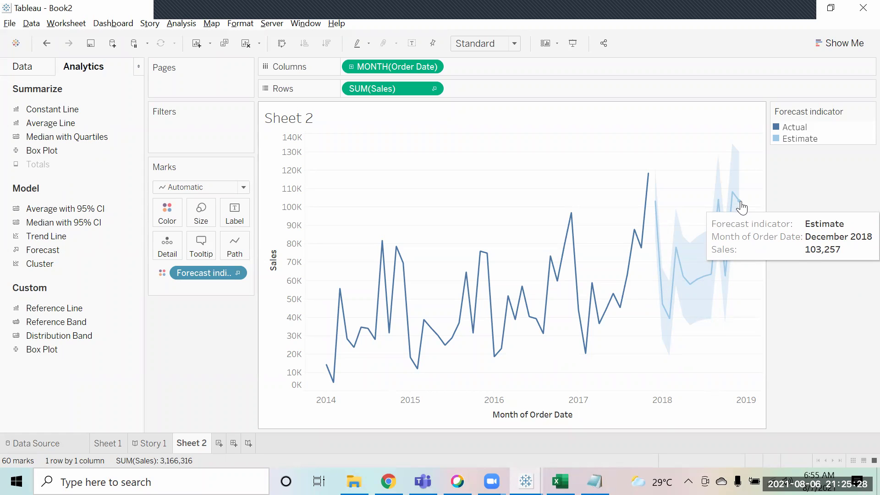
# Add "Seasonality" and "Trend" on separate lines to the Notepad note, and switch back to the Tableau chart.
pyautogui.hotkey('alt', 'Tab')
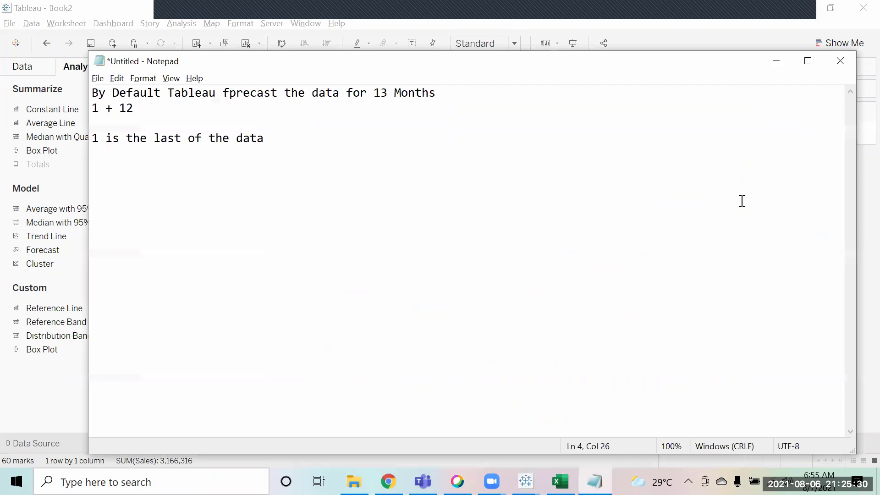
pyautogui.press('Return')
pyautogui.press('Return')
pyautogui.write('Seasonality')
pyautogui.press('Return')
pyautogui.write('Trend')
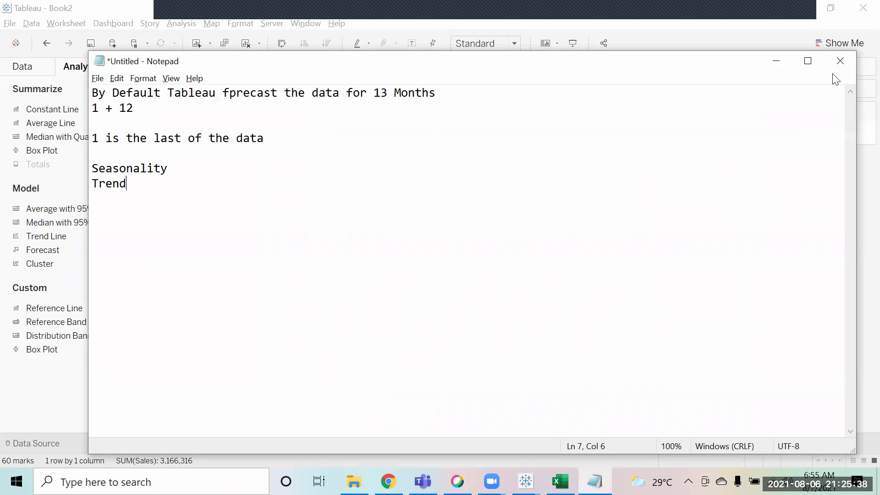
pyautogui.click(630, 6)
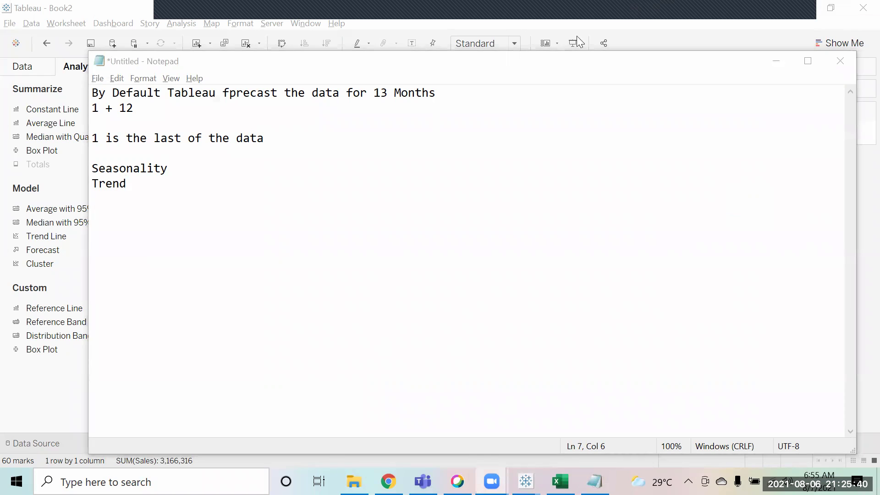
pyautogui.click(646, 16)
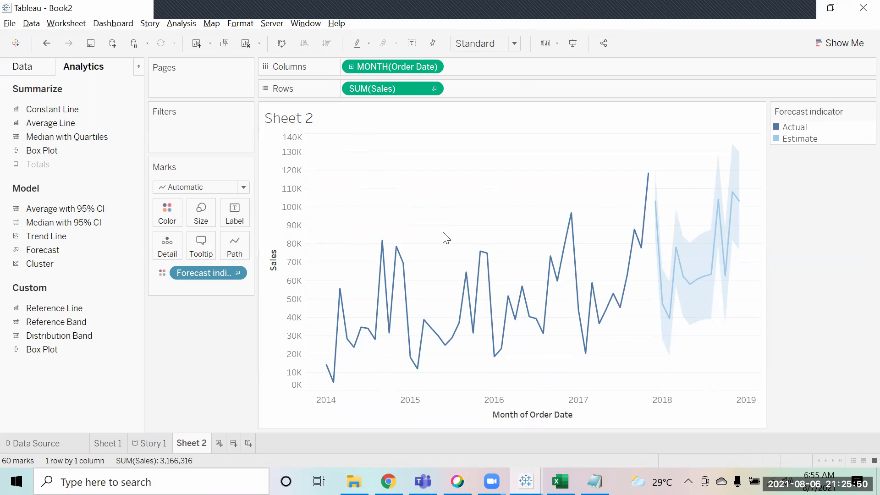
# Pen-mark the forecast's final estimate and its upper and lower bounds, and circle Forecast with an arrow to the chart.
pyautogui.moveTo(361, 347)
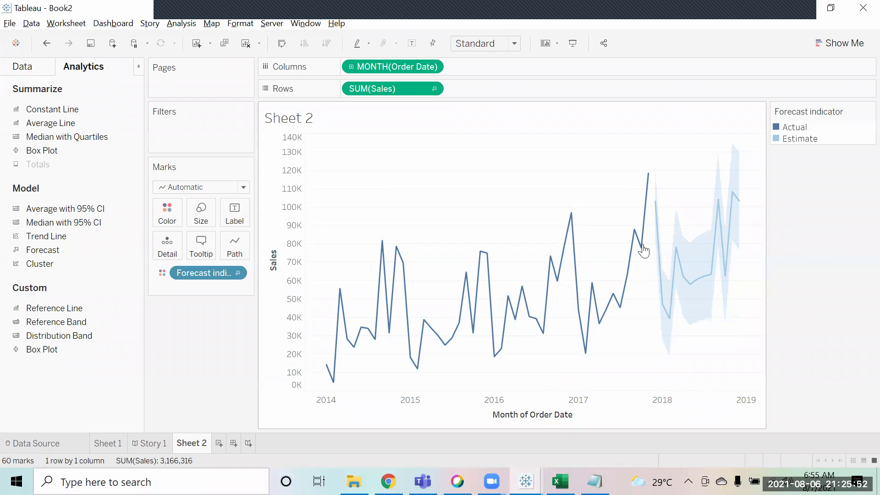
pyautogui.moveTo(664, 242)
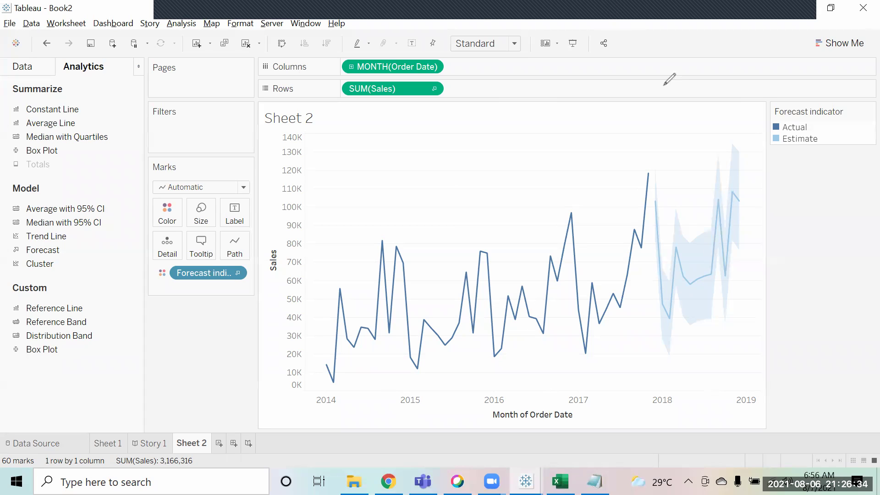
pyautogui.moveTo(739, 202); pyautogui.dragTo(759, 199)
pyautogui.moveTo(745, 154); pyautogui.dragTo(753, 145)
pyautogui.moveTo(738, 248); pyautogui.dragTo(750, 247)
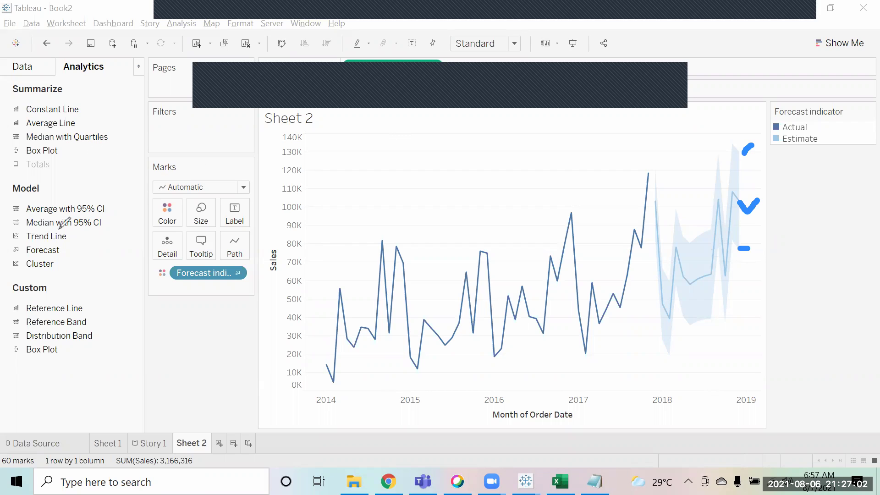
pyautogui.moveTo(54, 244)
pyautogui.mouseDown()
pyautogui.moveTo(15, 241)
pyautogui.moveTo(58, 254)
pyautogui.moveTo(52, 247)
pyautogui.moveTo(143, 165)
pyautogui.moveTo(337, 236)
pyautogui.moveTo(317, 242)
pyautogui.moveTo(336, 239)
pyautogui.moveTo(338, 219)
pyautogui.mouseUp()
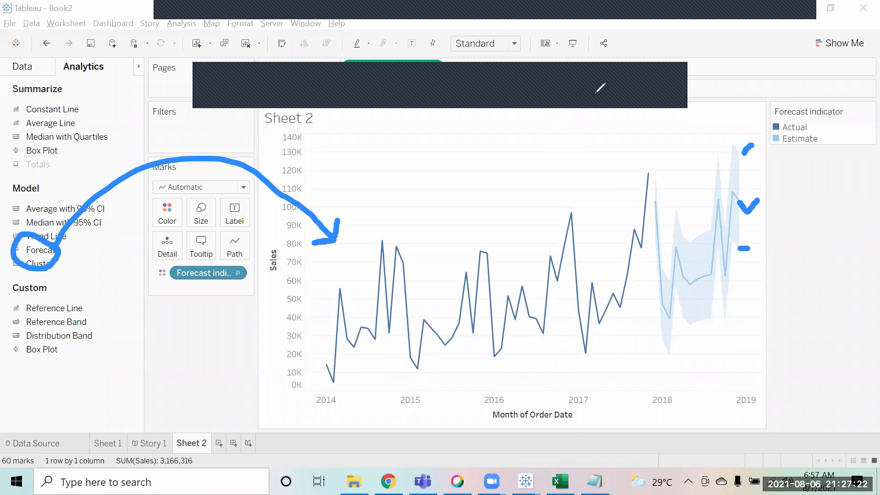
pyautogui.click(672, 73)
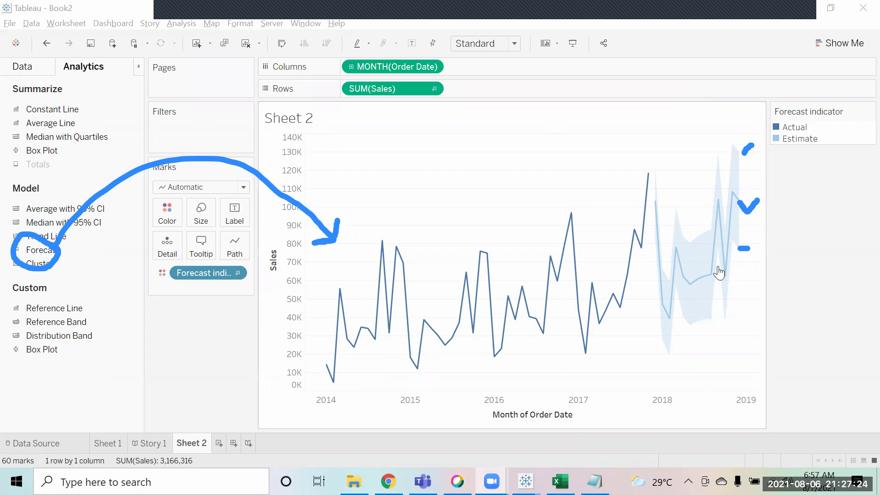
# Set the forecast length to exactly 3 years in the forecast options and deselect the forecast line.
pyautogui.rightClick(704, 276)
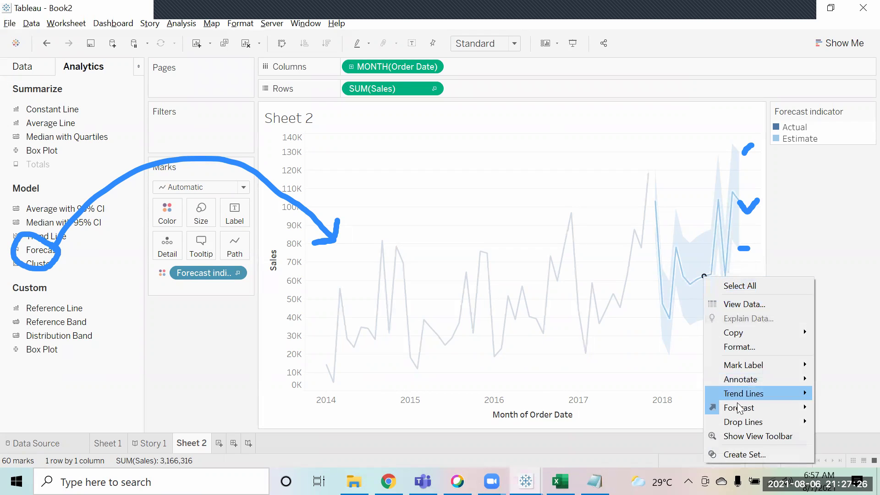
pyautogui.moveTo(739, 412)
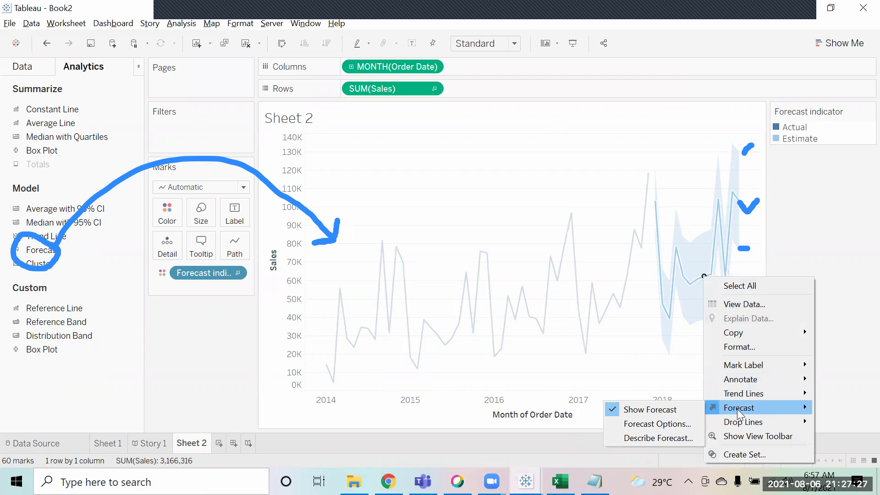
pyautogui.click(665, 425)
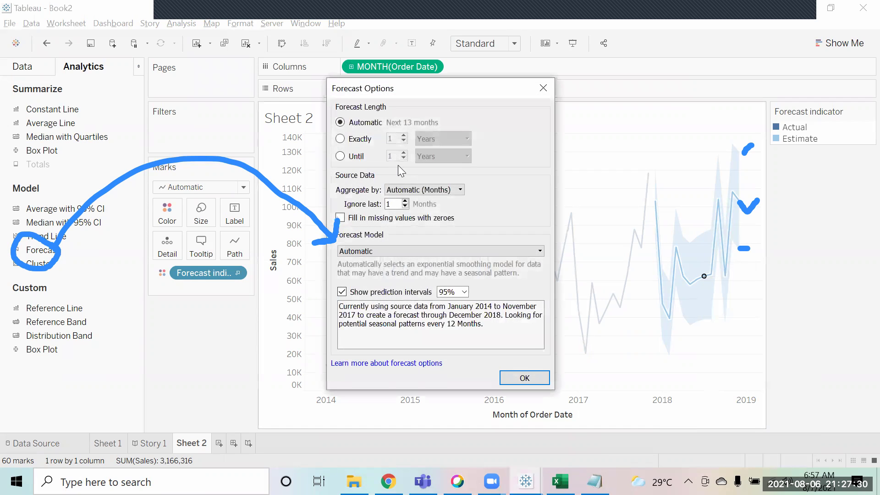
pyautogui.click(344, 139)
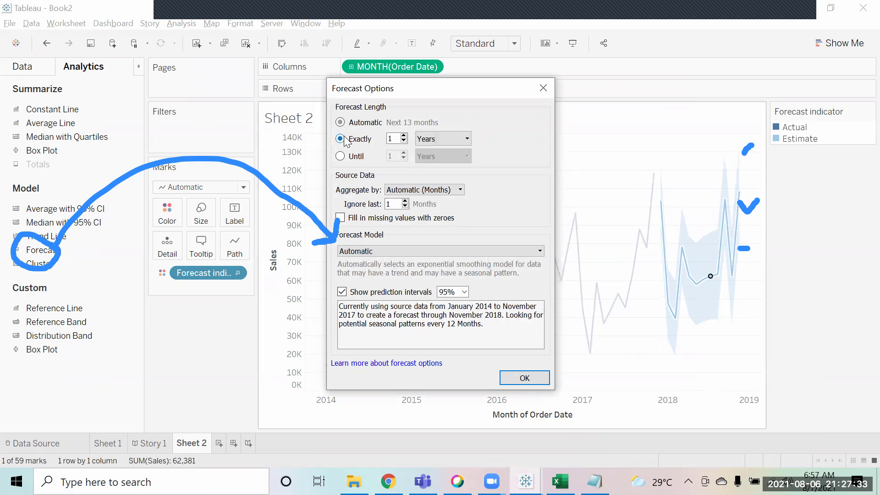
pyautogui.click(404, 136)
pyautogui.click(404, 136)
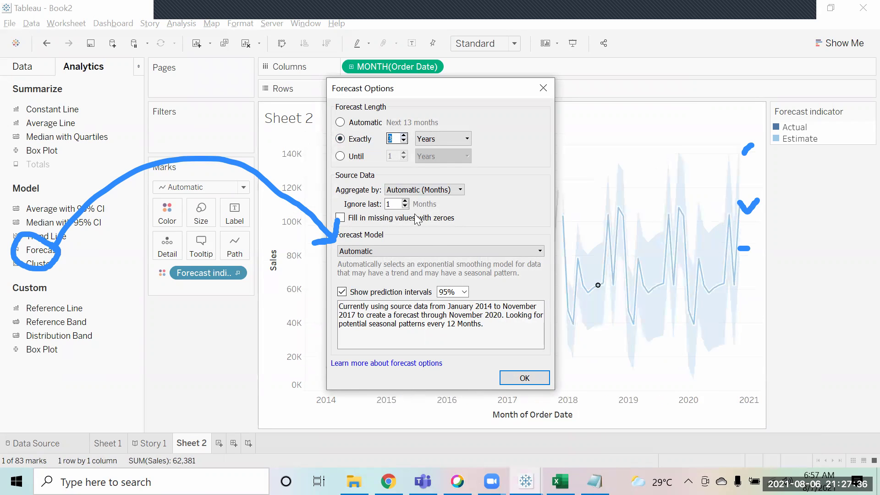
pyautogui.click(510, 376)
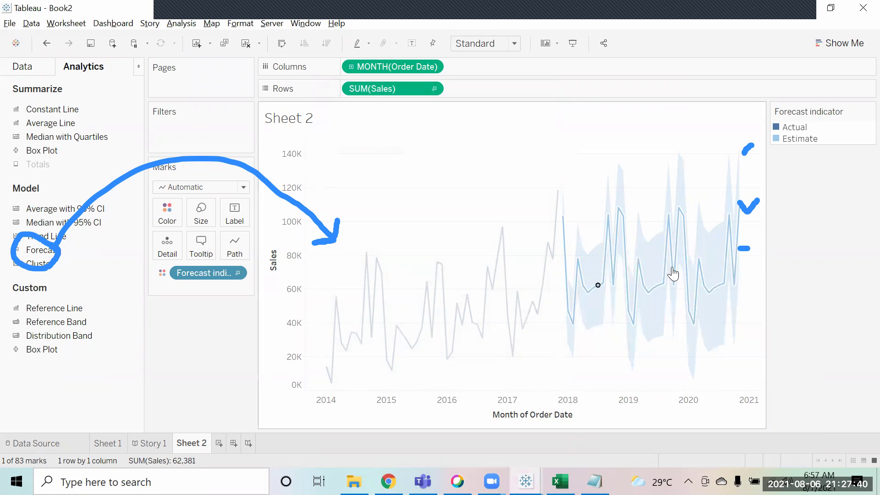
pyautogui.click(582, 161)
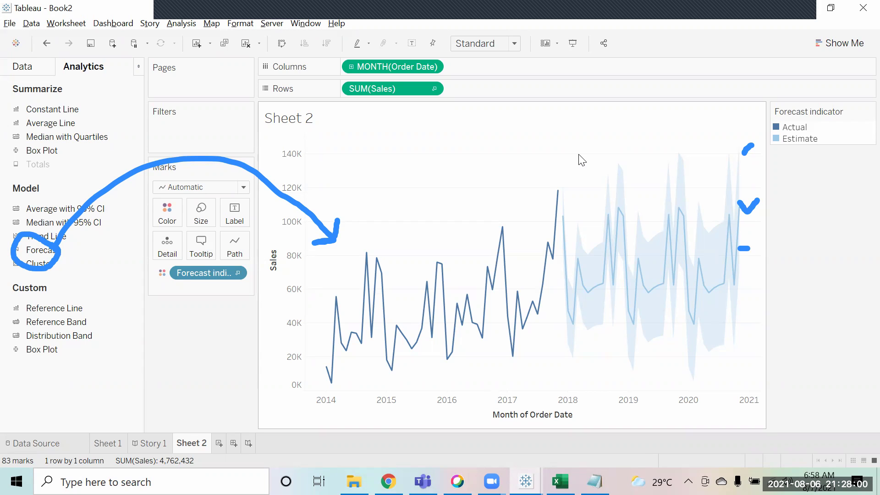
# Bring up the Notepad forecast notes, clear the pen marks from the screen, and return to the Tableau forecast chart.
pyautogui.hotkey('alt', 'Tab')
pyautogui.press('Tab')
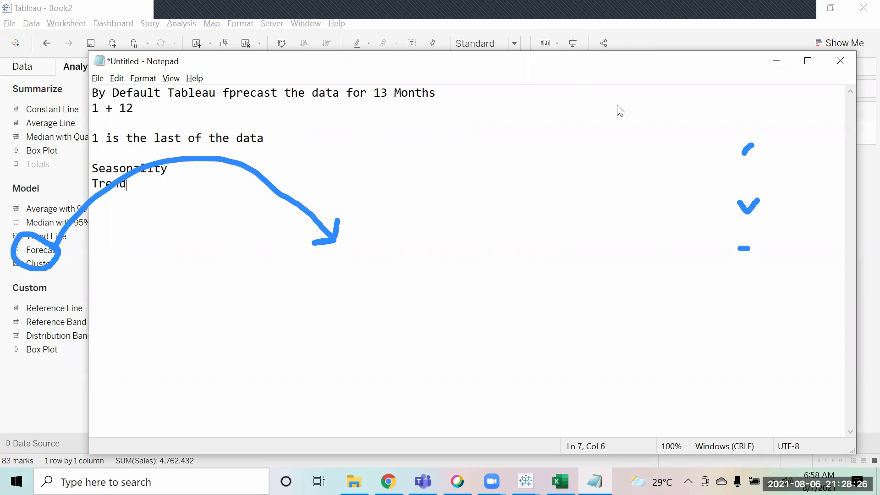
pyautogui.press('Escape')
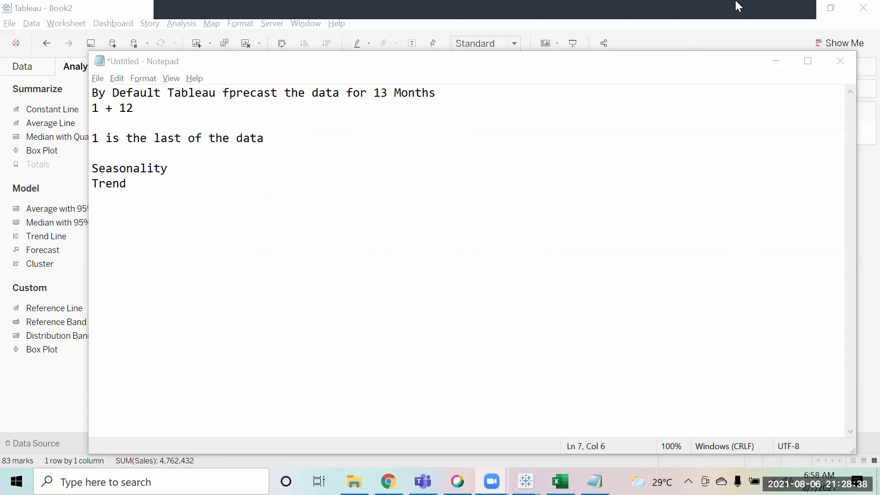
pyautogui.click(723, 26)
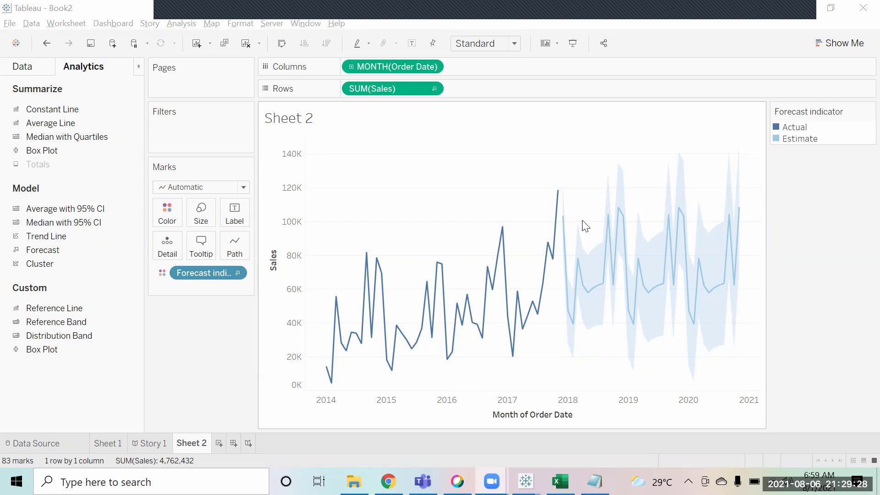
pyautogui.moveTo(584, 6)
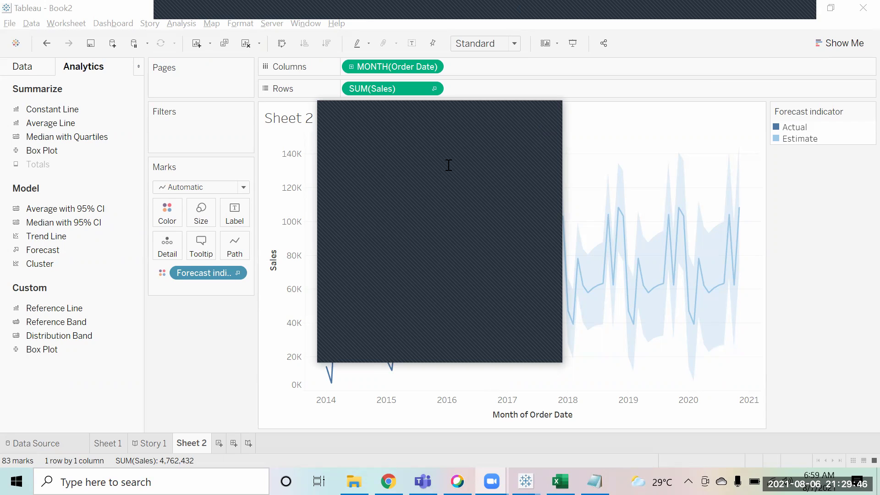
pyautogui.click(548, 113)
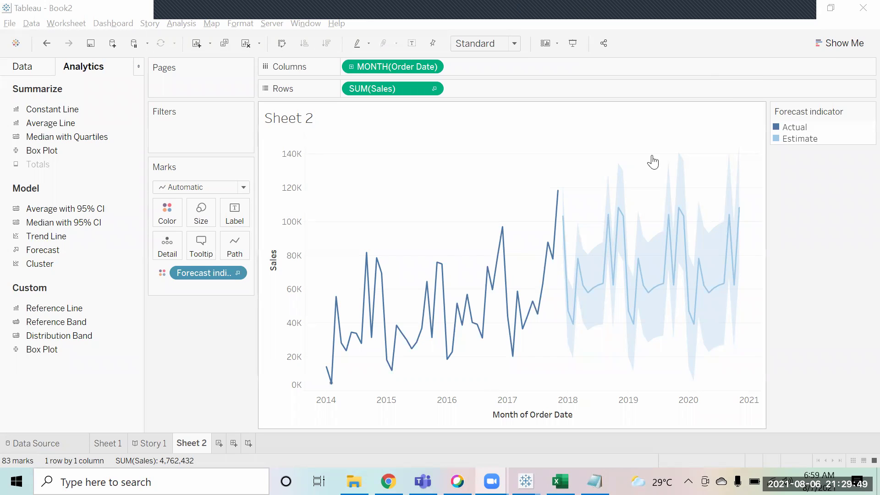
# Add a new worksheet and build a treemap of Sales by Sub-Category.
pyautogui.click(841, 43)
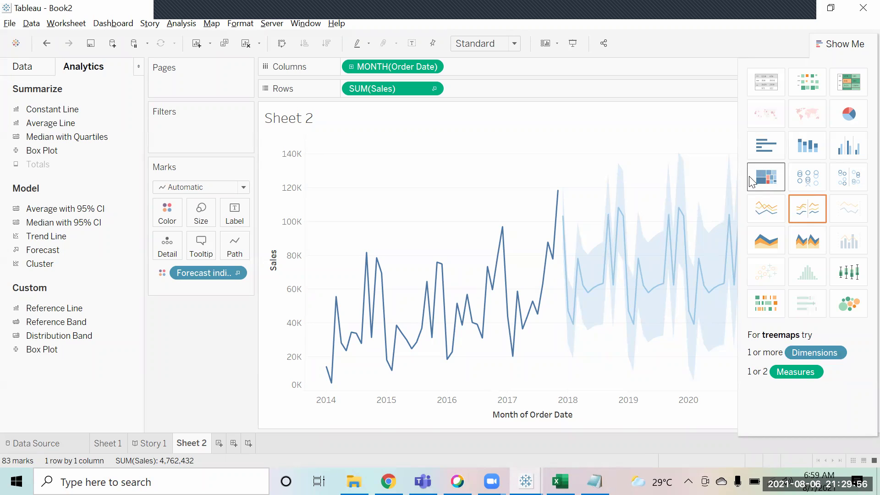
pyautogui.click(219, 443)
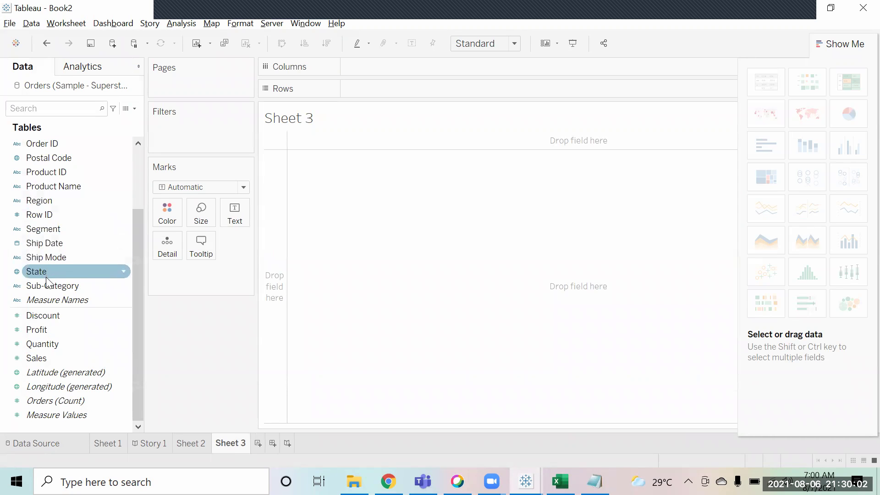
pyautogui.moveTo(50, 283); pyautogui.dragTo(397, 64)
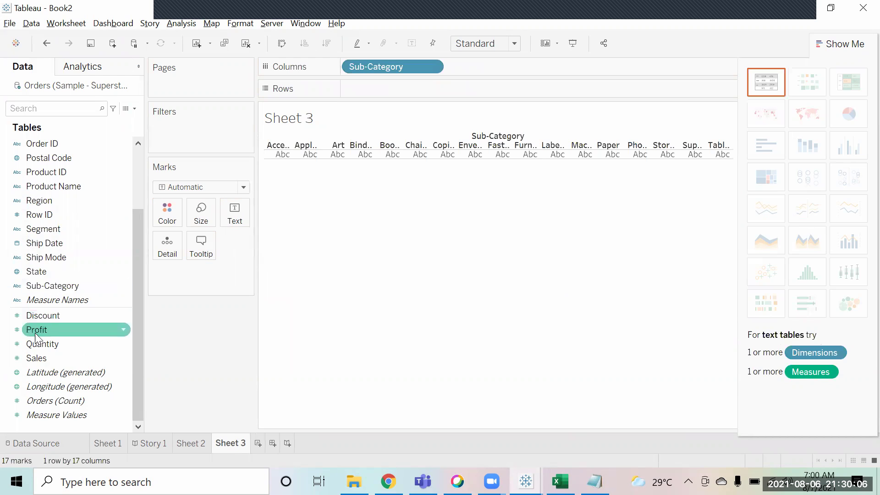
pyautogui.moveTo(36, 355); pyautogui.dragTo(408, 85)
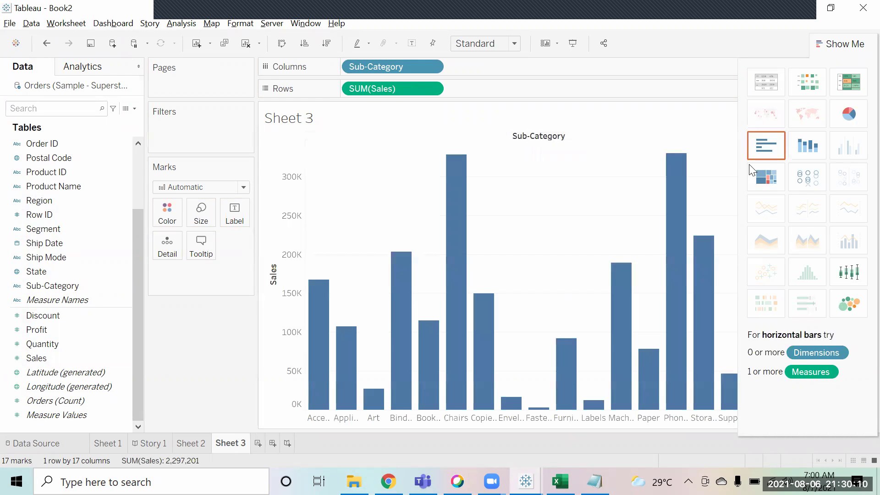
pyautogui.click(761, 177)
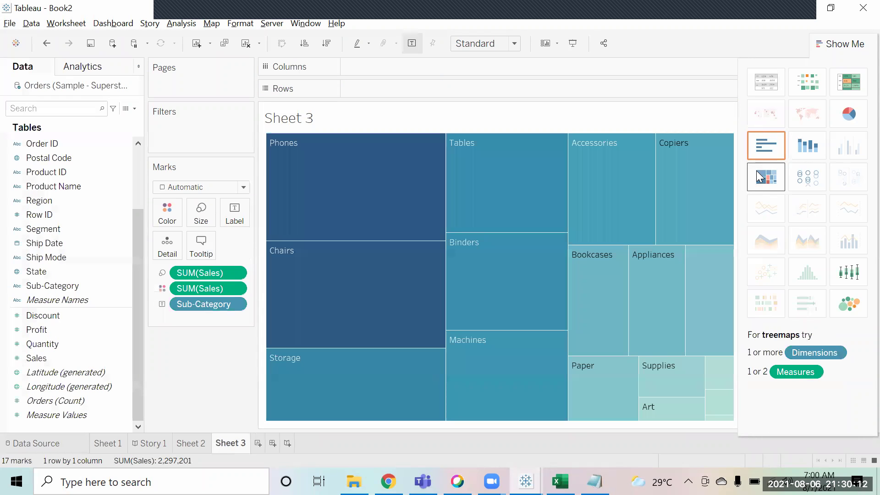
pyautogui.click(844, 47)
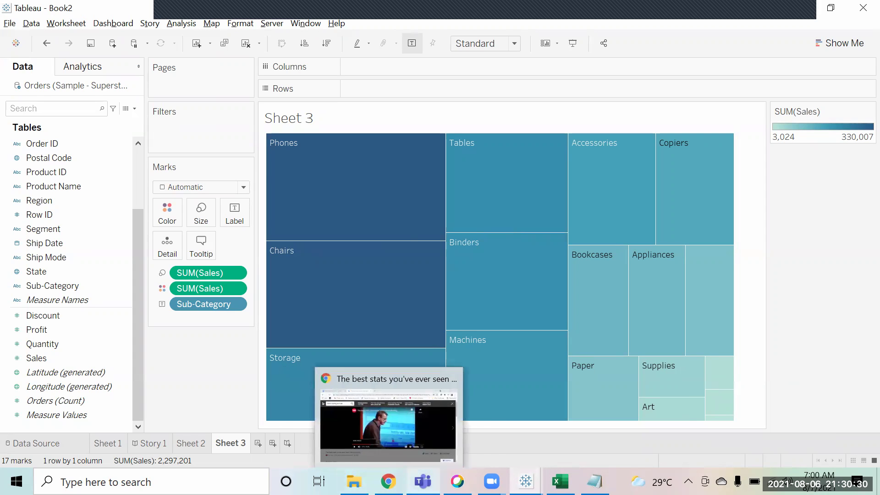
# Switch to Chrome, search Bing for "pareto chart", and show the image results.
pyautogui.moveTo(420, 480)
pyautogui.moveTo(388, 481)
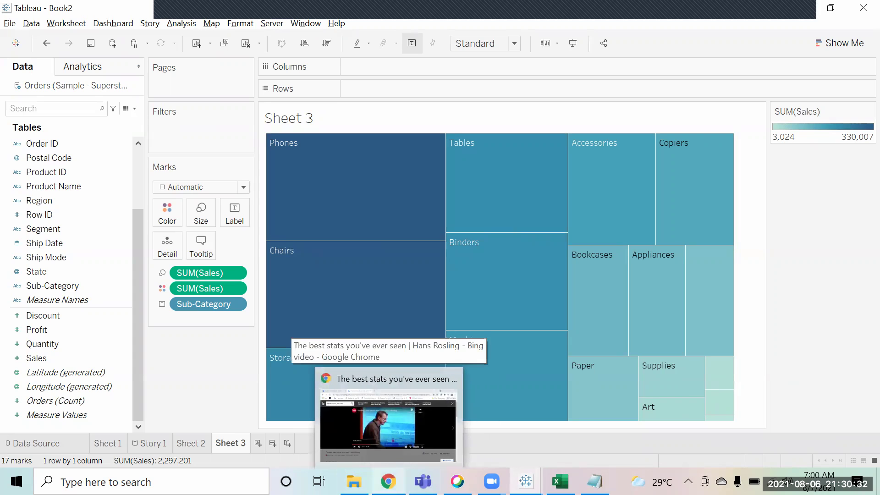
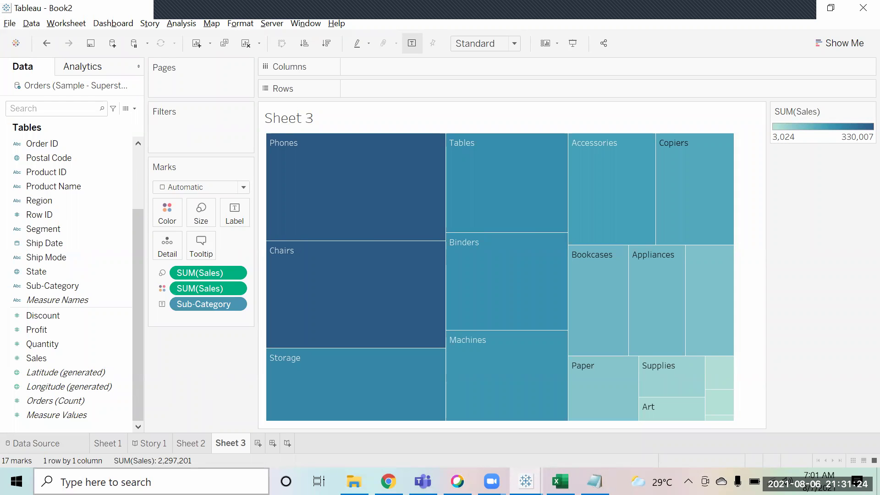
pyautogui.click(388, 481)
pyautogui.click(292, 37)
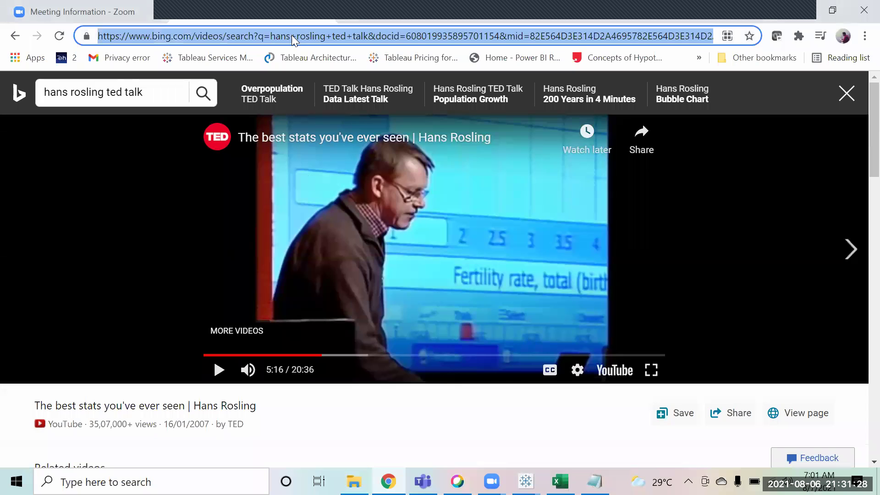
pyautogui.write('paret')
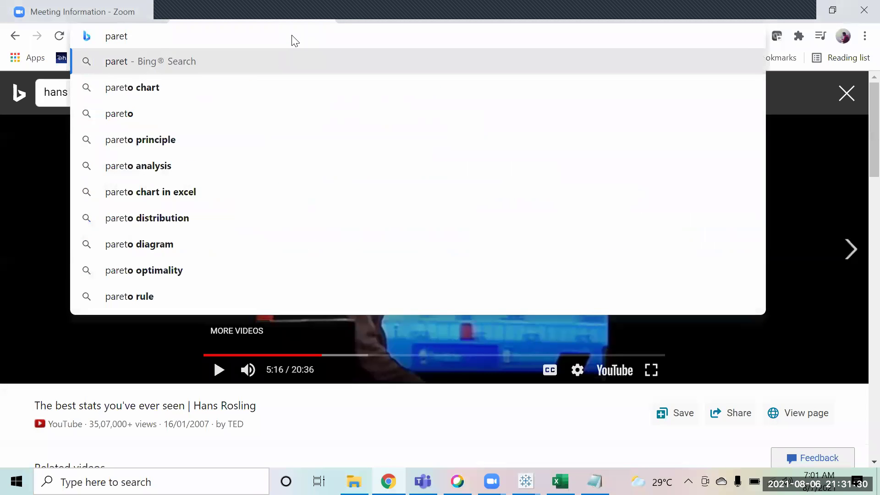
pyautogui.press('Down')
pyautogui.press('Return')
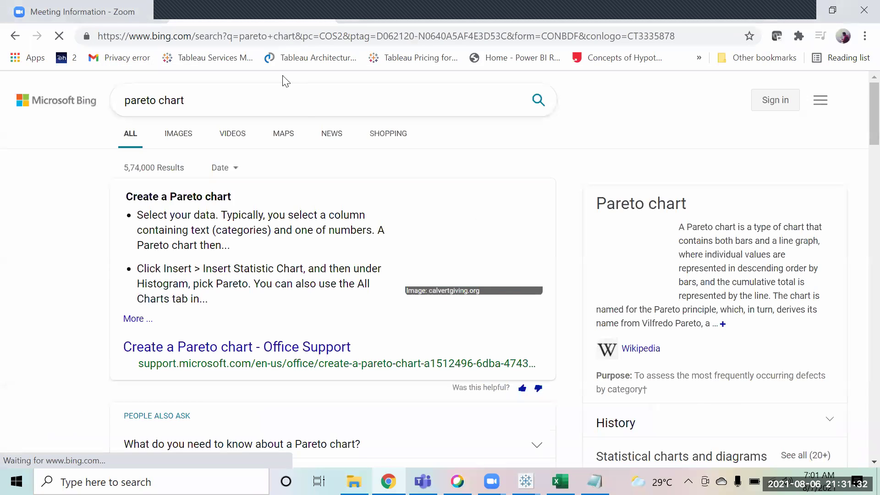
pyautogui.click(180, 135)
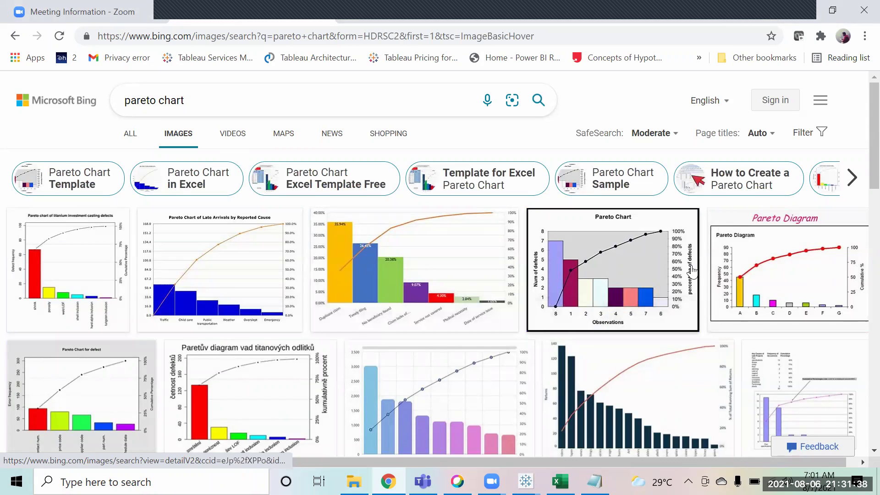
# Preview the Pareto Diagram image and a related graph, return to the results, and enlarge the "Pareto Chart for defect" image.
pyautogui.click(784, 282)
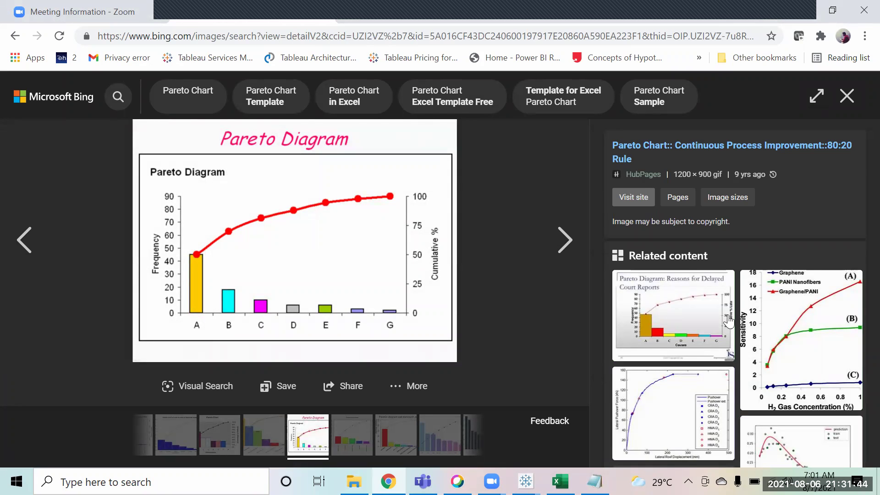
pyautogui.click(718, 402)
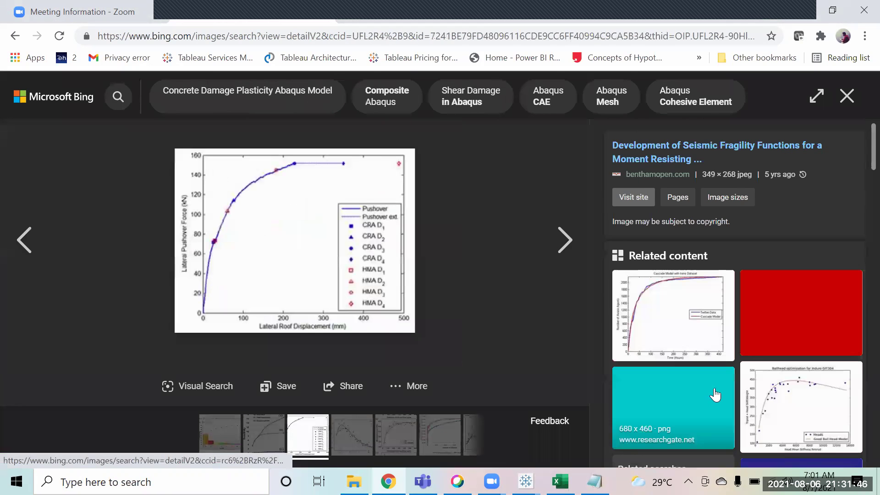
pyautogui.click(849, 98)
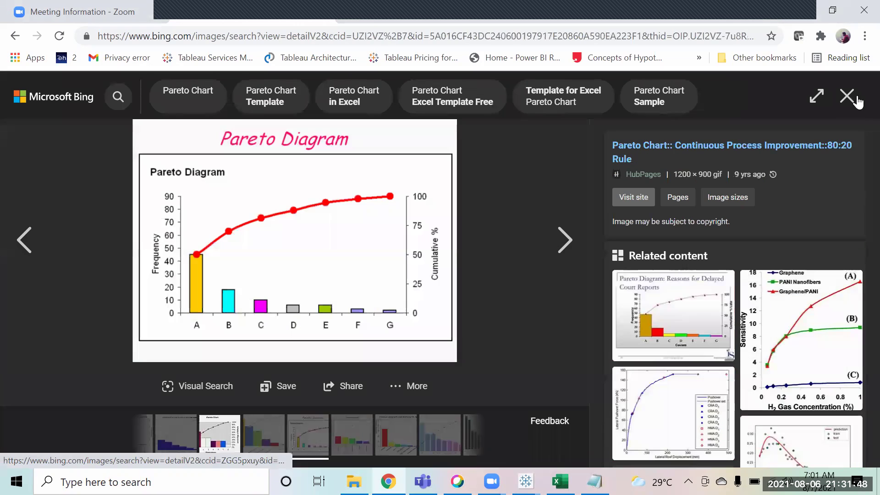
pyautogui.click(849, 98)
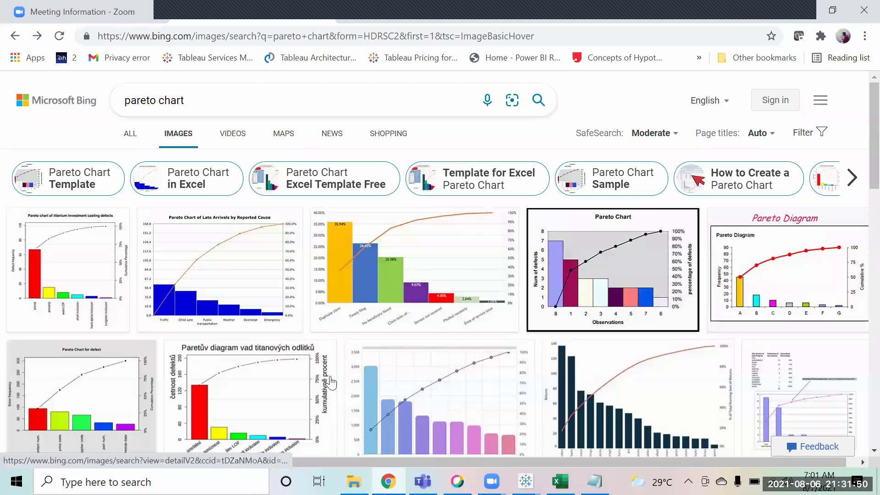
pyautogui.click(97, 386)
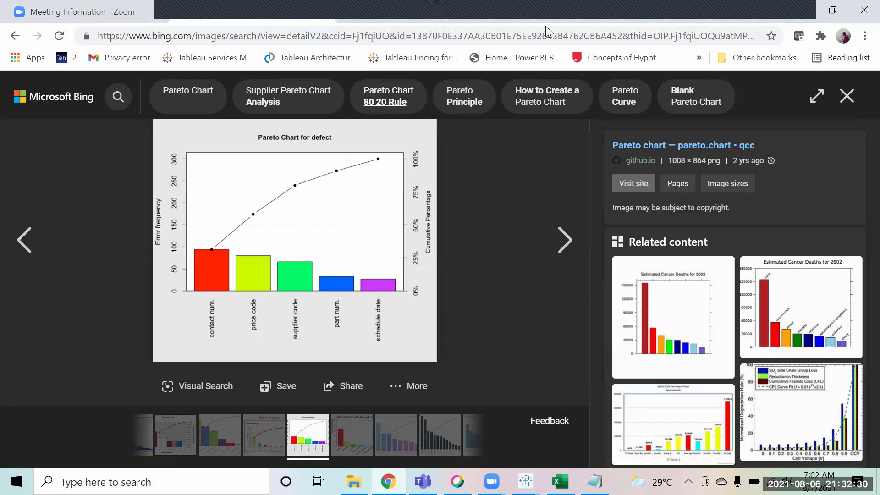
# Pen-mark the defect chart with a line across from just above 75%, circles around the first three and last two bars, and an arrow to the first bar.
pyautogui.click(401, 184)
pyautogui.moveTo(402, 183); pyautogui.dragTo(155, 171)
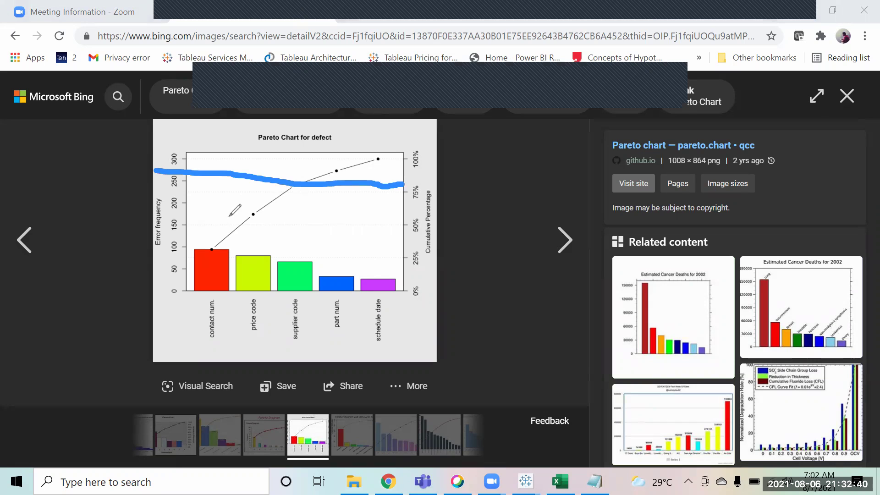
pyautogui.moveTo(209, 224)
pyautogui.mouseDown()
pyautogui.moveTo(232, 298)
pyautogui.moveTo(295, 299)
pyautogui.moveTo(287, 238)
pyautogui.moveTo(185, 240)
pyautogui.mouseUp()
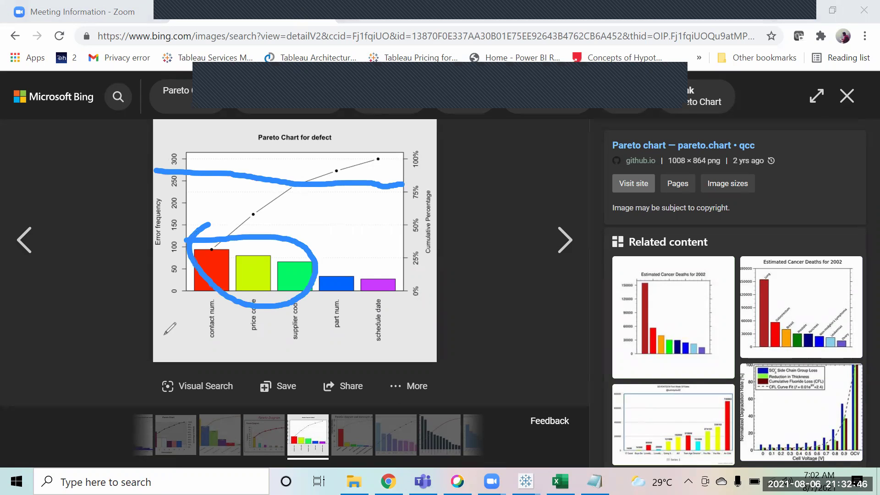
pyautogui.moveTo(163, 338)
pyautogui.mouseDown()
pyautogui.moveTo(202, 295)
pyautogui.moveTo(205, 314)
pyautogui.mouseUp()
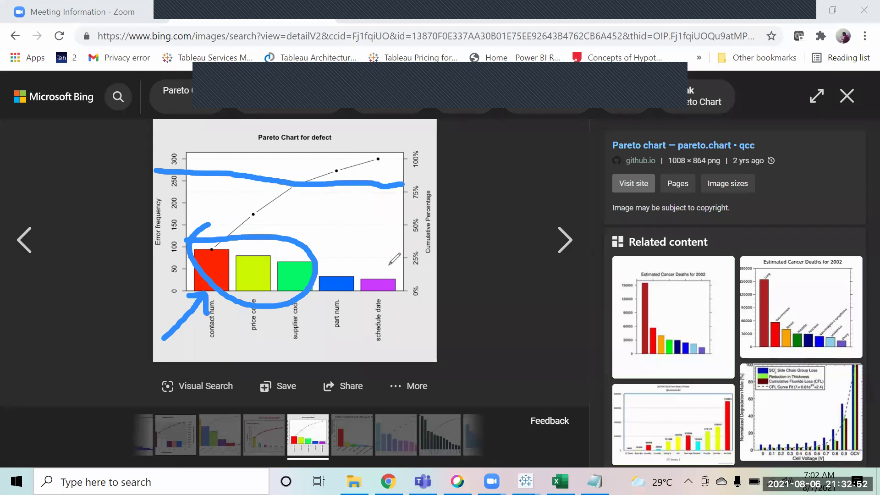
pyautogui.click(357, 263)
pyautogui.moveTo(354, 261)
pyautogui.mouseDown()
pyautogui.moveTo(369, 337)
pyautogui.moveTo(426, 291)
pyautogui.moveTo(350, 264)
pyautogui.mouseUp()
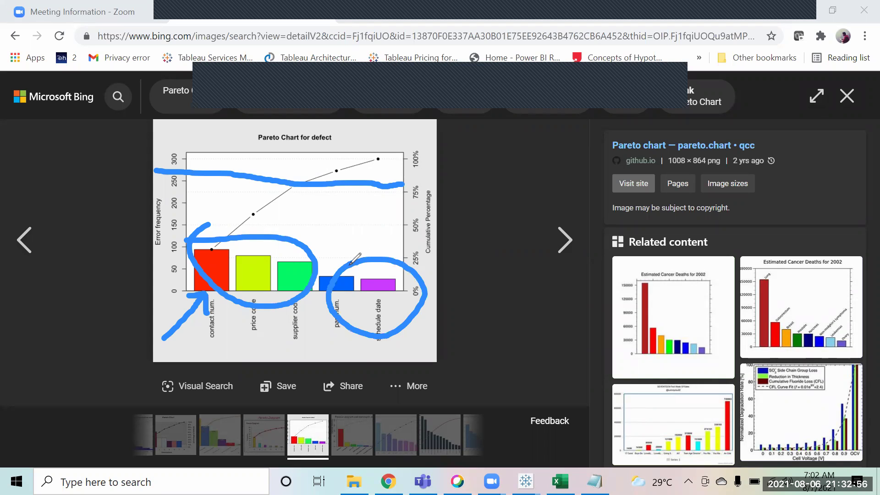